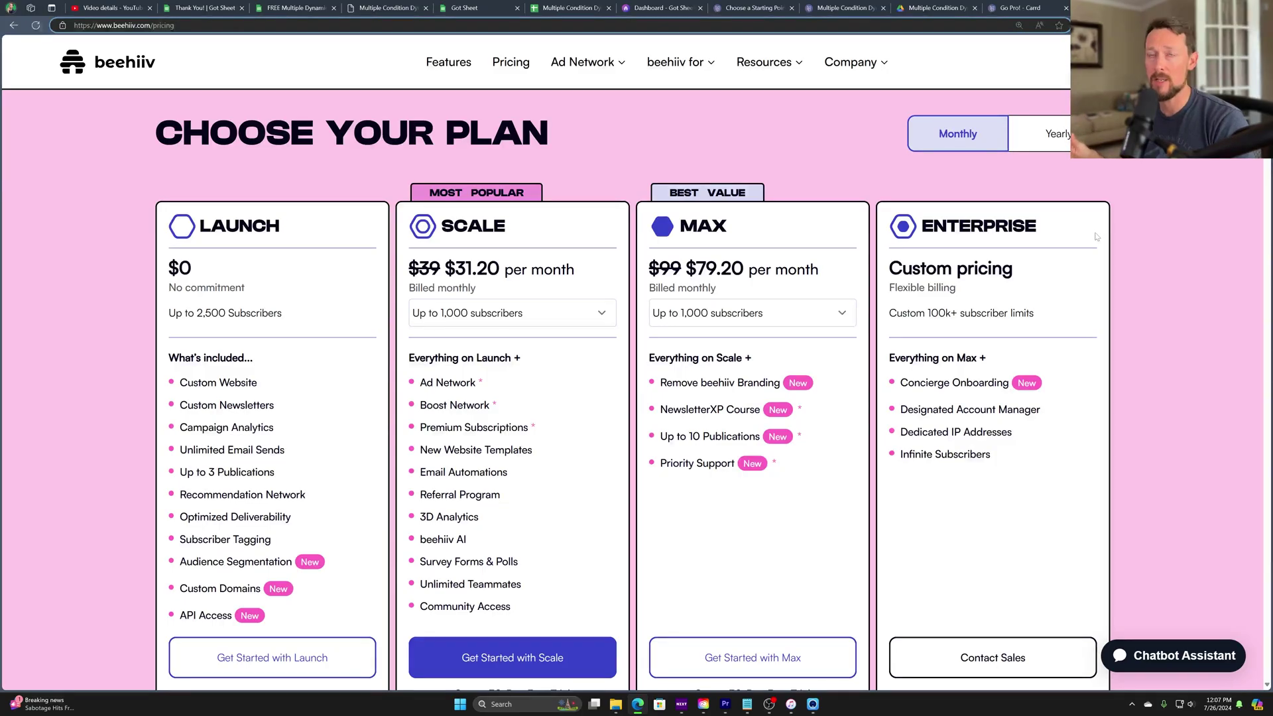
- Switch to the YouTube video's details page and select the gotsheet.xyz/subscribe link in its description
key("ctrl+1")
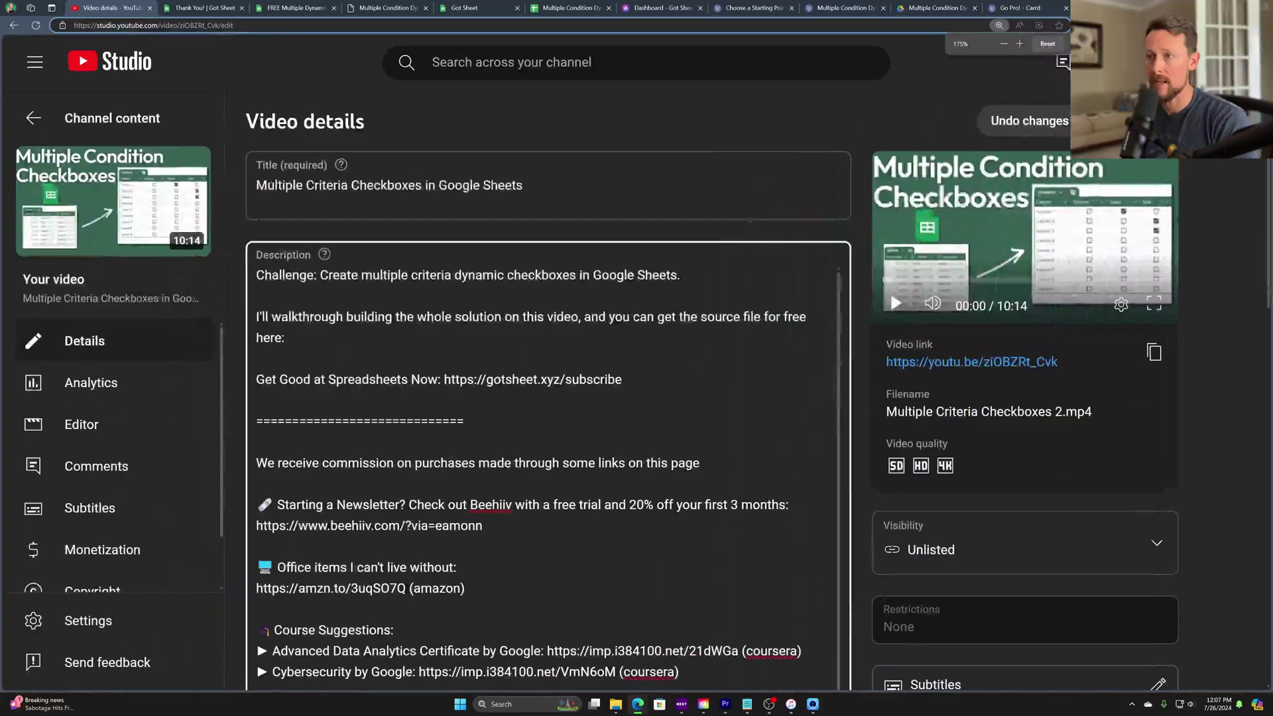
left_click_drag(435, 376, 623, 376)
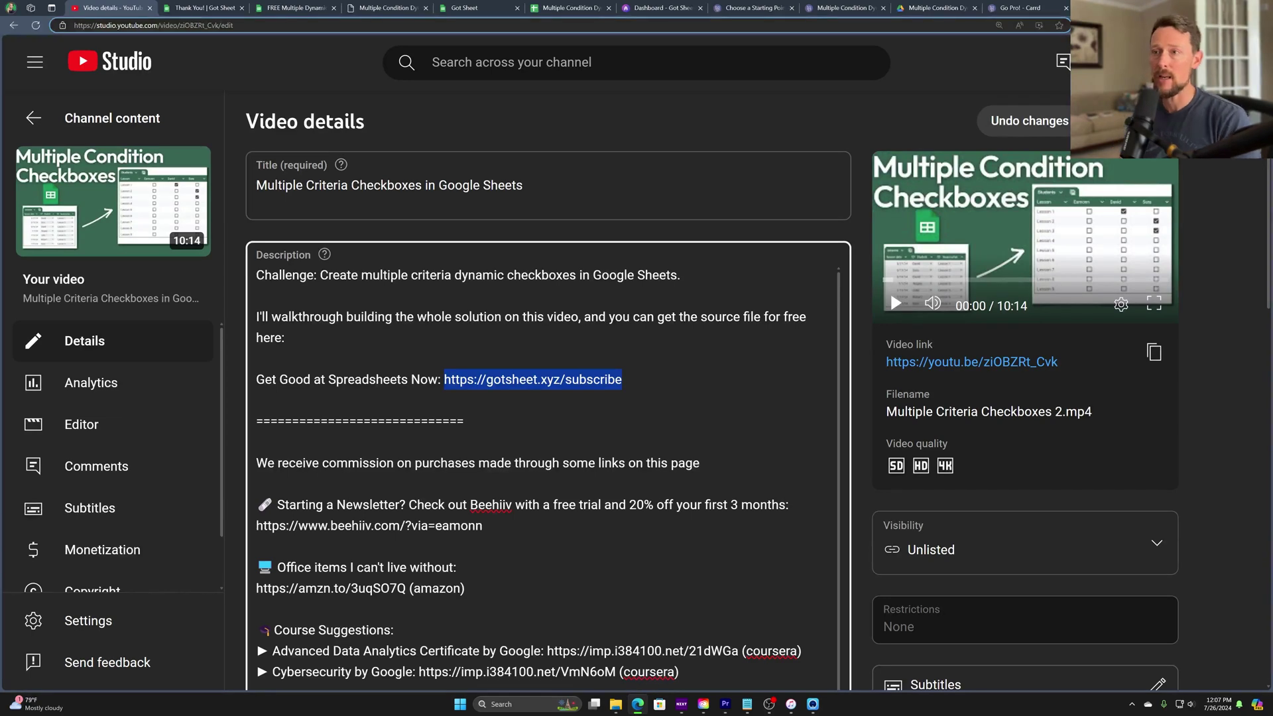
- Adjust and clear the description's link selection, then go to the FREE Multiple Dynamic Checkbox Spreadsheet page
key("End")
key("ctrl+shift+Left")
key("ctrl+shift+Left")
key("ctrl+shift+Left")
key("shift+Up")
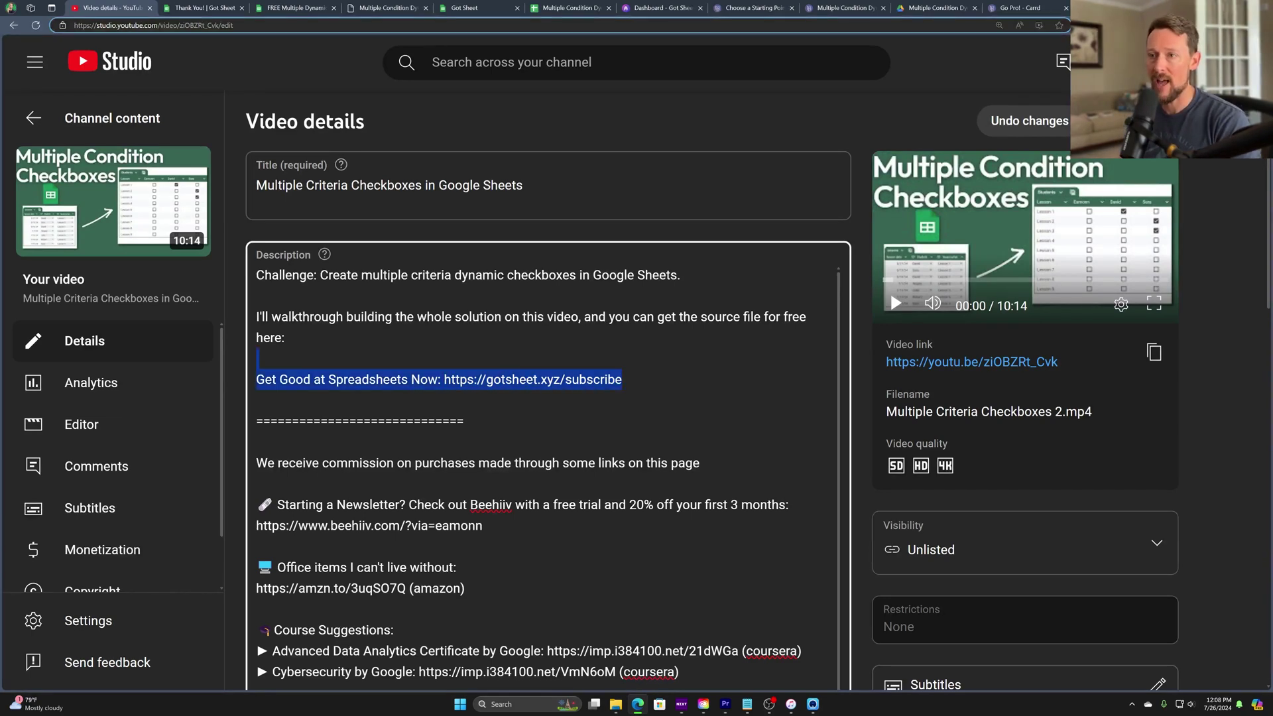
key("shift+Down")
key("ctrl+shift+Right")
key("ctrl+shift+Right")
key("ctrl+shift+Right")
key("ctrl+shift+Right")
key("ctrl+shift+Right")
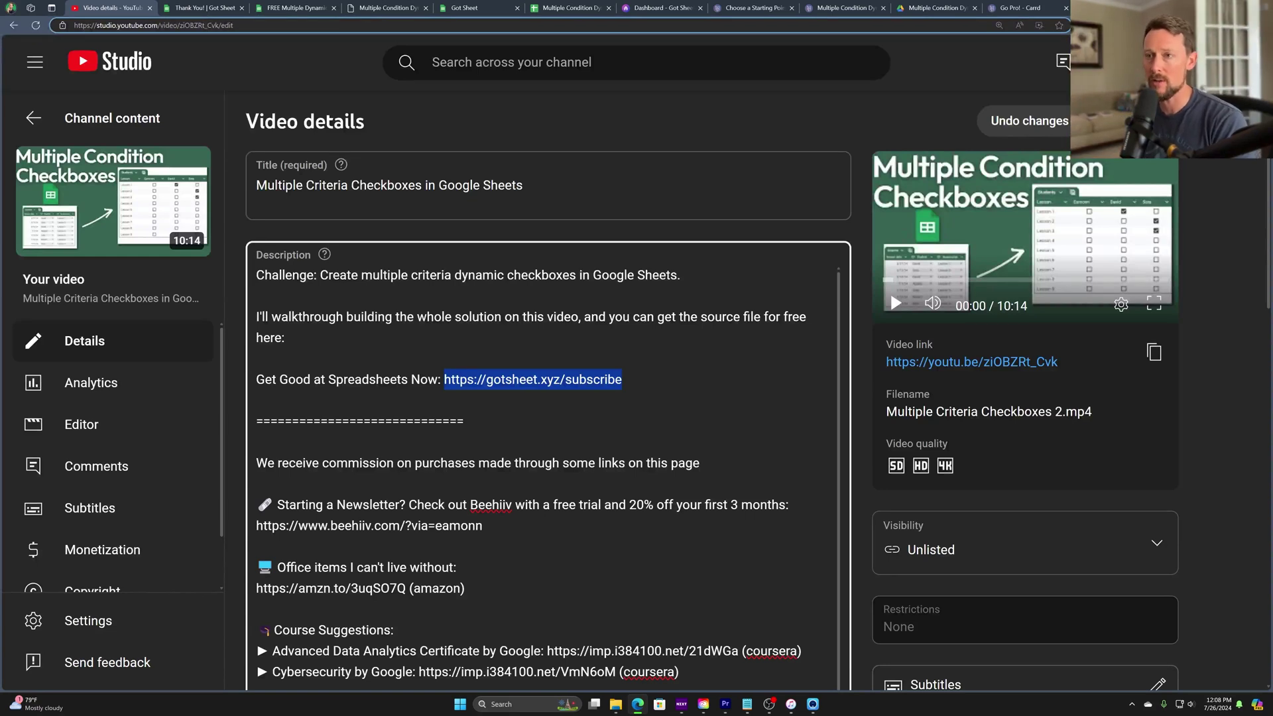
left_click(463, 316)
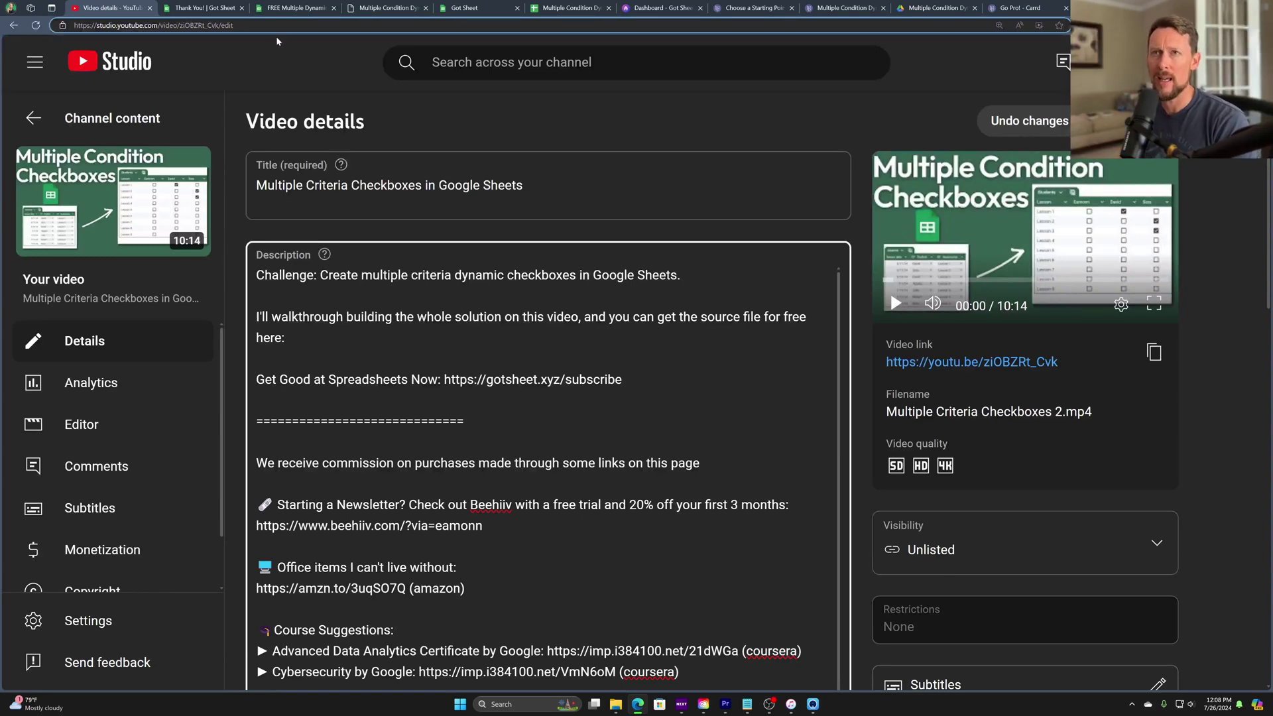
left_click(319, 9)
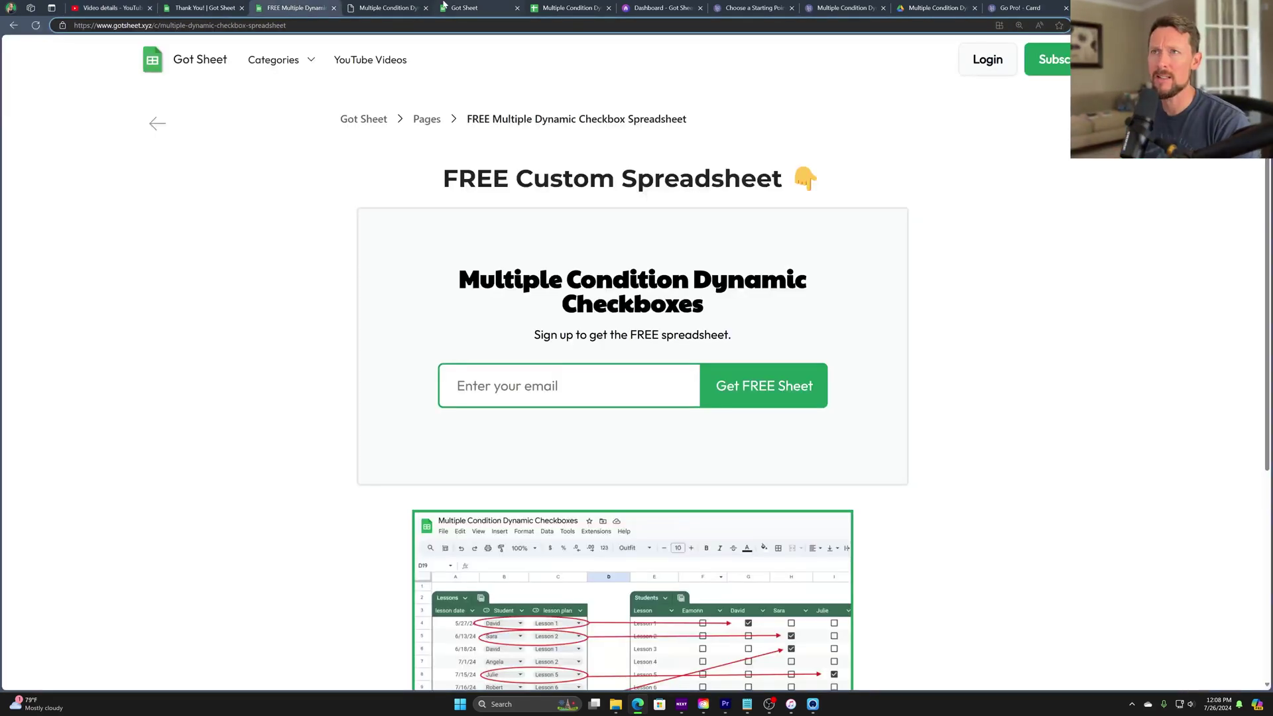
- Load the Multiple Condition Dynamic Checkboxes sheet's make-a-copy page by ending its URL with 'copy', zoomed to 200%
left_click(564, 7)
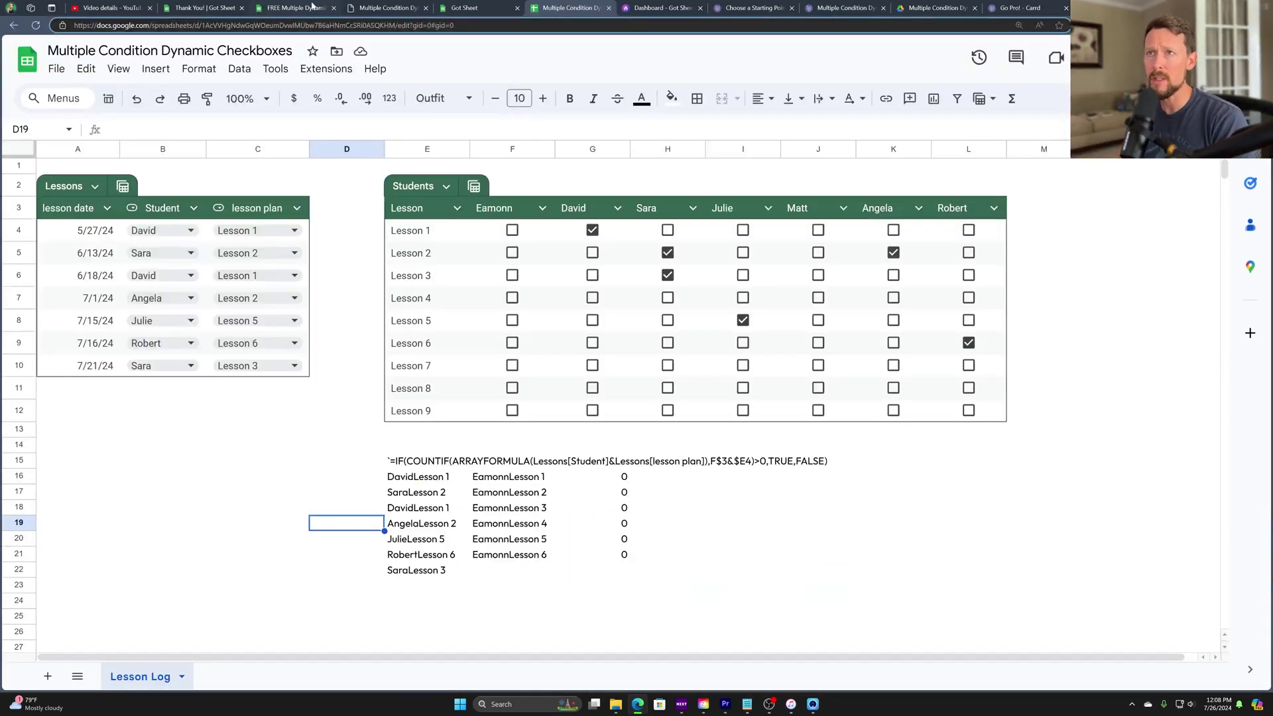
key("ctrl+l")
key("ctrl+c")
key("ctrl+t")
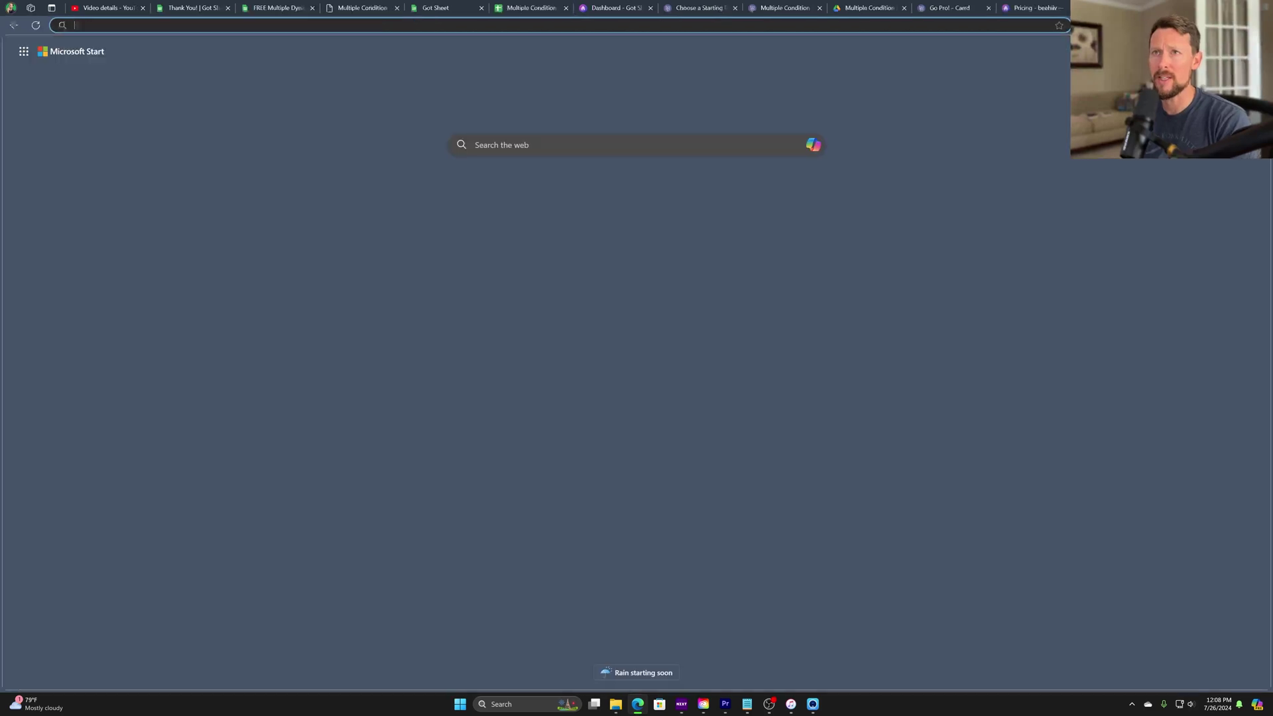
key("ctrl+v")
key("BackSpace")
key("BackSpace")
key("BackSpace")
key("BackSpace")
key("BackSpace")
key("BackSpace")
key("BackSpace")
key("BackSpace")
key("BackSpace")
key("BackSpace")
key("BackSpace")
key("BackSpace")
key("BackSpace")
key("BackSpace")
key("BackSpace")
key("BackSpace")
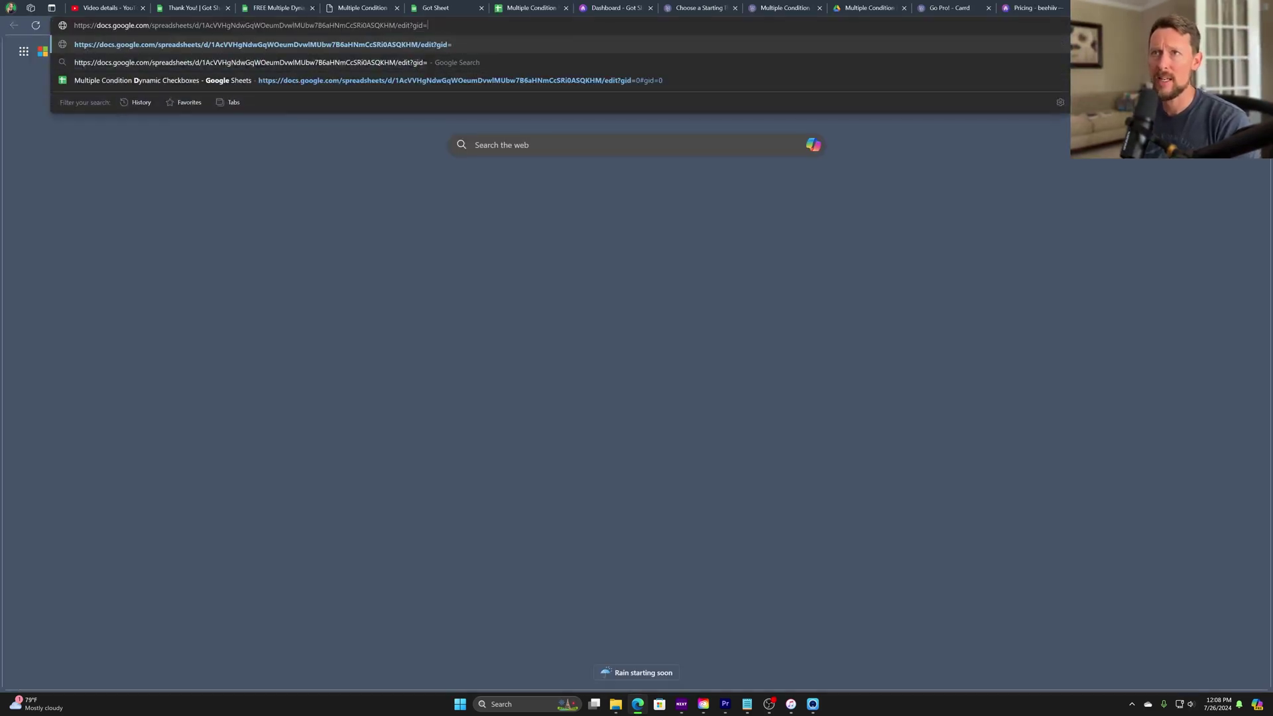
type("copy")
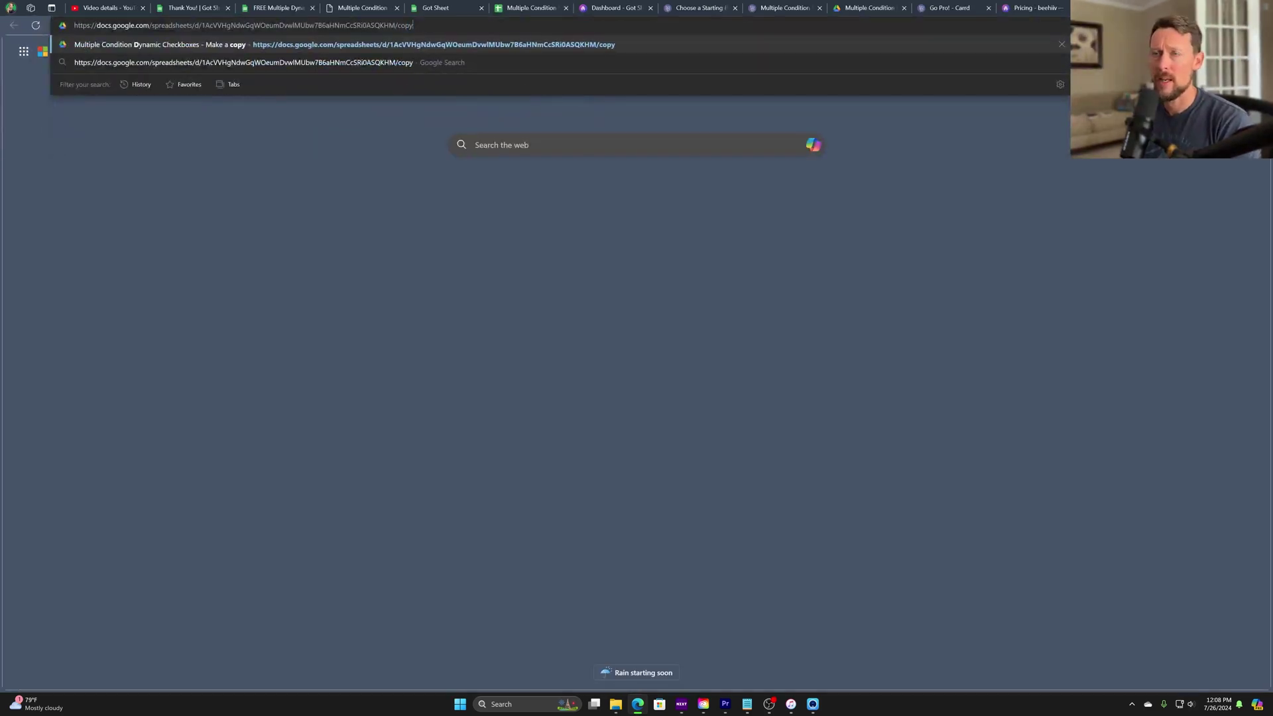
key("Return")
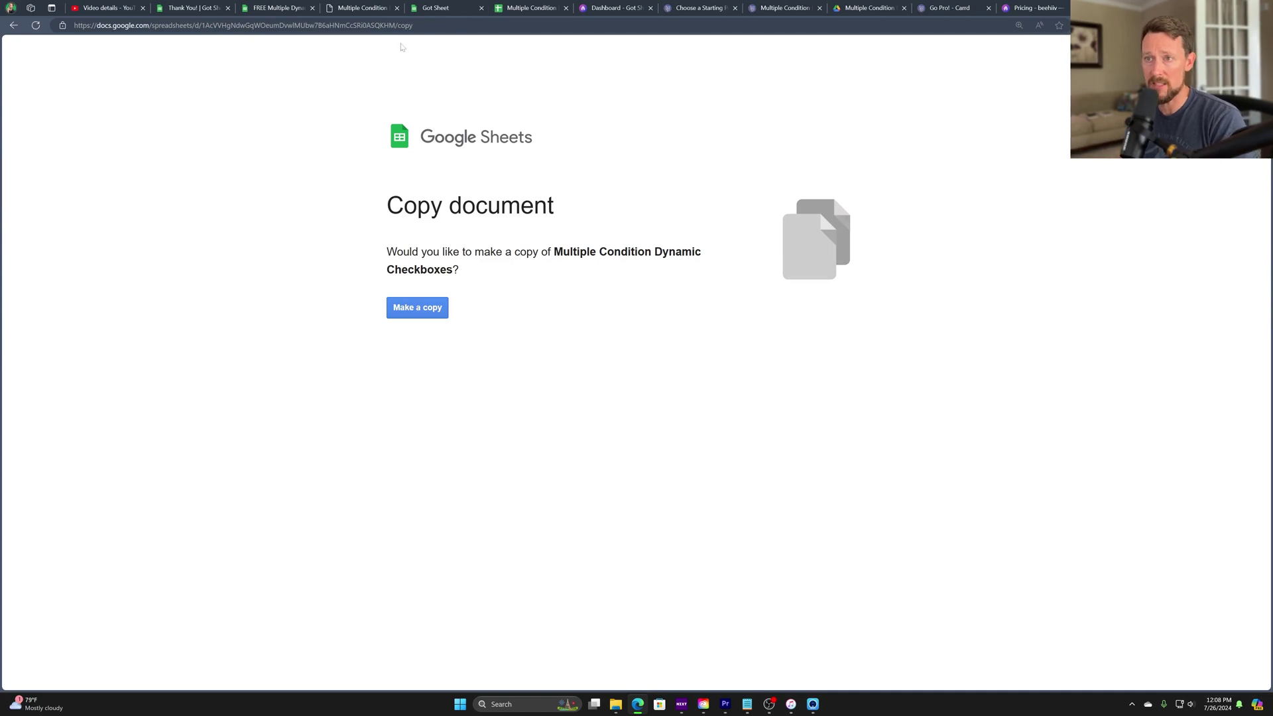
key("ctrl+plus")
key("ctrl+plus")
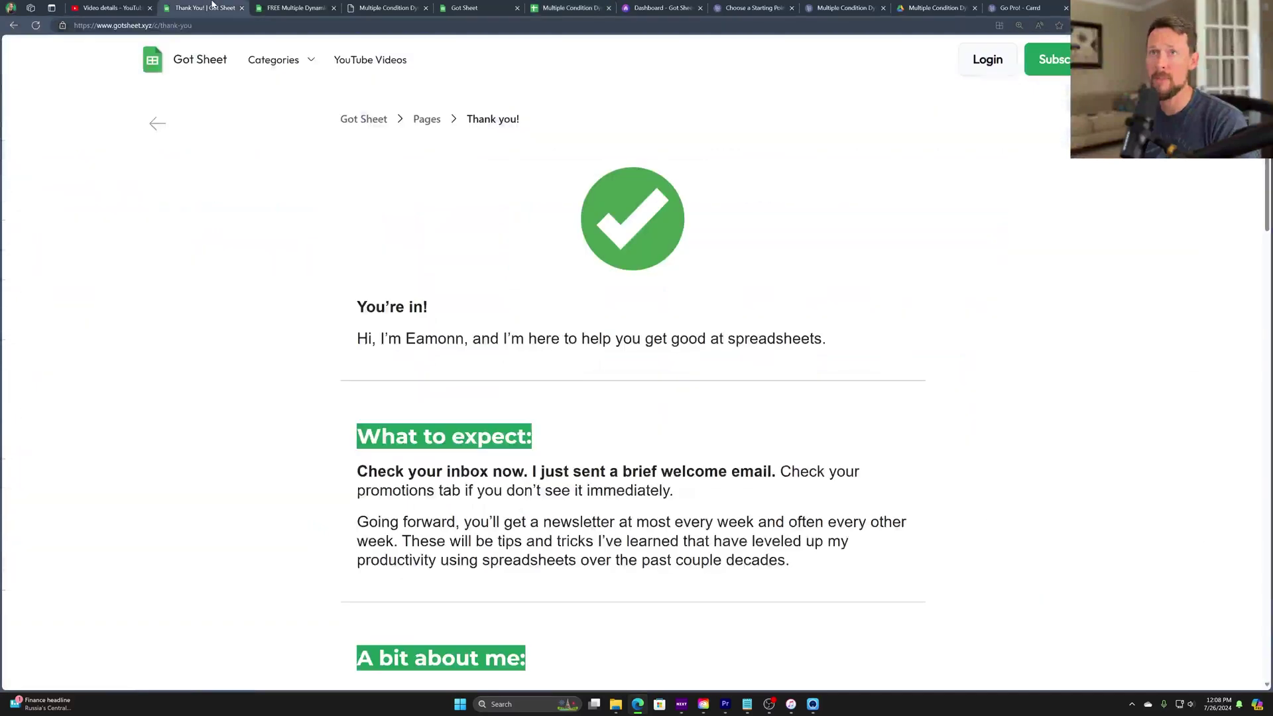
left_click(118, 12)
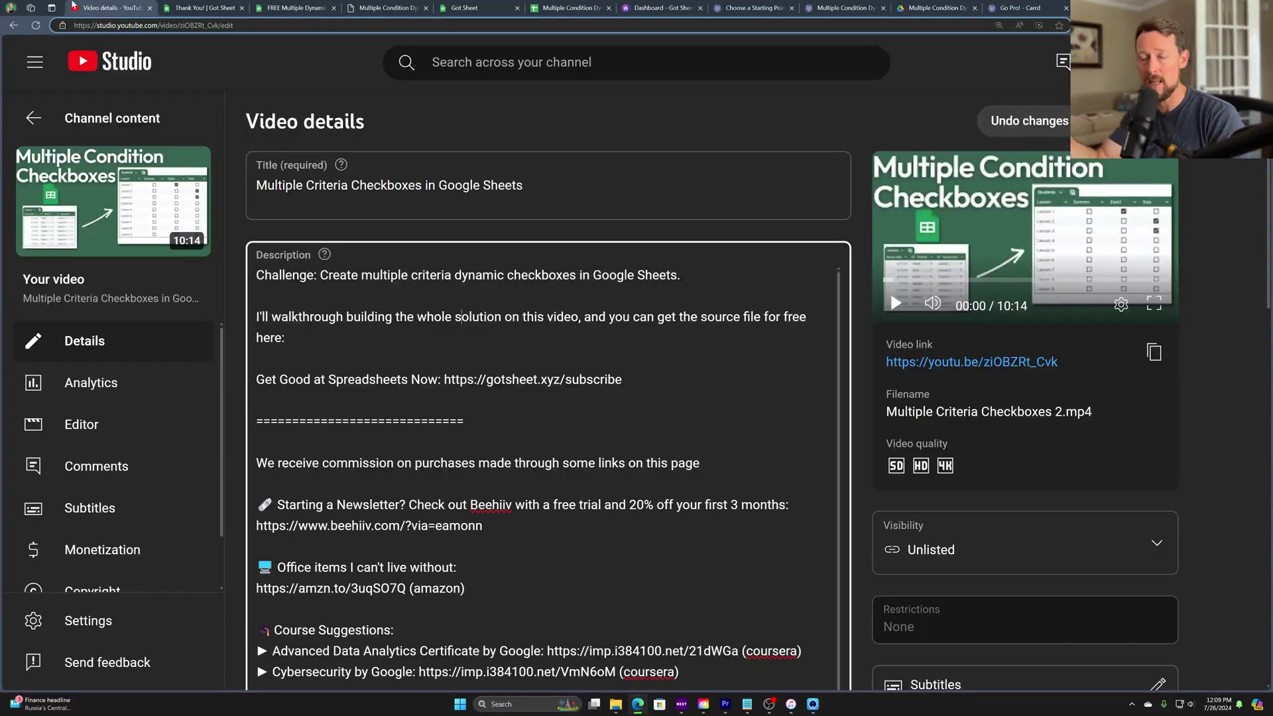
mouse_move(202, 6)
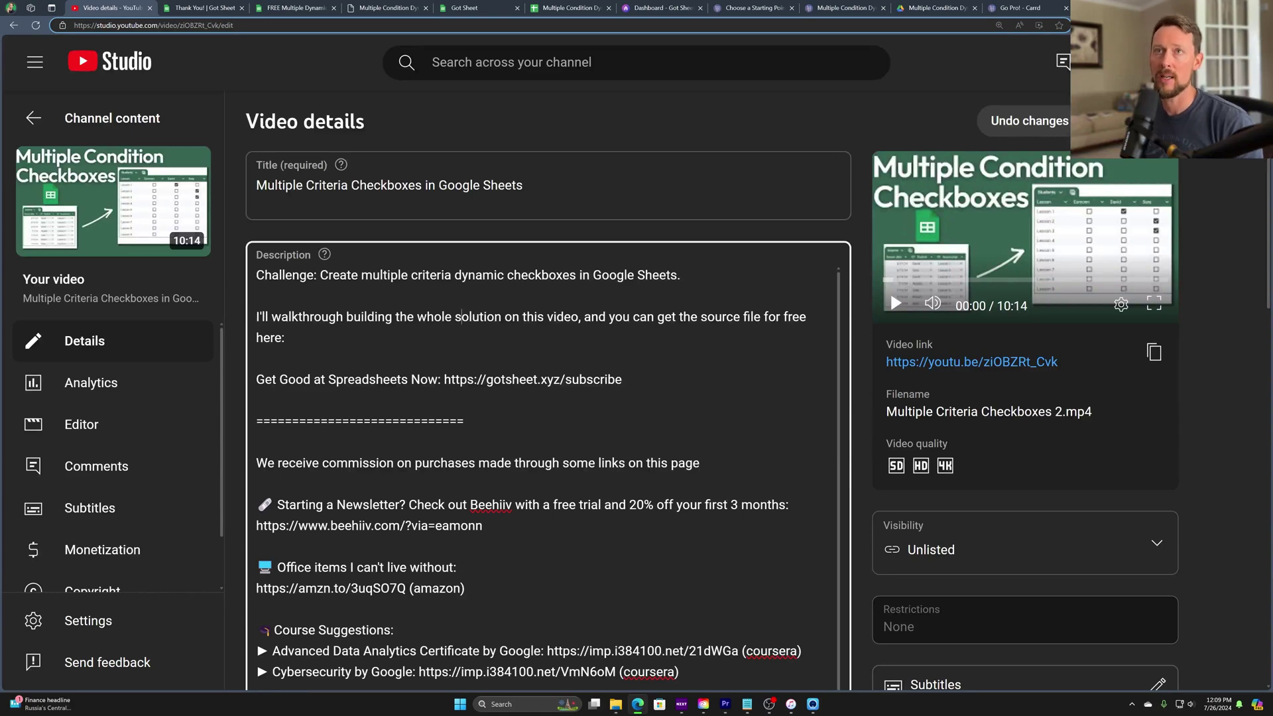
left_click(206, 8)
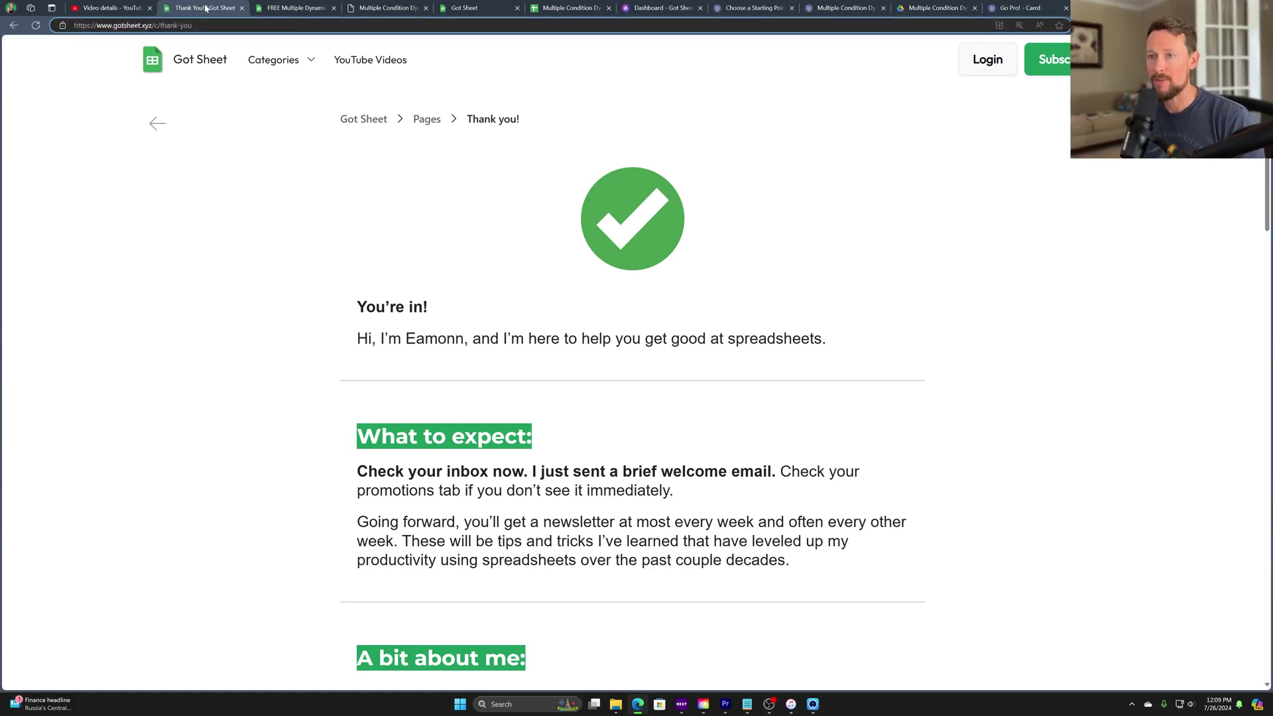
scroll(524, 358, "down", 1)
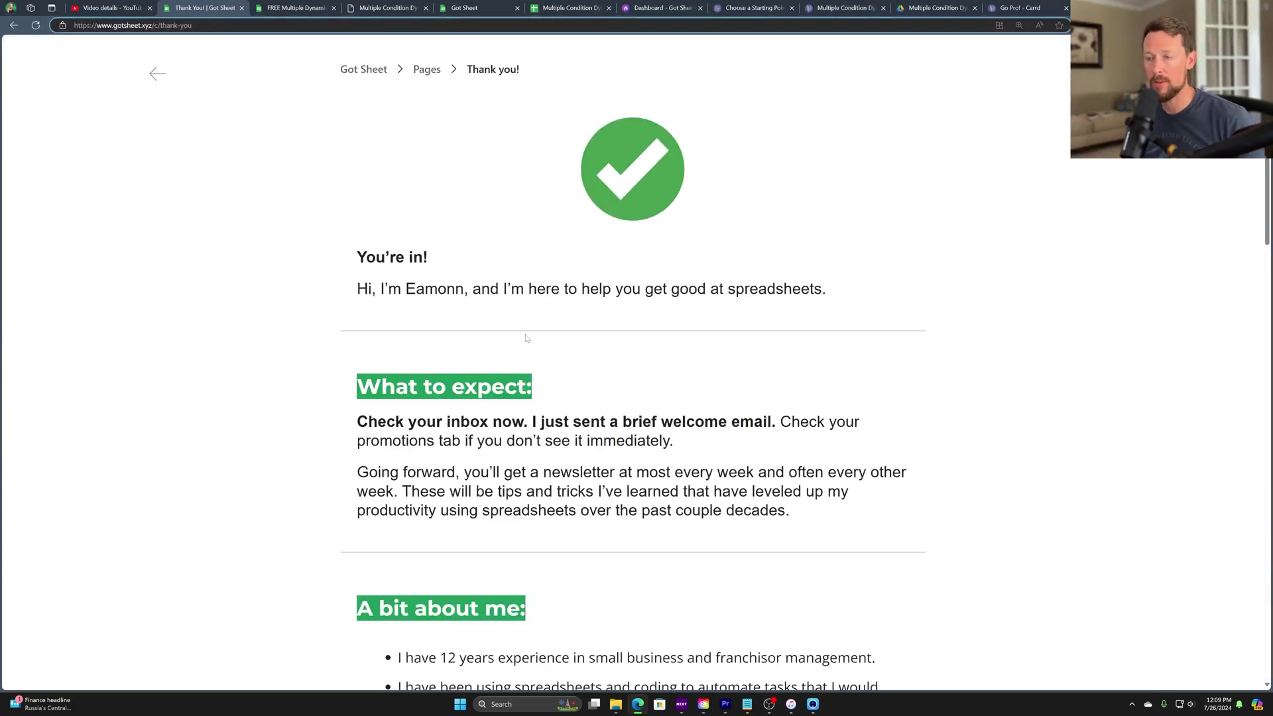
scroll(526, 338, "down", 1)
scroll(636, 358, "down", 1)
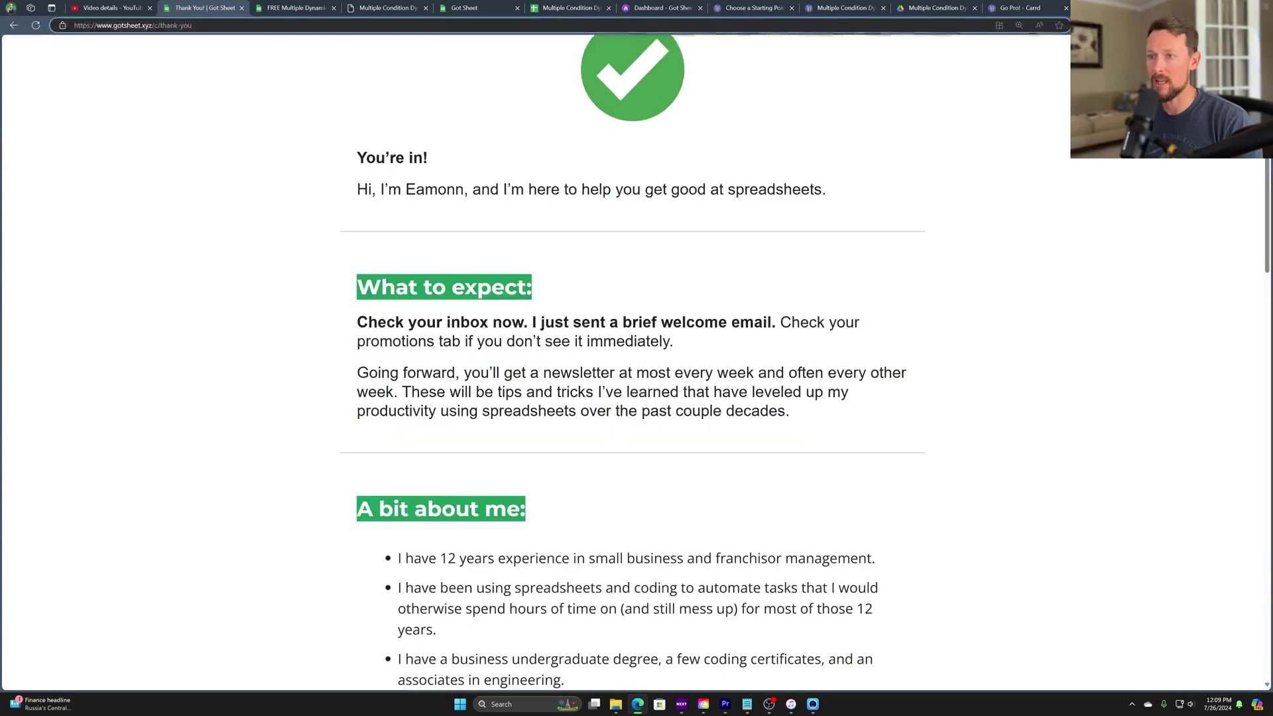
scroll(525, 353, "down", 7)
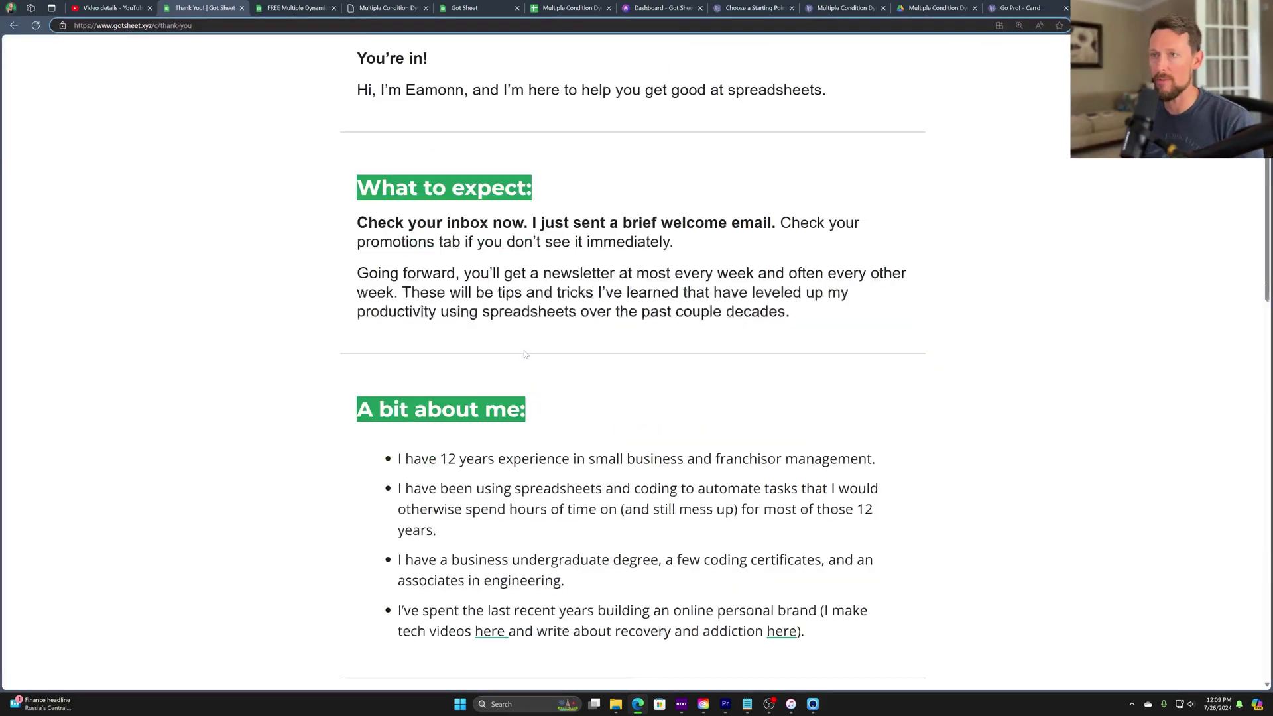
scroll(525, 353, "down", 20)
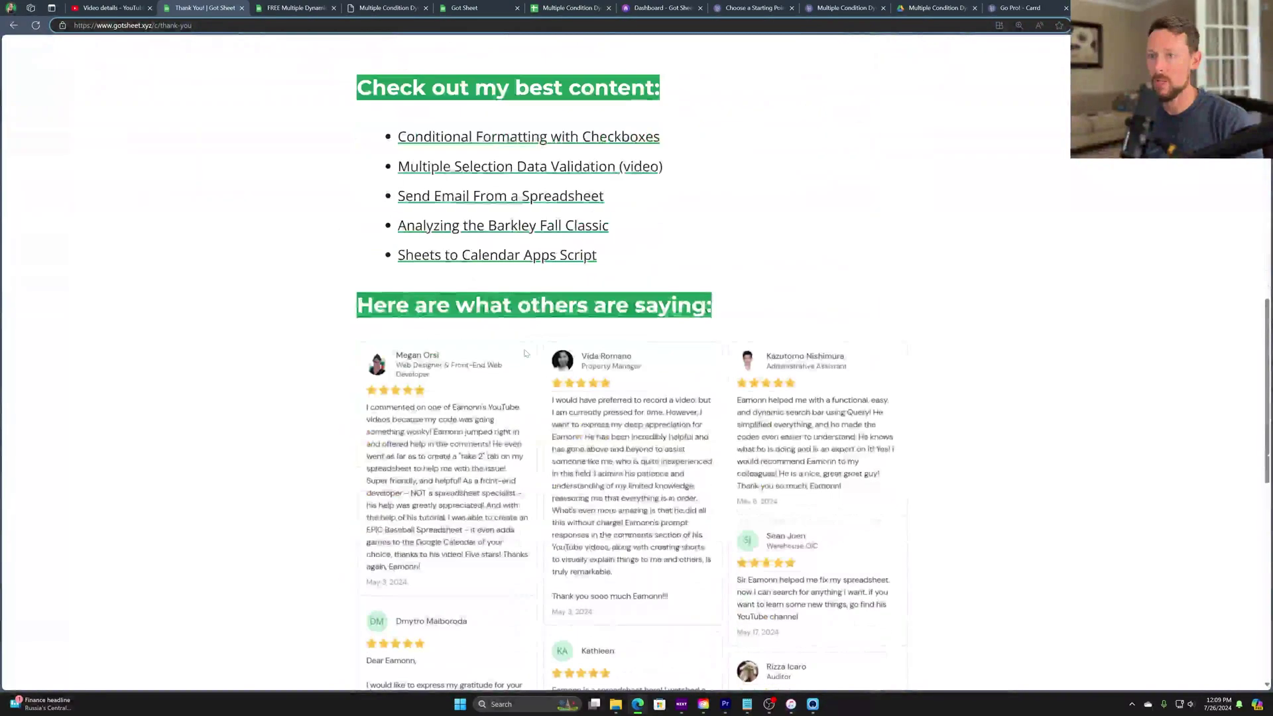
scroll(527, 351, "down", 2)
key("Home")
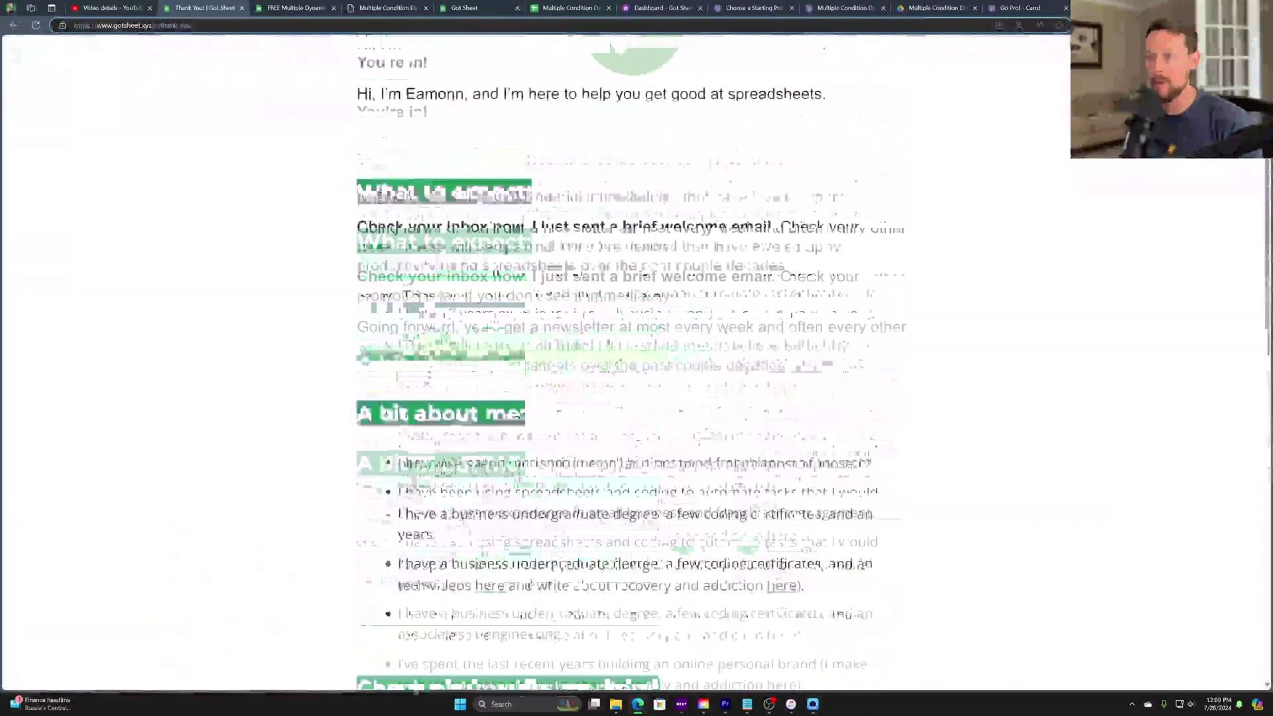
key("ctrl+t")
type("gotsheet.xyz/su")
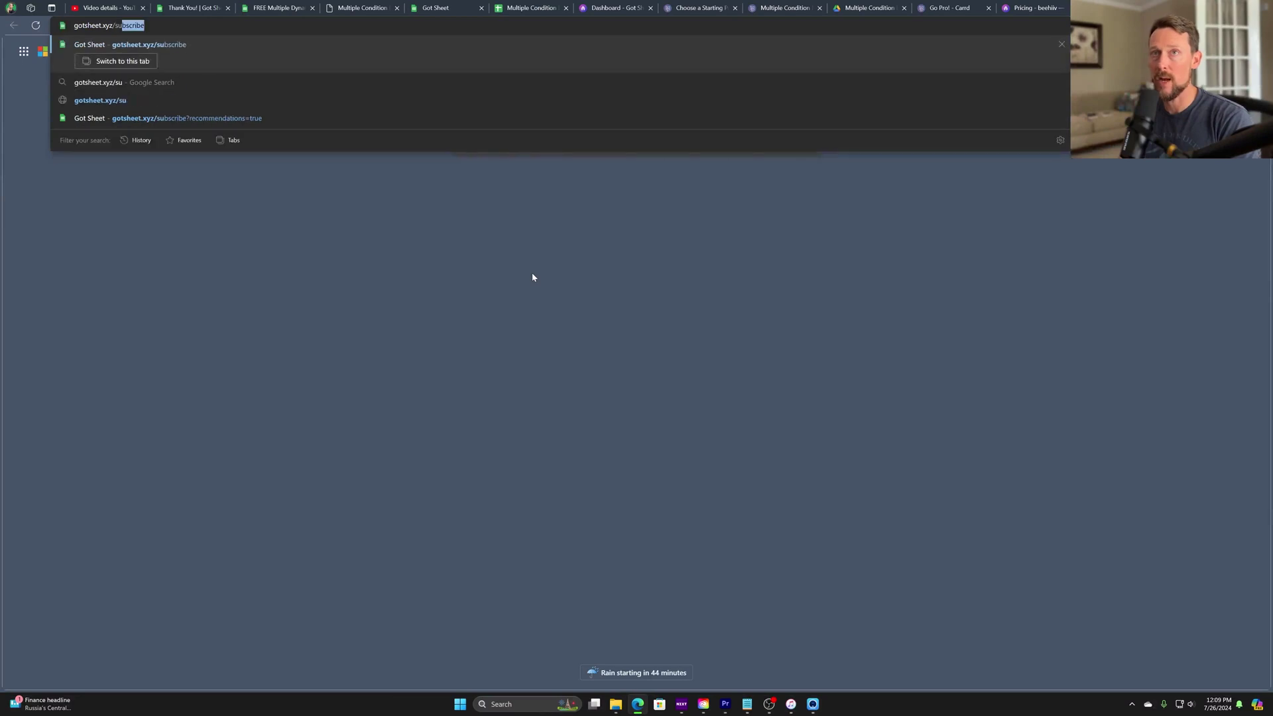
key("Return")
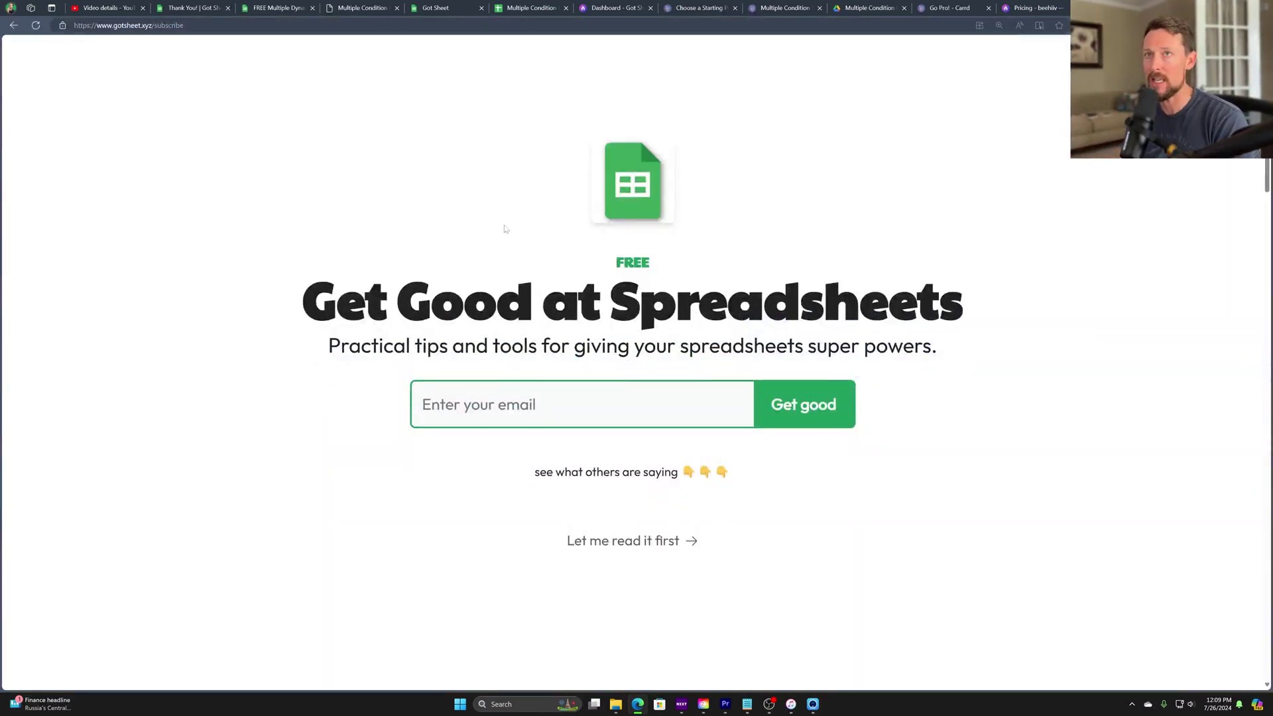
left_click_drag(302, 302, 942, 305)
left_click(851, 335)
left_click(677, 405)
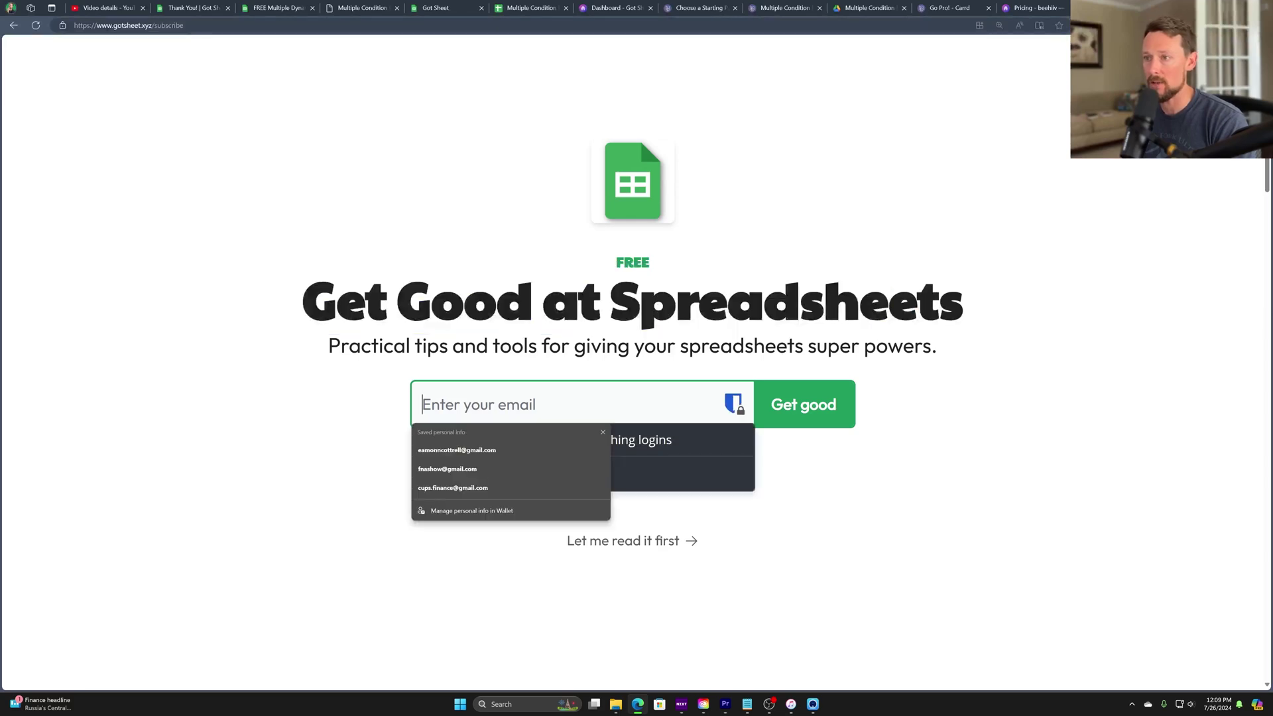
left_click(676, 375)
scroll(676, 375, "down", 8)
scroll(676, 375, "down", 12)
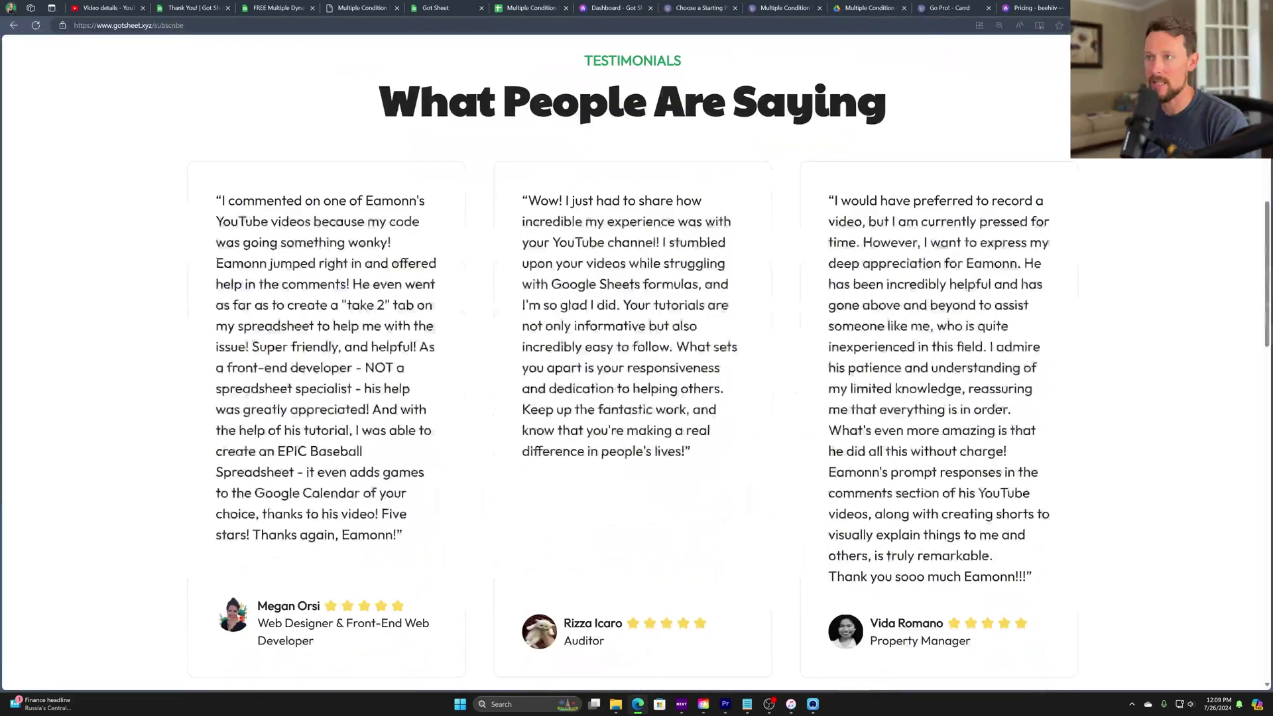
scroll(676, 375, "up", 20)
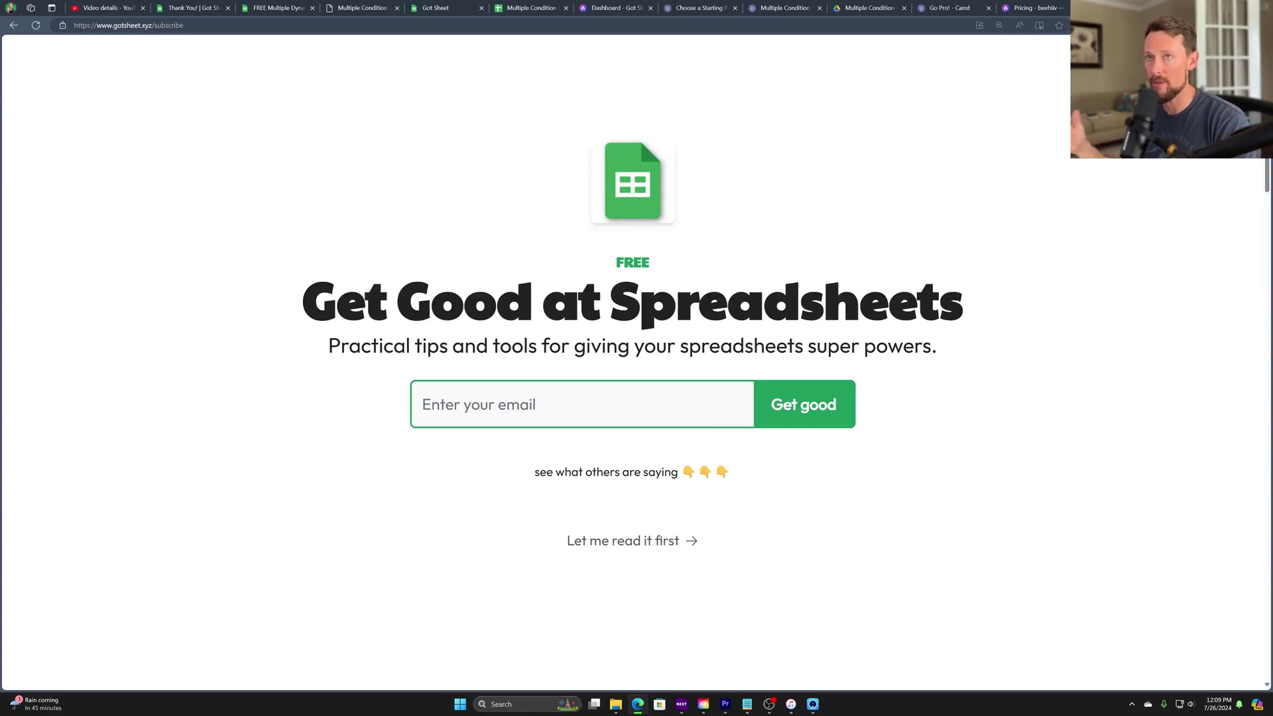
left_click(776, 403)
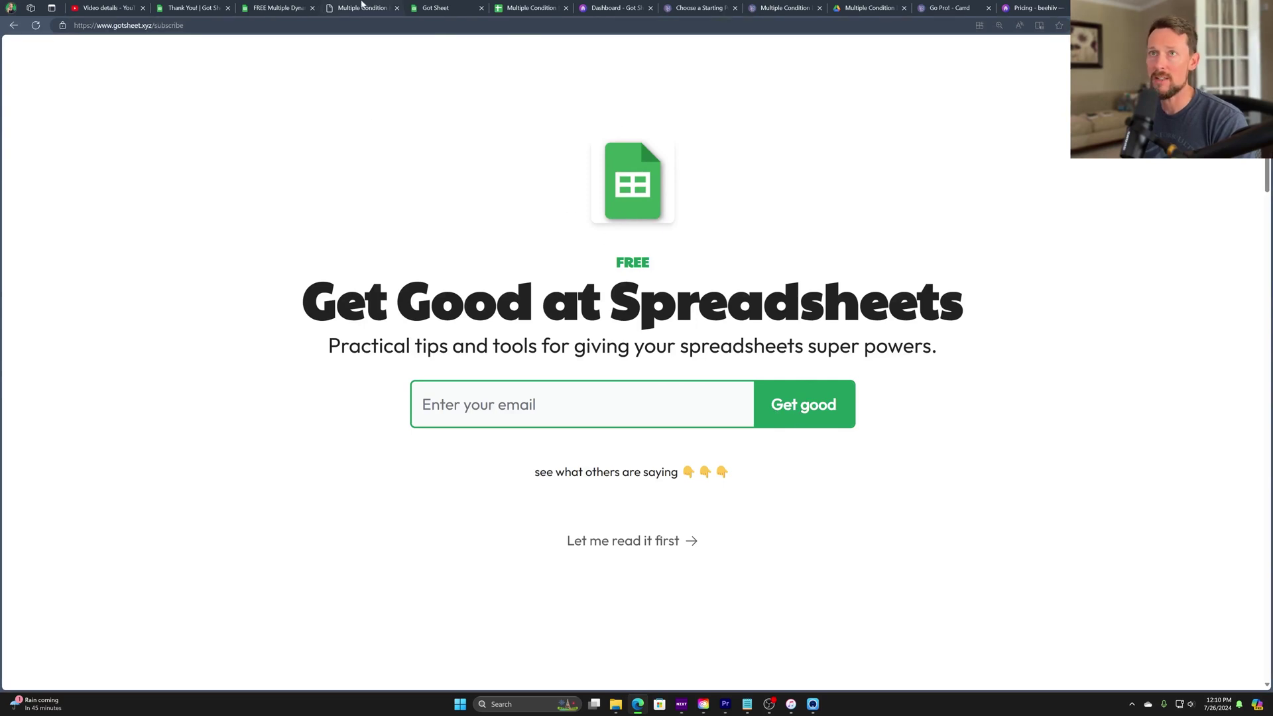
left_click(249, 6)
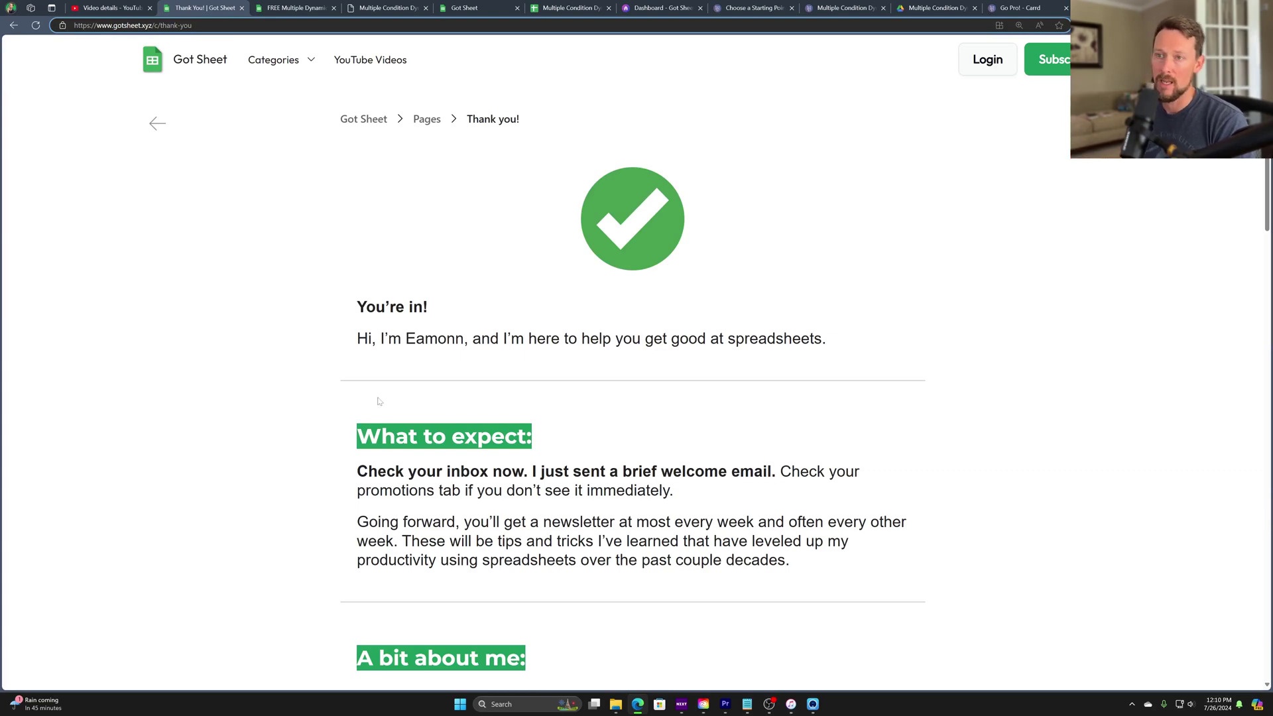
- Highlight the thank-you greeting, the welcome email sentence and the 'A bit about me' heading
left_click_drag(380, 338, 525, 340)
scroll(423, 453, "down", 1)
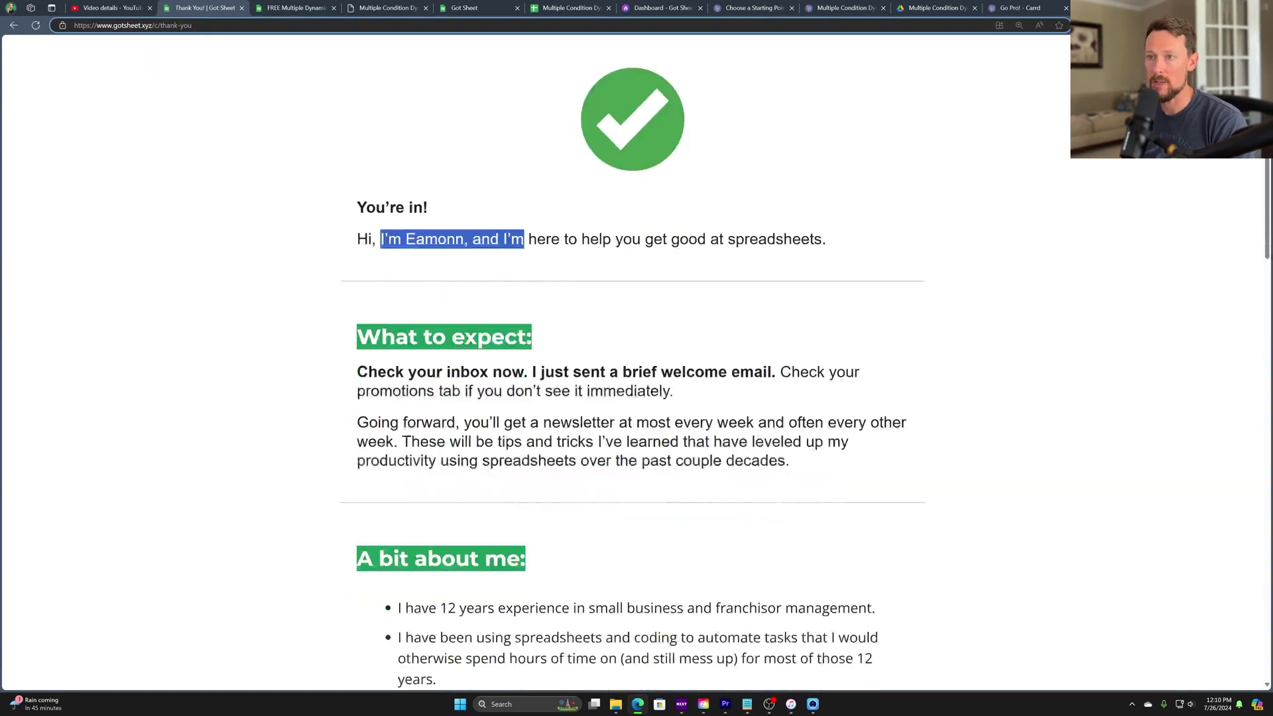
left_click_drag(358, 336, 505, 338)
left_click(506, 338)
scroll(636, 362, "down", 3)
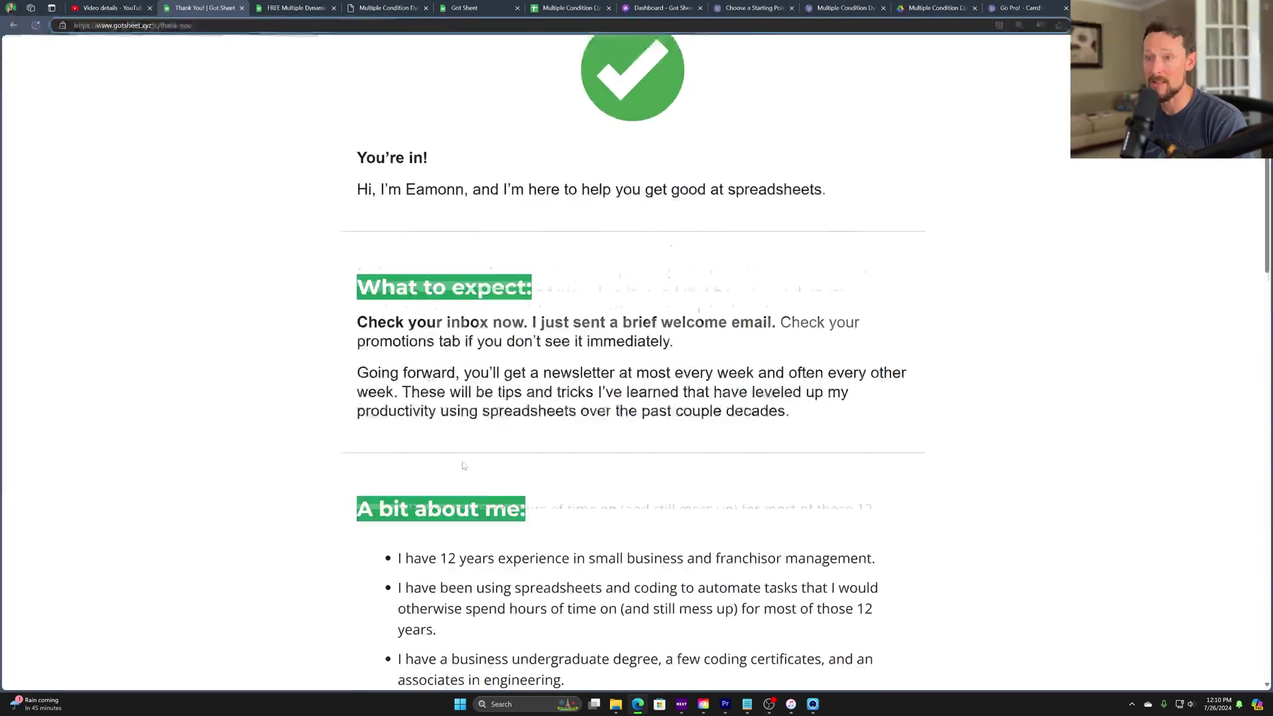
left_click_drag(642, 173, 782, 173)
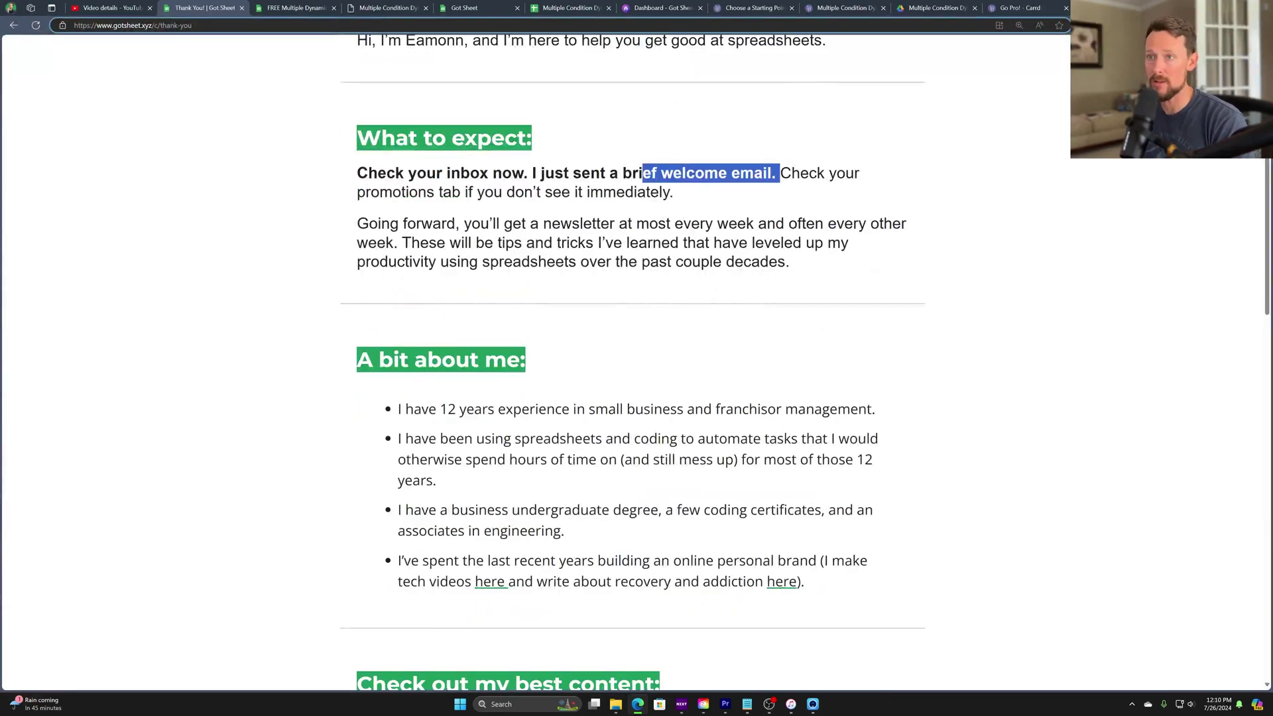
left_click_drag(358, 359, 535, 357)
left_click(483, 422)
- Scroll through the rest of the thank-you page and back up
scroll(450, 440, "down", 4)
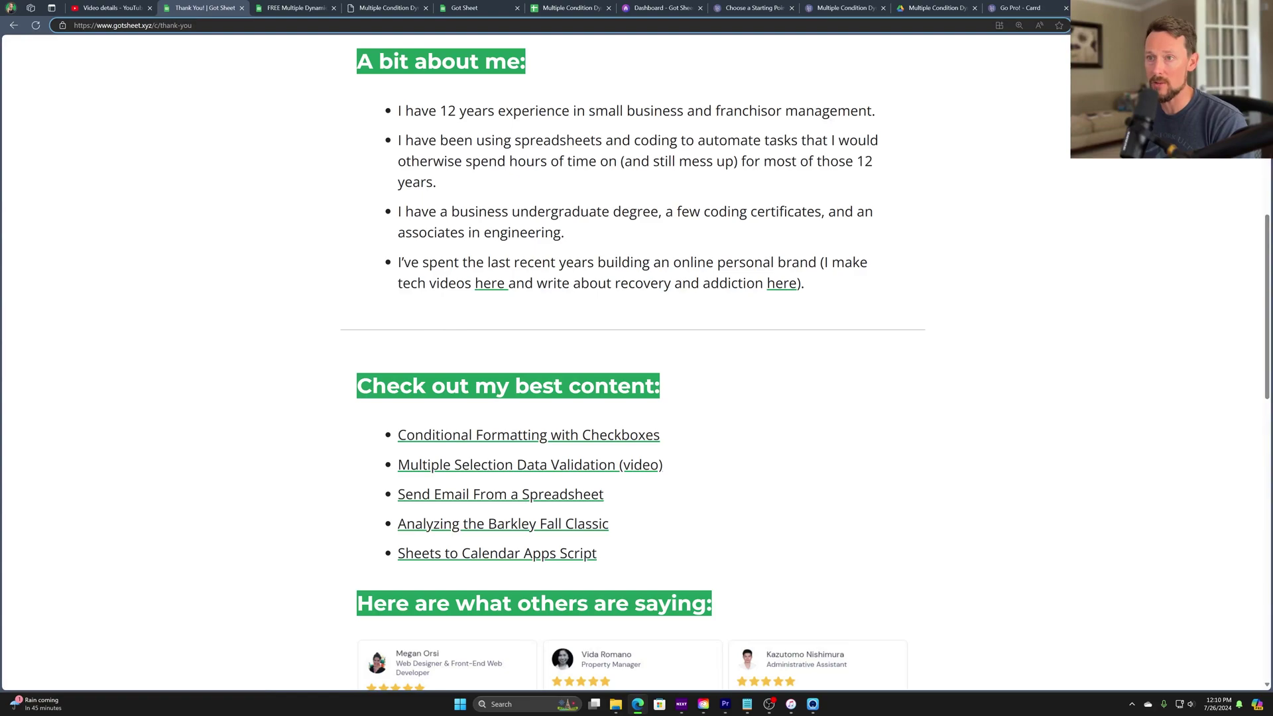
left_click_drag(373, 386, 569, 386)
scroll(530, 365, "down", 2)
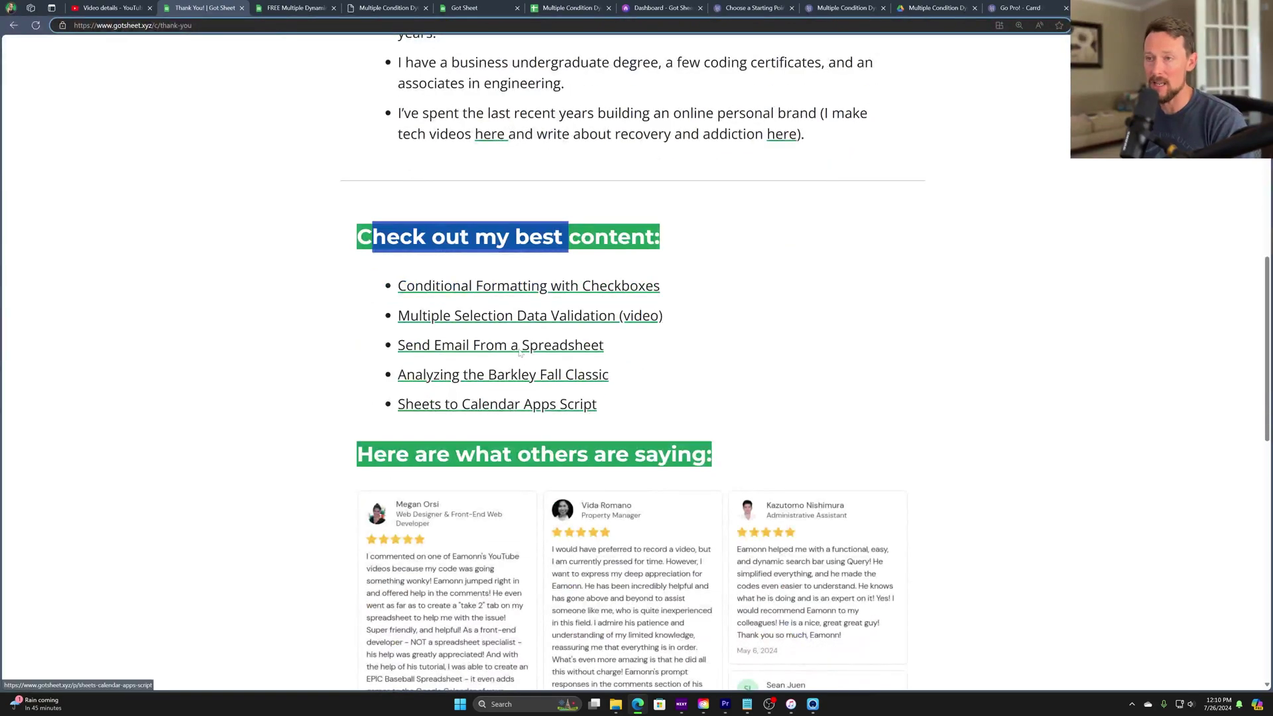
scroll(521, 354, "down", 4)
scroll(640, 382, "down", 3)
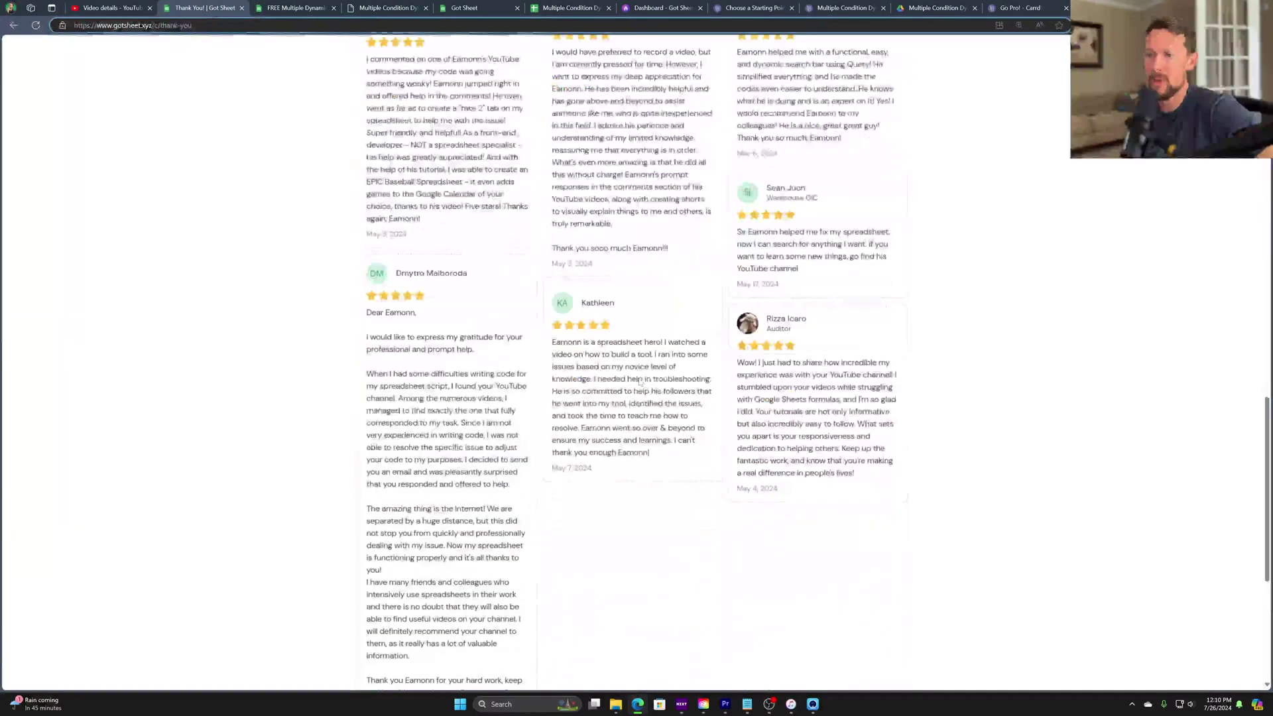
scroll(640, 383, "down", 2)
scroll(640, 374, "up", 5)
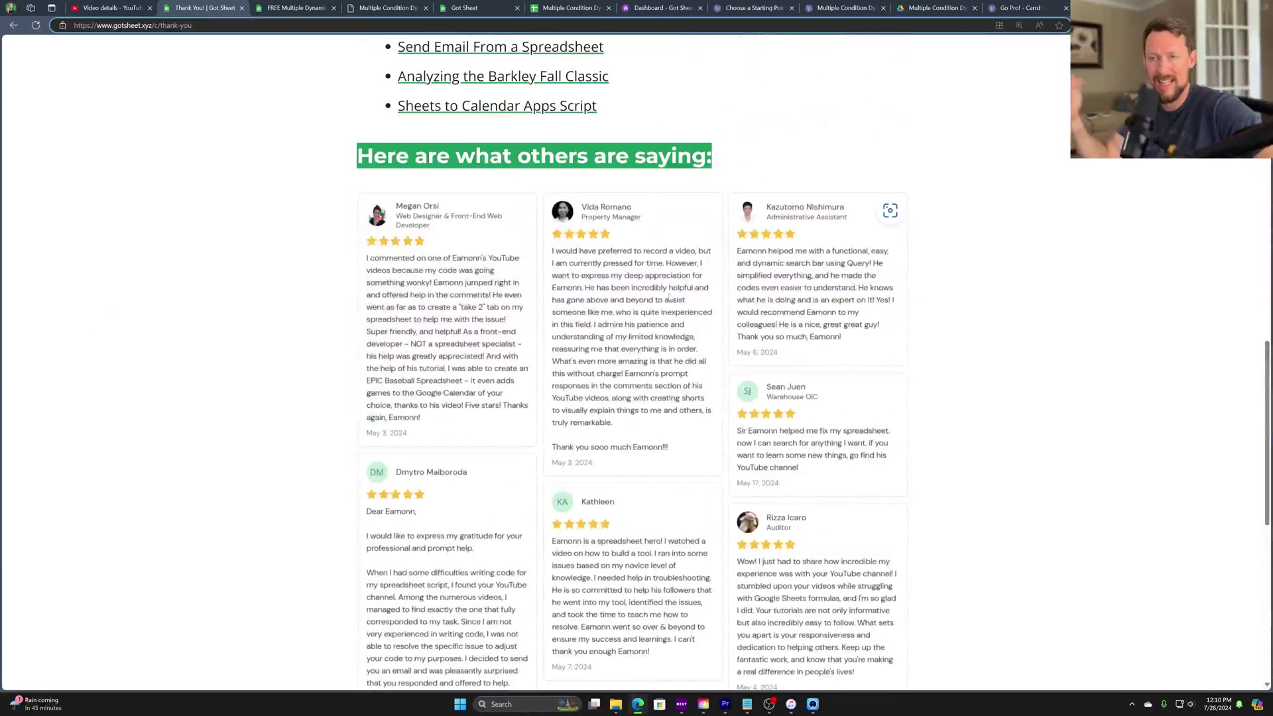
scroll(670, 297, "up", 2)
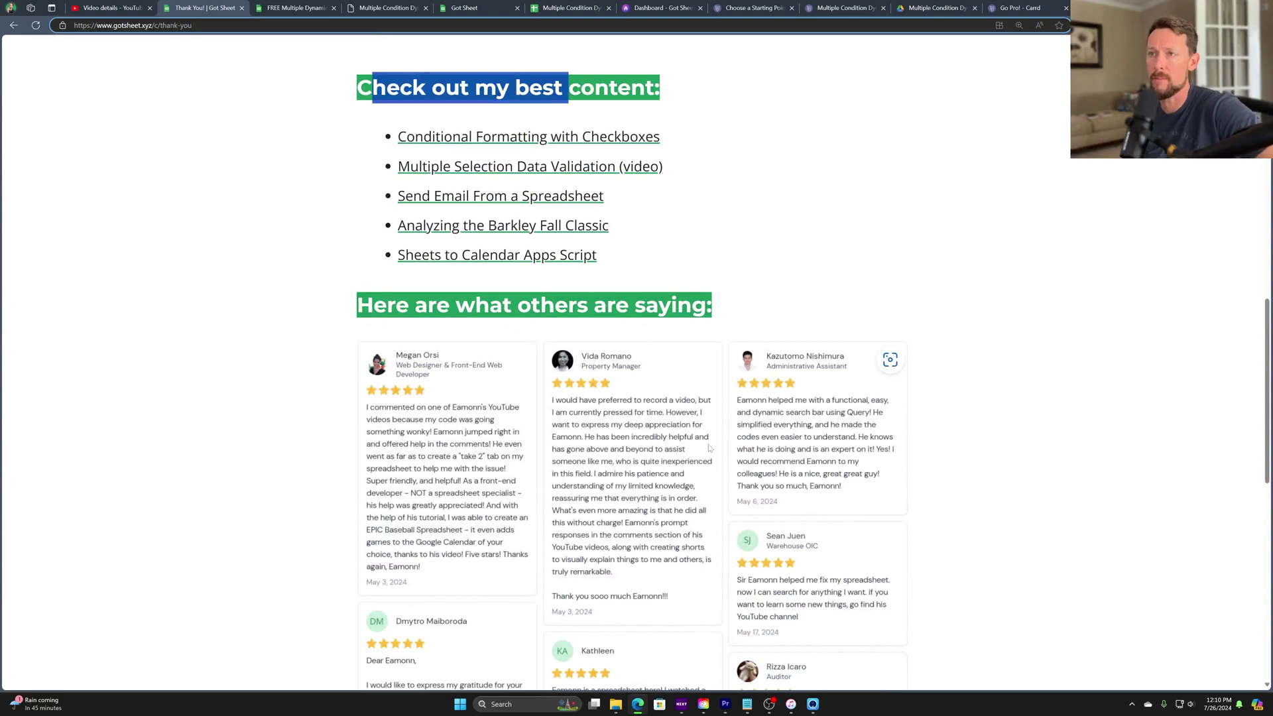
- Reload the thank-you page and move the beehiiv Dashboard tab into the second slot
key("F5")
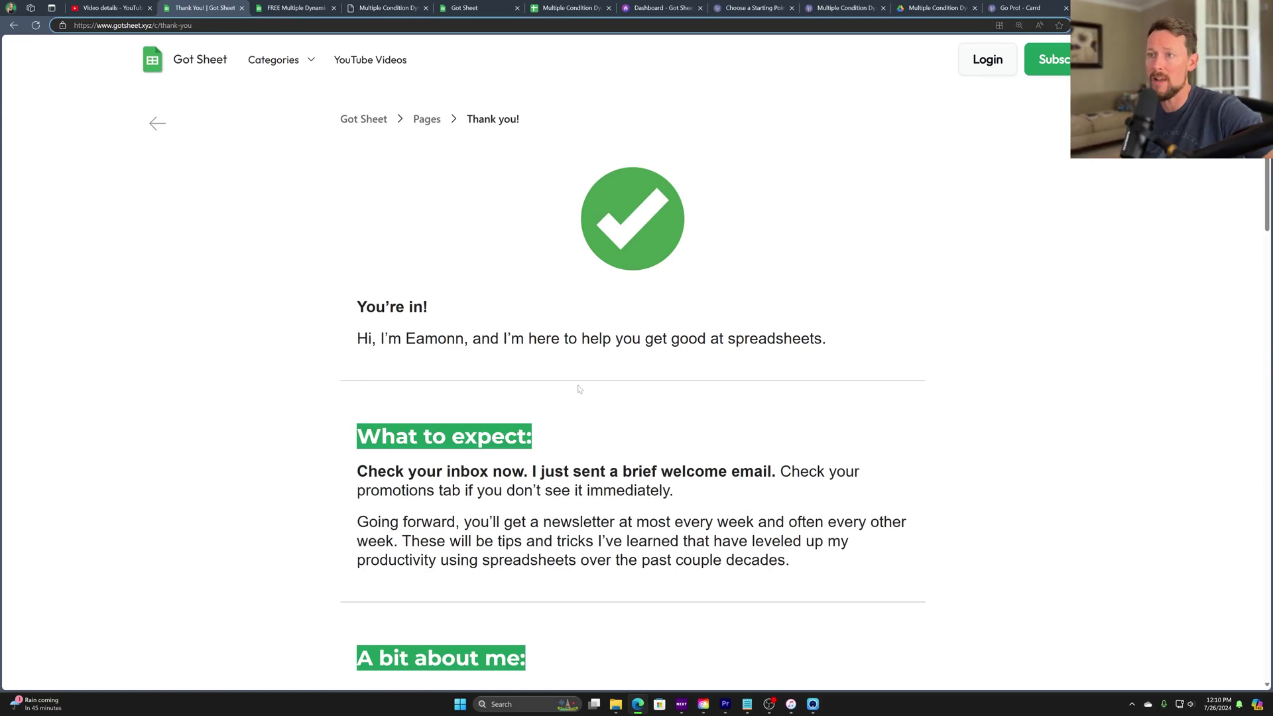
scroll(579, 388, "down", 1)
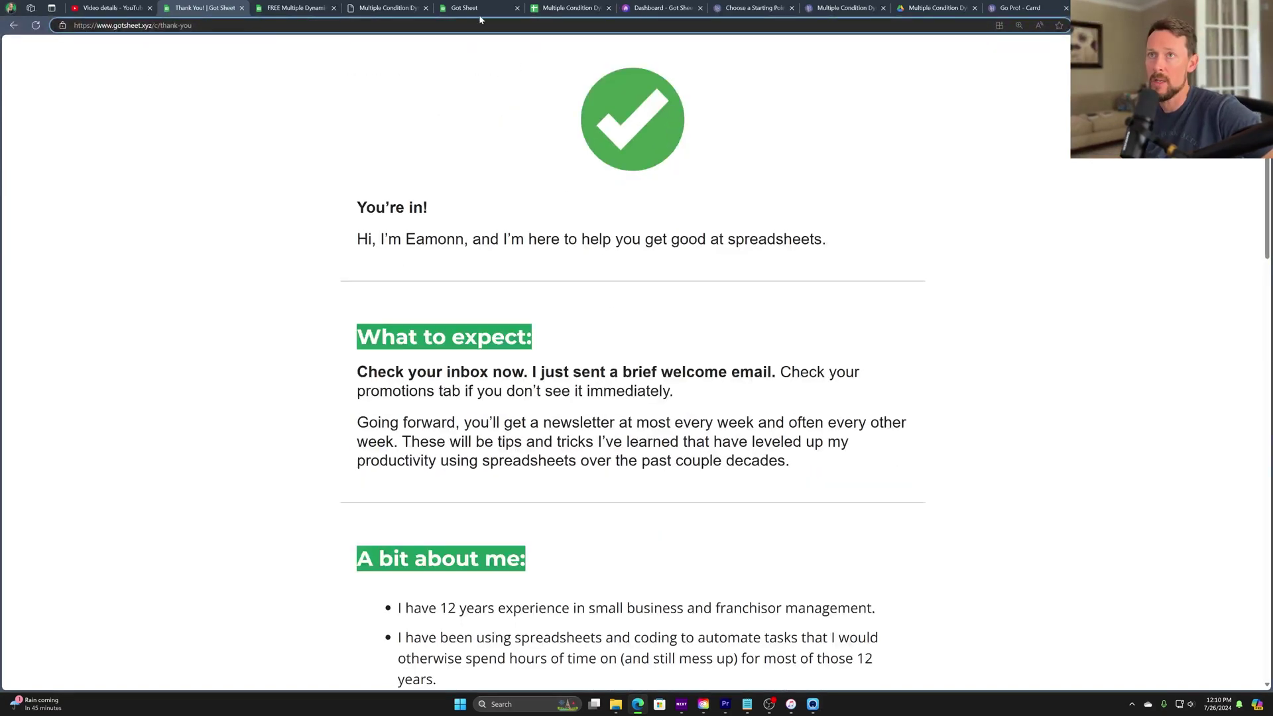
left_click_drag(663, 8, 199, 7)
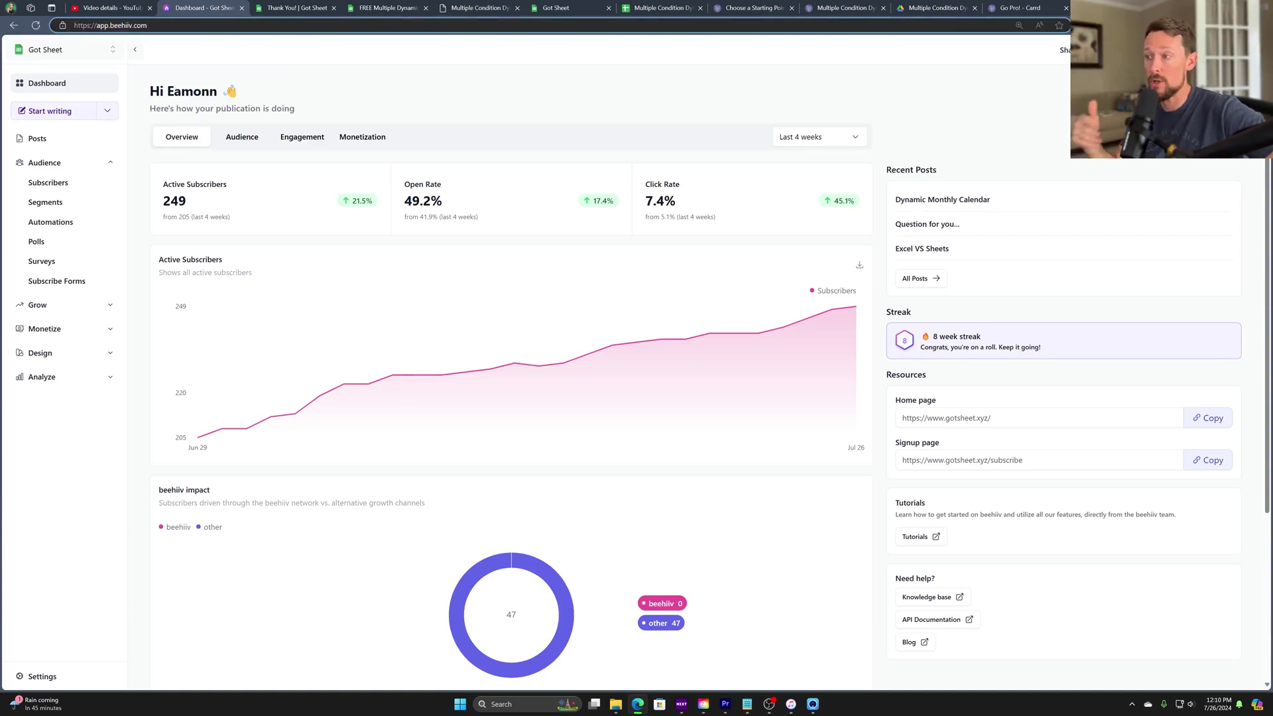
- Zoom in and open Design > Website Builder > Layout > Global Navigation Layout
key("ctrl+plus")
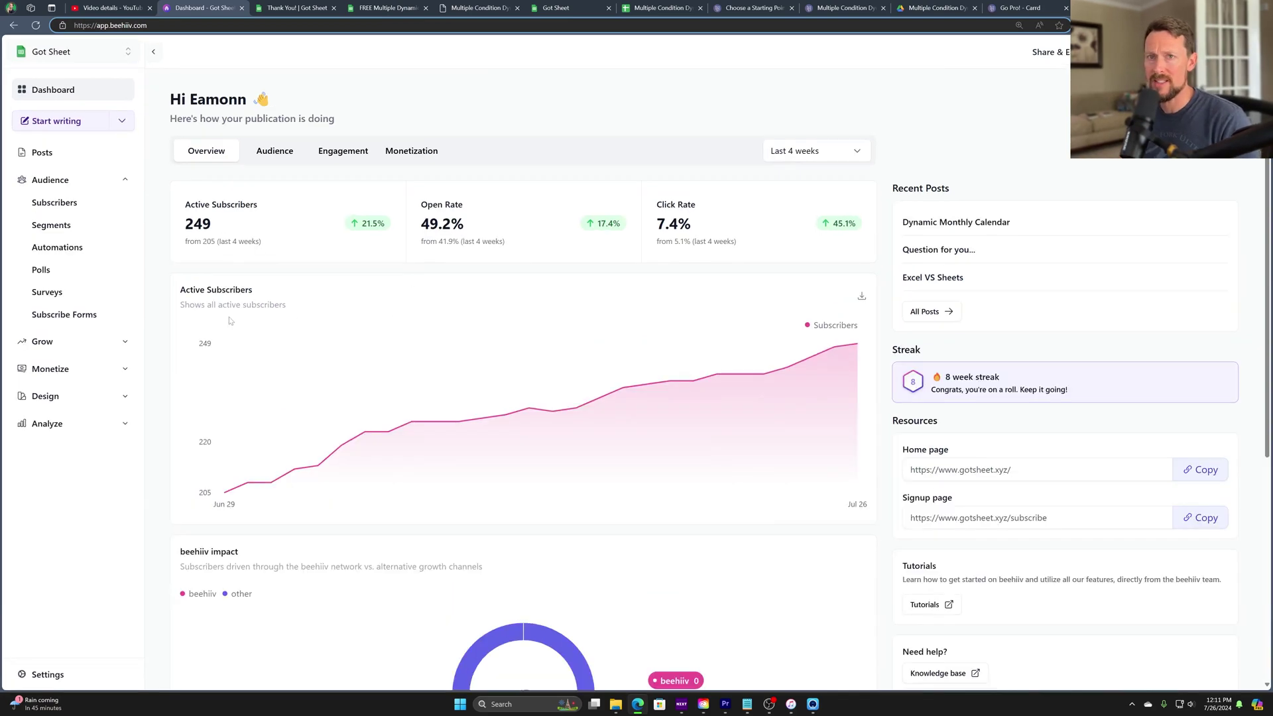
key("ctrl+plus")
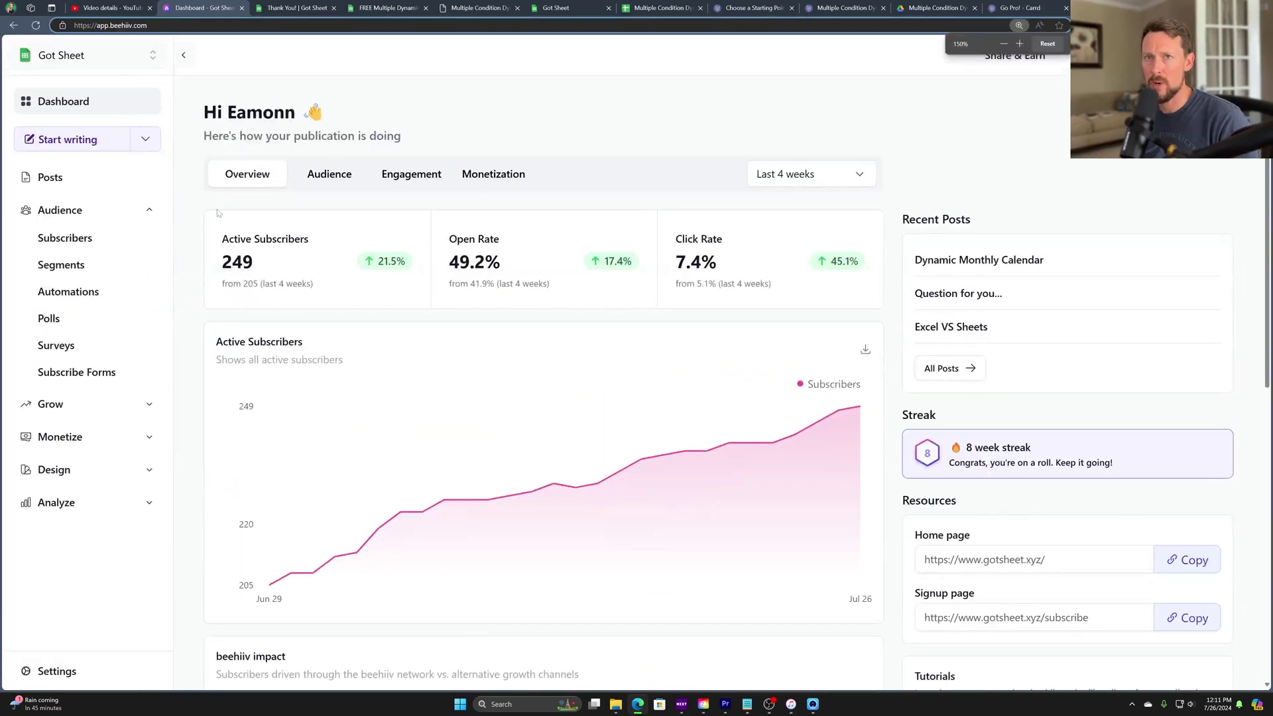
left_click(128, 477)
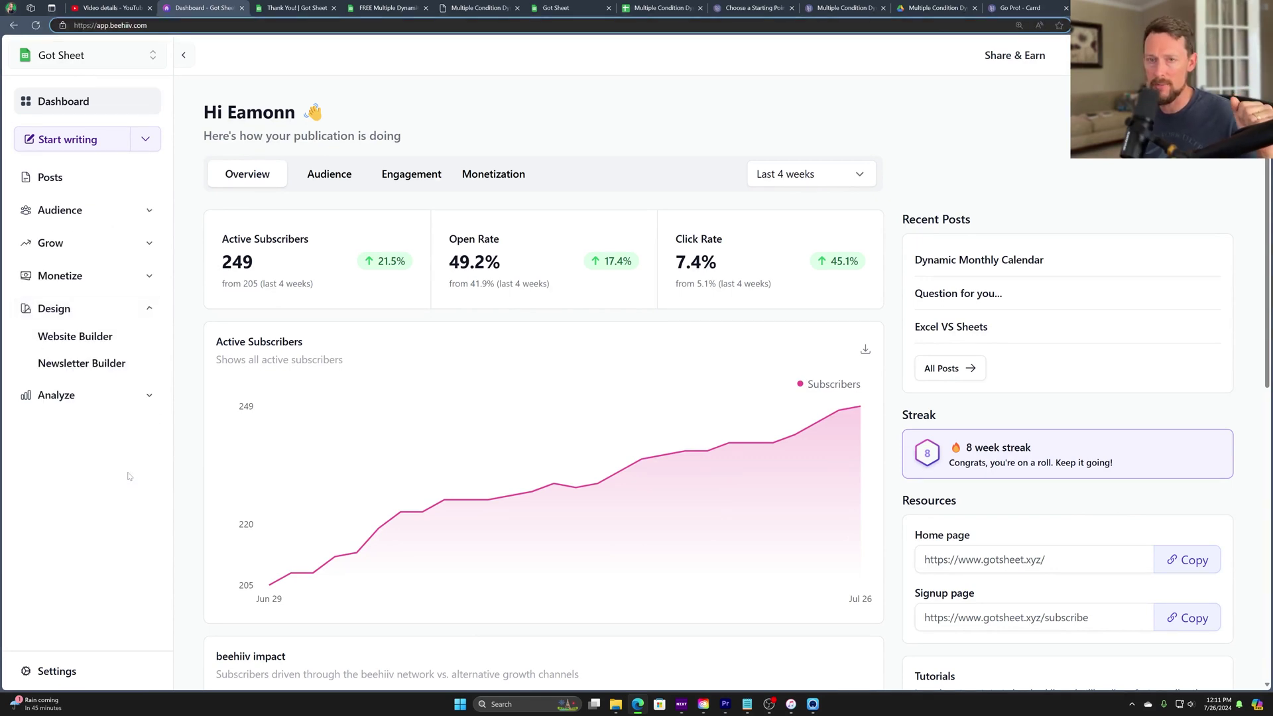
left_click(76, 337)
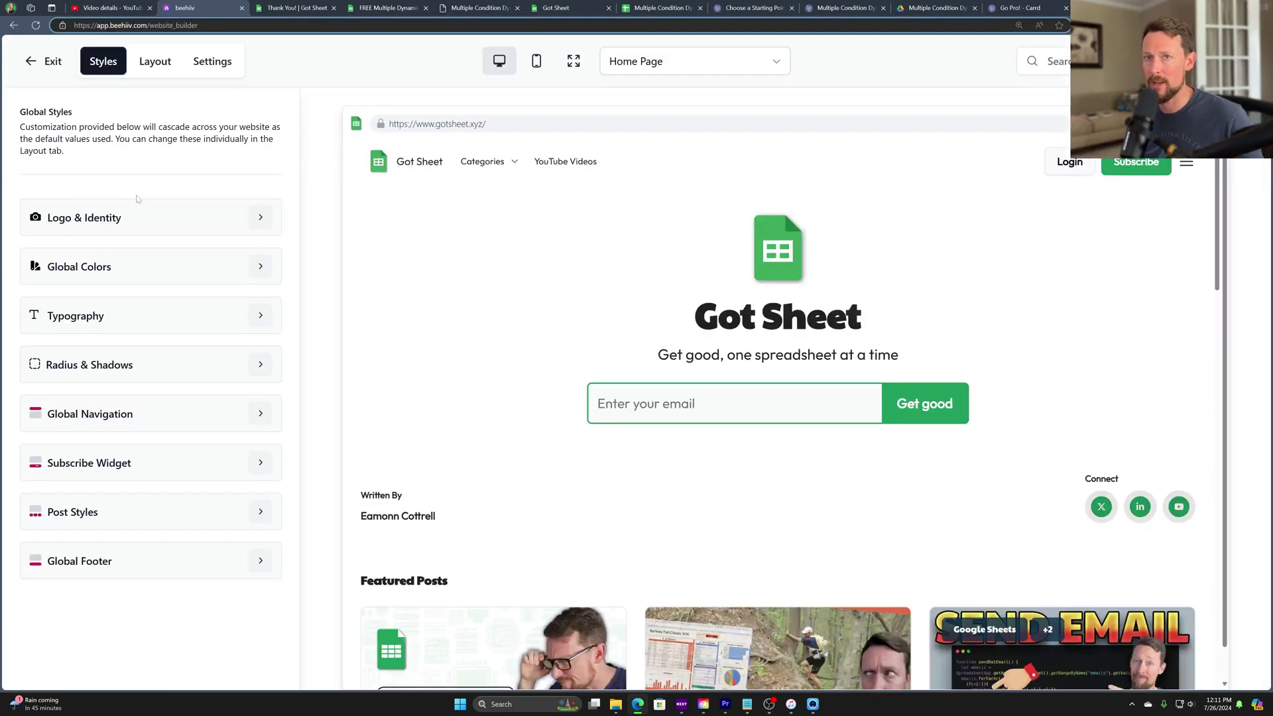
left_click(153, 69)
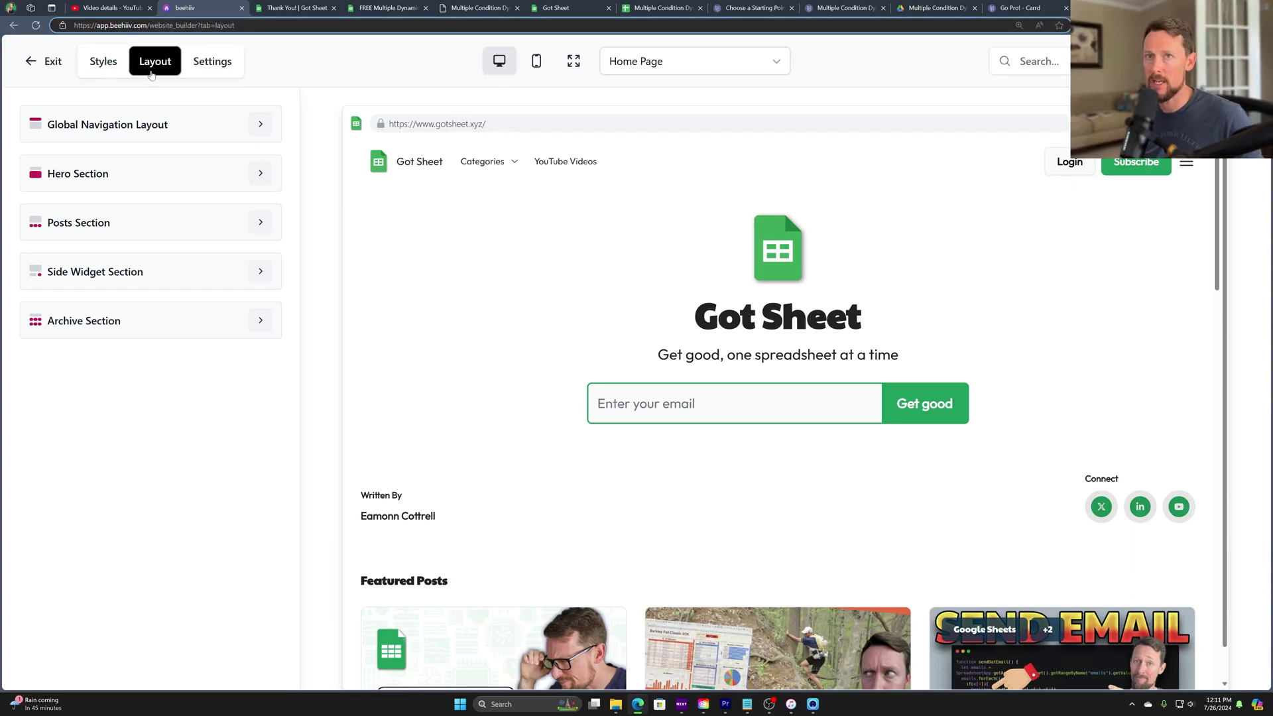
left_click(258, 127)
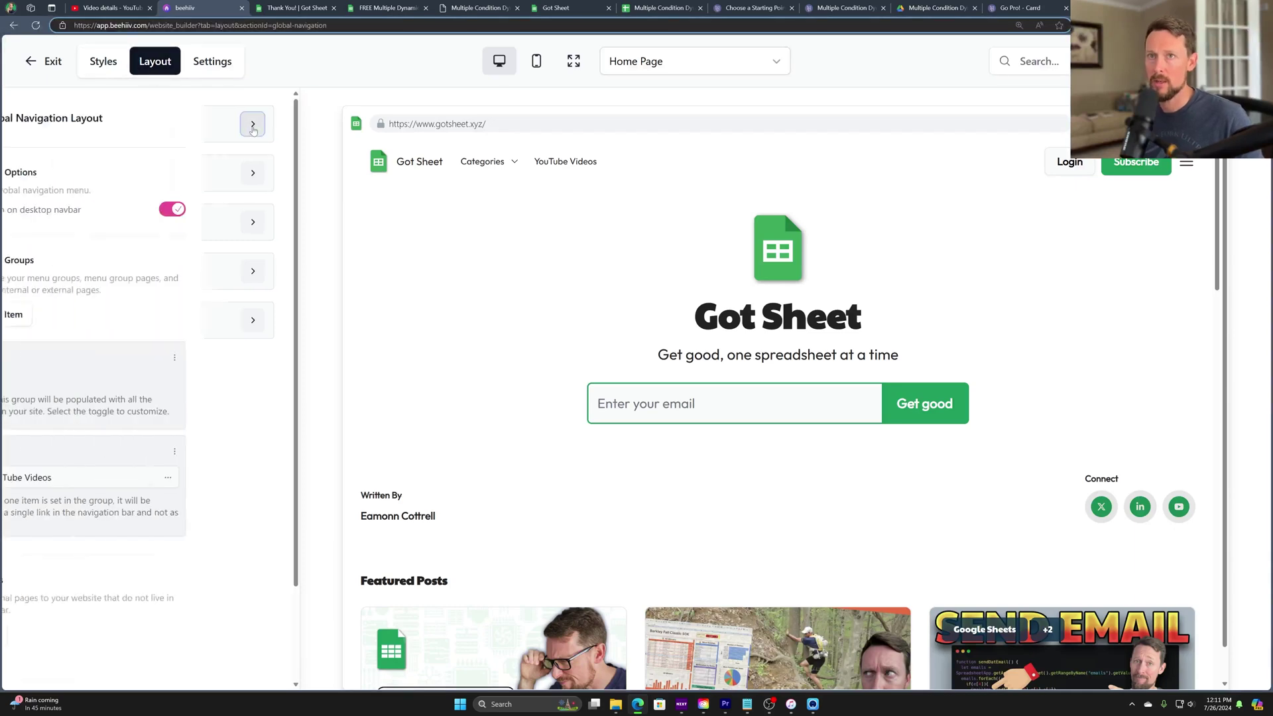
- Point out the Thank you! page and the Standalone Pages and Draft Pages headings
scroll(207, 205, "down", 3)
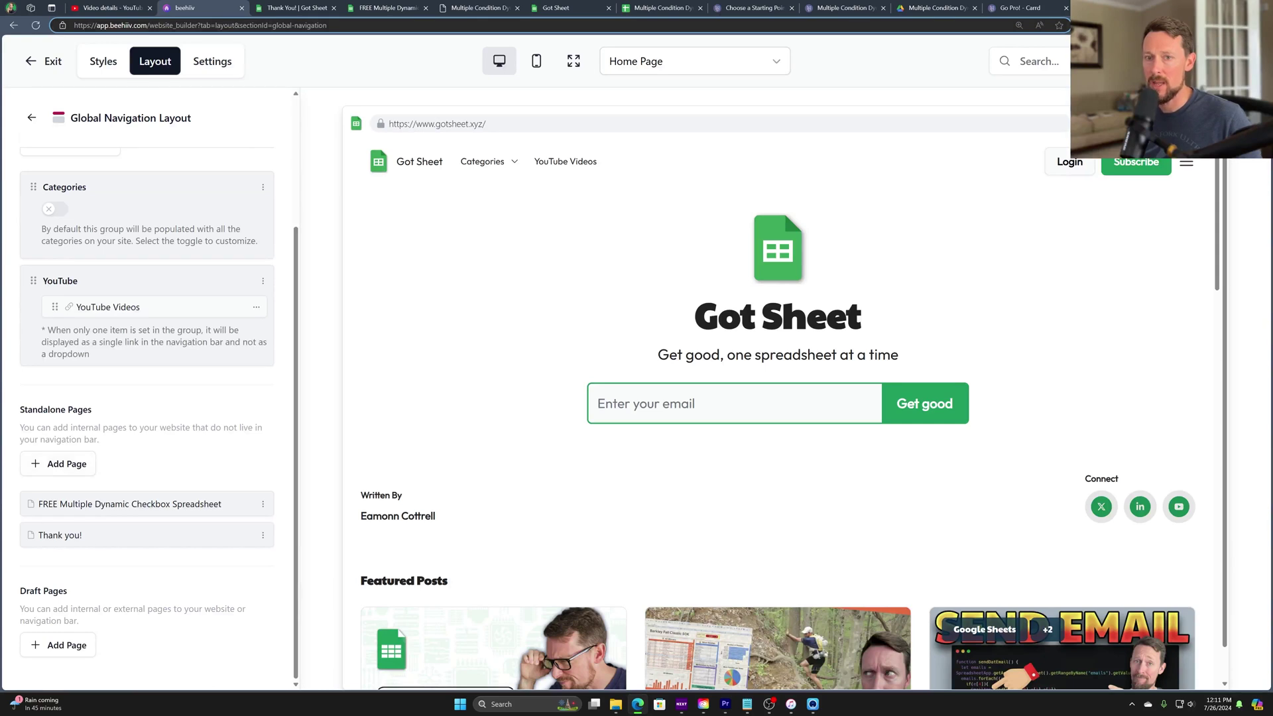
double_click(60, 535)
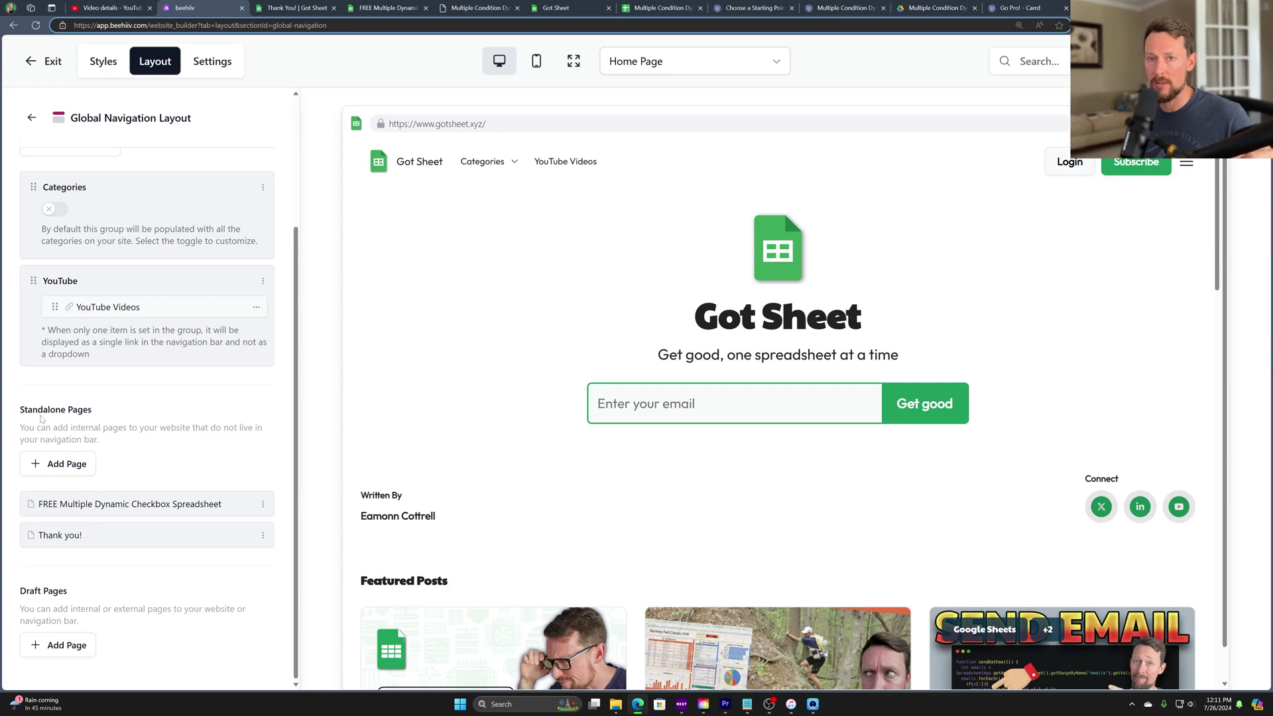
left_click_drag(32, 410, 92, 410)
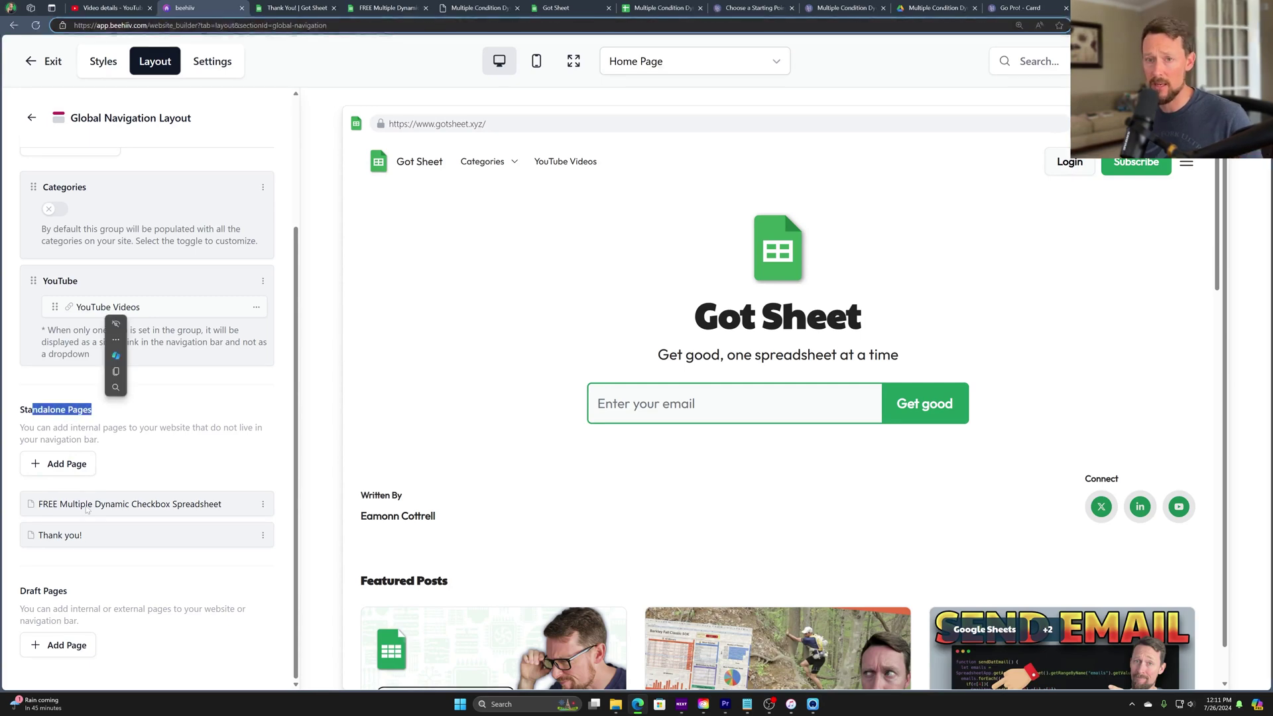
left_click_drag(19, 591, 67, 591)
left_click(226, 453)
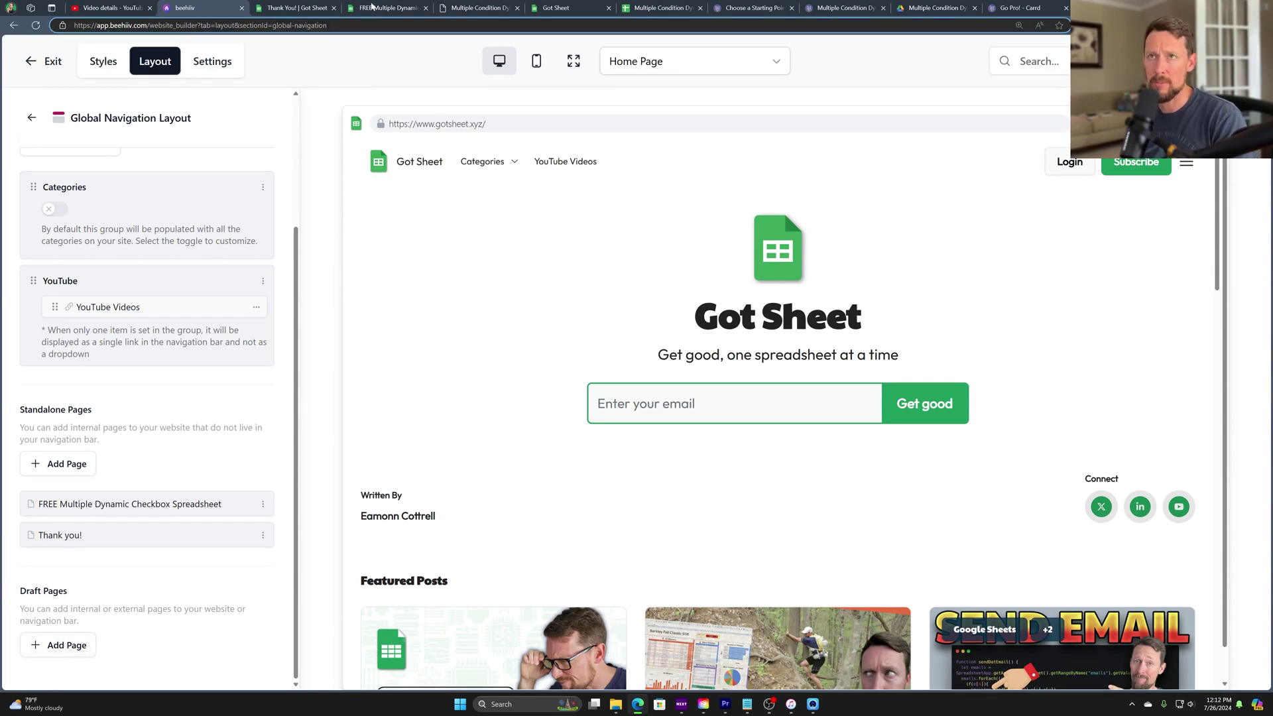
- Check the live site's YouTube Videos link, close the channel page and return to the builder
left_click(305, 8)
mouse_move(269, 63)
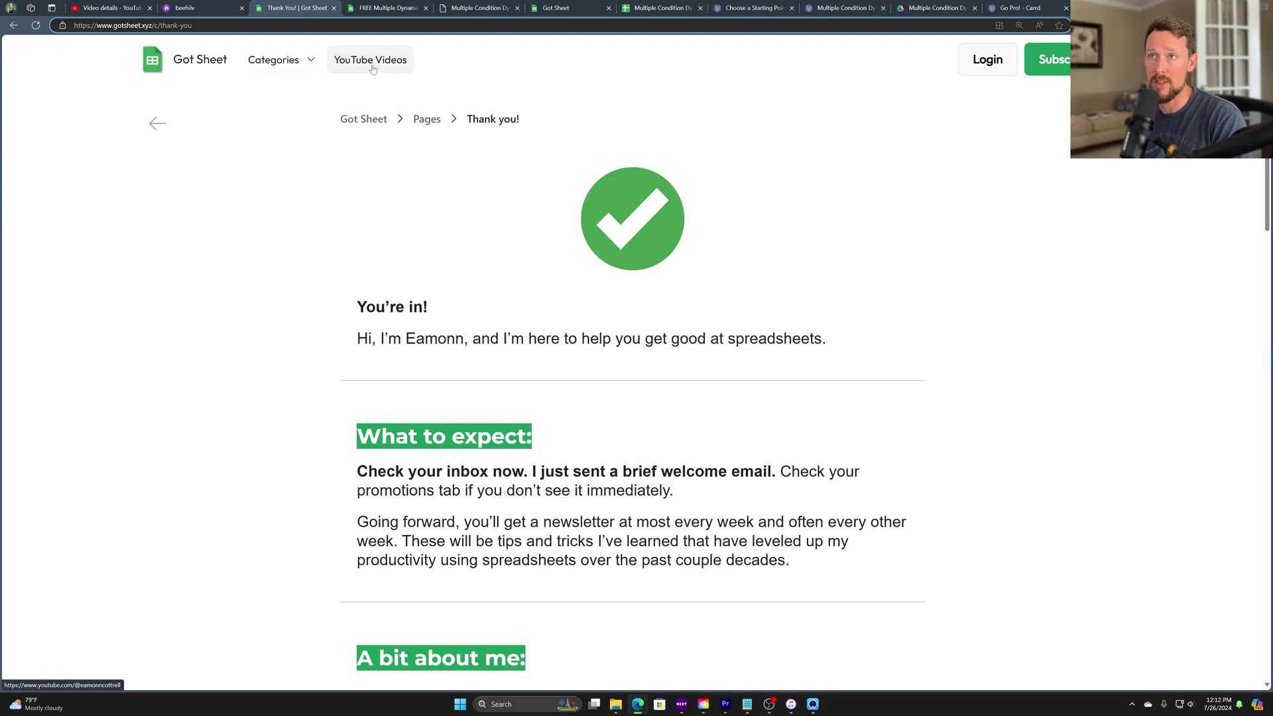
left_click(392, 58)
left_click(382, 65)
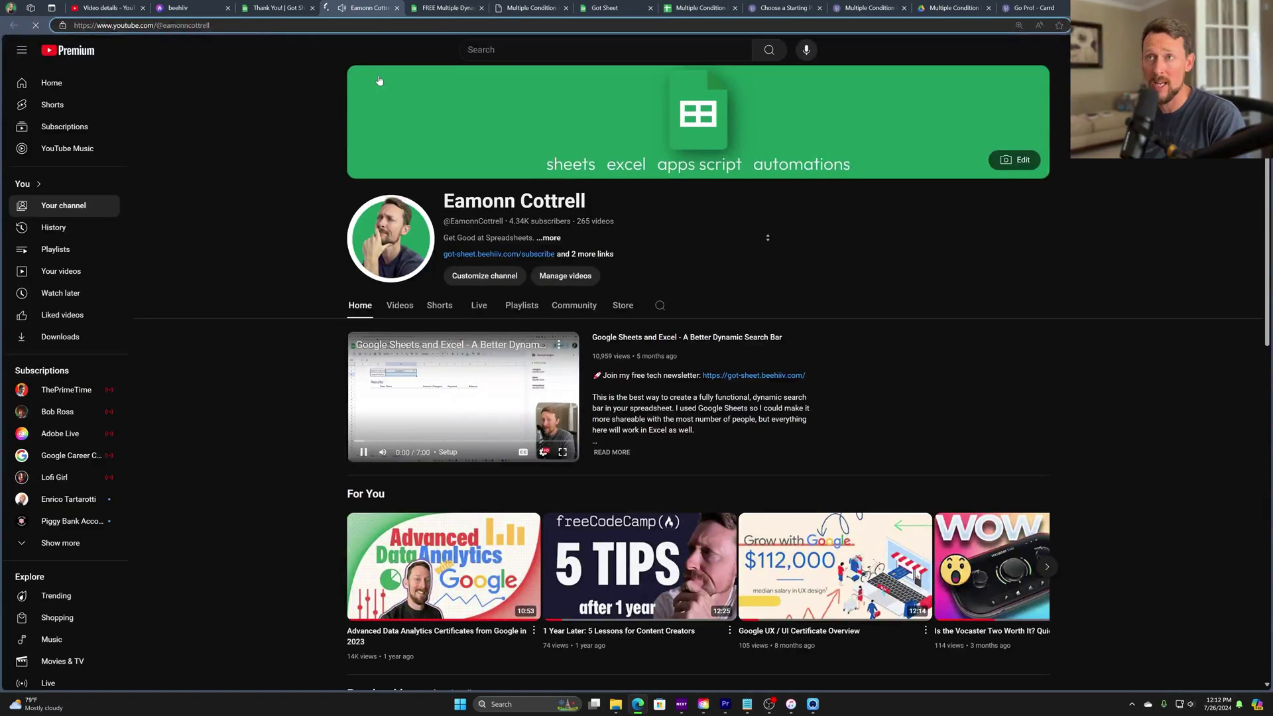
key("ctrl+w")
left_click(208, 12)
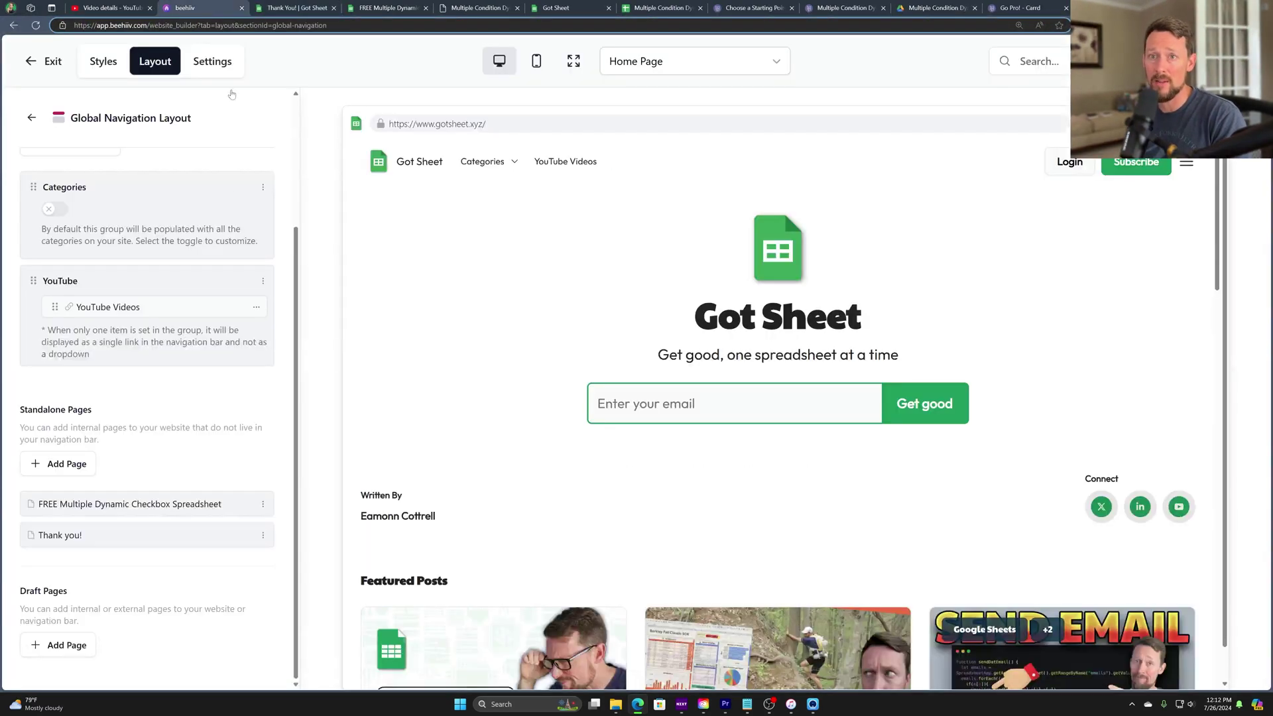
- Add a new page under Standalone Pages
scroll(122, 354, "up", 2)
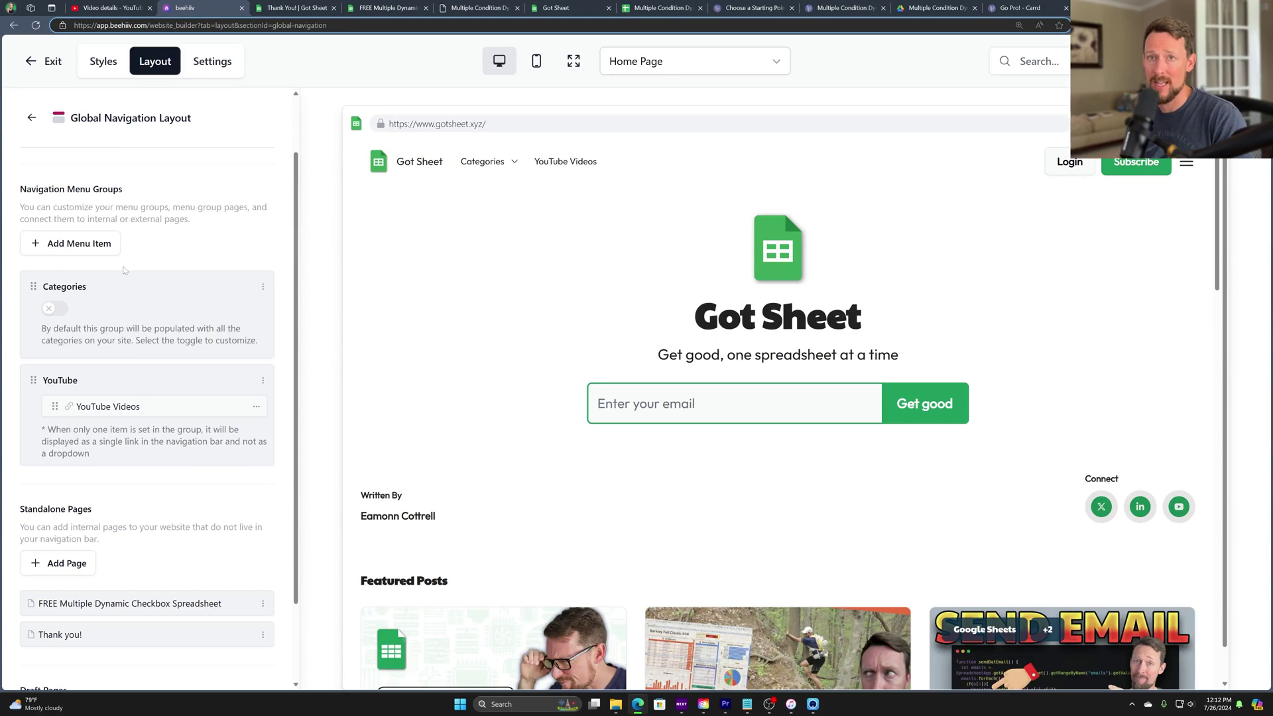
scroll(164, 380, "down", 1)
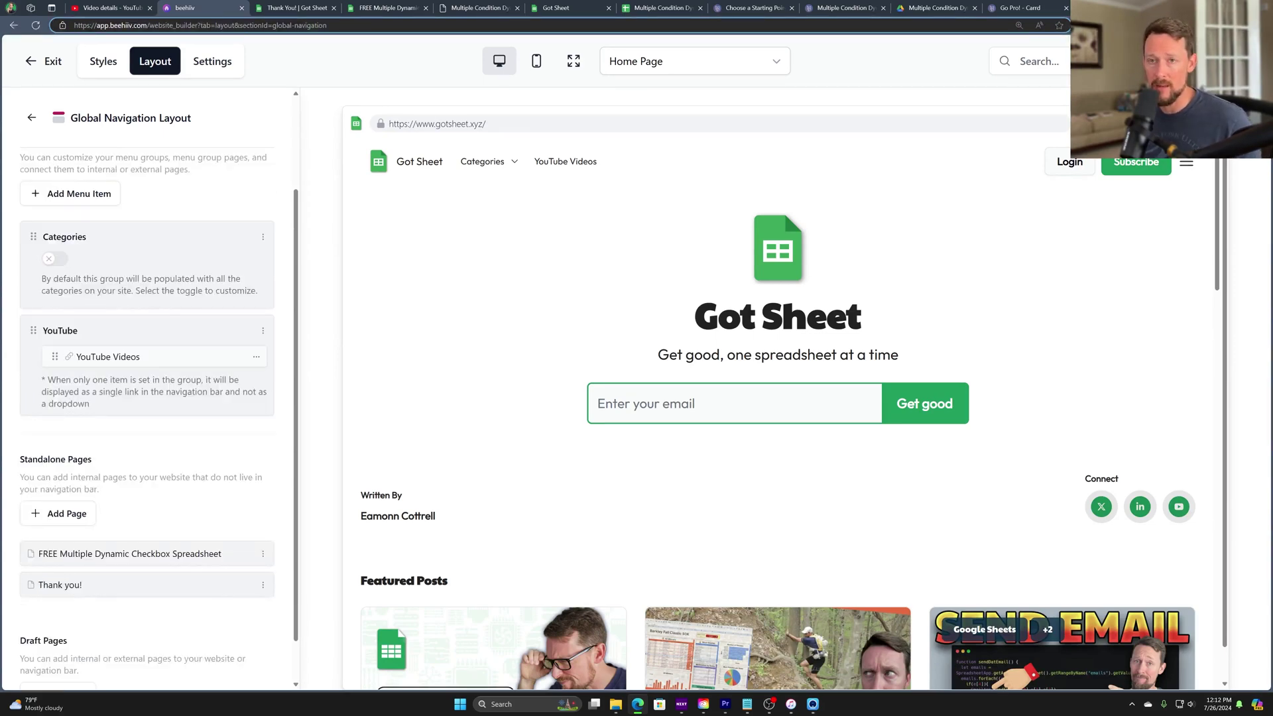
scroll(168, 389, "down", 1)
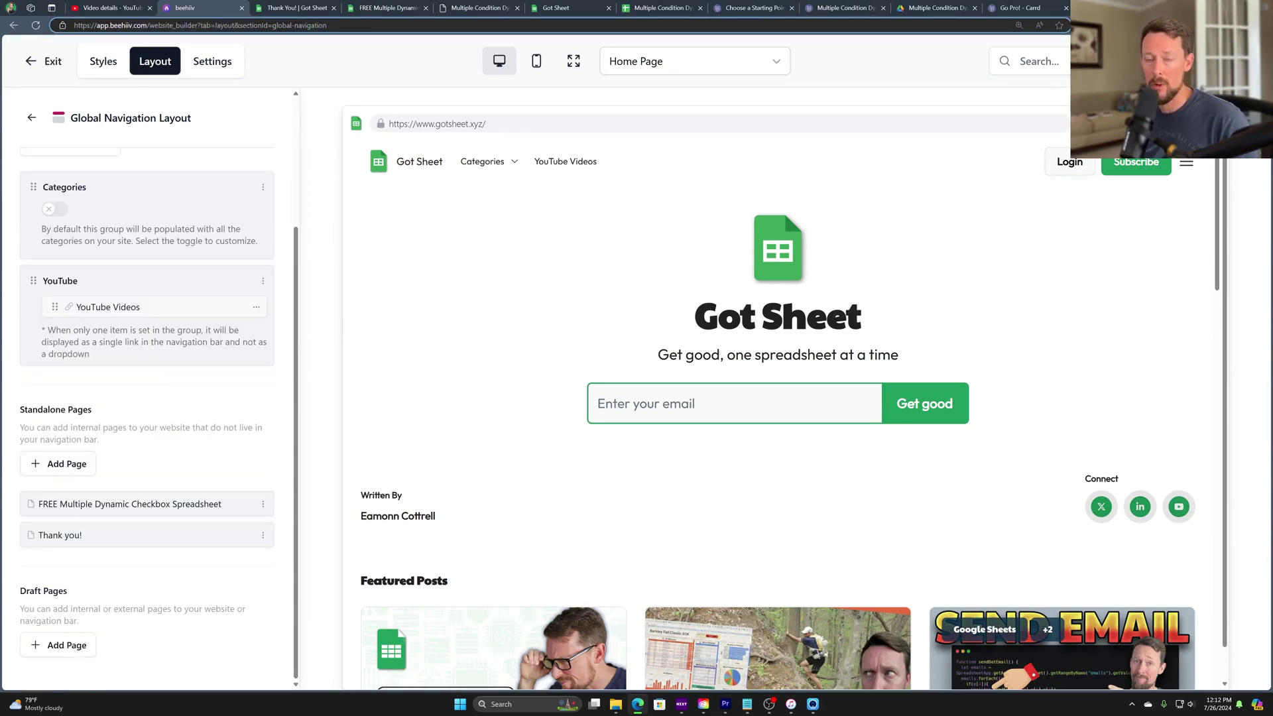
left_click(65, 465)
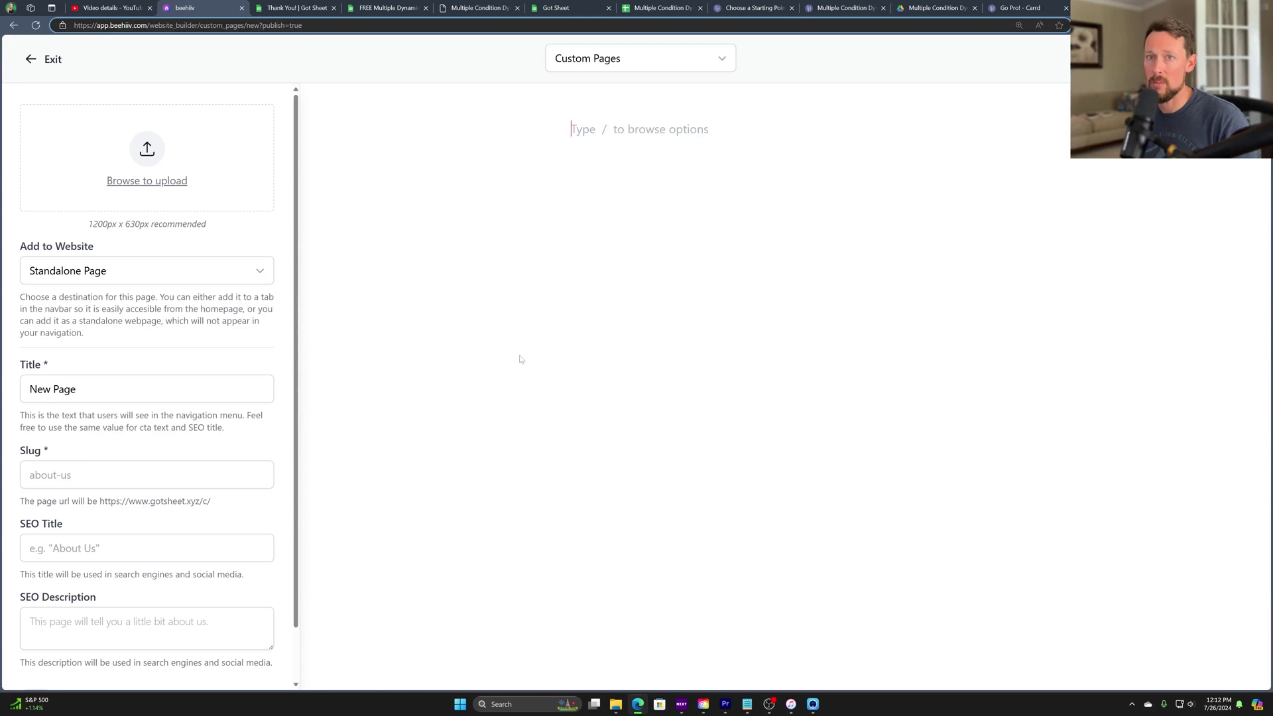
- Try the '/' block menu, then exit the unsaved New Page editor via Back to Settings
type("/")
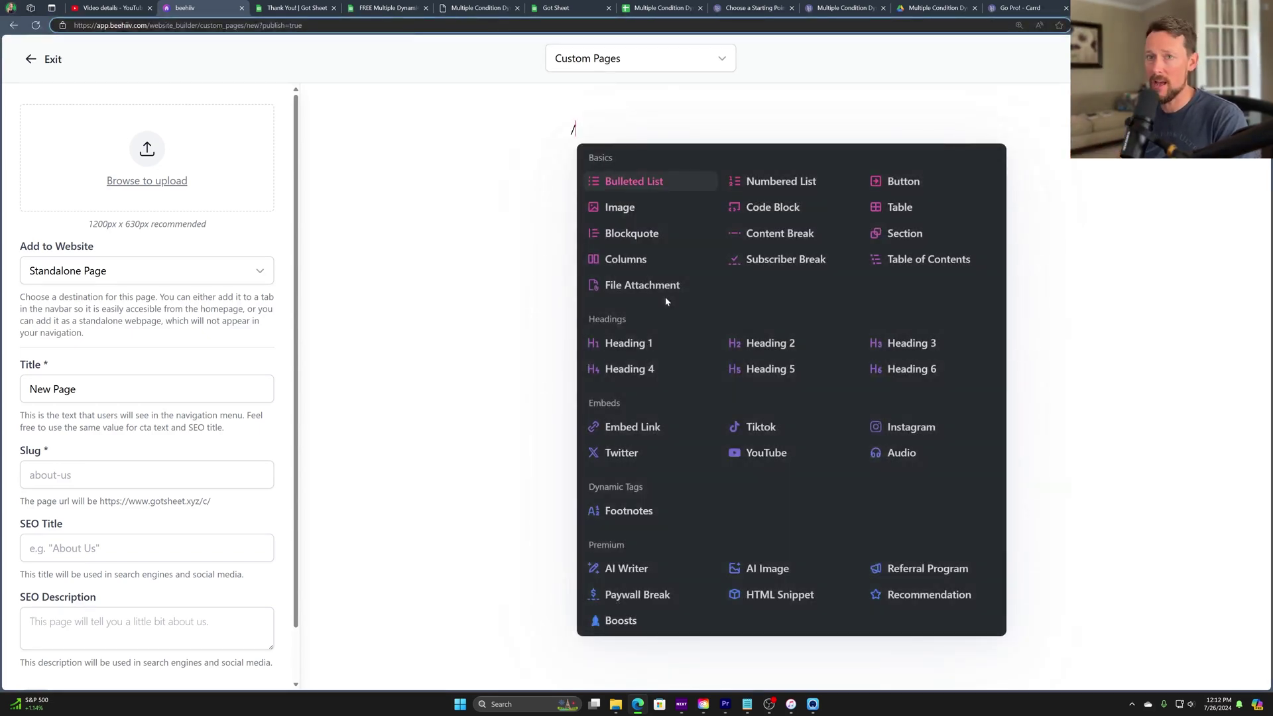
scroll(117, 435, "down", 1)
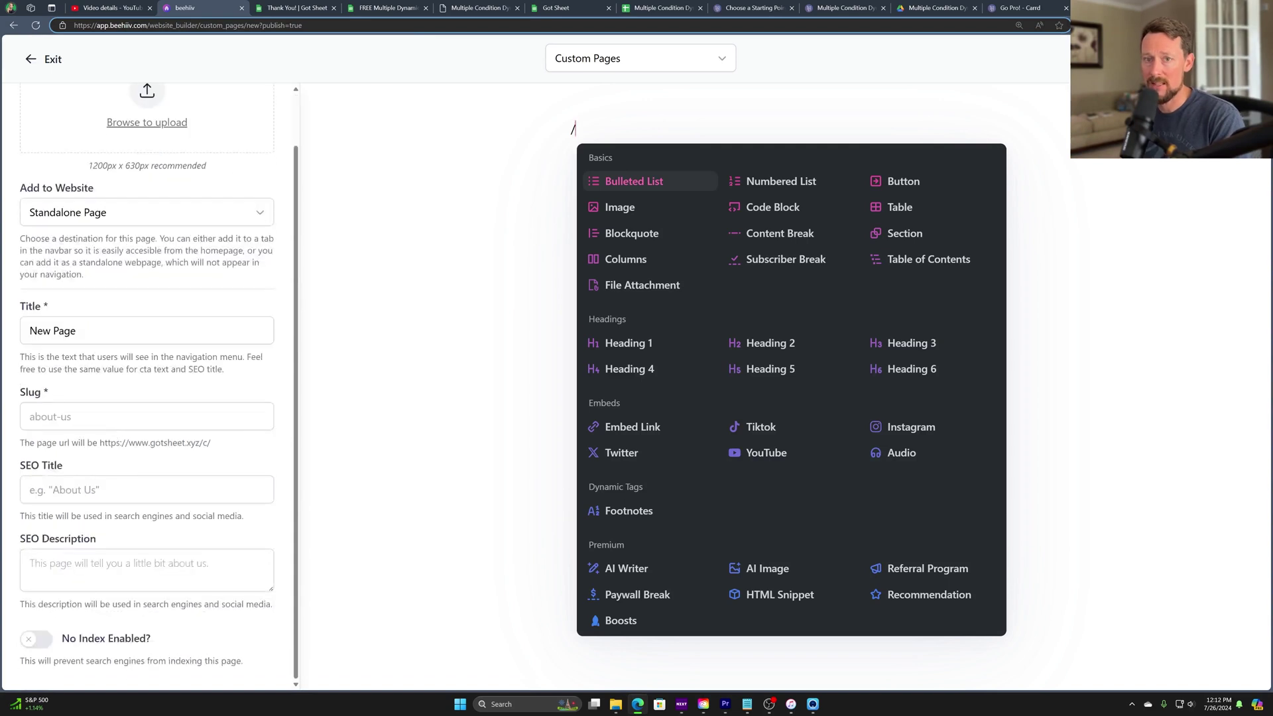
scroll(161, 522, "up", 1)
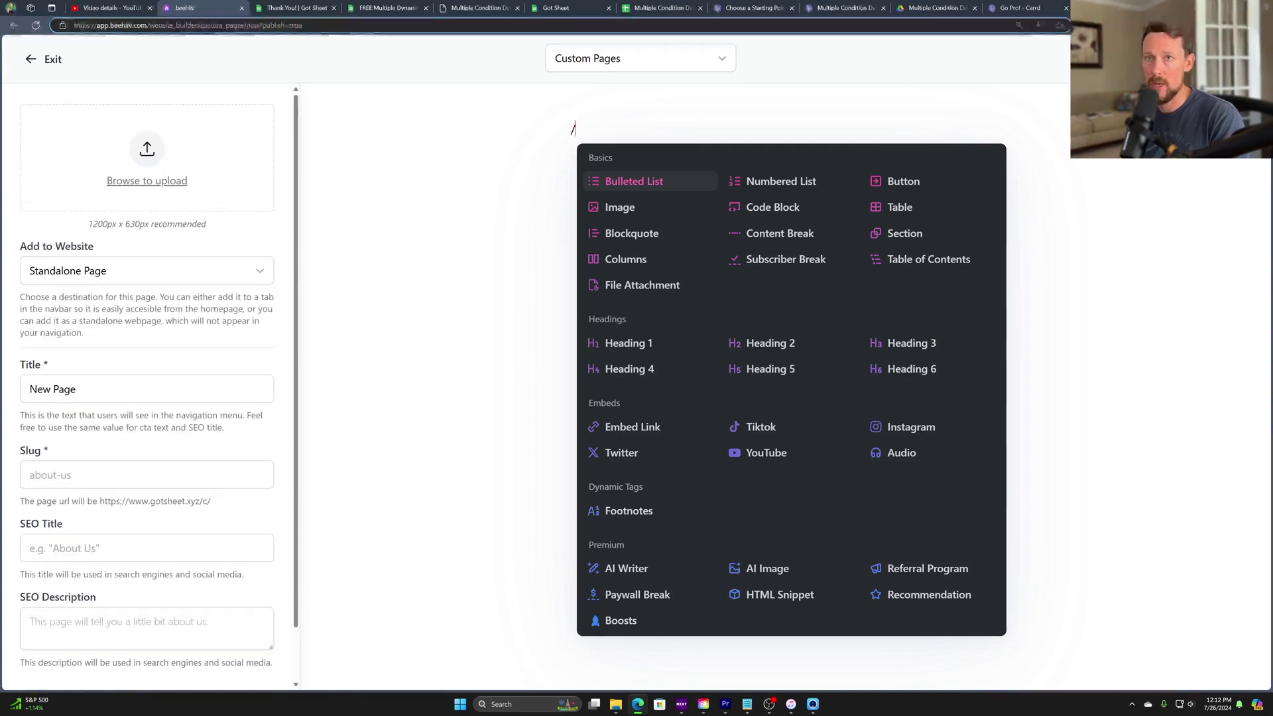
left_click(46, 59)
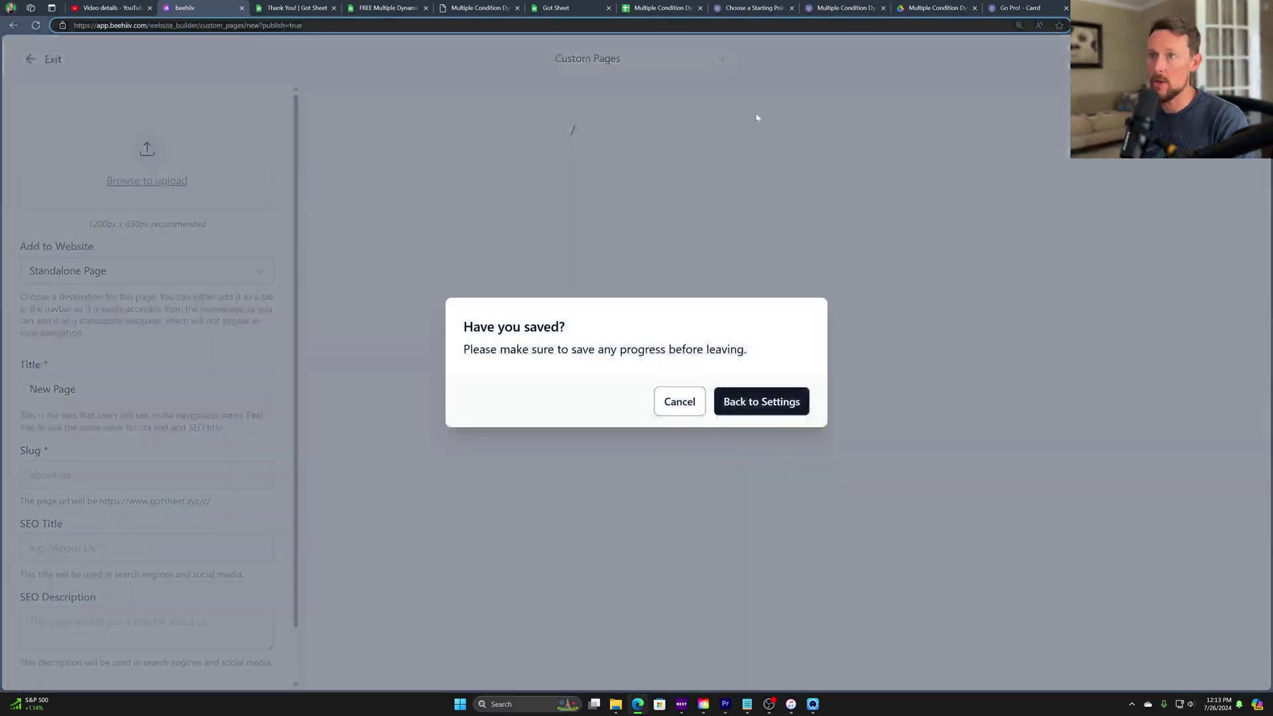
left_click(789, 406)
scroll(159, 518, "down", 2)
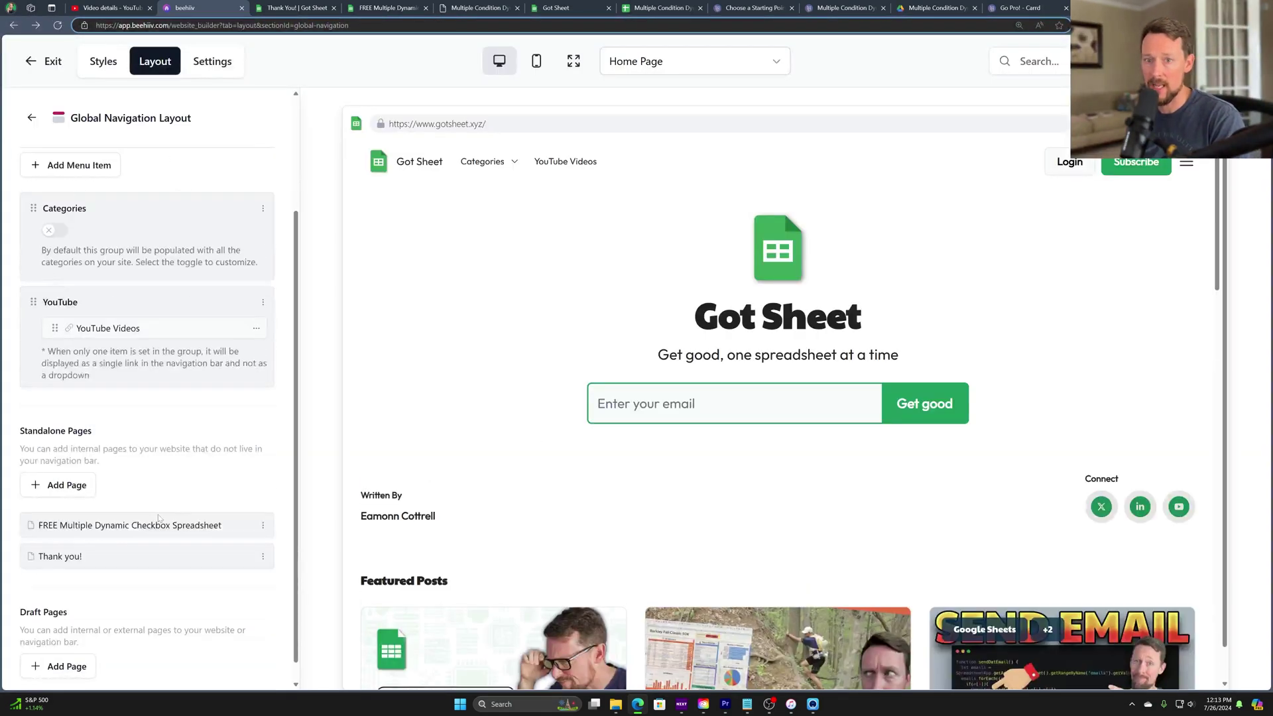
left_click(263, 558)
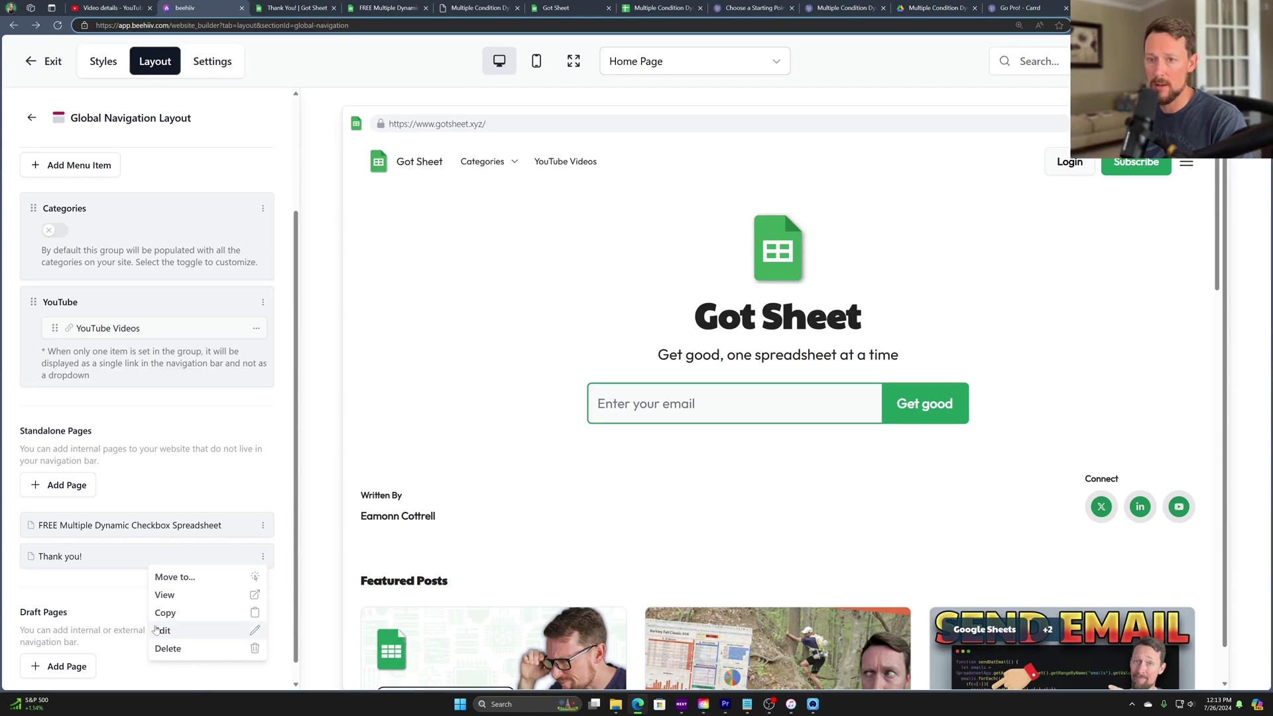
left_click(168, 635)
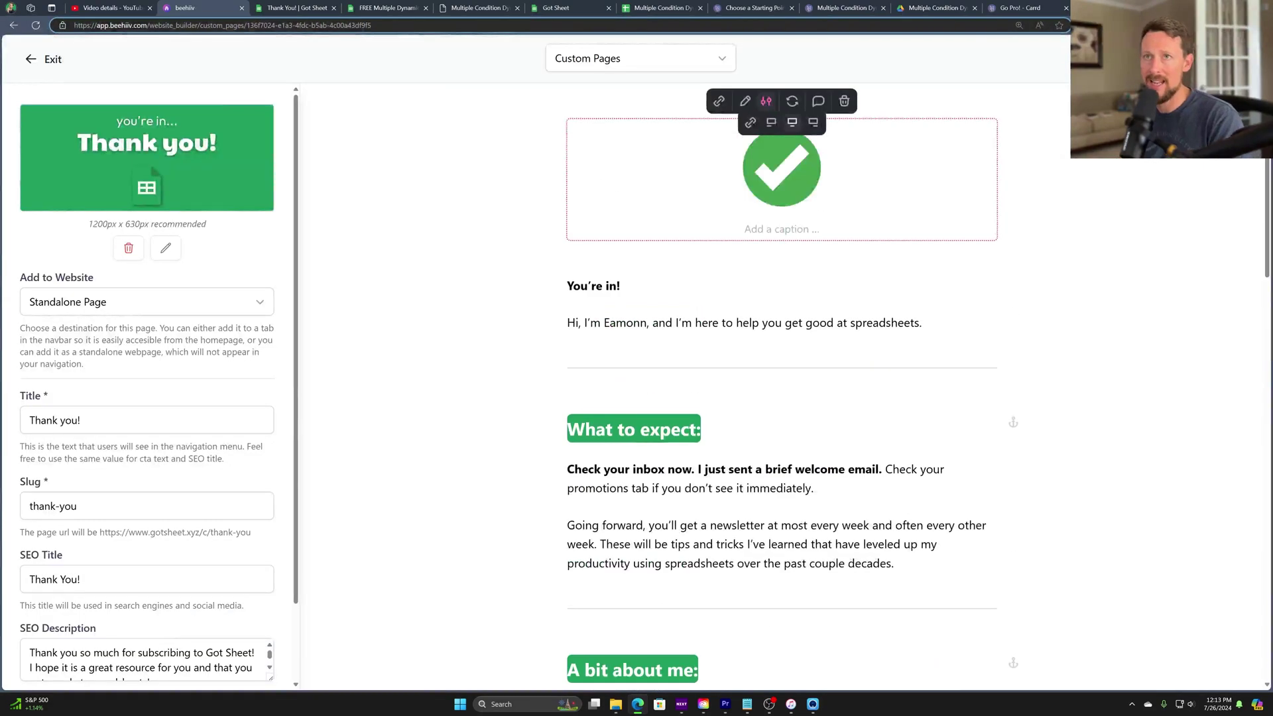
scroll(636, 385, "down", 3)
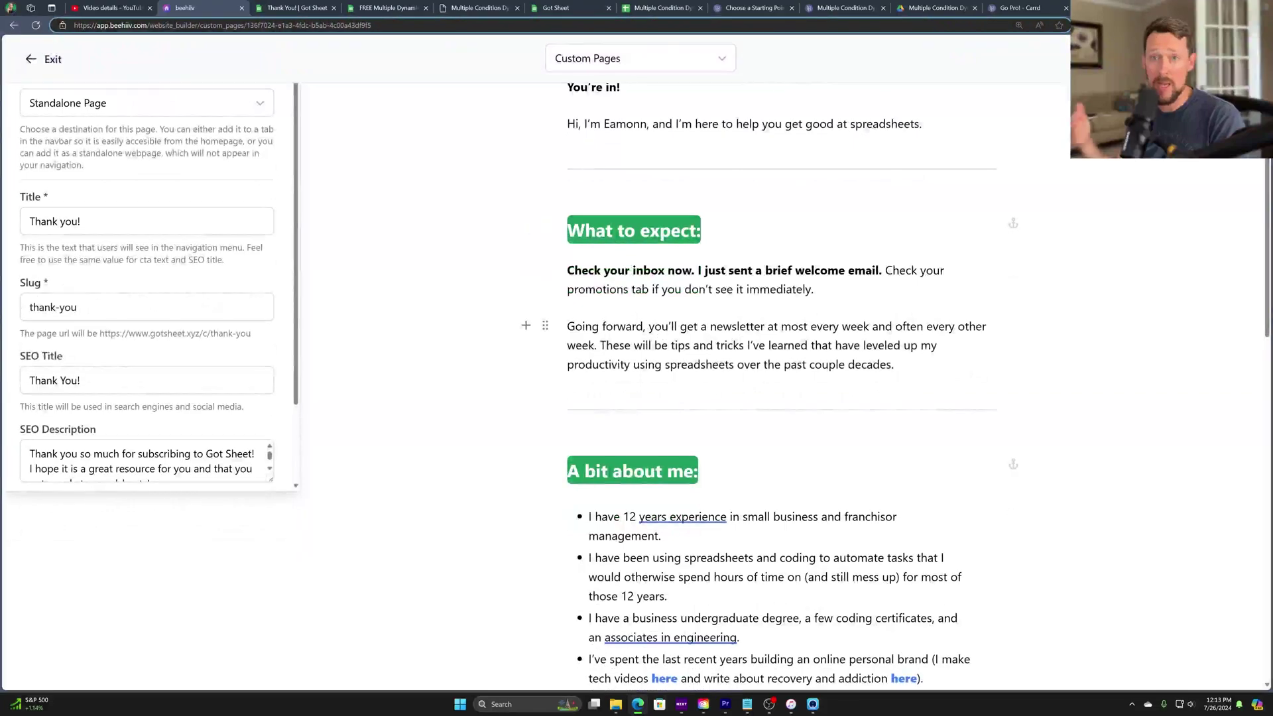
scroll(637, 385, "down", 8)
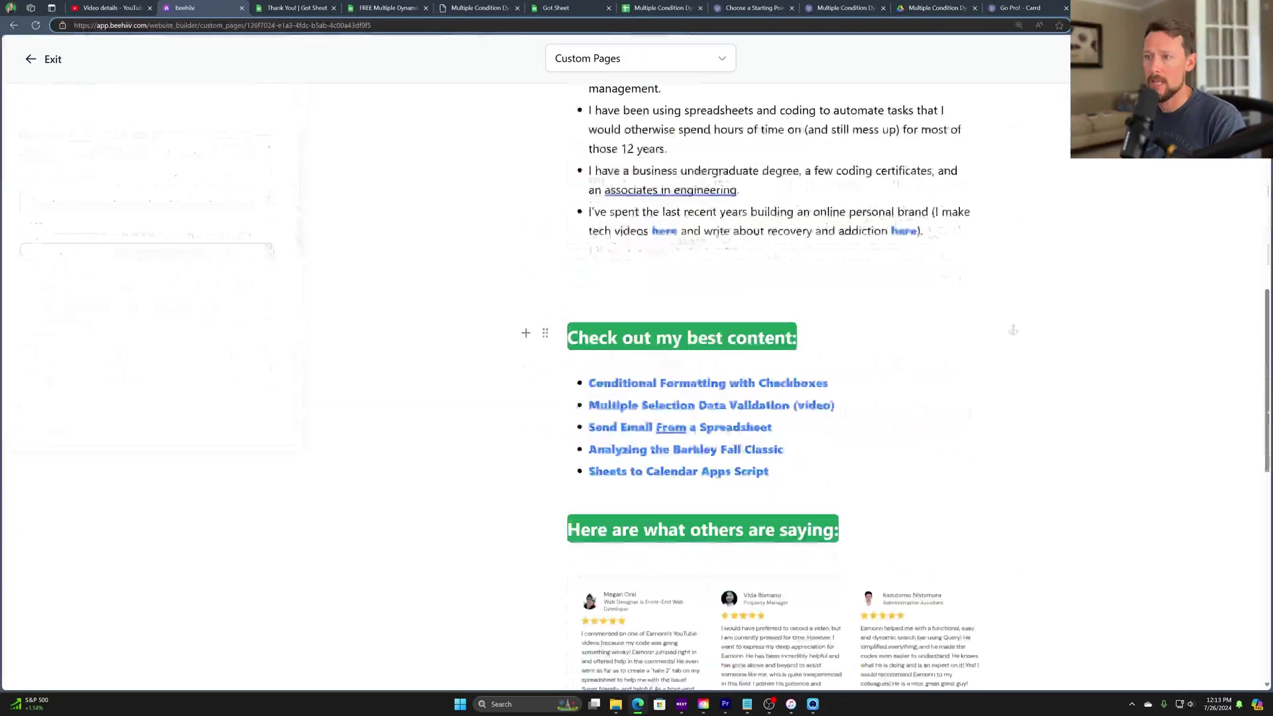
scroll(779, 471, "down", 6)
left_click(779, 471)
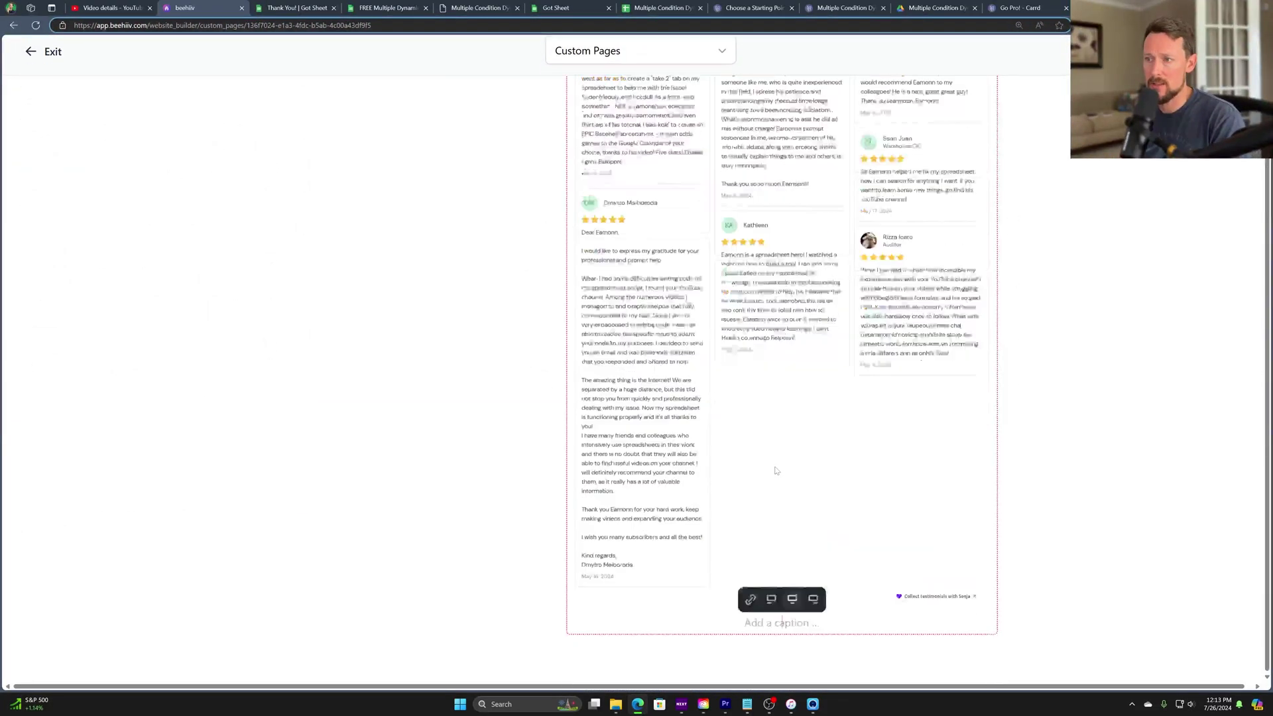
scroll(785, 478, "up", 6)
scroll(786, 478, "down", 10)
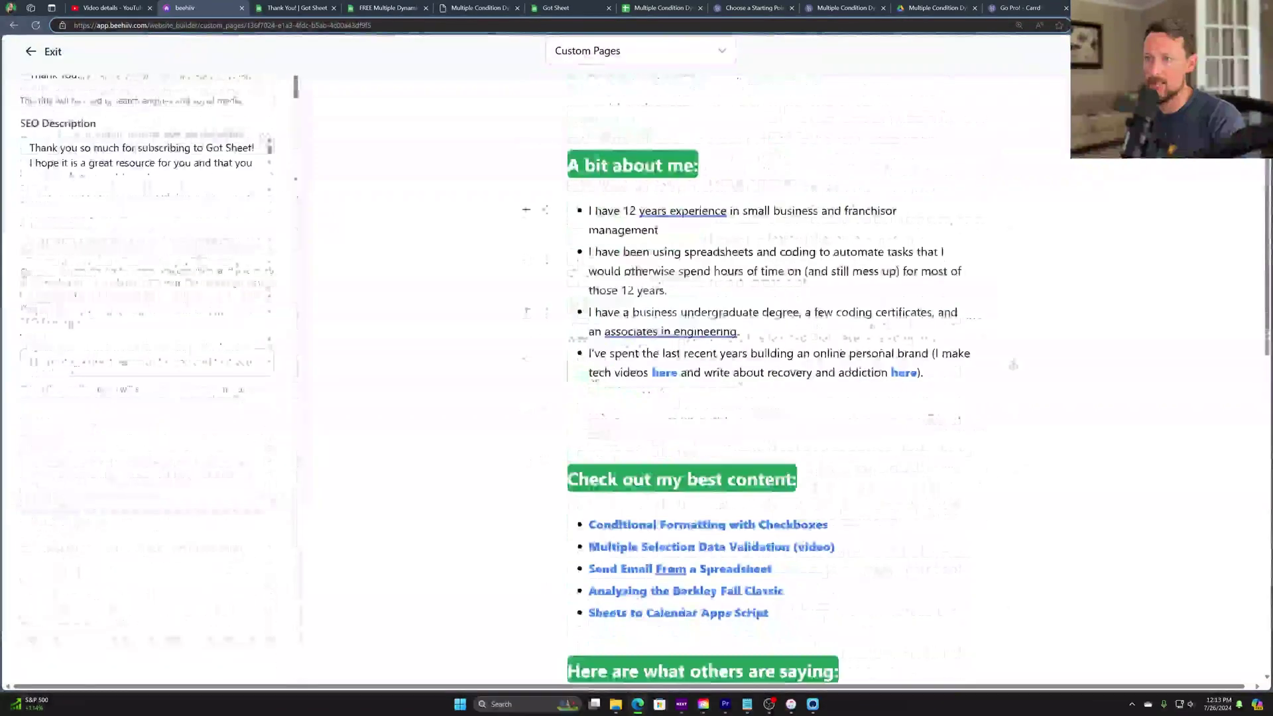
scroll(782, 385, "up", 15)
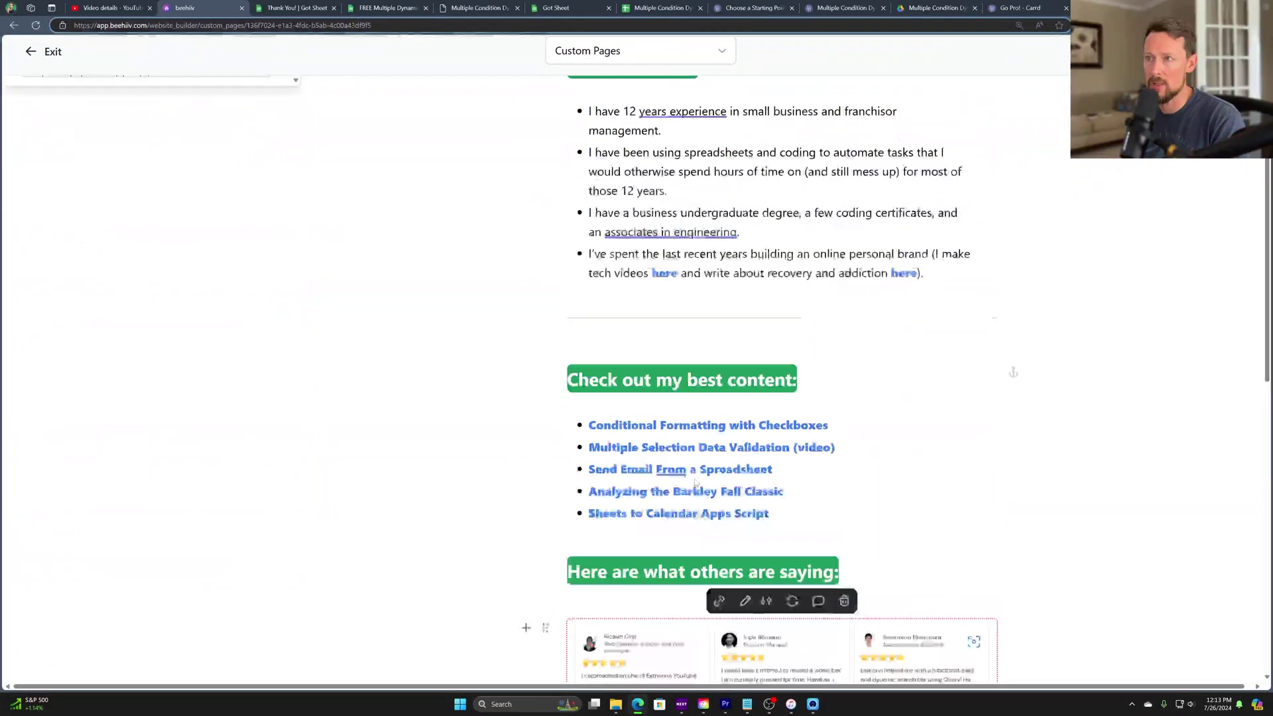
scroll(782, 385, "down", 7)
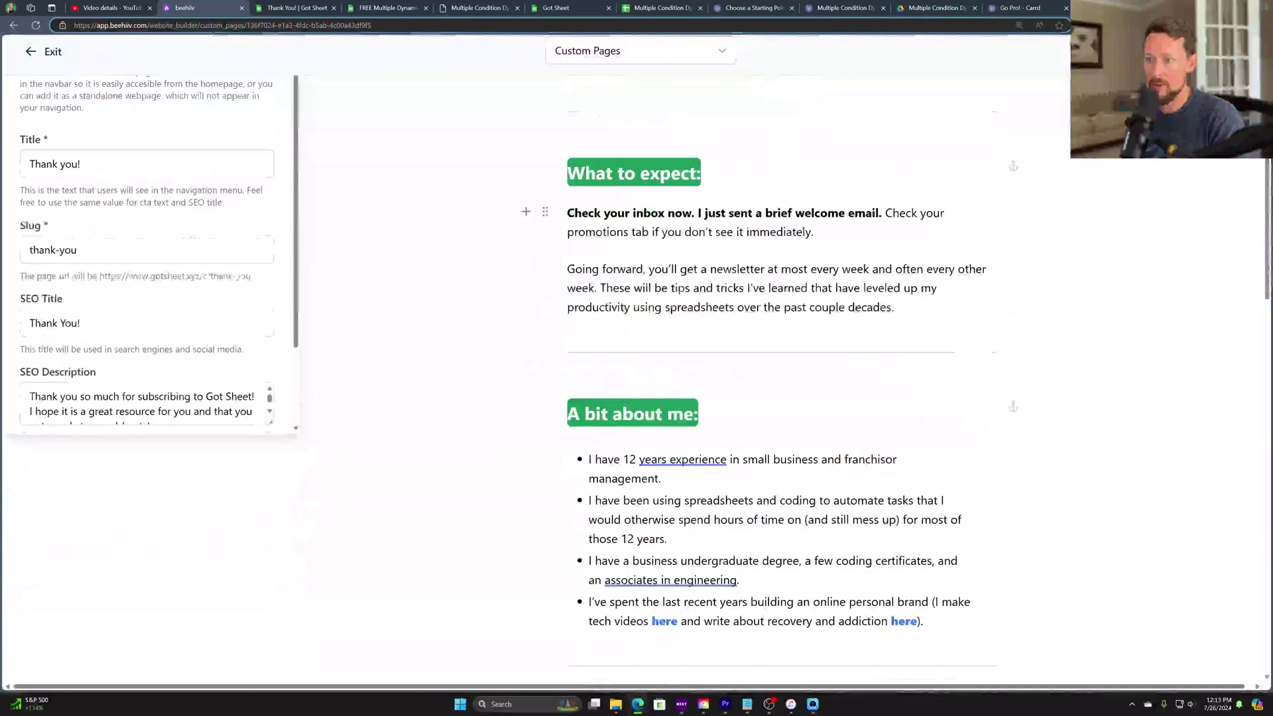
scroll(782, 385, "up", 7)
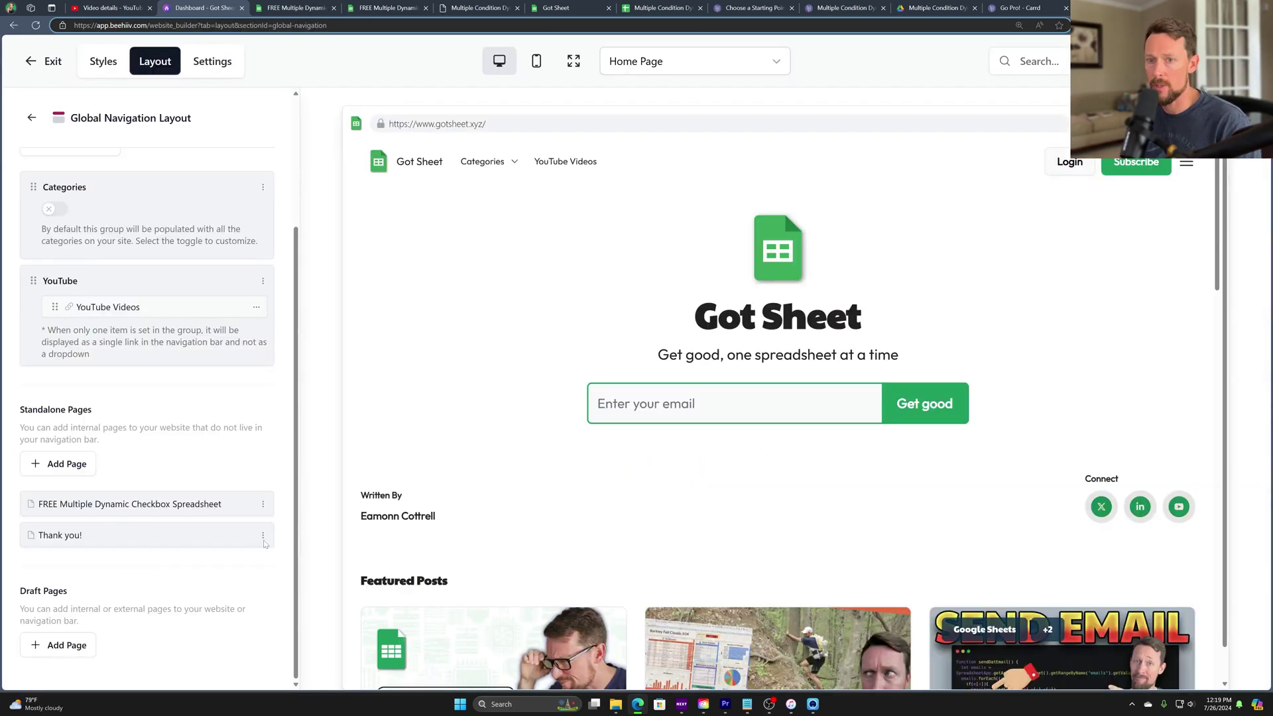
- Dismiss the Thank you! page options, exit to the dashboard and reopen Design > Website Builder
left_click(263, 536)
left_click(170, 66)
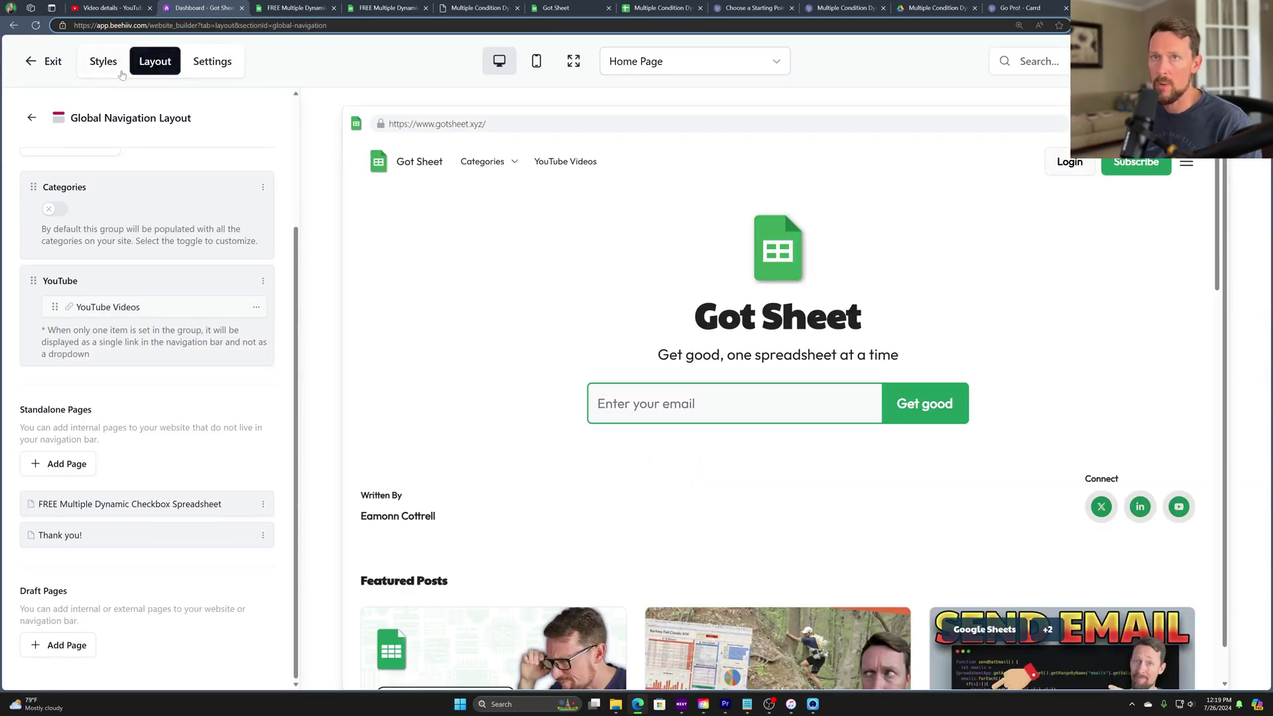
left_click(212, 61)
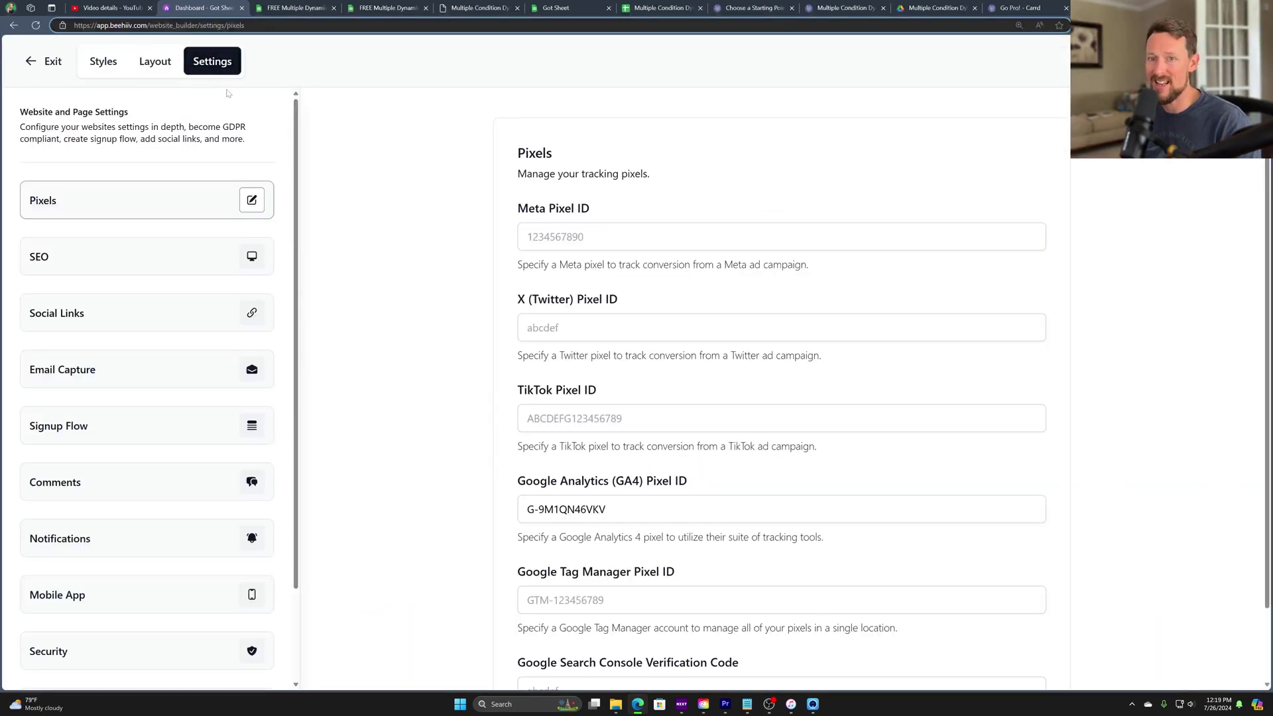
left_click(51, 69)
left_click(93, 308)
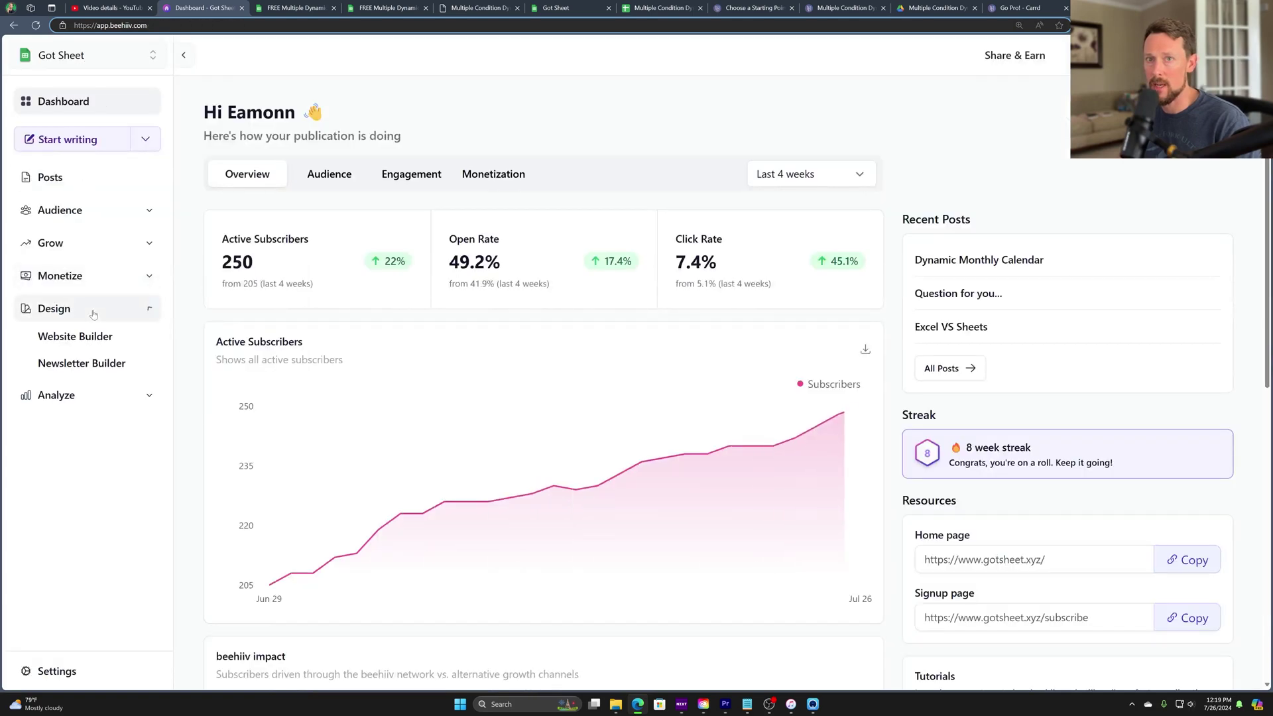
left_click(100, 345)
- Open Settings > Signup Flow and select the gotsheet.xyz/c/thank-you redirect URL
left_click(213, 66)
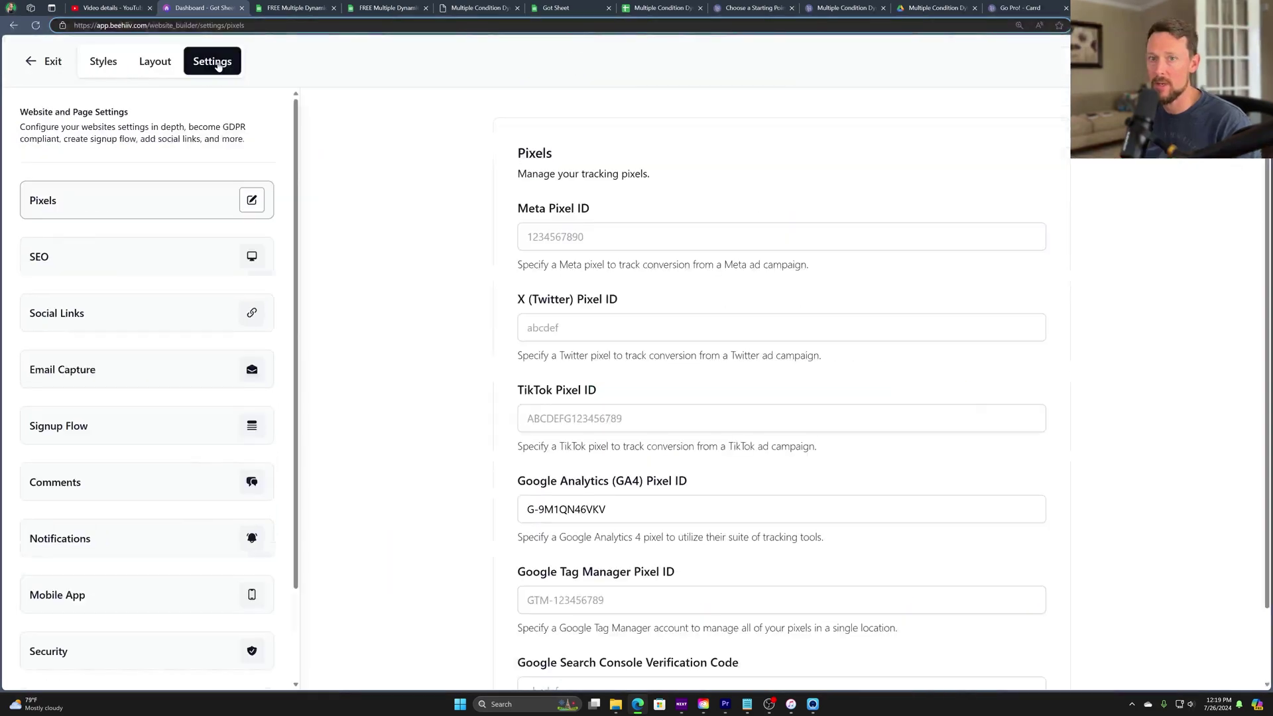
left_click(256, 425)
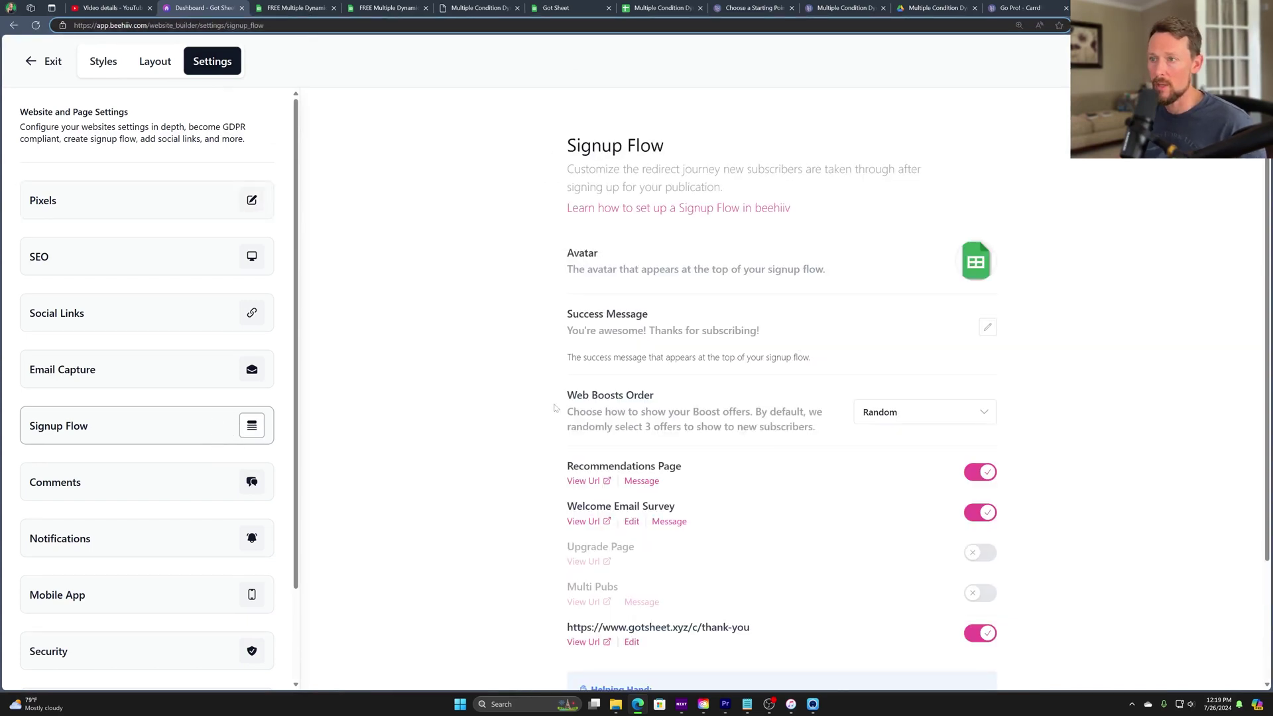
scroll(556, 408, "down", 2)
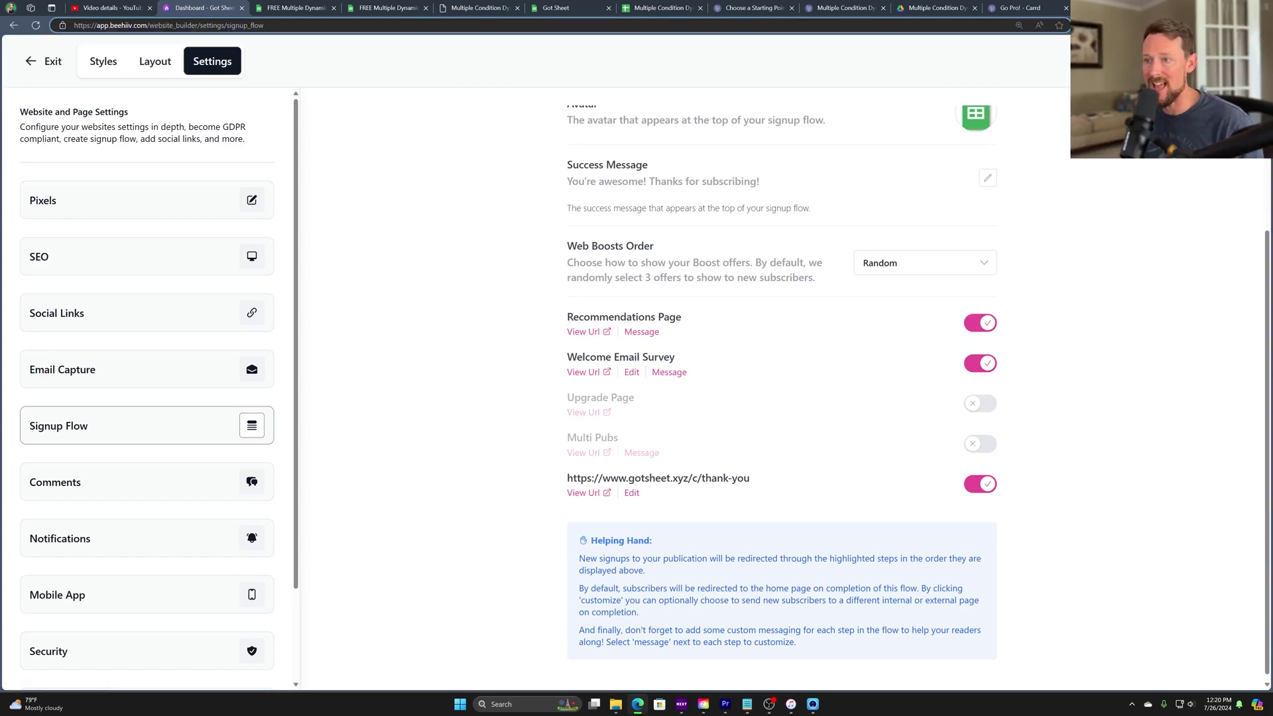
left_click_drag(574, 479, 744, 479)
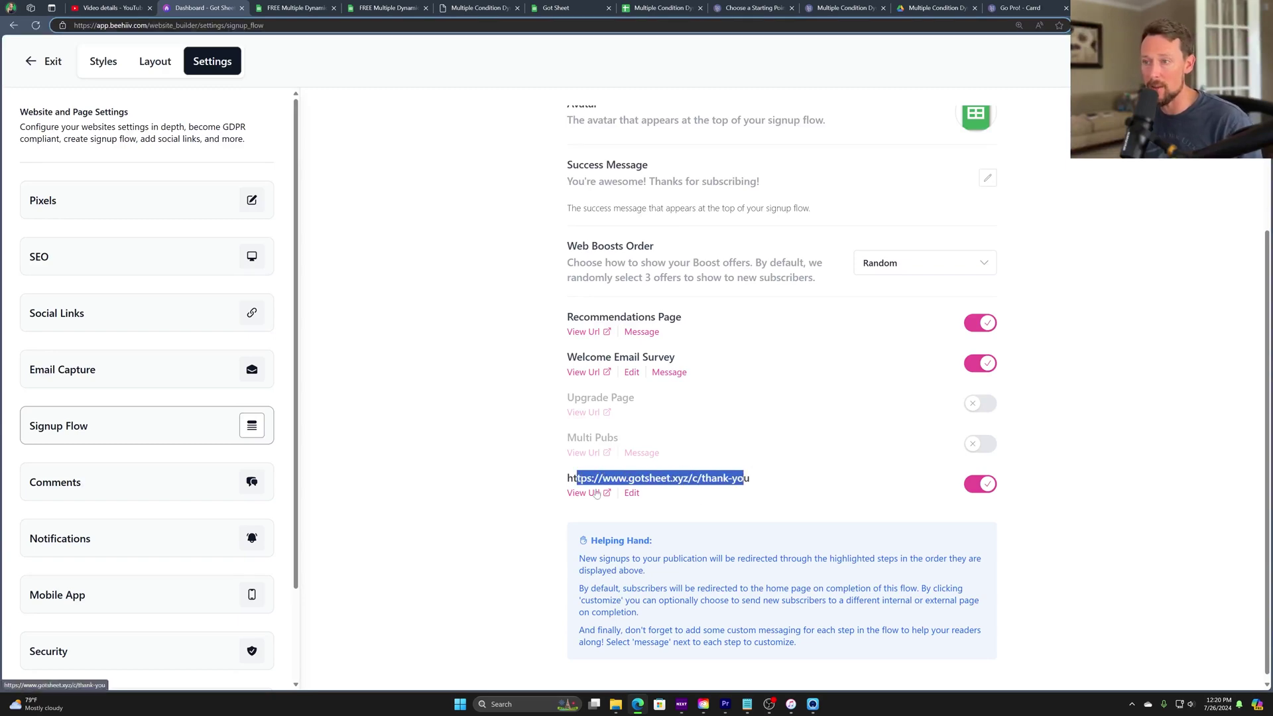
- Inspect the thank-you redirect's Link field and cancel without changing it
left_click(632, 494)
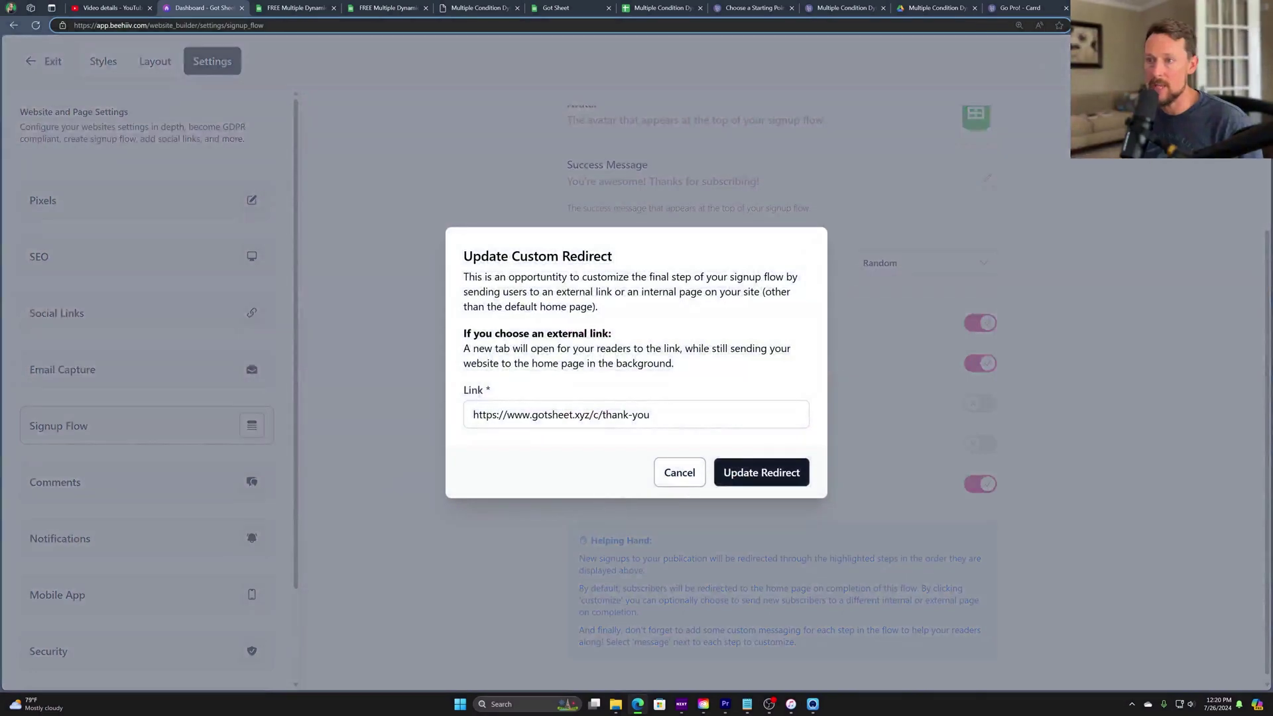
left_click(593, 415)
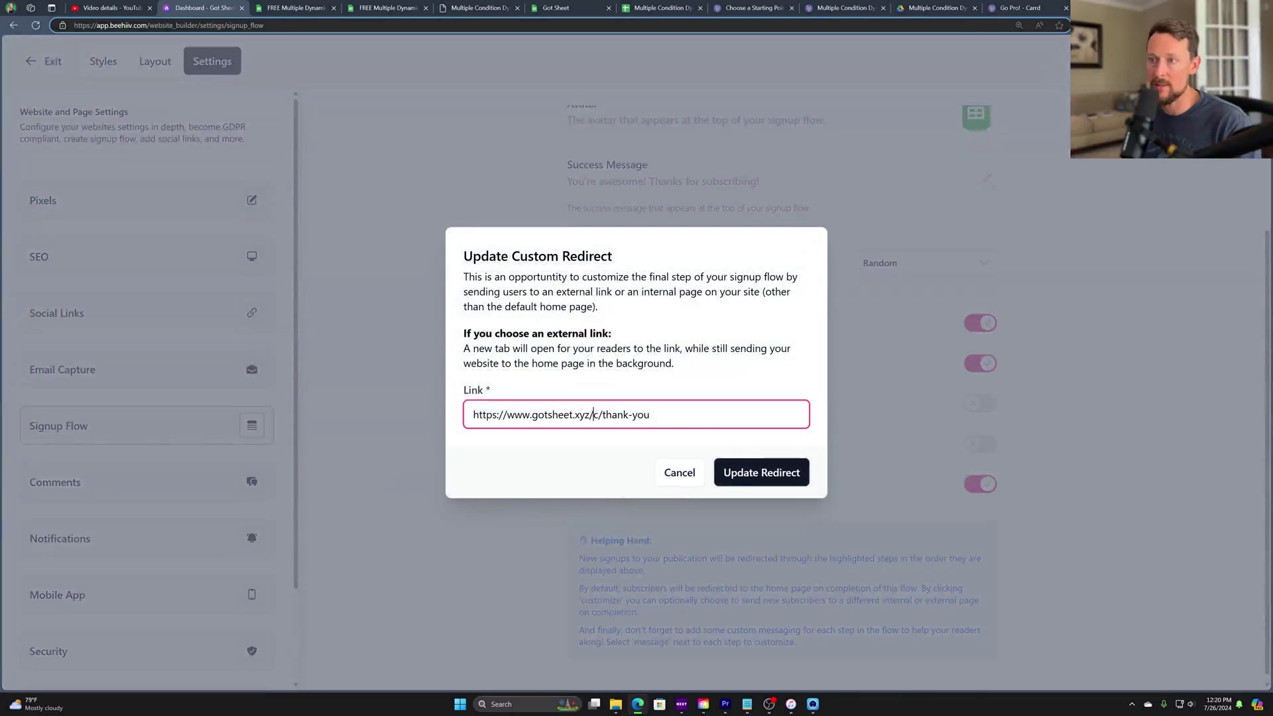
left_click(670, 475)
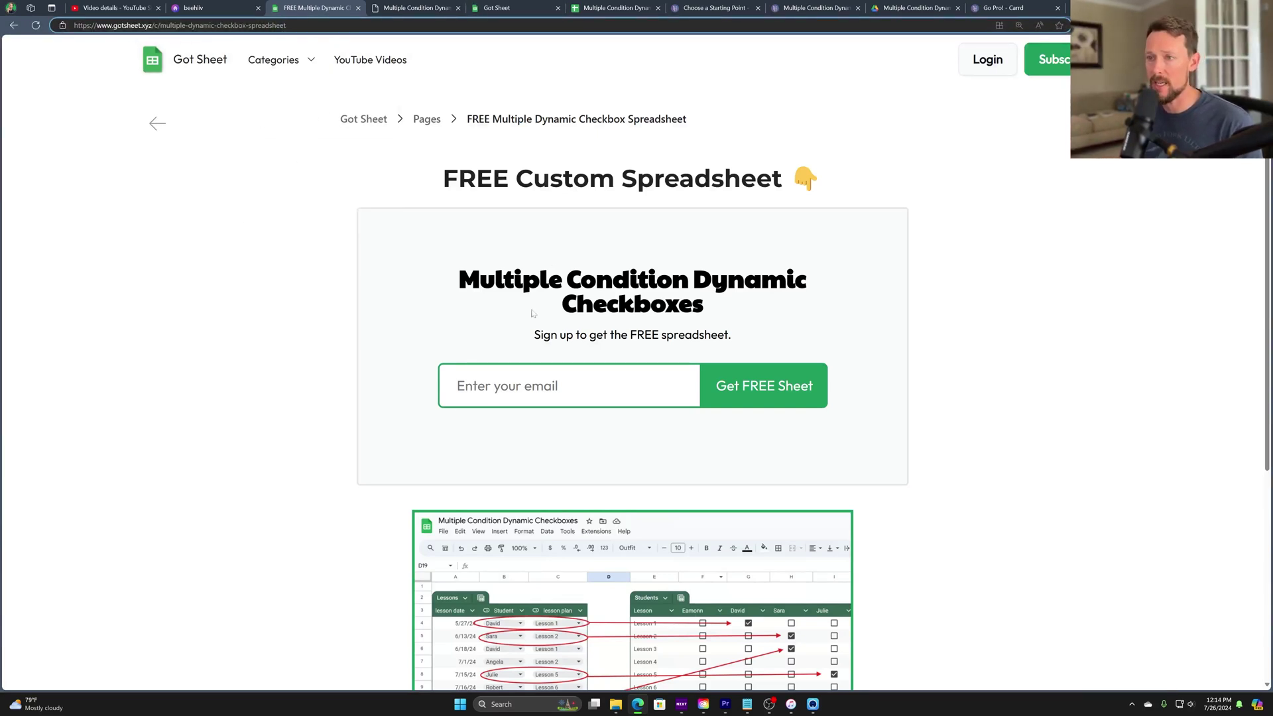
- Review the landing page headline and email field, glance at the spreadsheet copy tab, then return
scroll(633, 398, "down", 2)
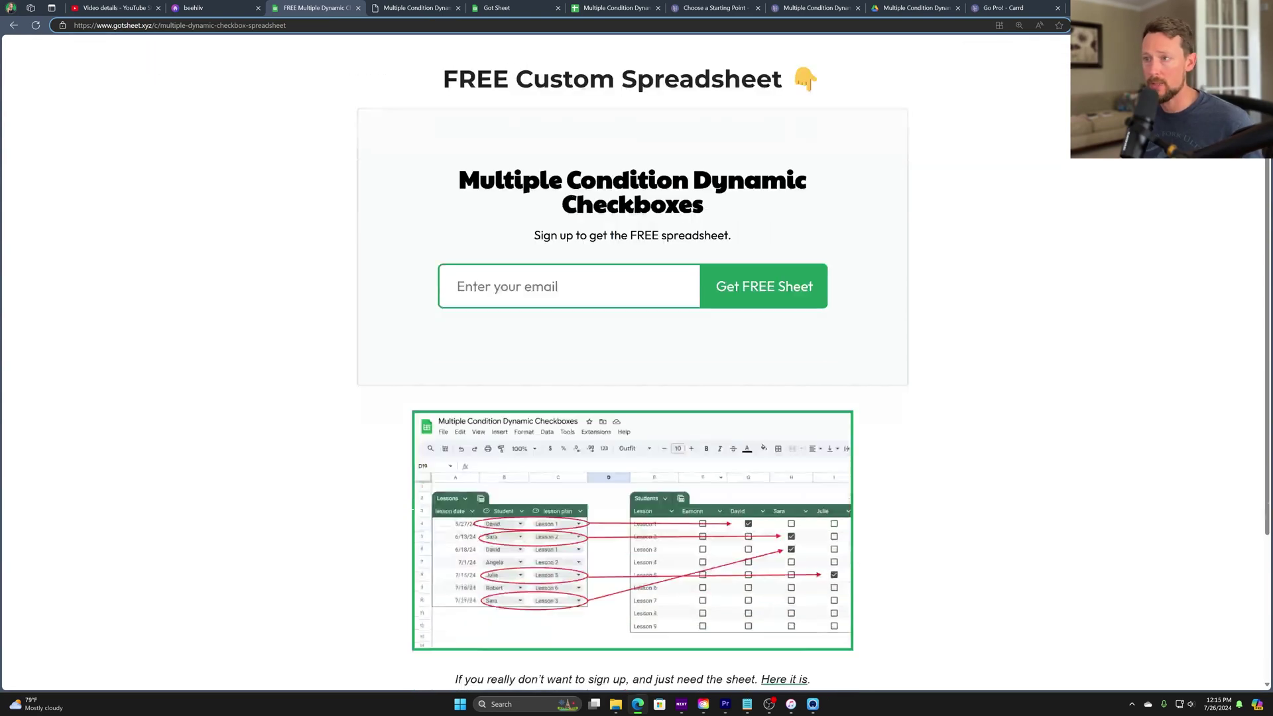
scroll(630, 126, "up", 2)
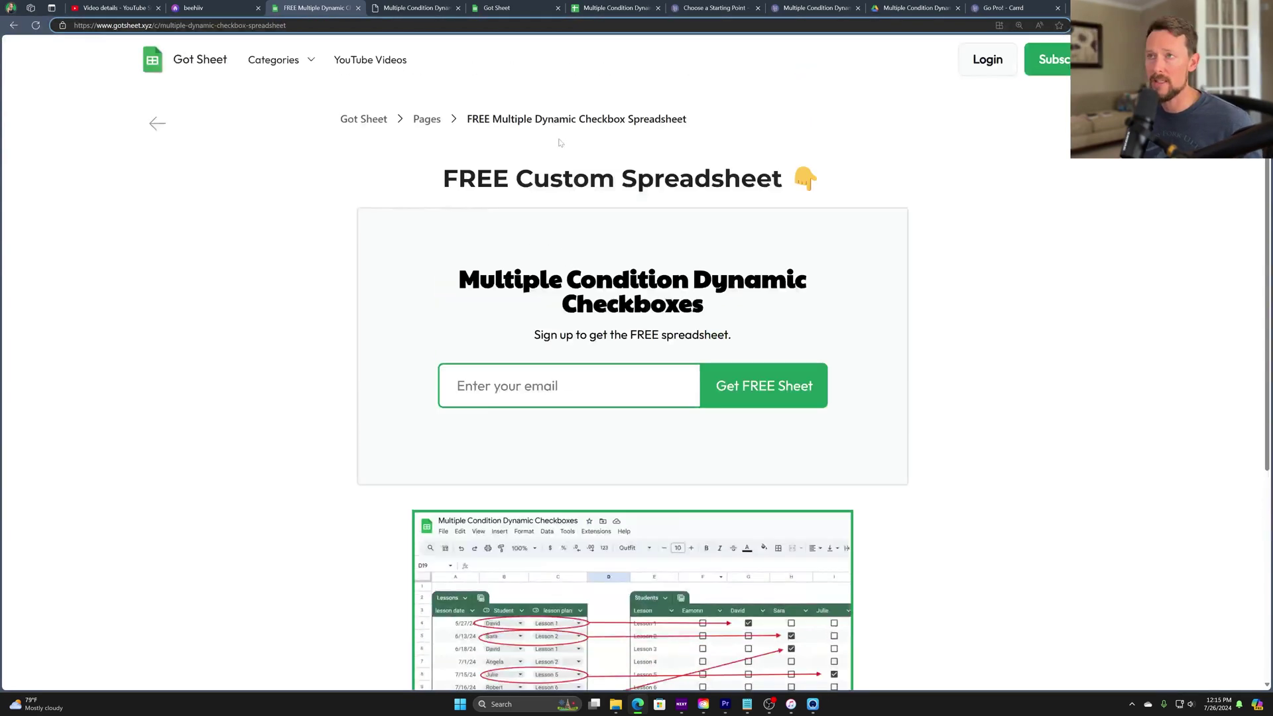
left_click_drag(442, 179, 823, 180)
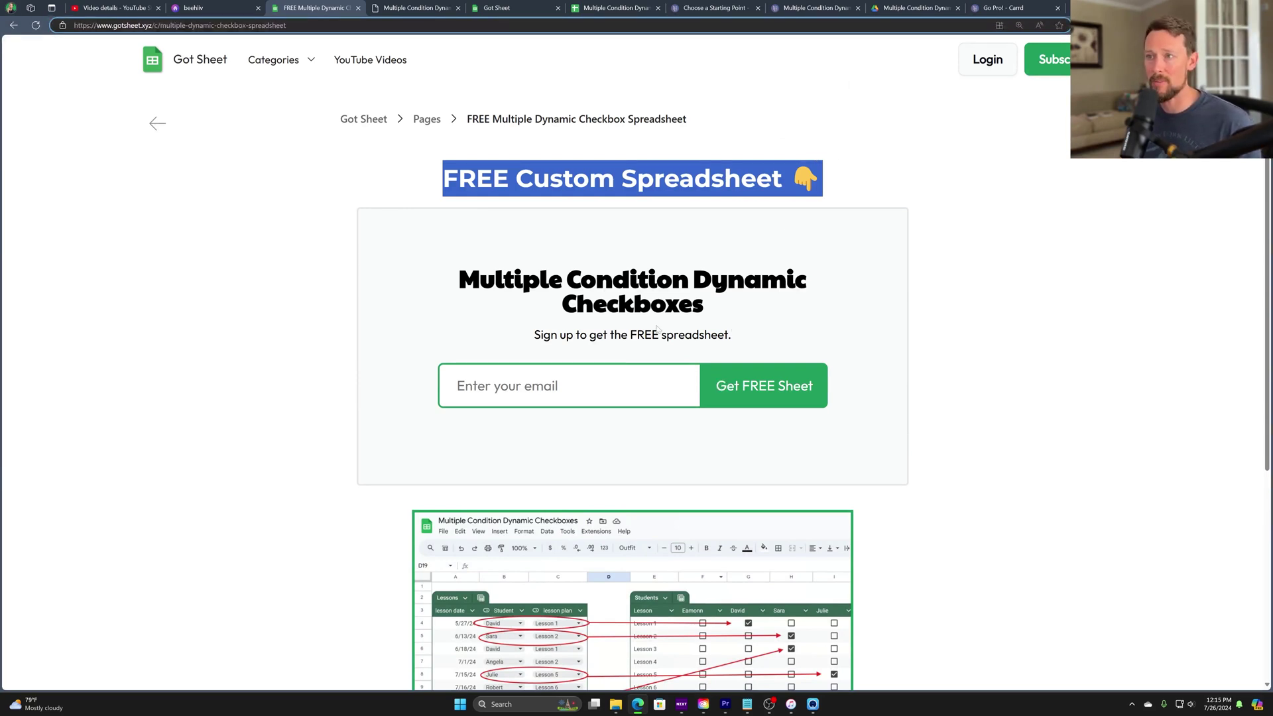
left_click(504, 386)
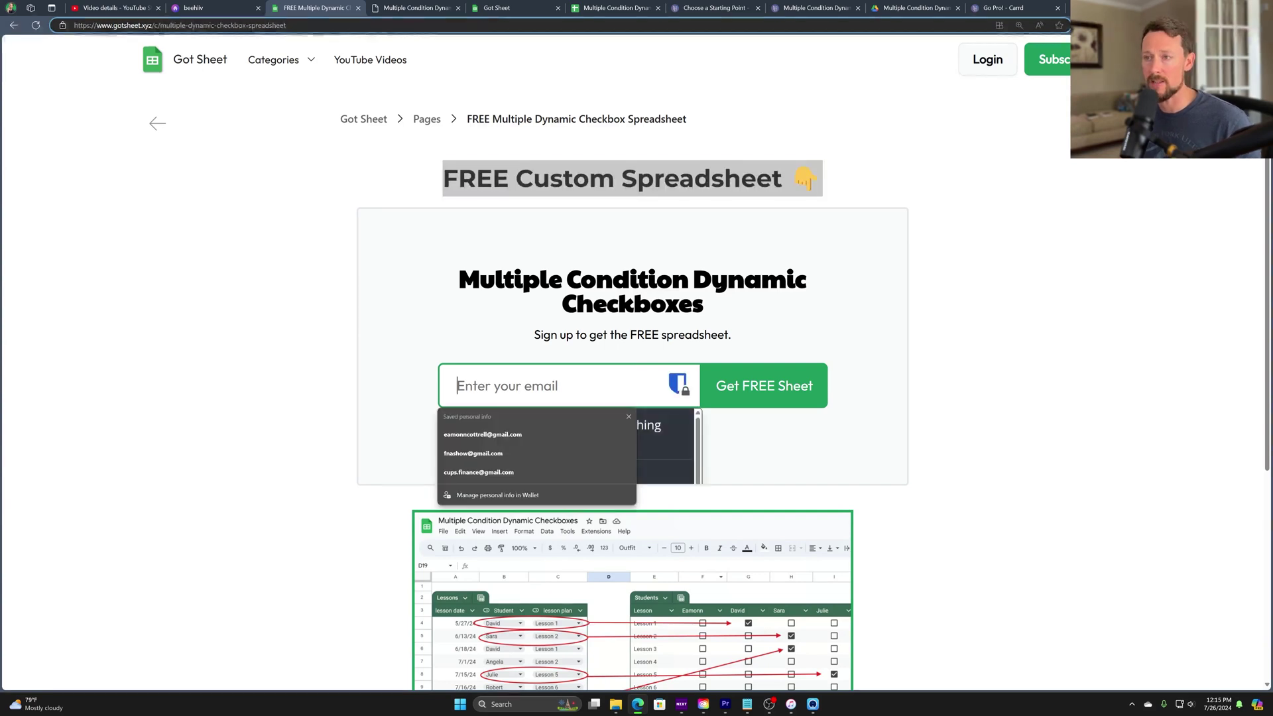
left_click(582, 360)
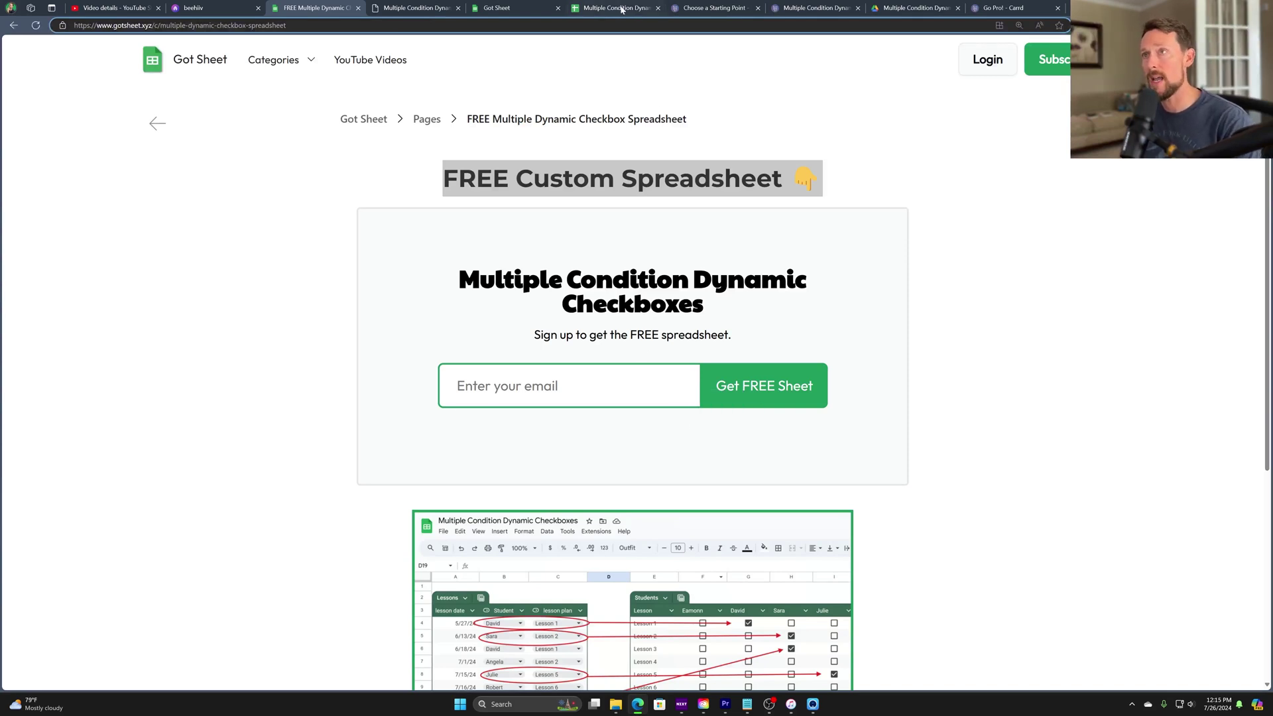
left_click(902, 8)
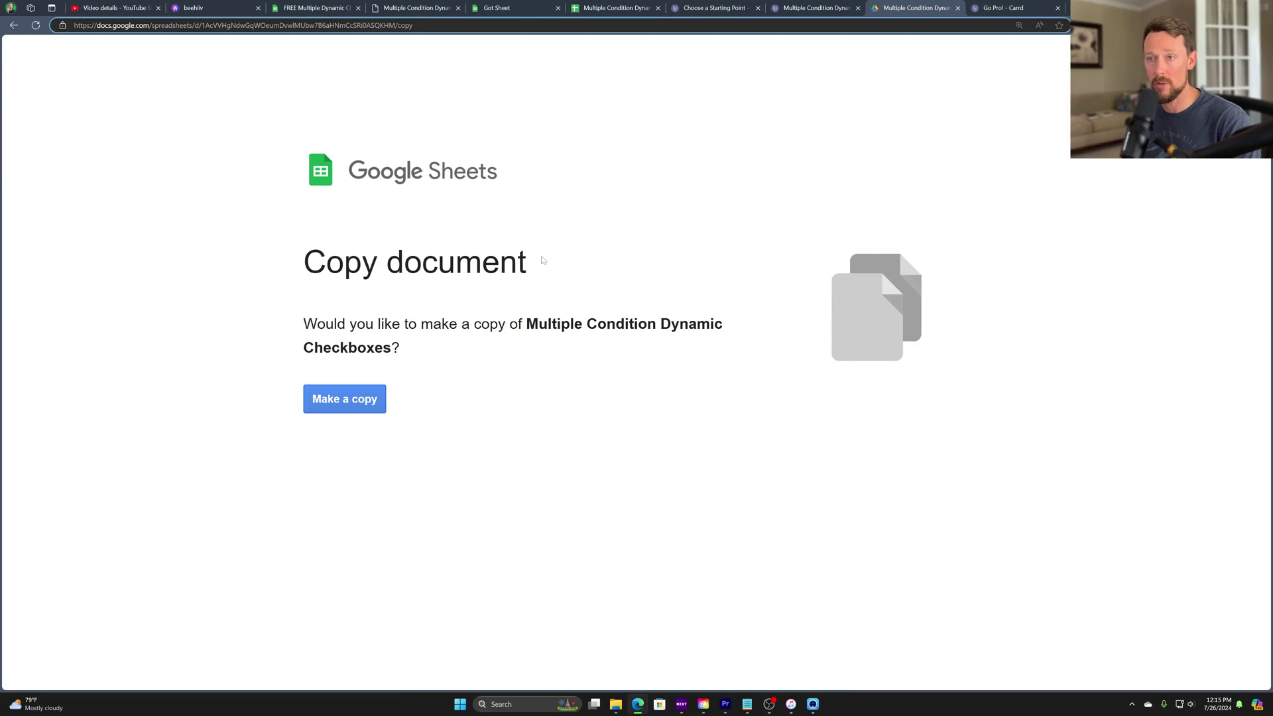
left_click(428, 5)
left_click(323, 8)
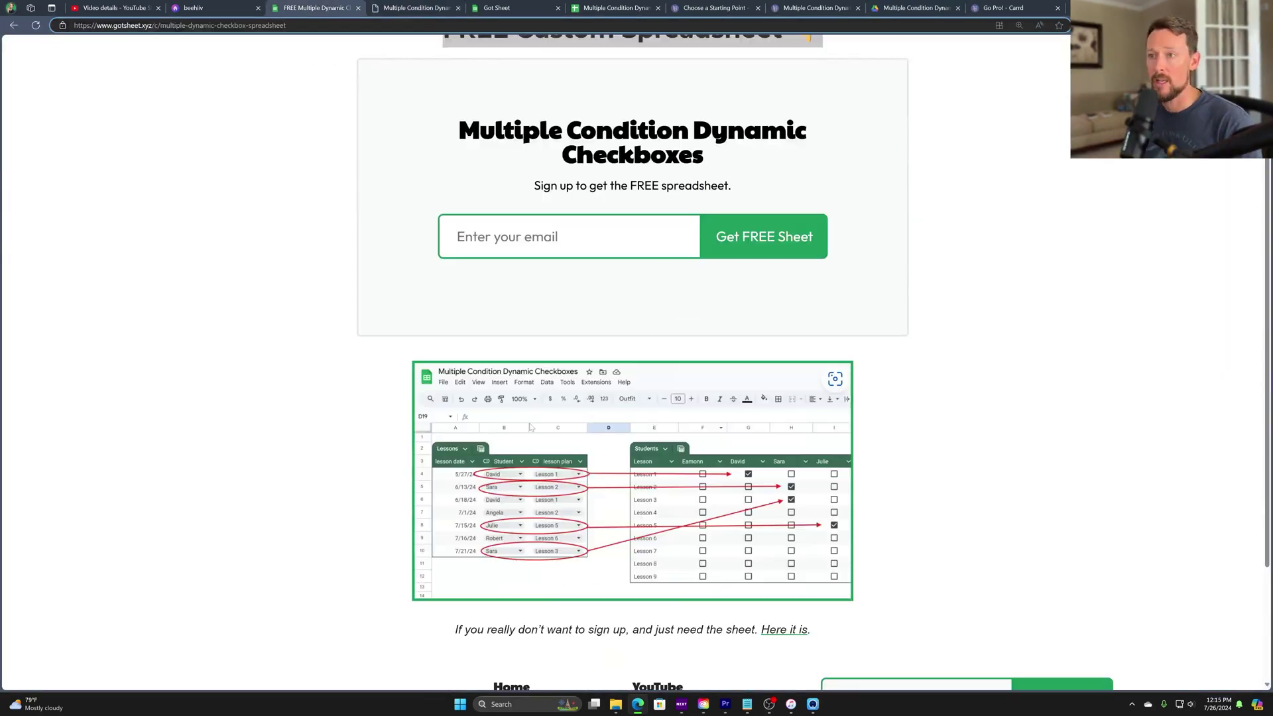
- Open the 'Here it is' direct sheet link, close the copy page and return to the beehiiv builder
scroll(630, 455, "down", 2)
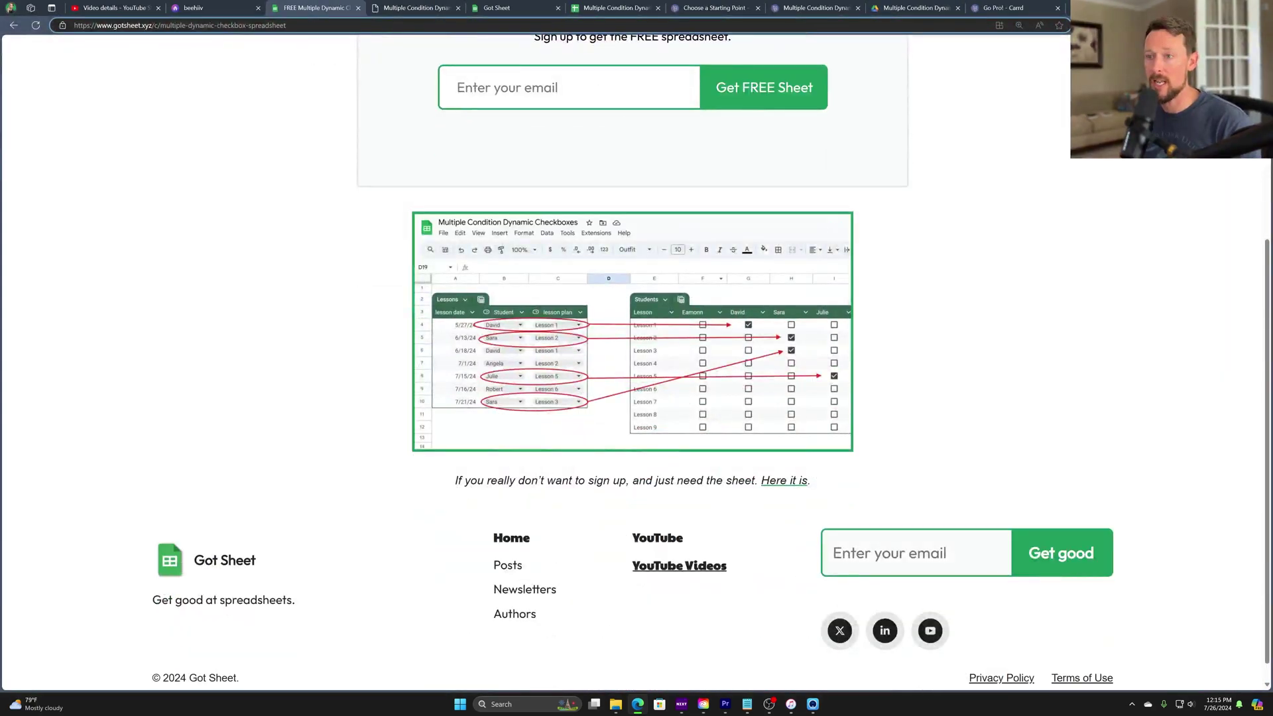
left_click_drag(455, 486, 852, 494)
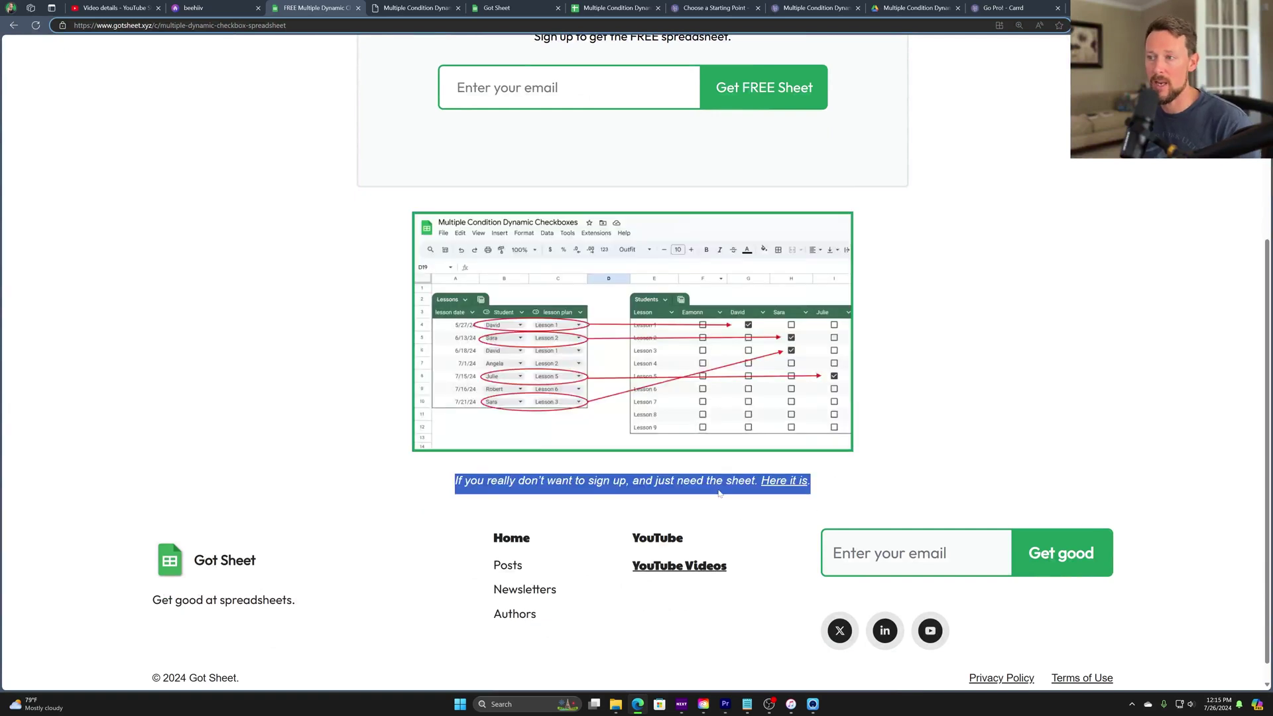
left_click(678, 496)
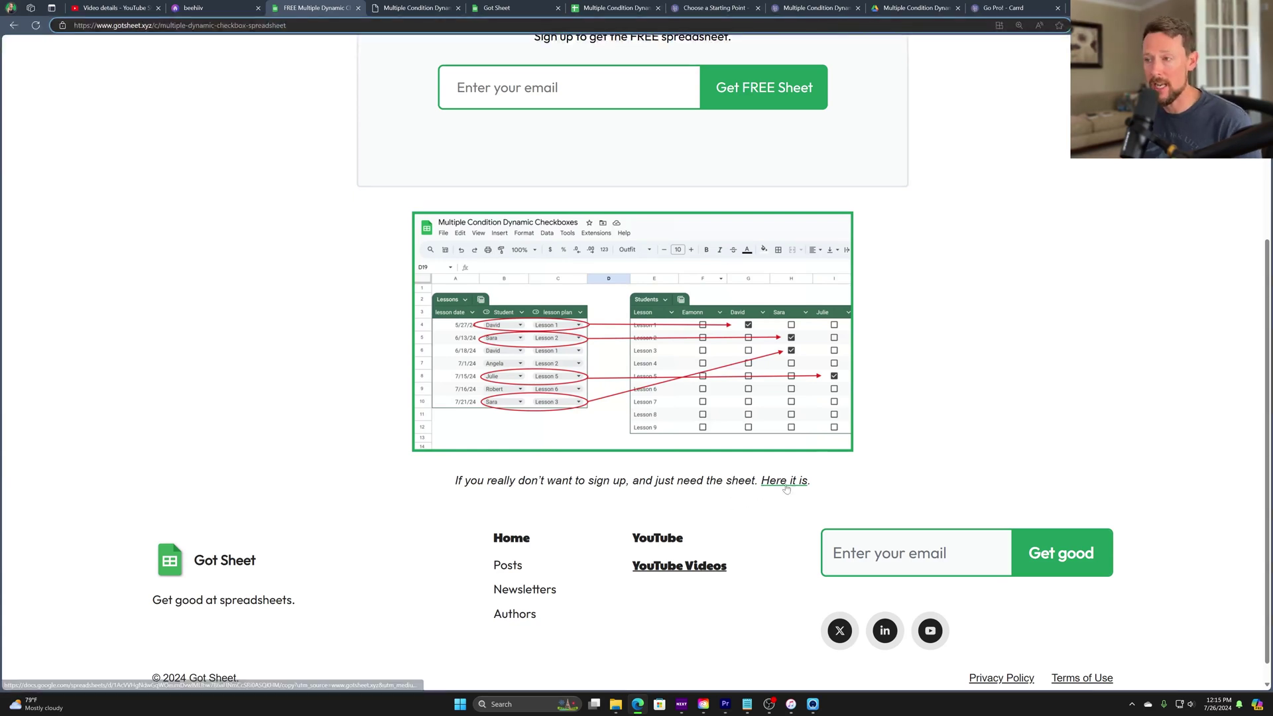
left_click(786, 487)
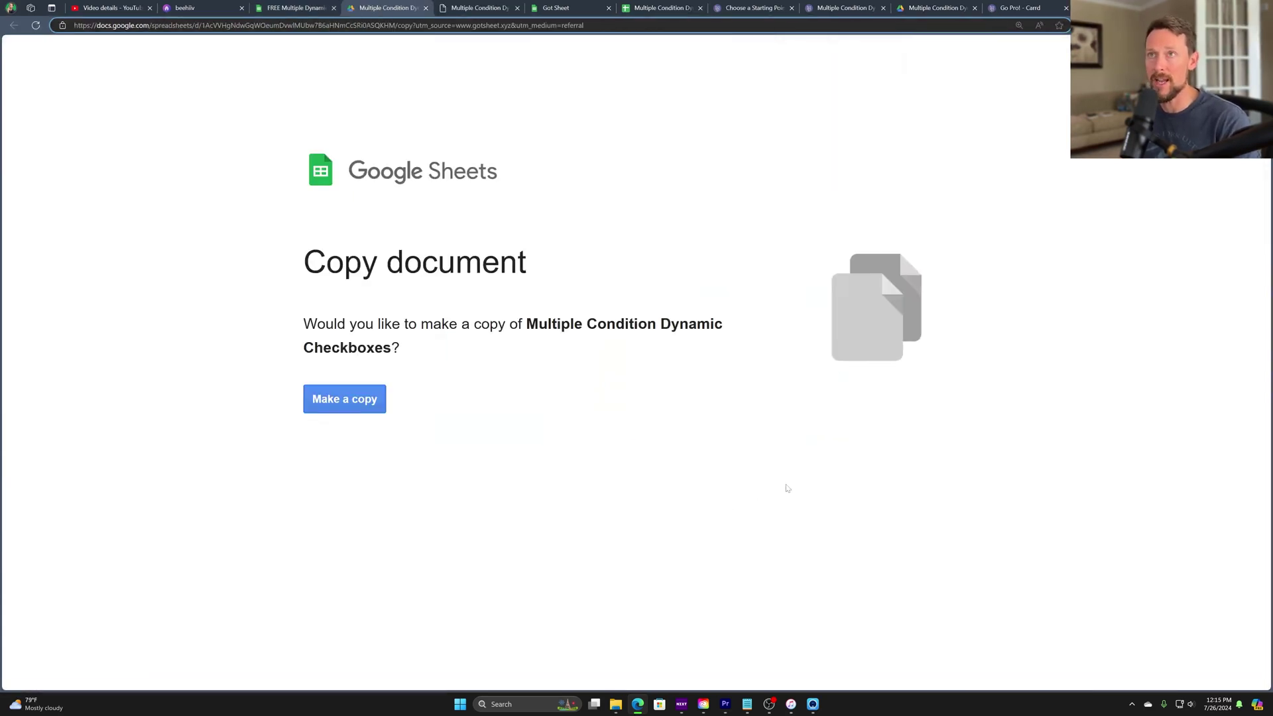
key("ctrl+w")
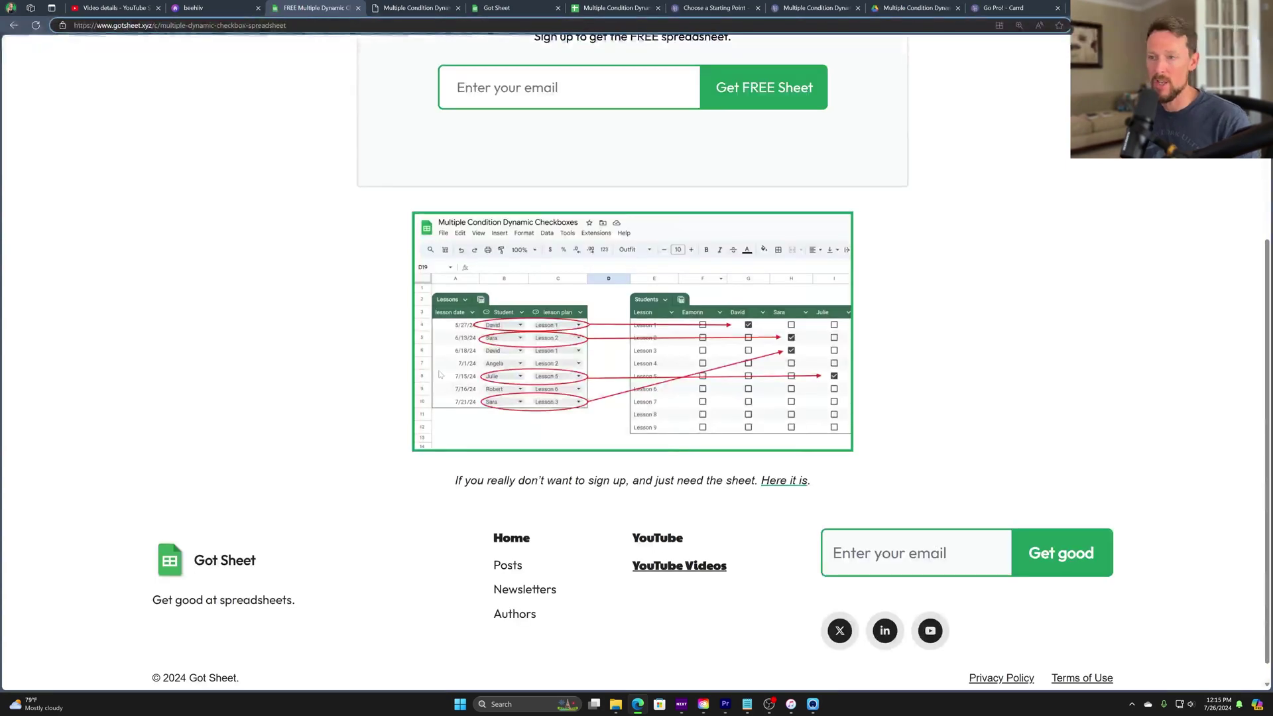
scroll(577, 446, "up", 4)
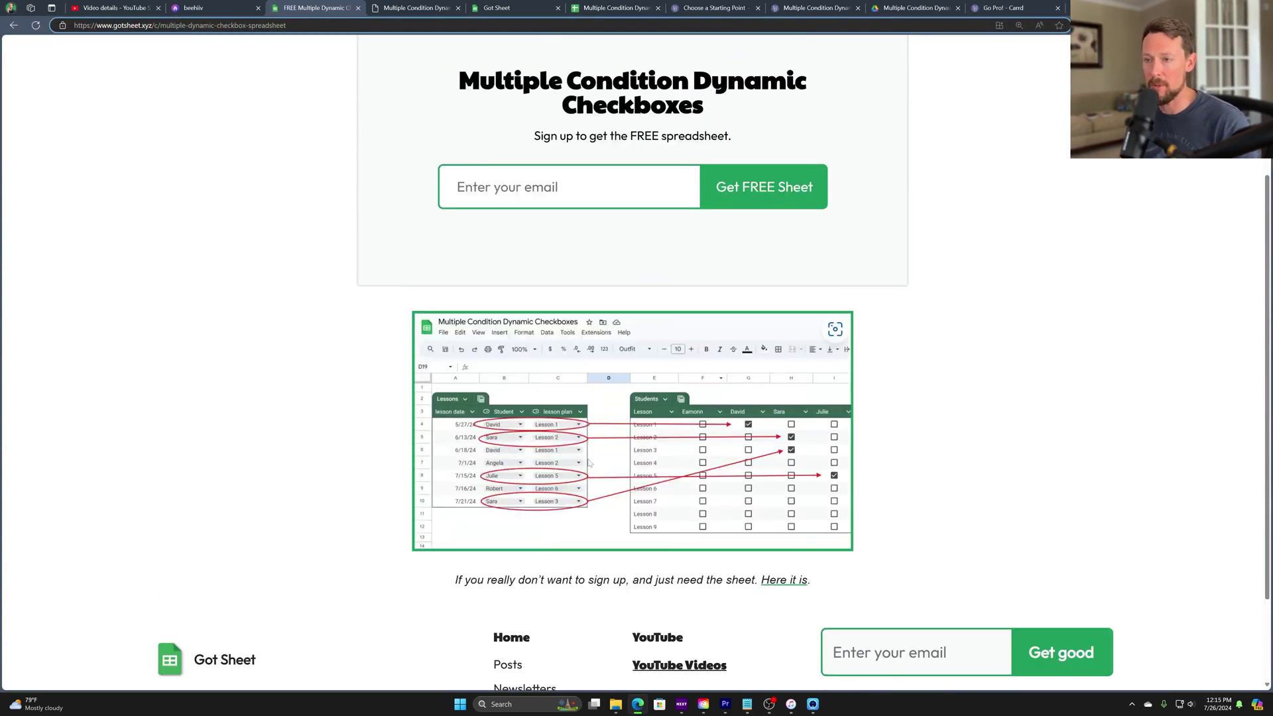
scroll(607, 174, "up", 1)
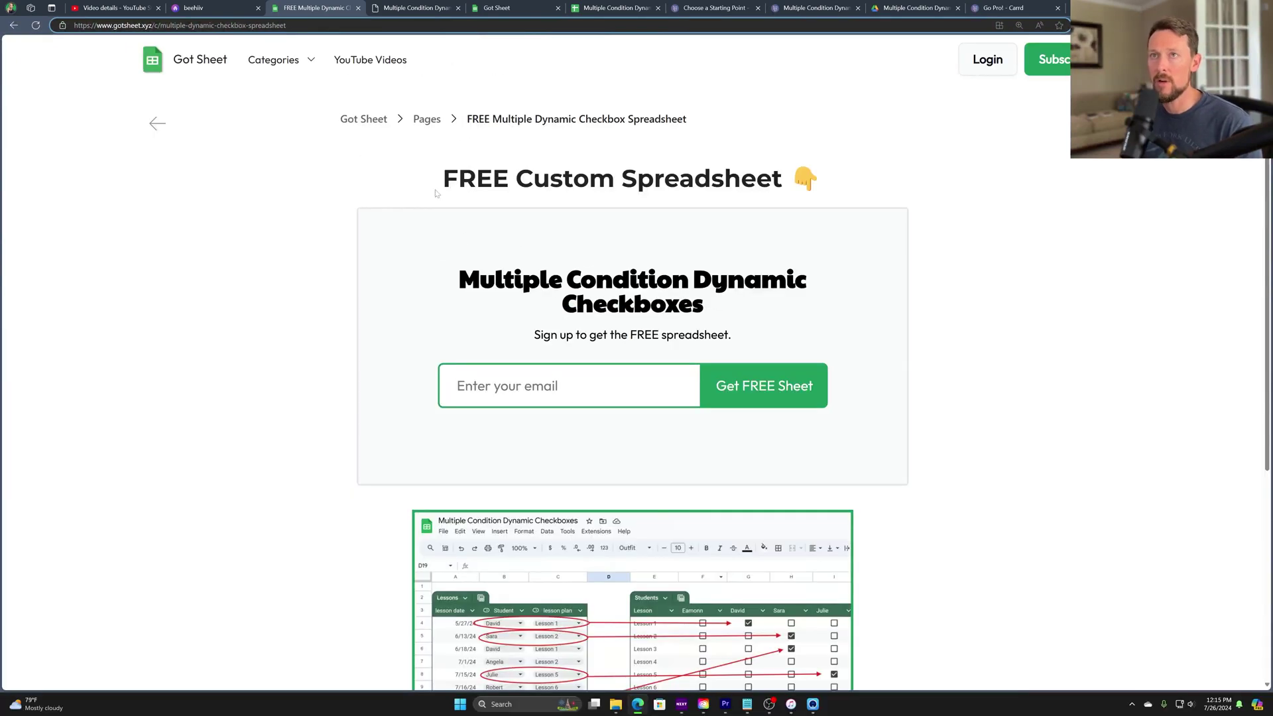
left_click(196, 7)
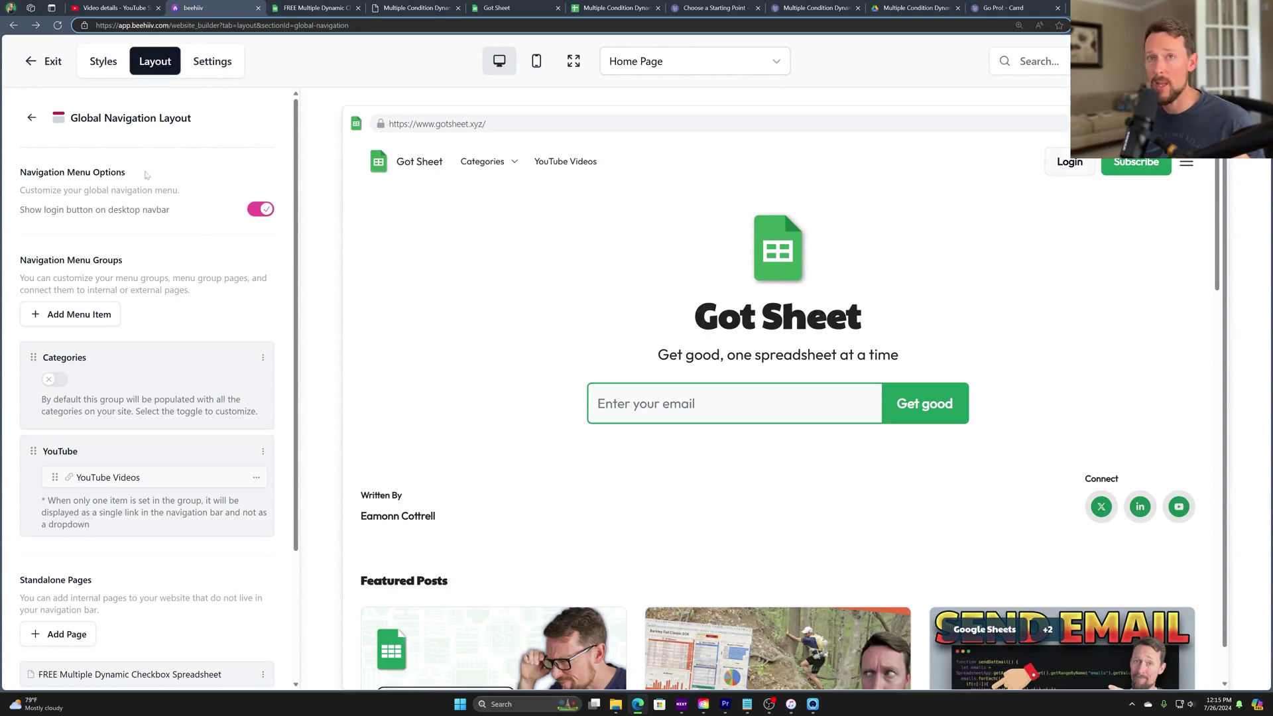
- Exit the website builder and open Audience > Subscribe Forms
left_click(32, 117)
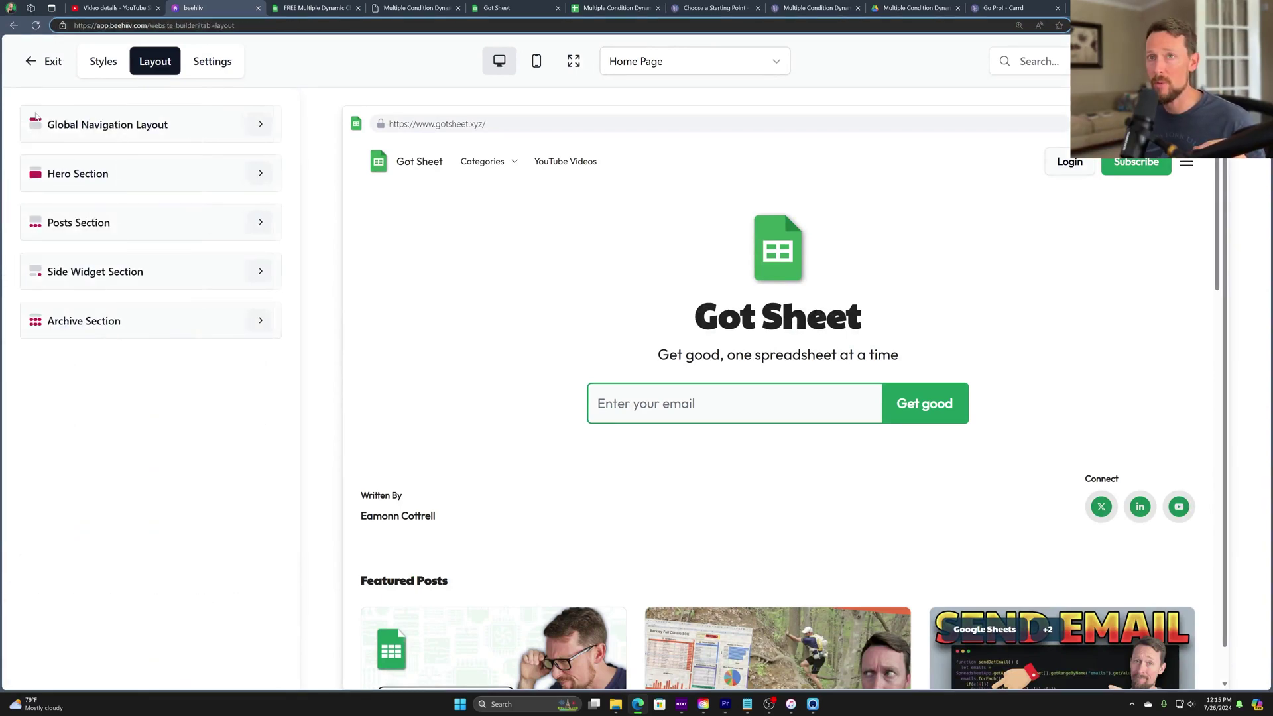
left_click(28, 70)
left_click(60, 209)
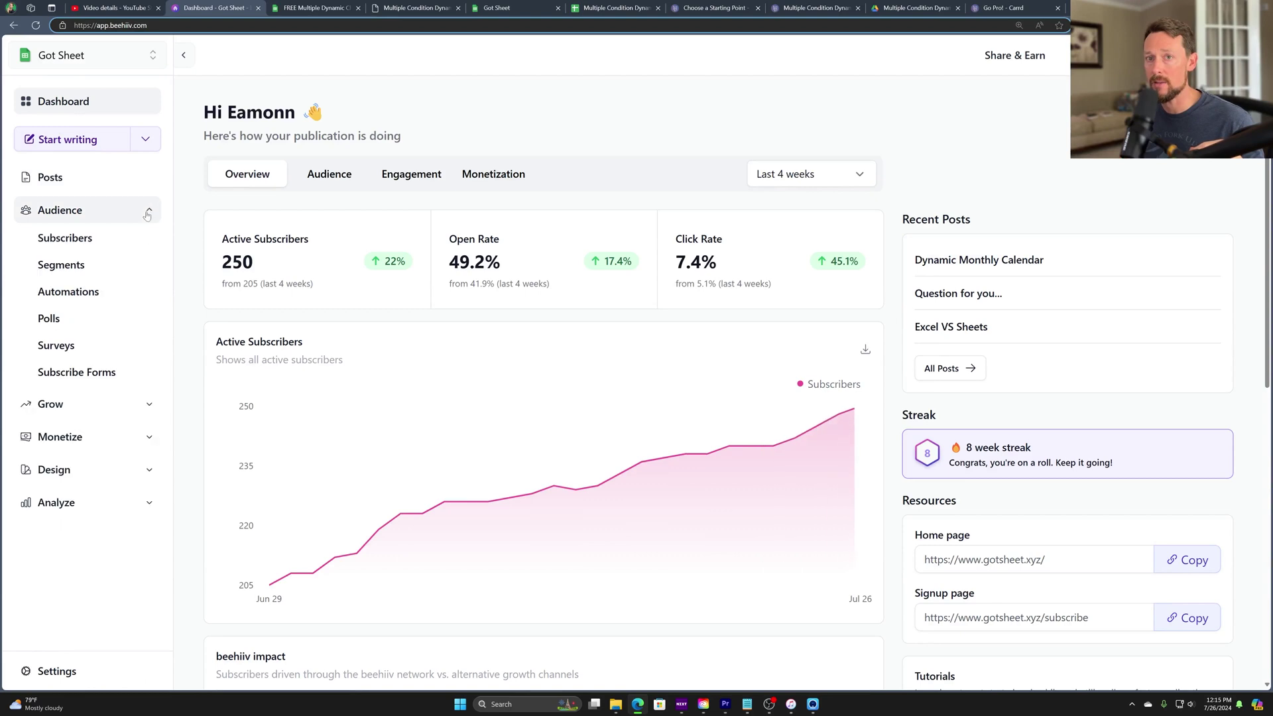
left_click(86, 368)
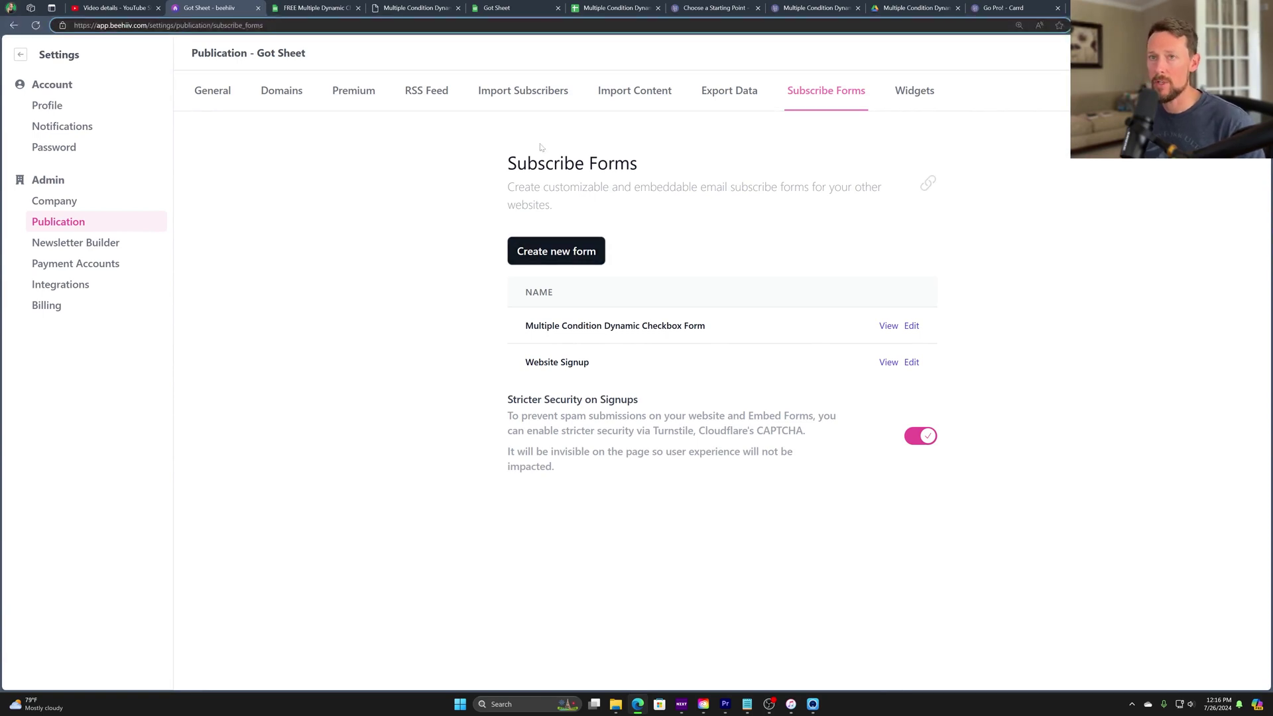
left_click(574, 252)
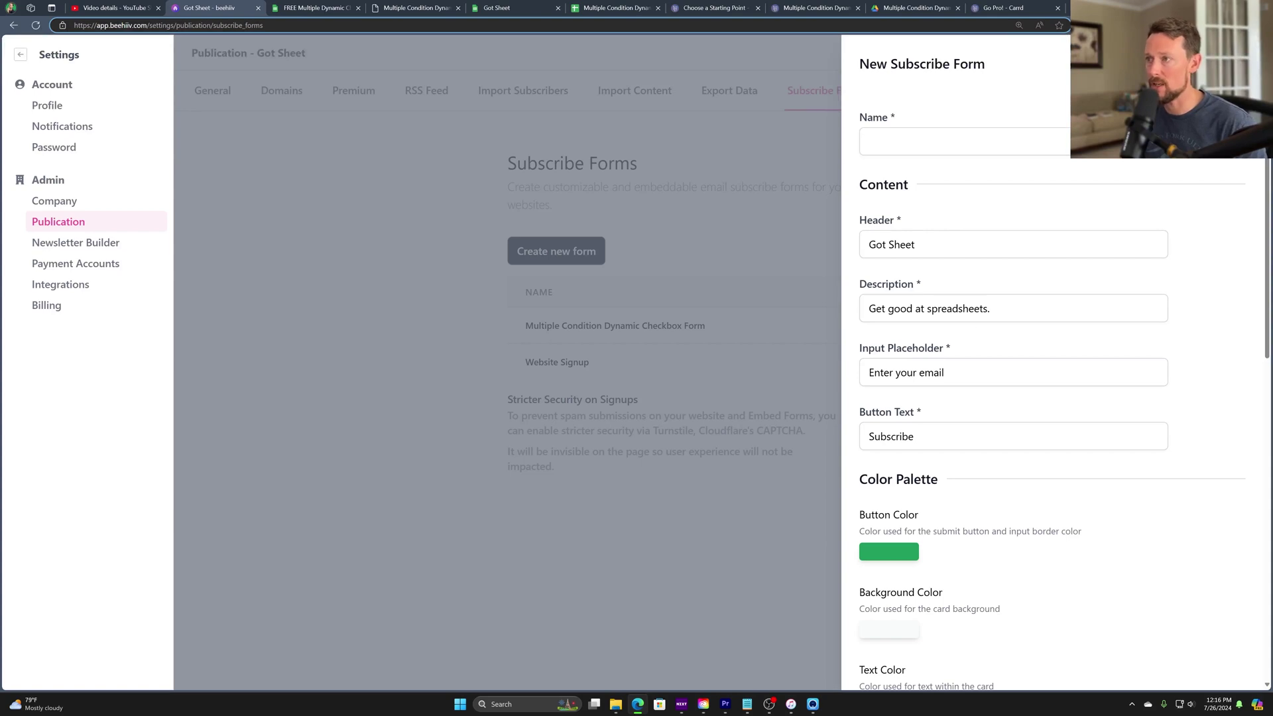
left_click_drag(884, 372, 945, 372)
scroll(873, 401, "down", 2)
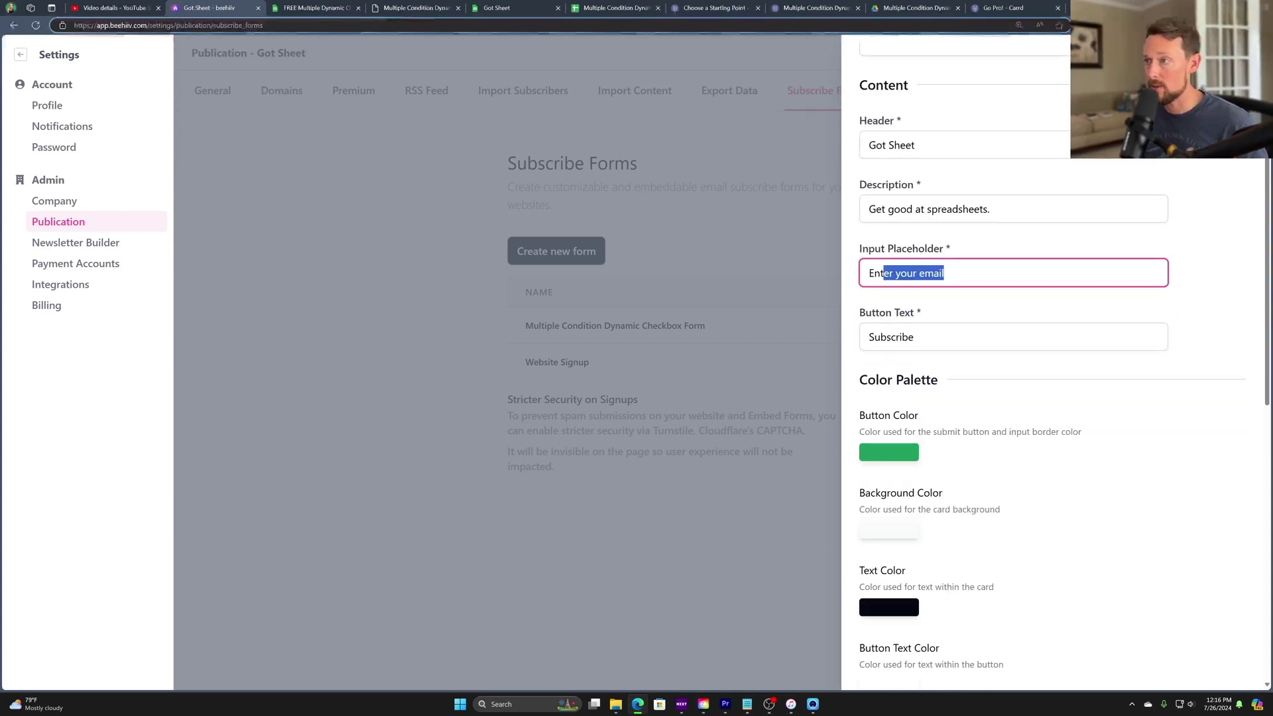
key("Tab")
scroll(955, 398, "down", 5)
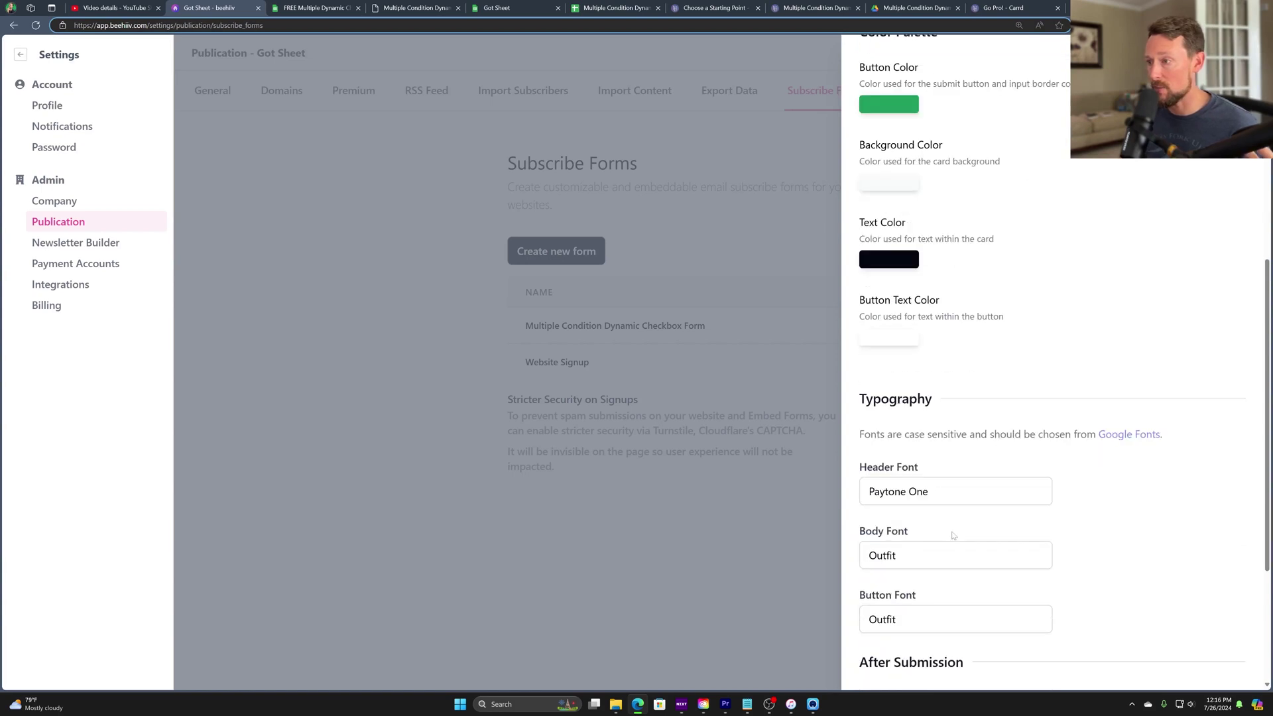
scroll(953, 535, "down", 3)
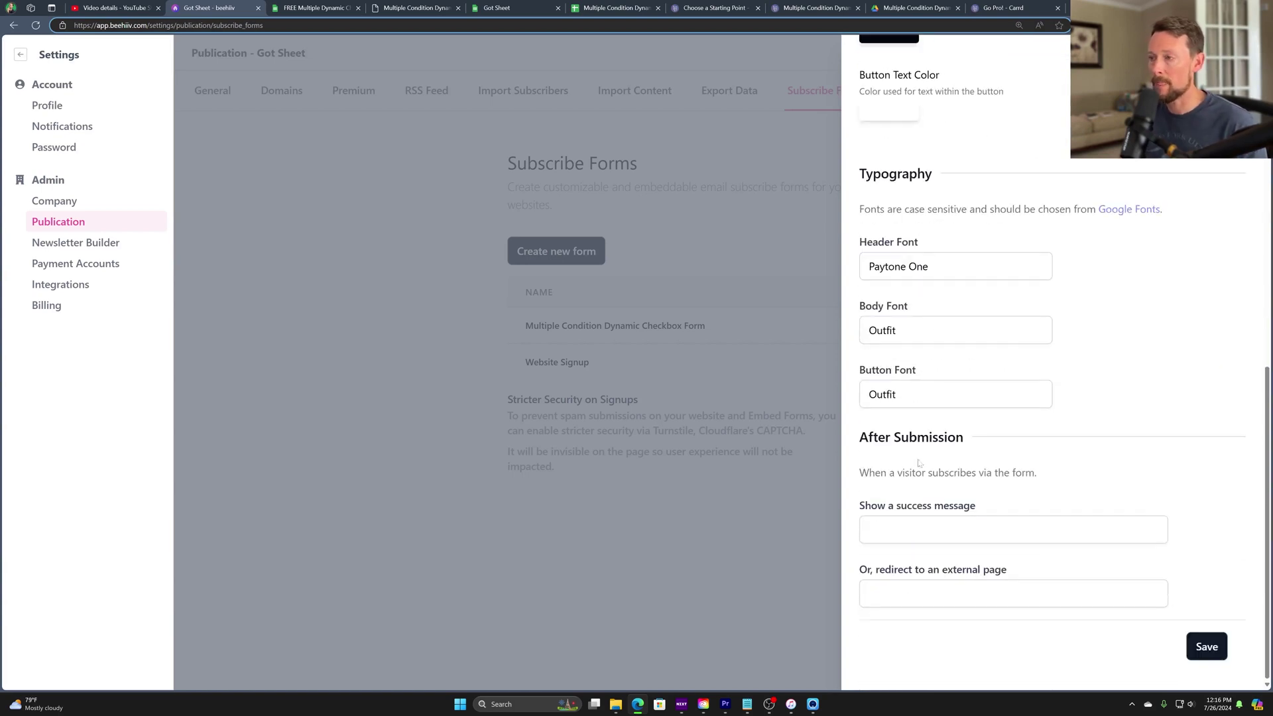
left_click_drag(861, 472, 1039, 473)
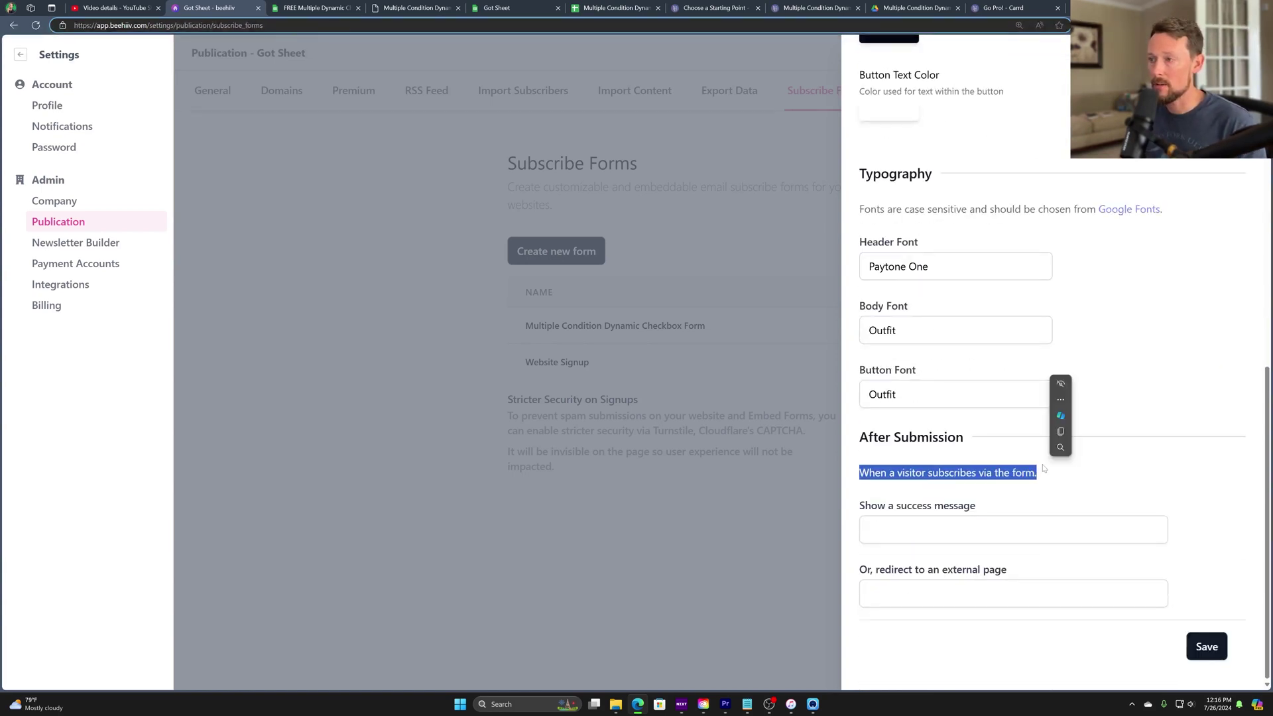
left_click(986, 515)
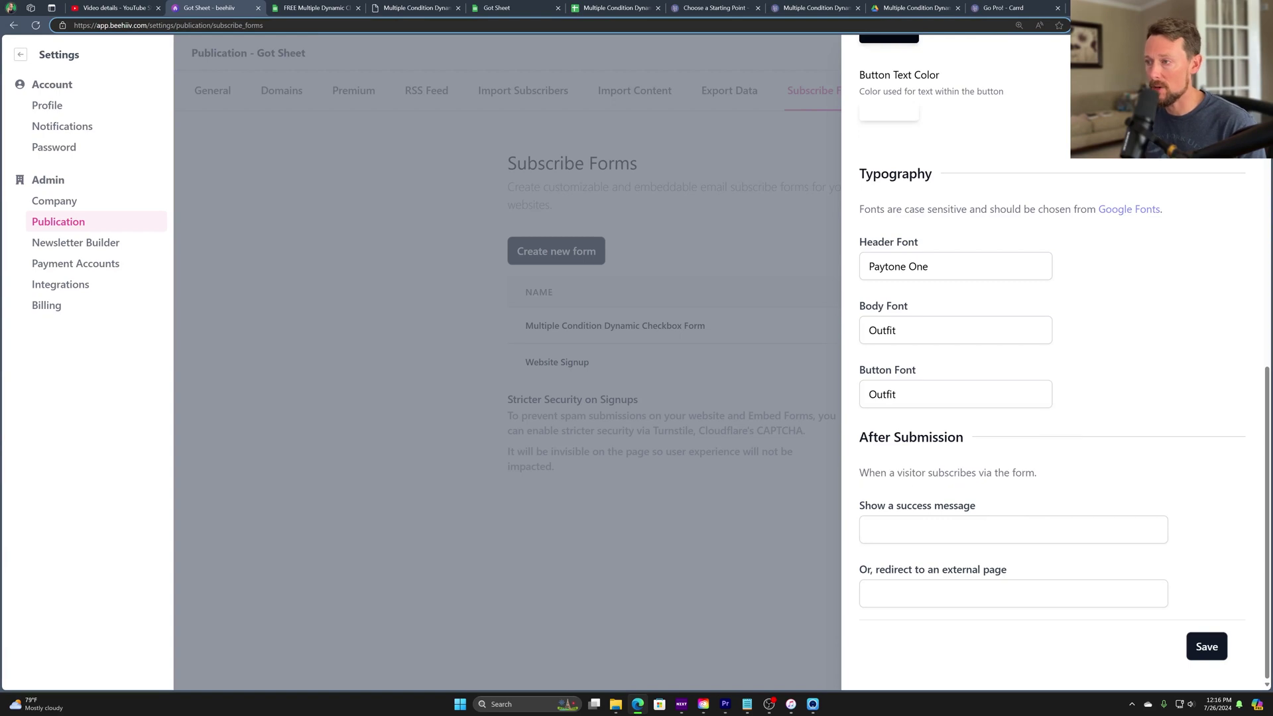
left_click_drag(953, 472, 1036, 472)
left_click(885, 535)
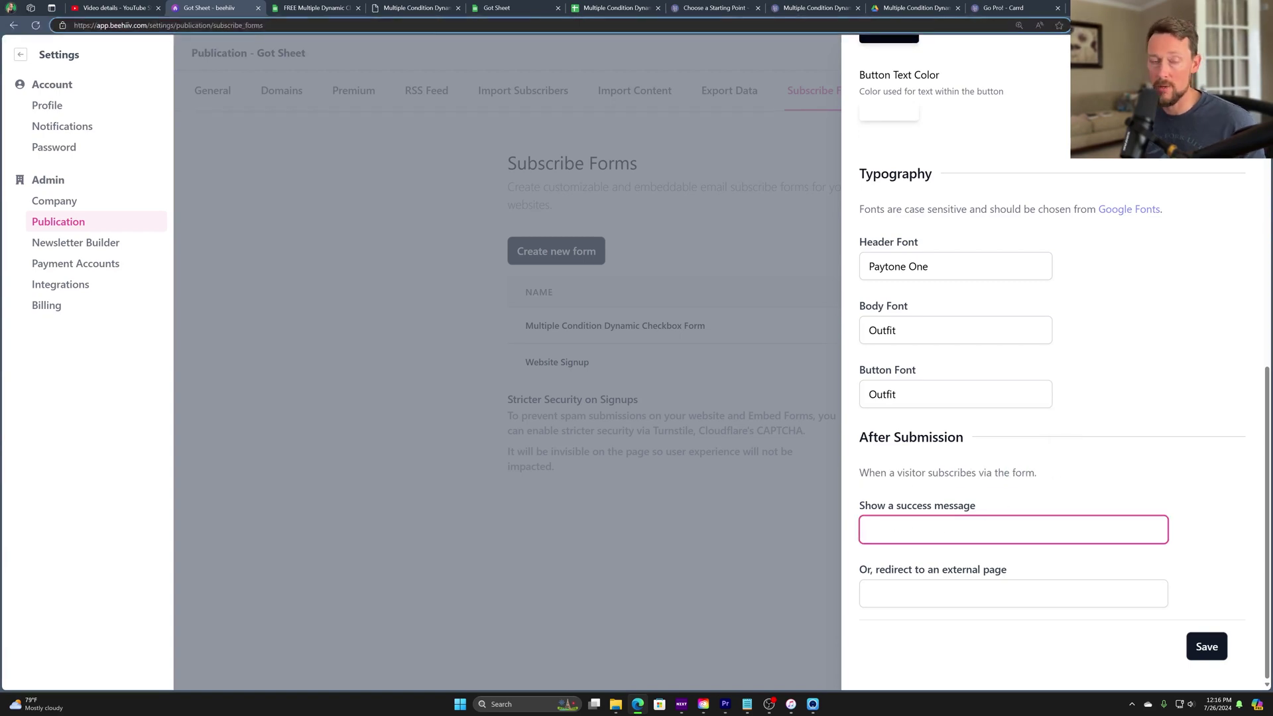
left_click(886, 594)
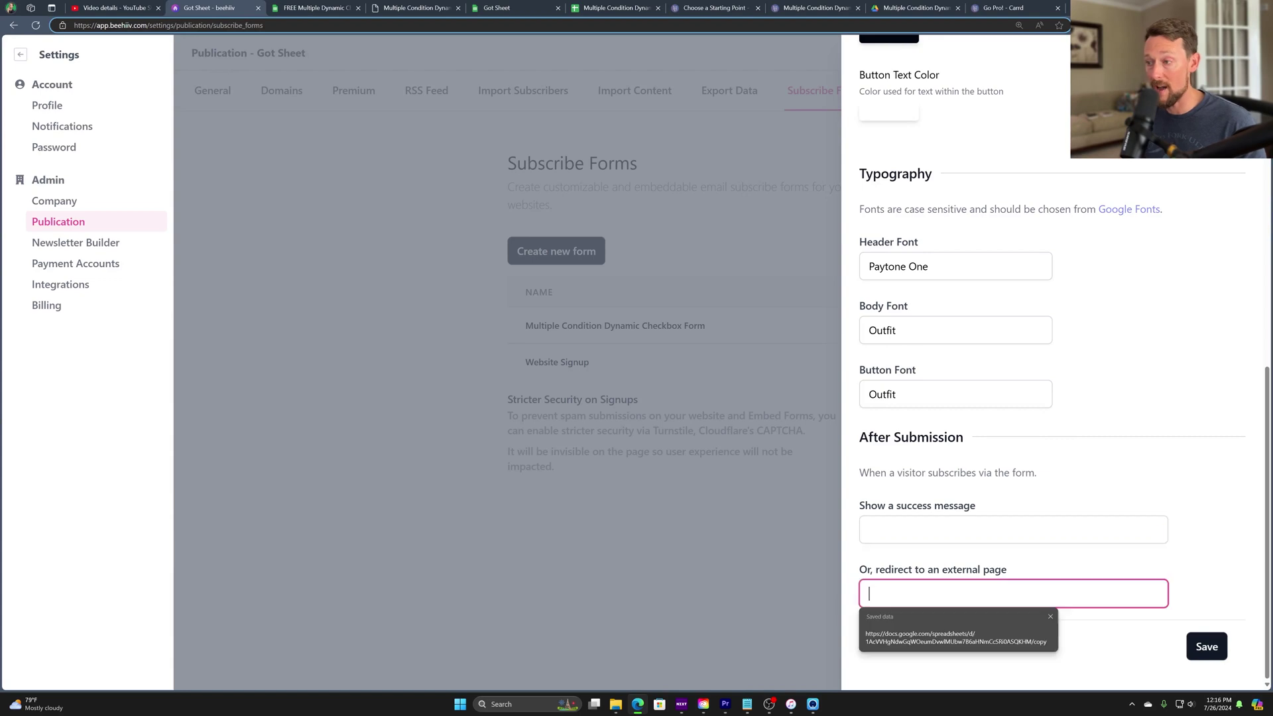
left_click(710, 369)
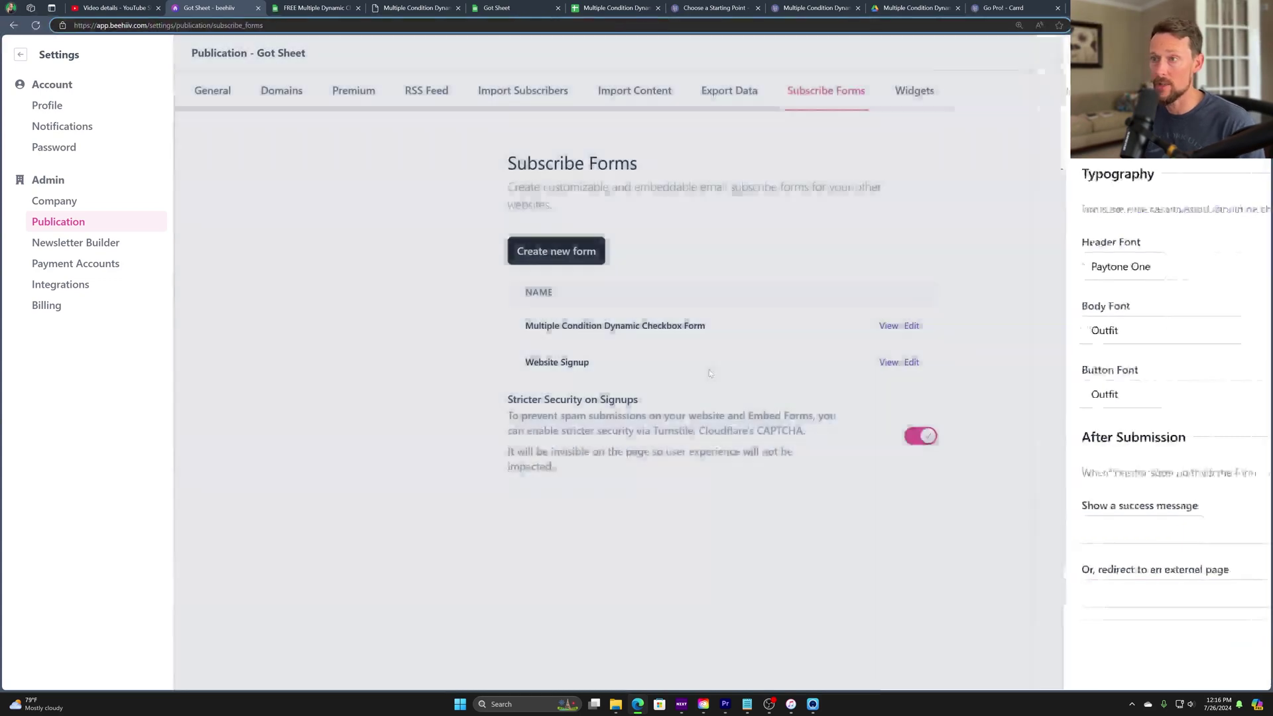
left_click_drag(526, 328, 724, 321)
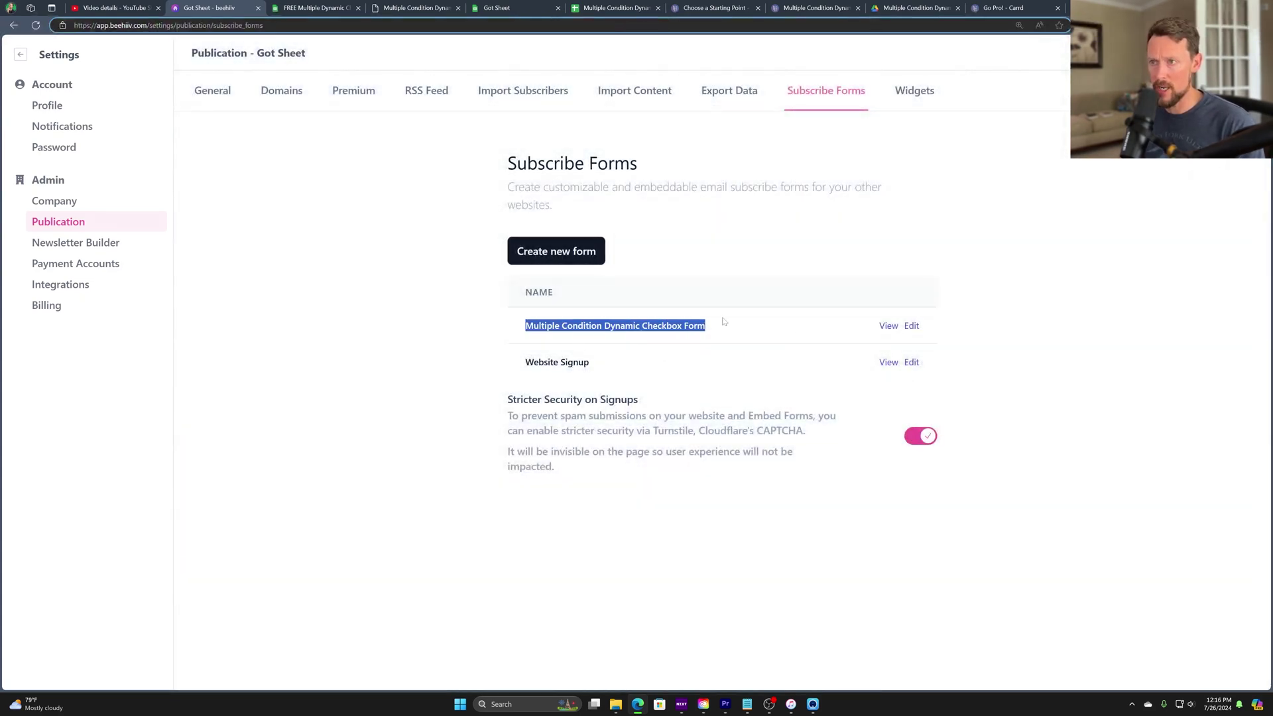
left_click(693, 332)
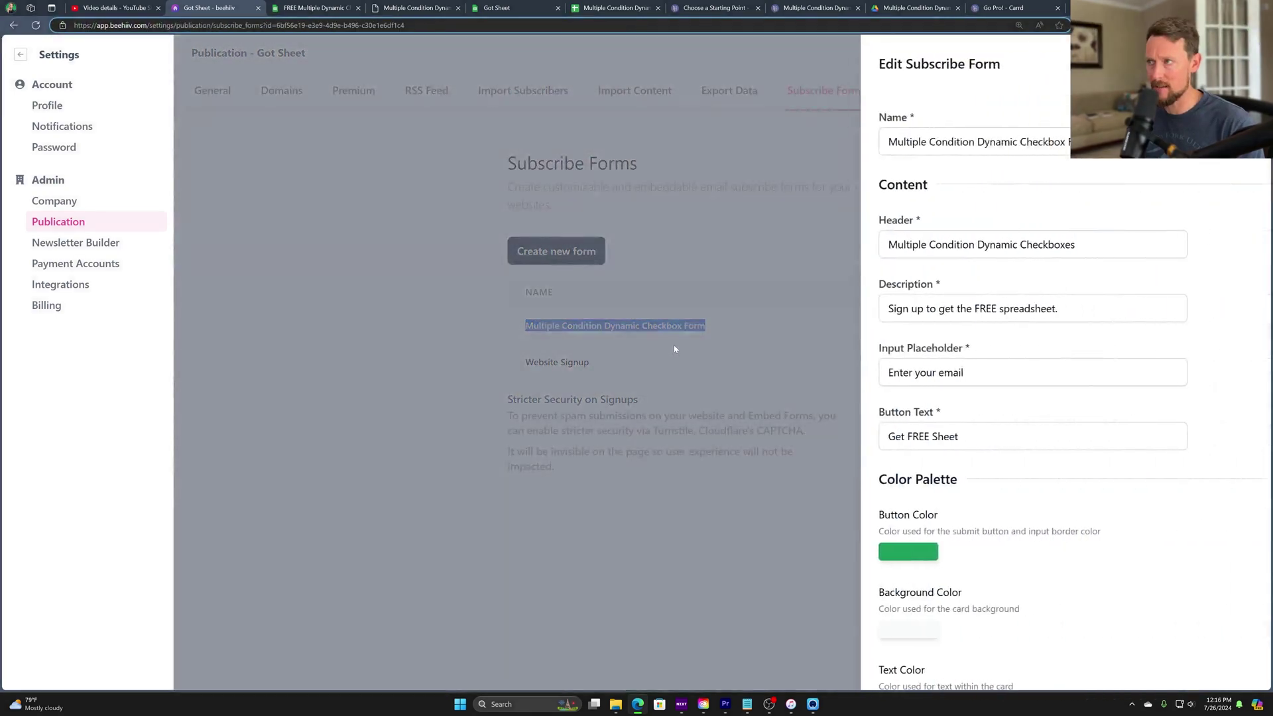
left_click(874, 245)
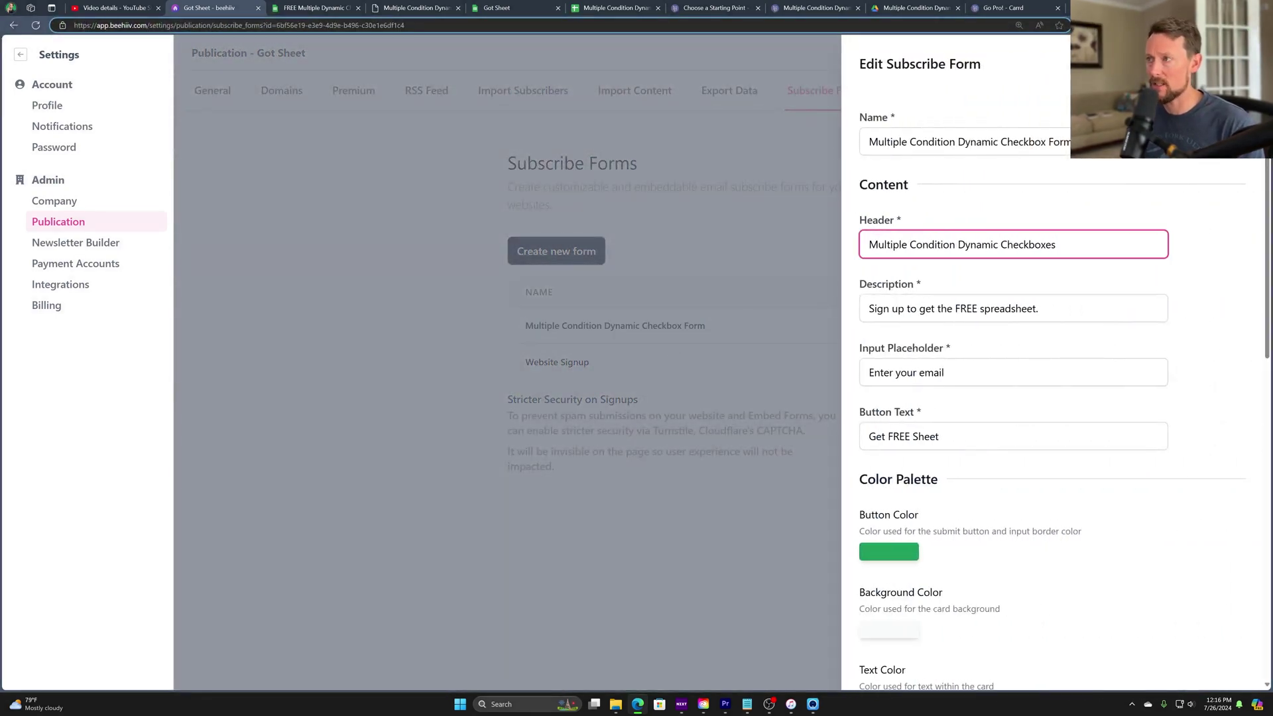
scroll(956, 392, "down", 10)
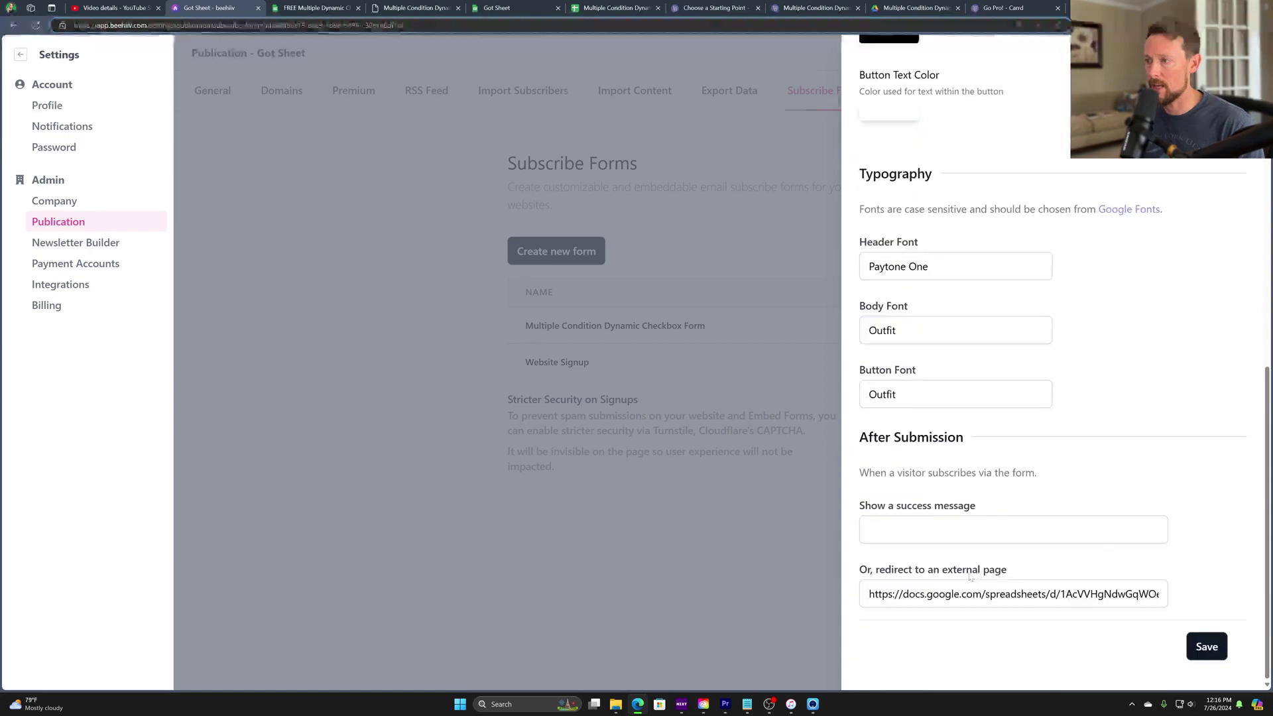
left_click_drag(900, 595, 1091, 595)
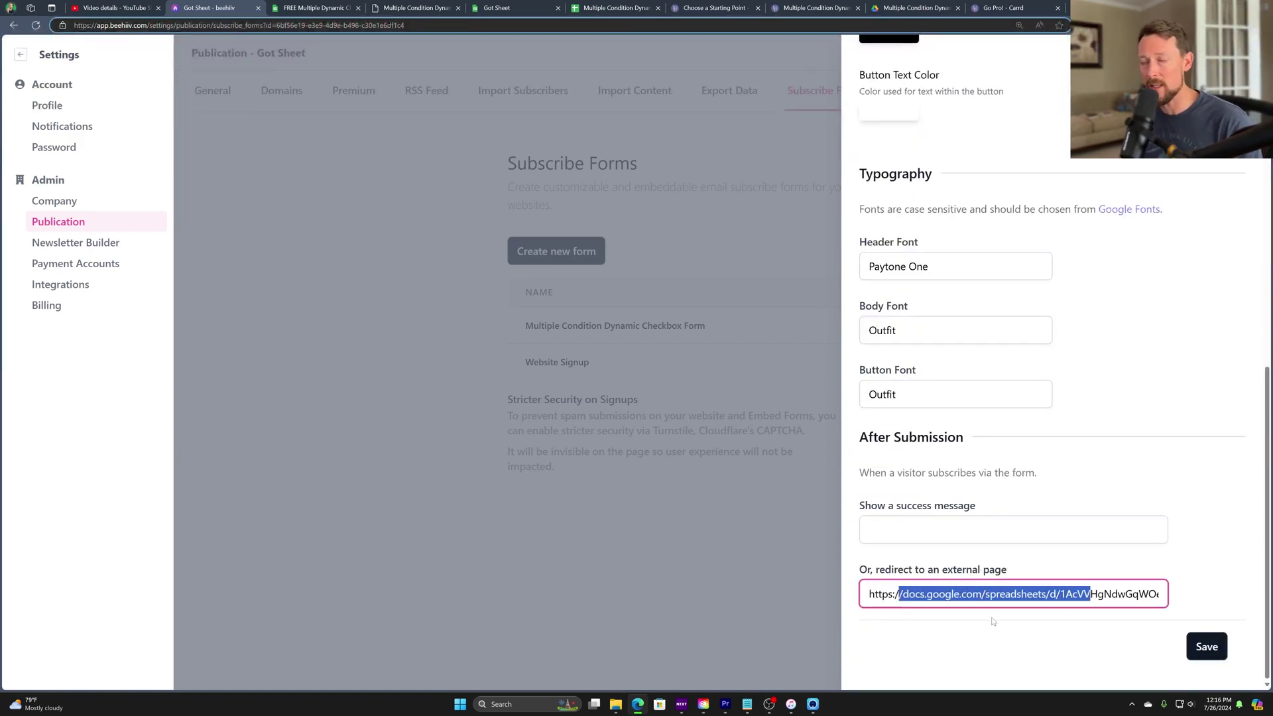
left_click(739, 378)
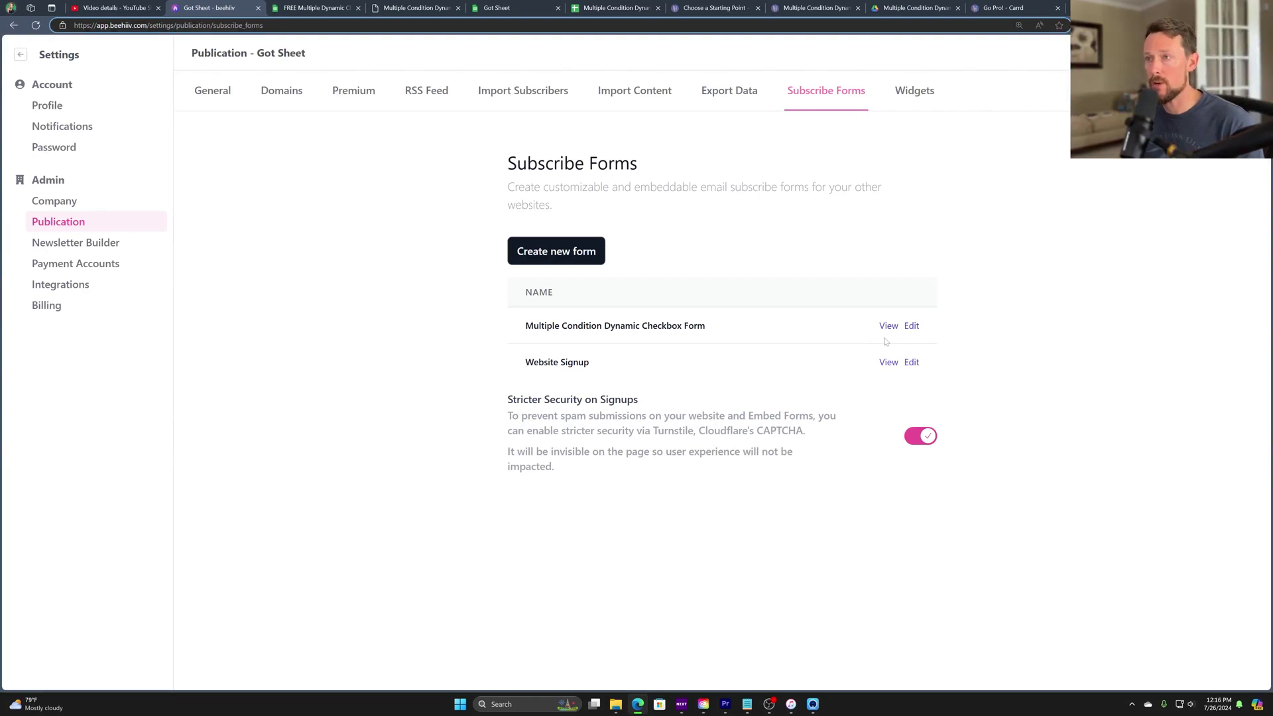
- Open the checkbox form's embed code panel and scroll through the embed options
left_click(891, 332)
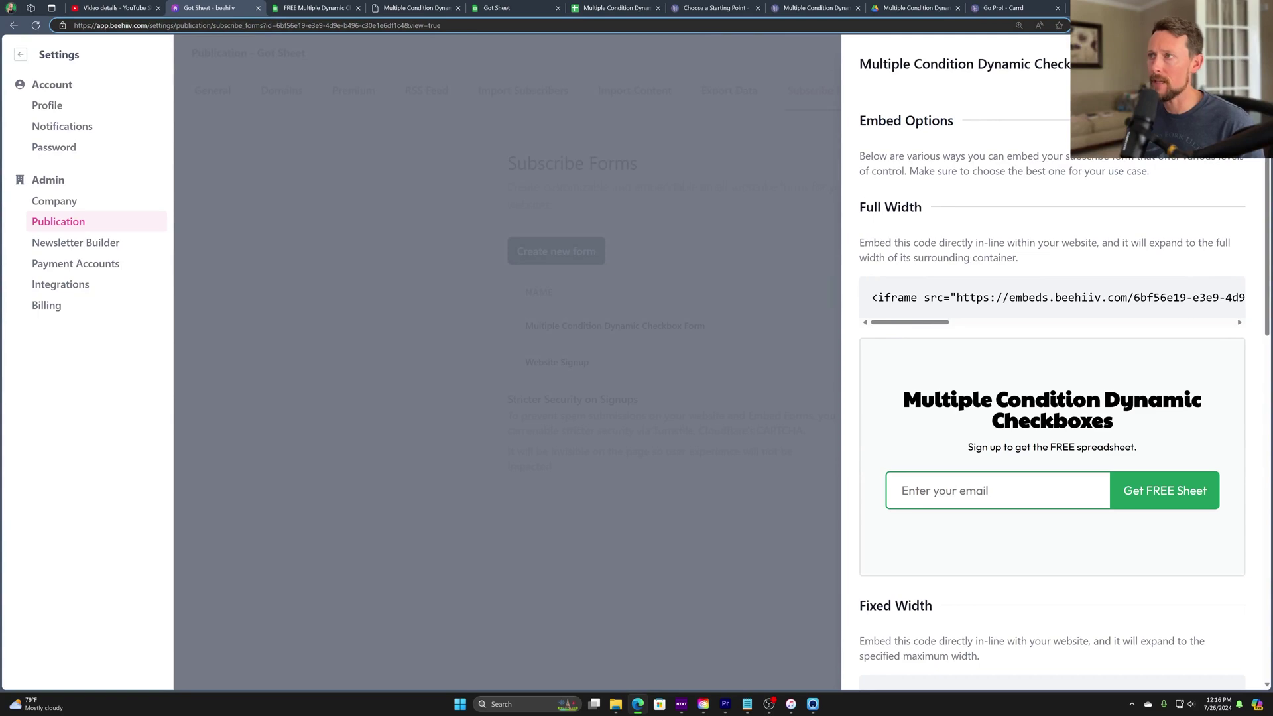
scroll(926, 162, "down", 3)
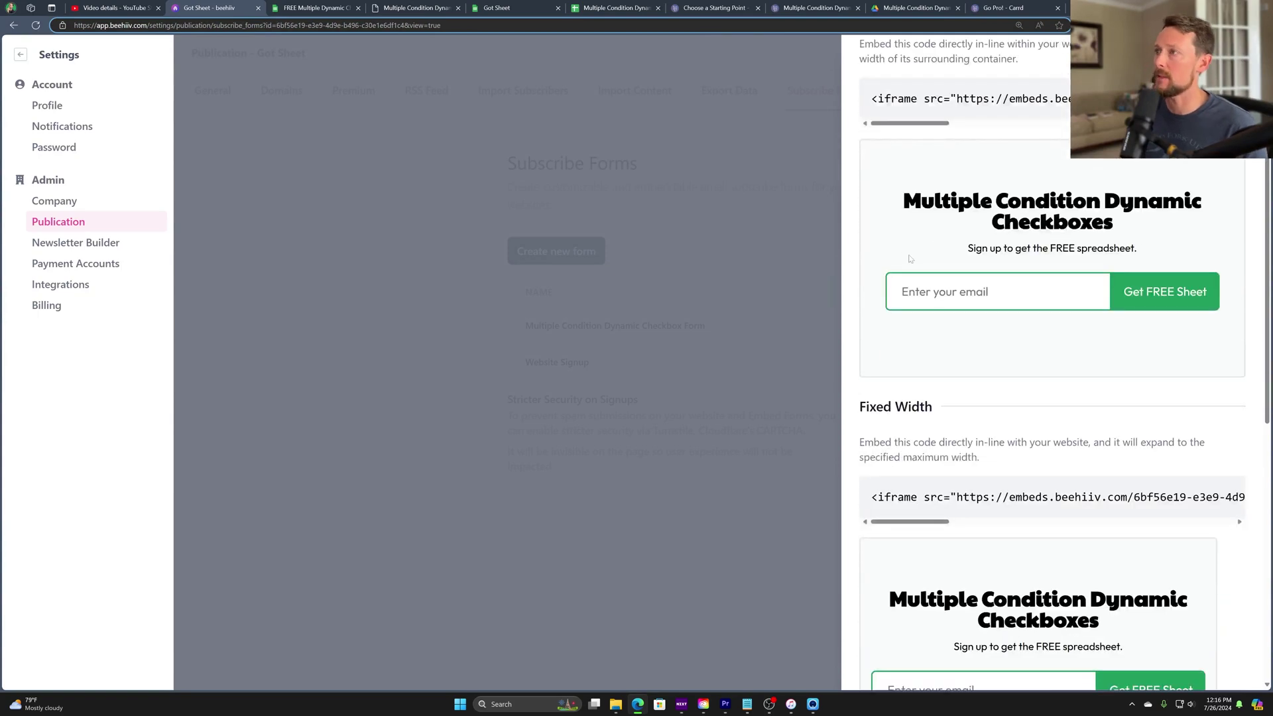
scroll(926, 162, "up", 2)
scroll(1053, 365, "down", 4)
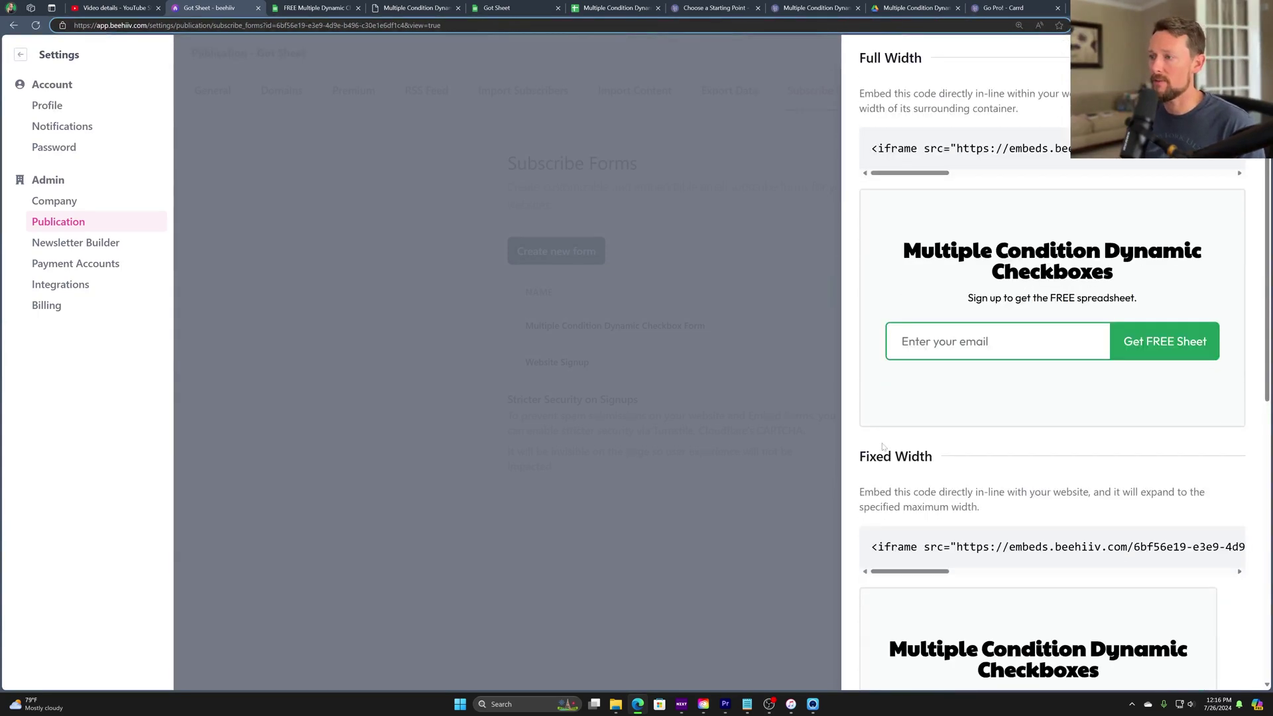
scroll(935, 491, "down", 5)
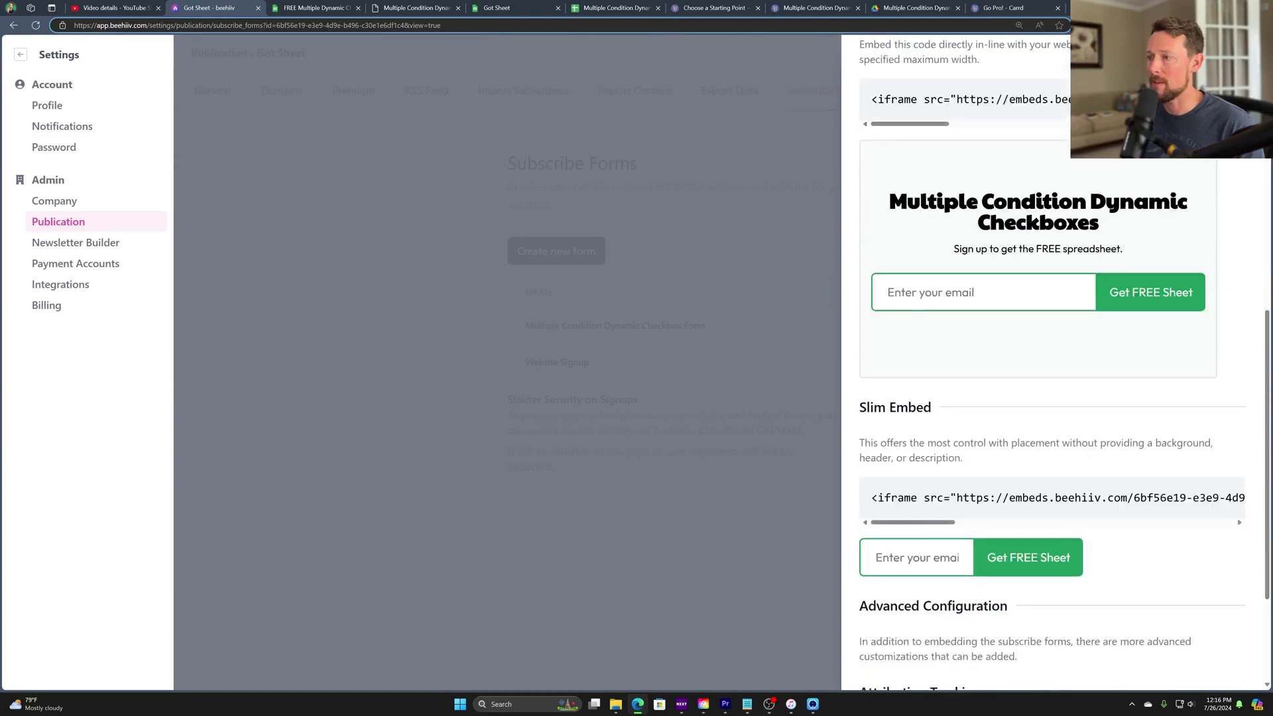
left_click_drag(885, 498, 1134, 497)
scroll(1074, 495, "down", 2)
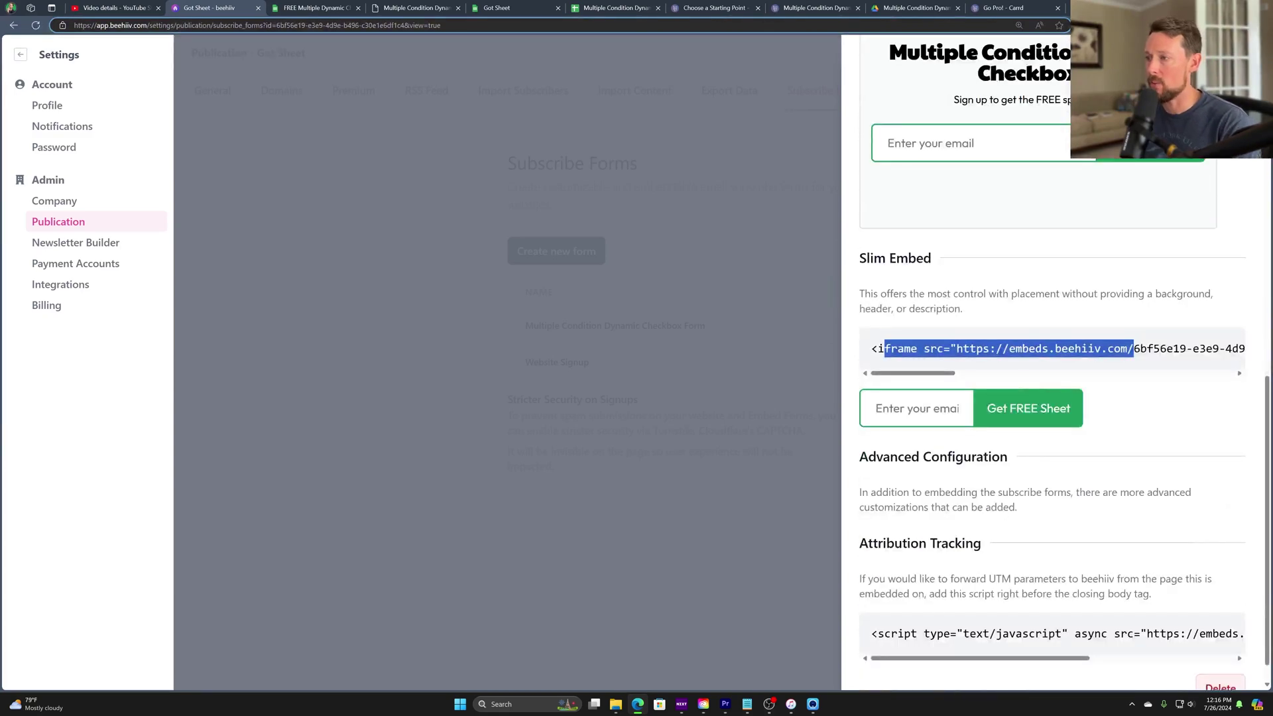
scroll(1053, 348, "right", 5)
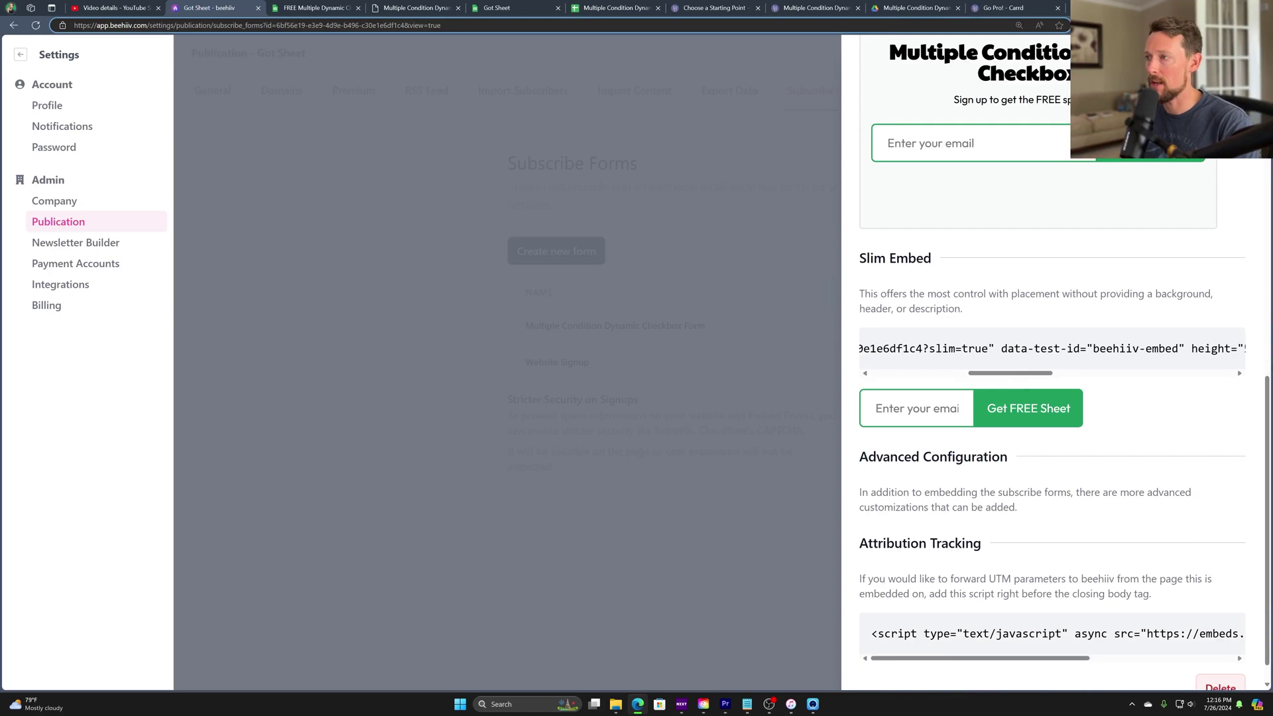
- Select the Slim Embed code and pick out its height value 52
key("ctrl+a")
left_click(995, 349)
key("ctrl+a")
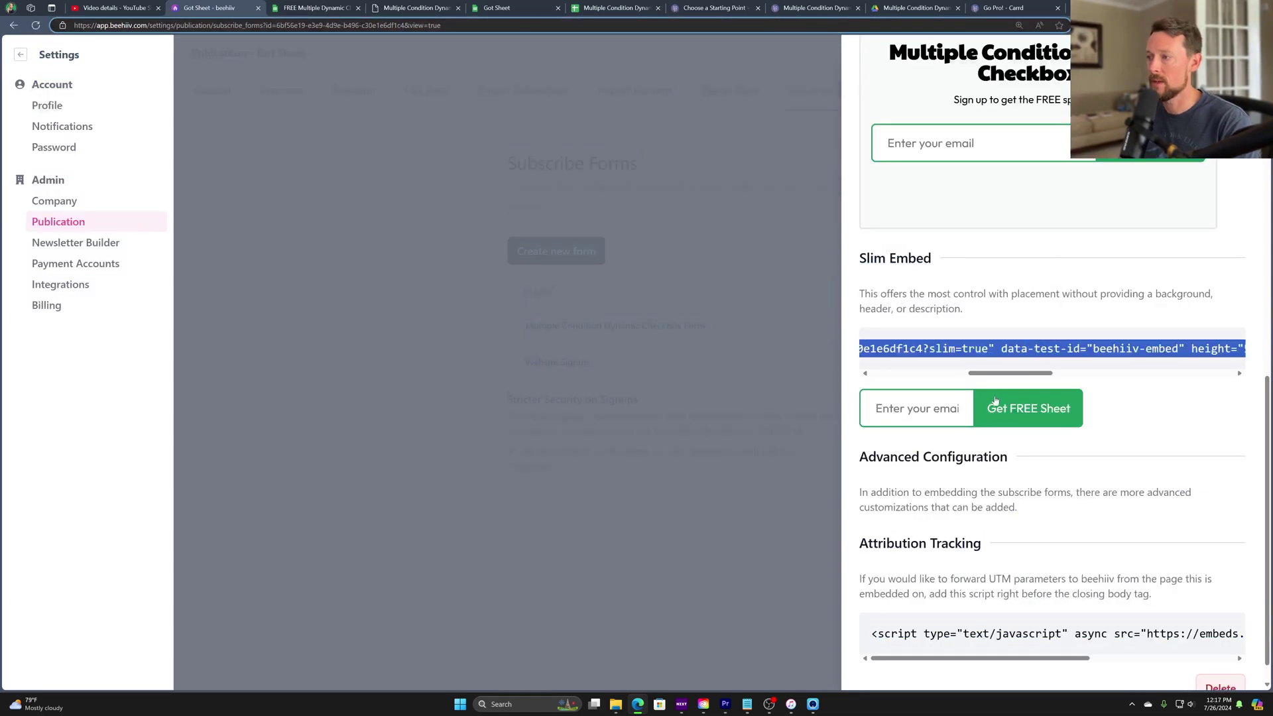
scroll(1027, 344, "right", 2)
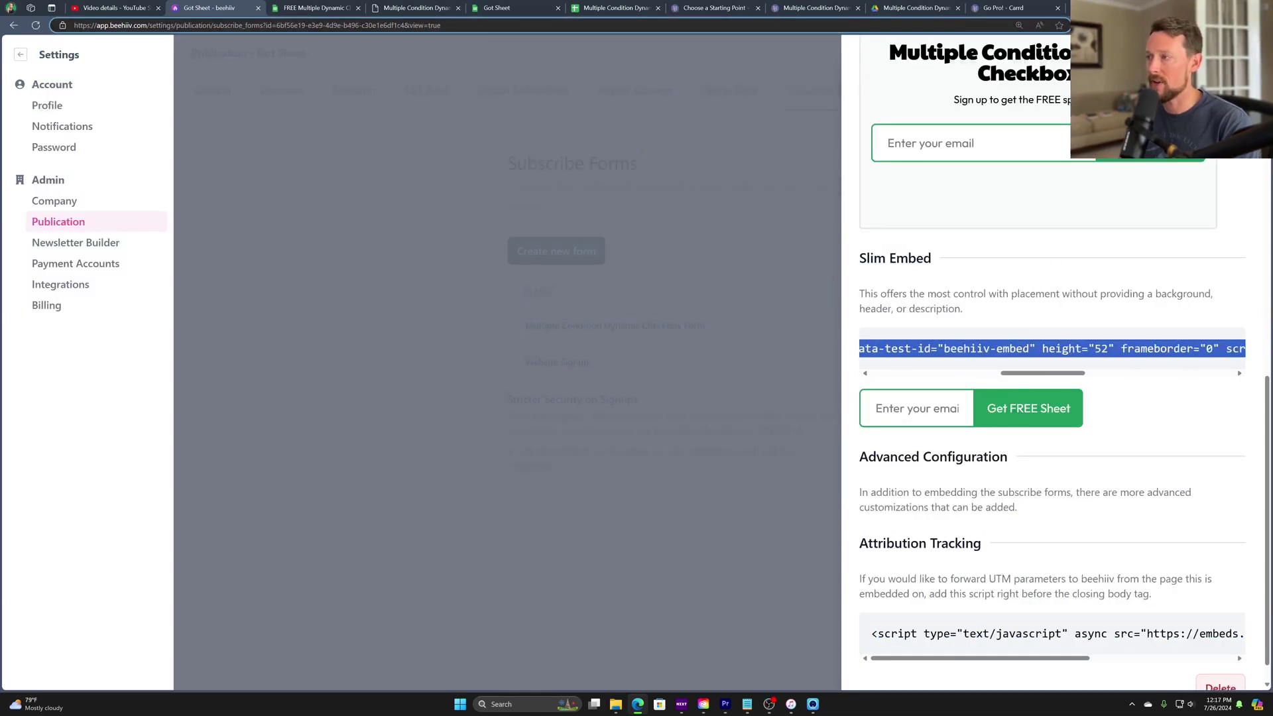
left_click(1097, 369)
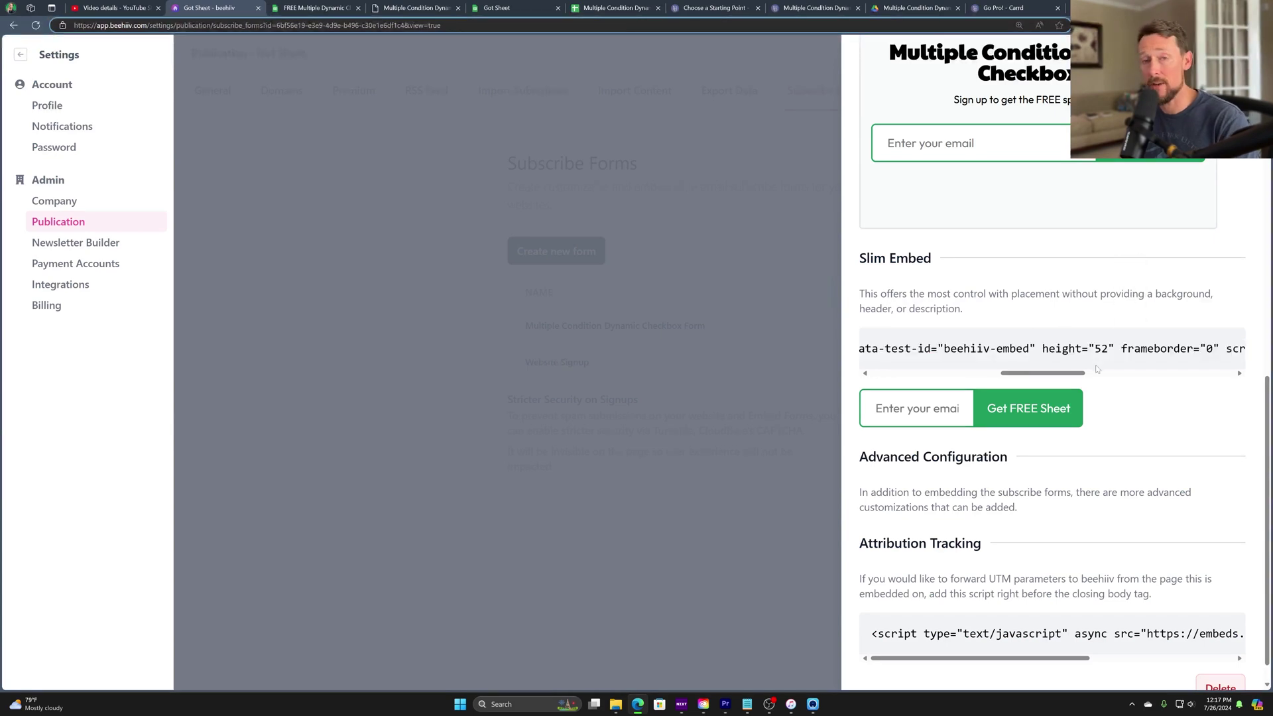
double_click(1104, 348)
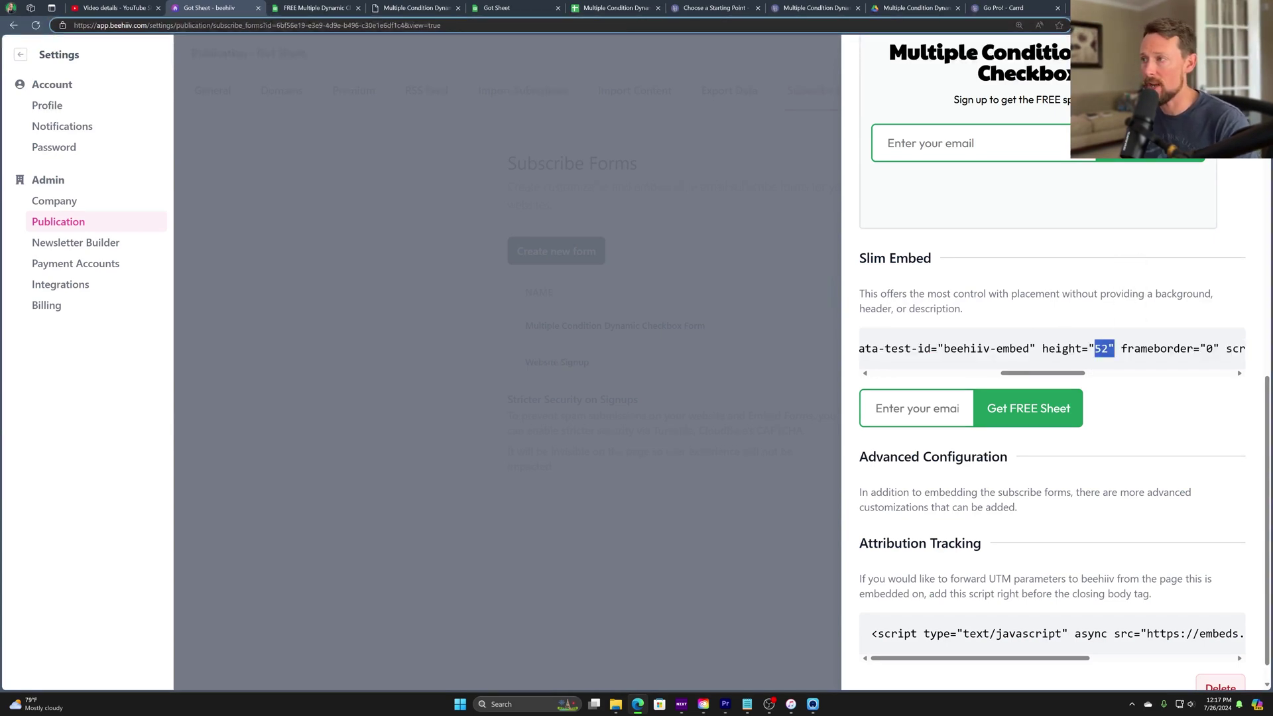
key("shift+Left")
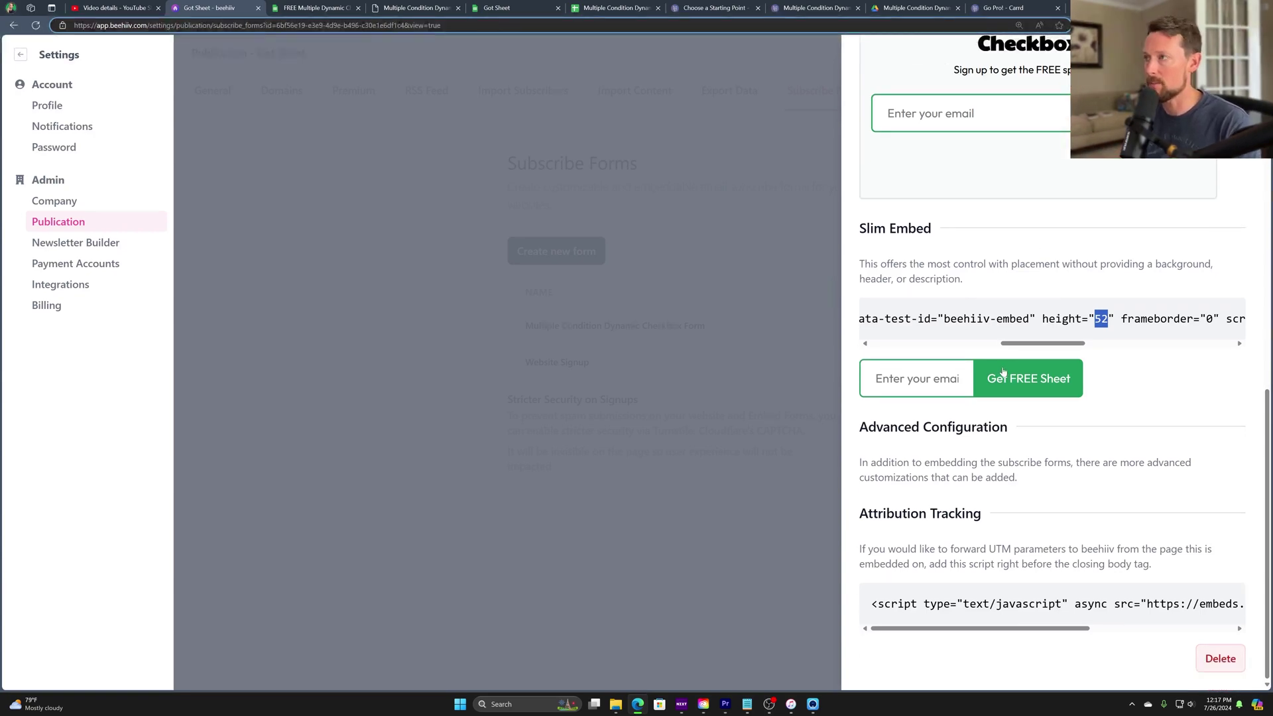
- Select the Full Width iframe embed code and close the embed panel
scroll(1015, 385, "up", 5)
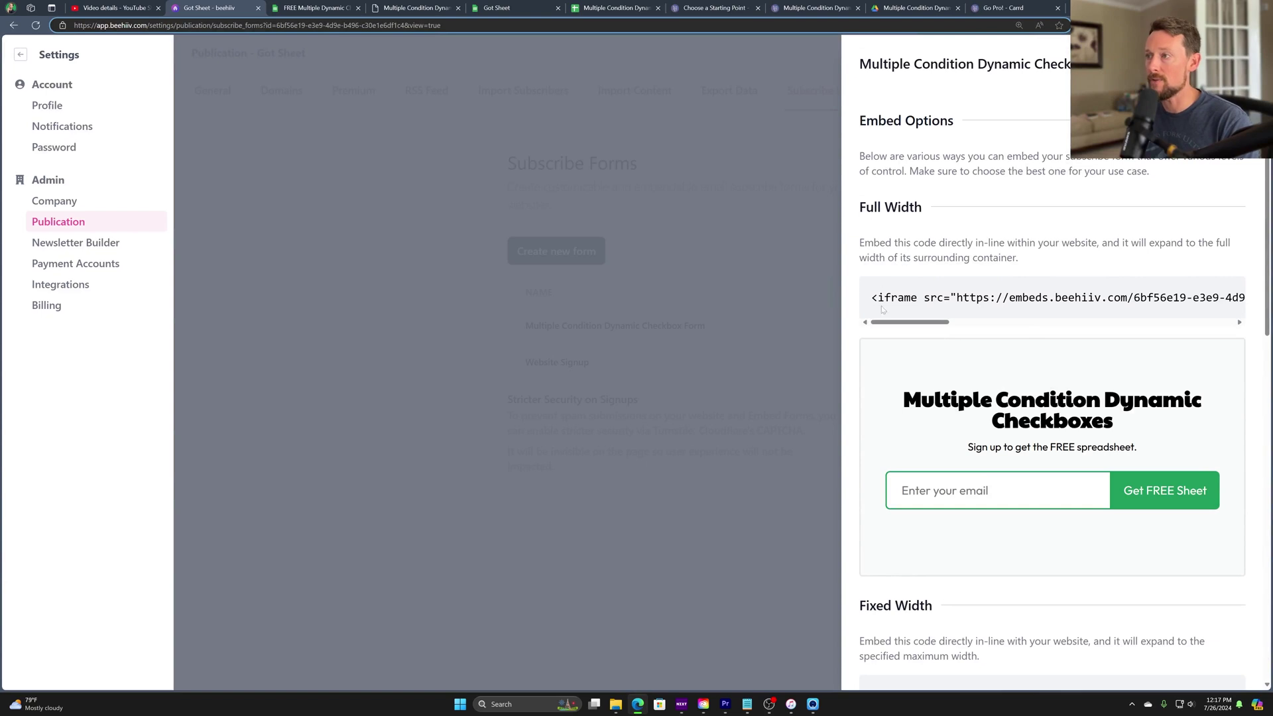
triple_click(982, 297)
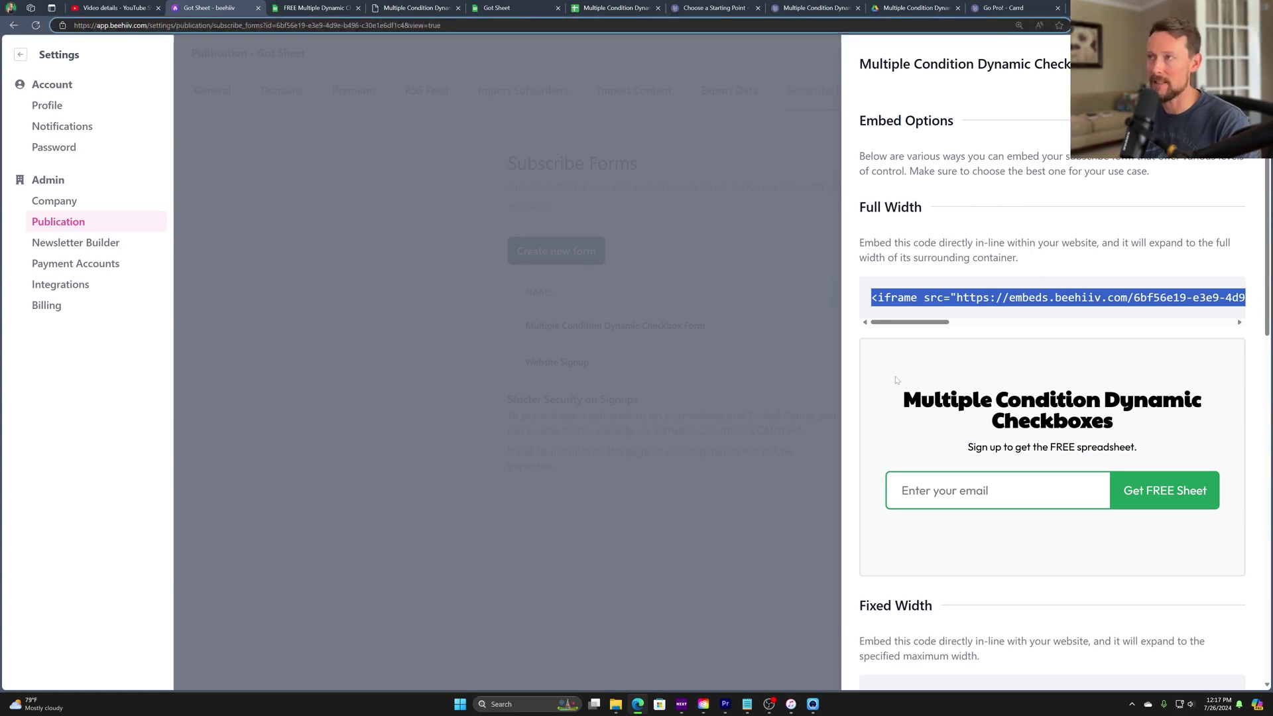
left_click(705, 280)
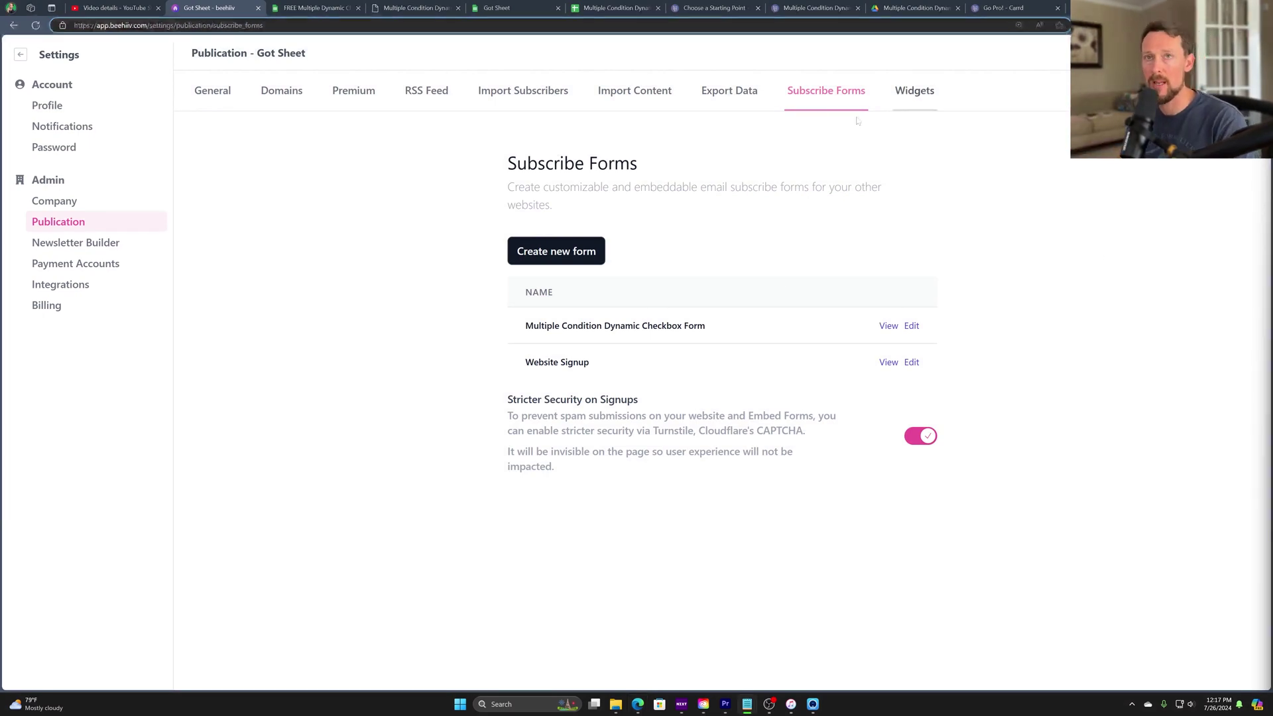
- Go from the dashboard through Design > Website Builder > Layout to Global Navigation
left_click(21, 54)
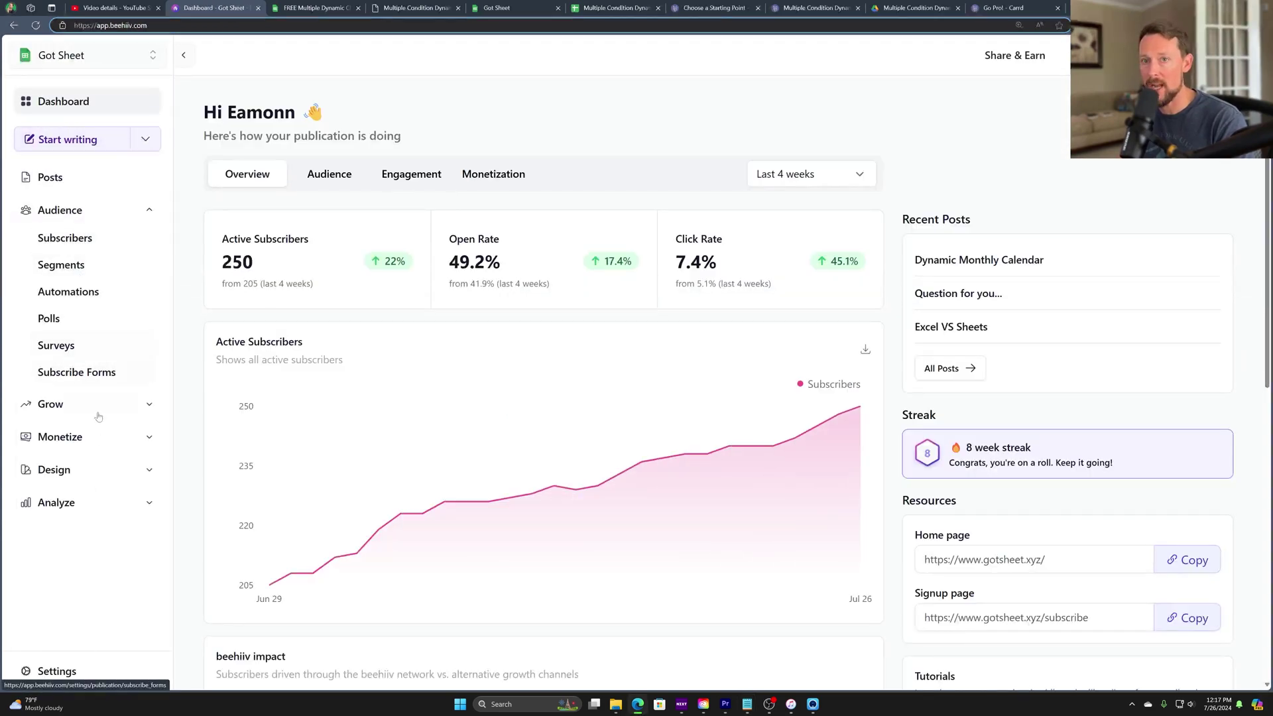
left_click(73, 470)
left_click(99, 338)
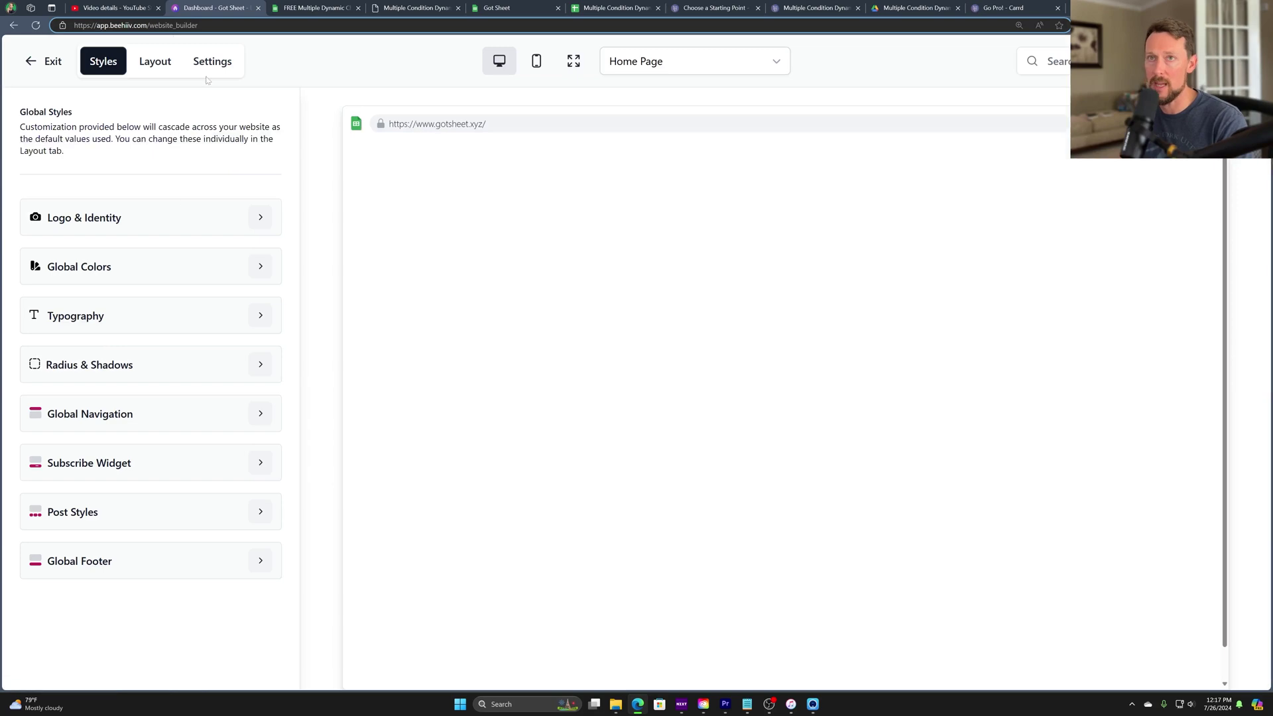
left_click(161, 66)
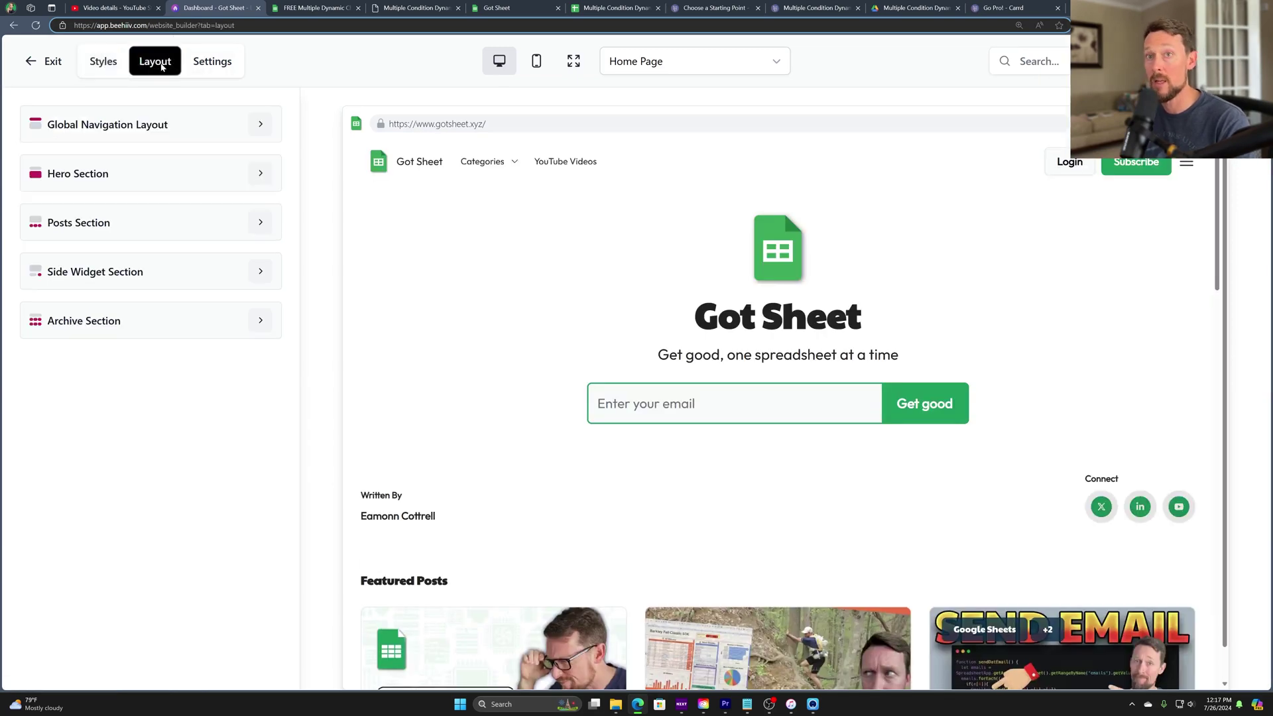
left_click(260, 124)
- Edit the FREE Multiple Dynamic Checkbox Spreadsheet page from its options menu
scroll(198, 379, "down", 2)
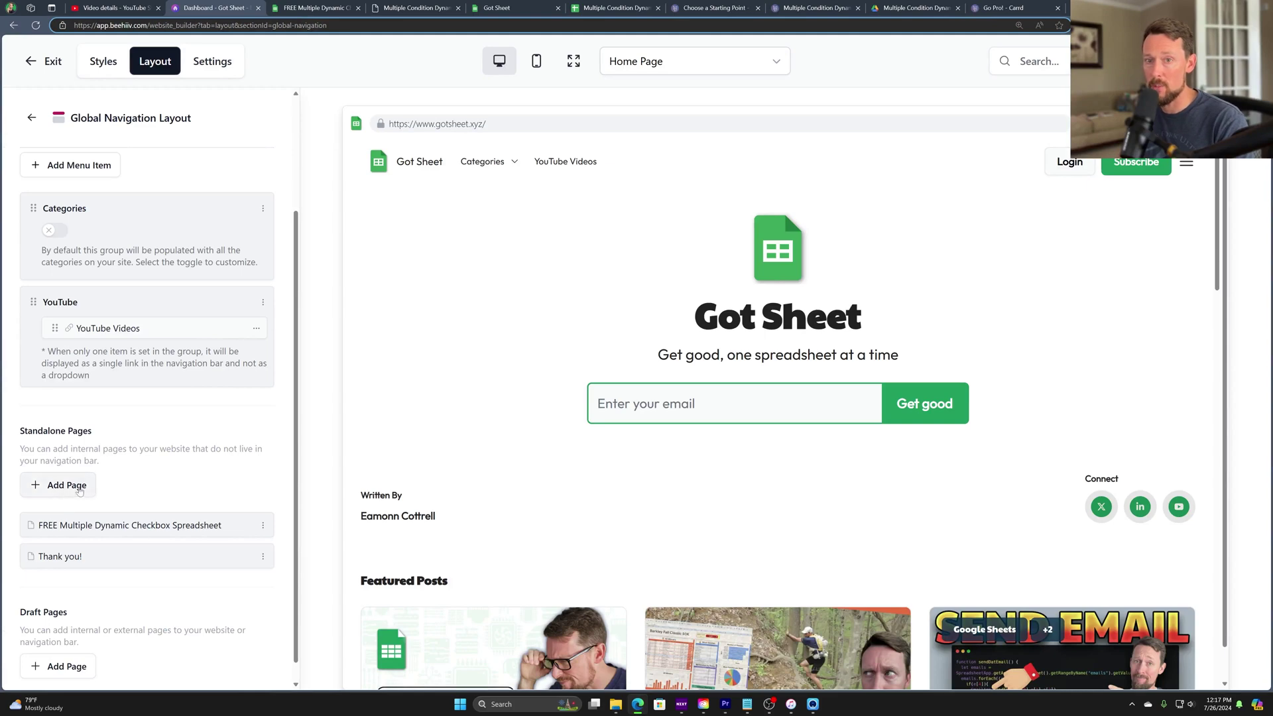
left_click(263, 525)
left_click(193, 597)
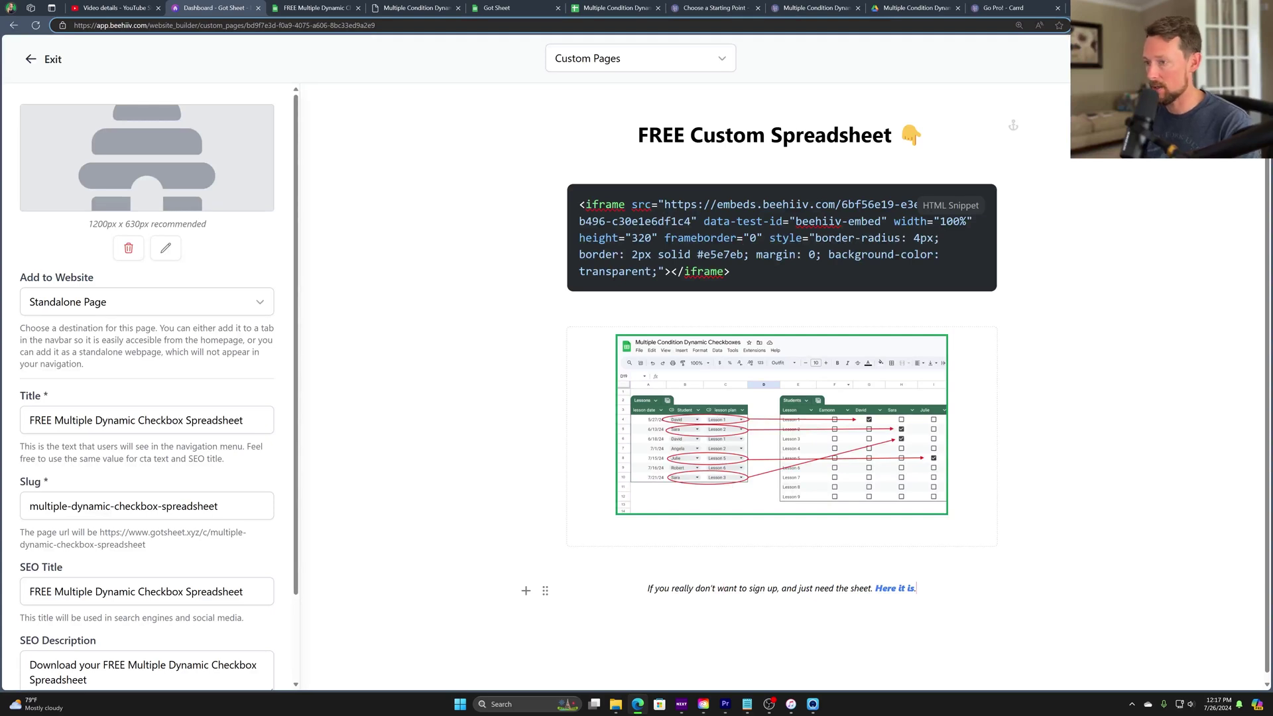
- Add an HTML Snippet block below 'Here it is.' and paste the iframe embed code
key("Return")
type("/html")
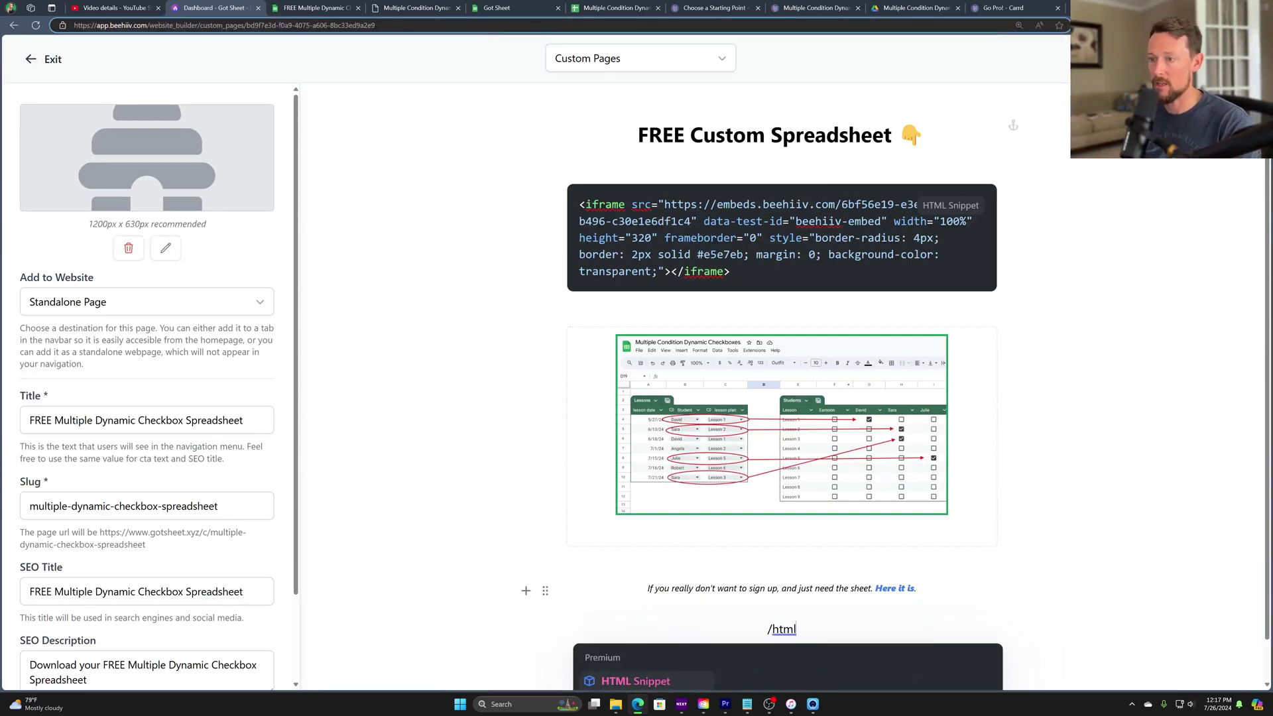
key("Return")
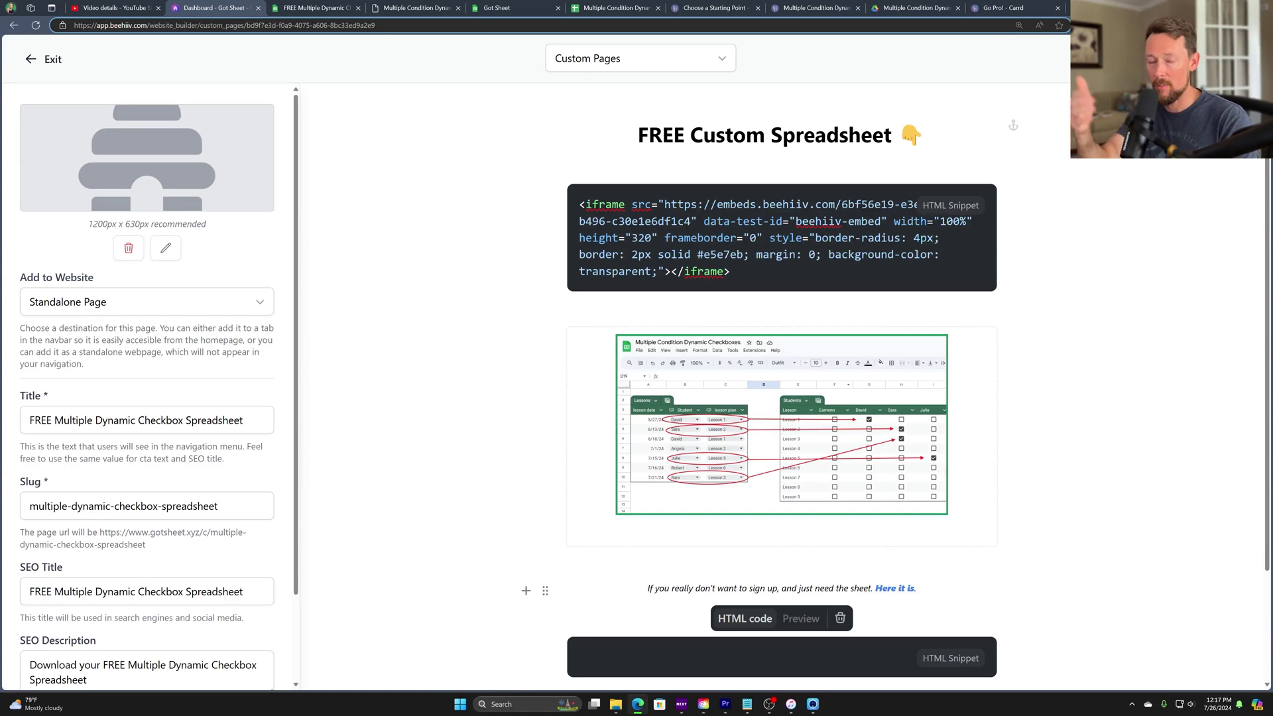
key("ctrl+v")
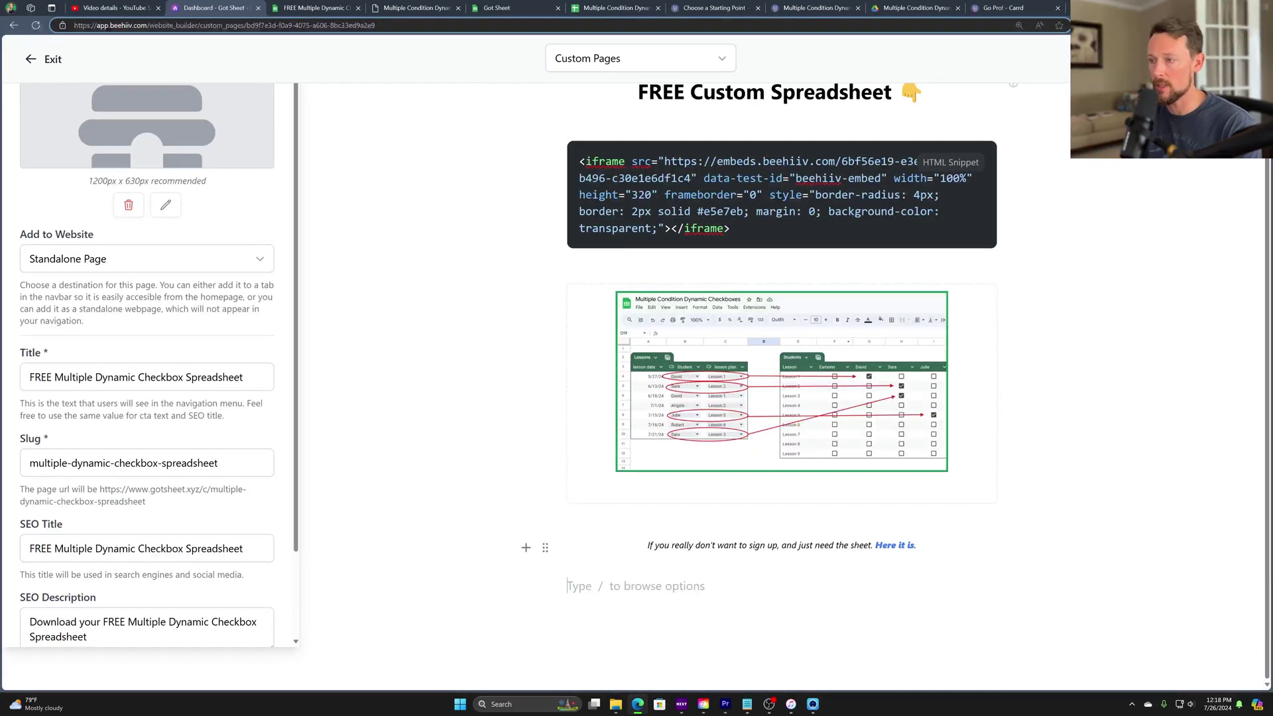
- Review the spreadsheet image, FREE Custom Spreadsheet title and existing HTML embed block
scroll(774, 379, "up", 1)
left_click(773, 378)
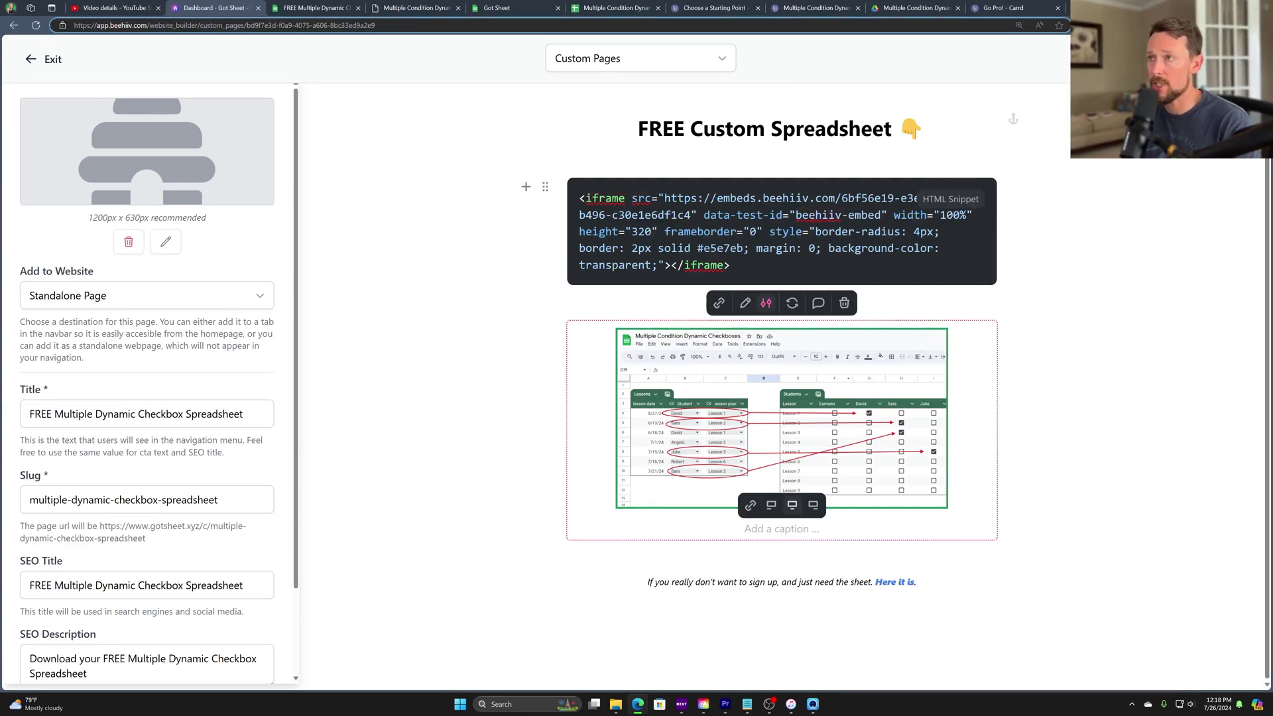
left_click_drag(635, 130, 892, 159)
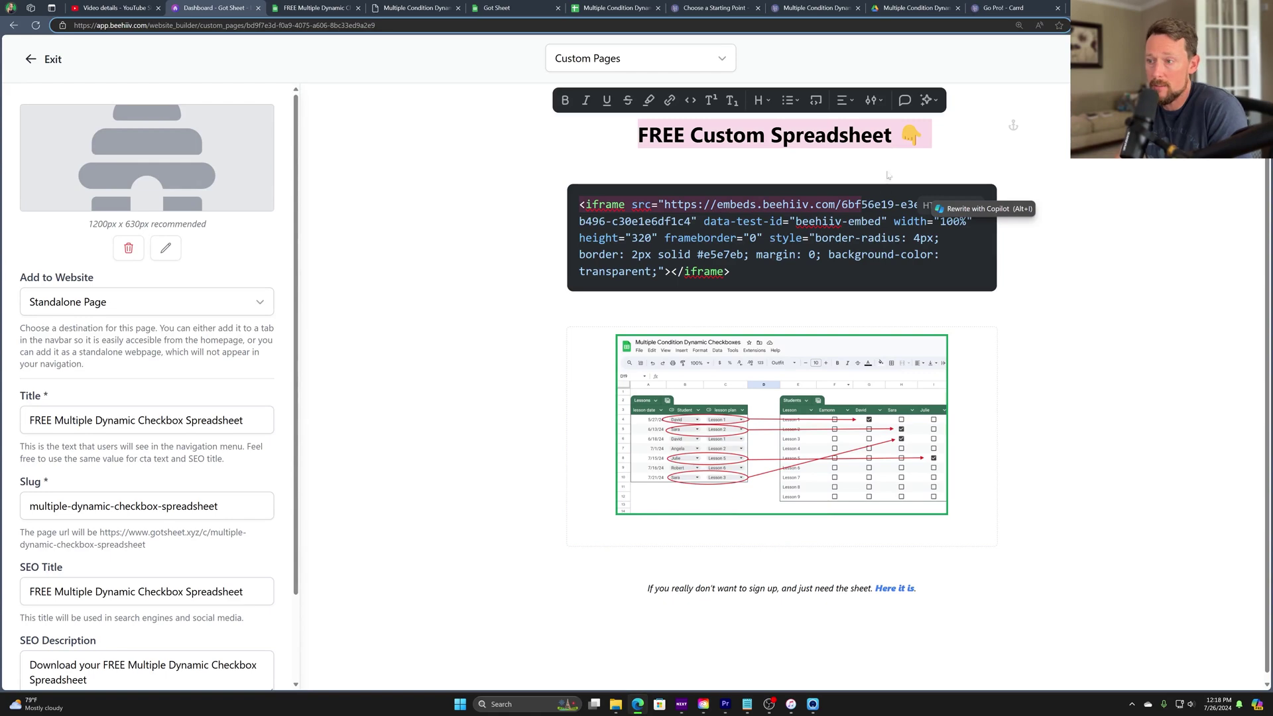
left_click(658, 589)
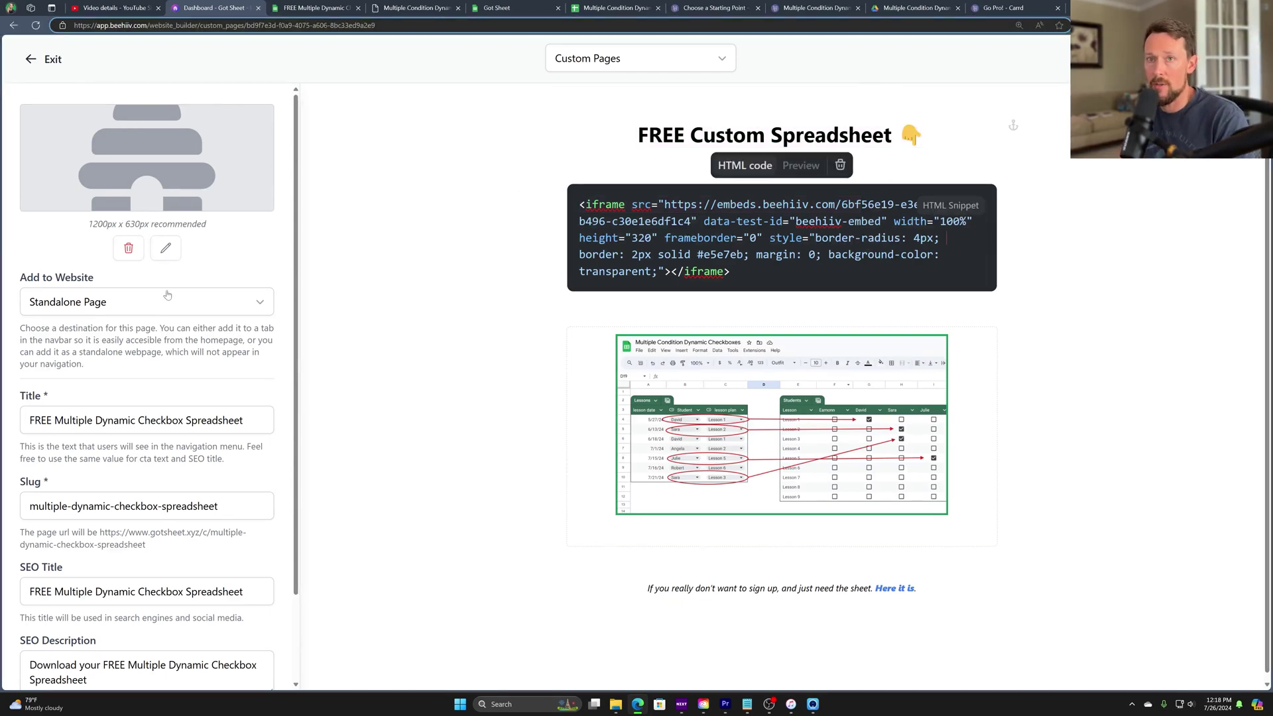
scroll(159, 307, "down", 2)
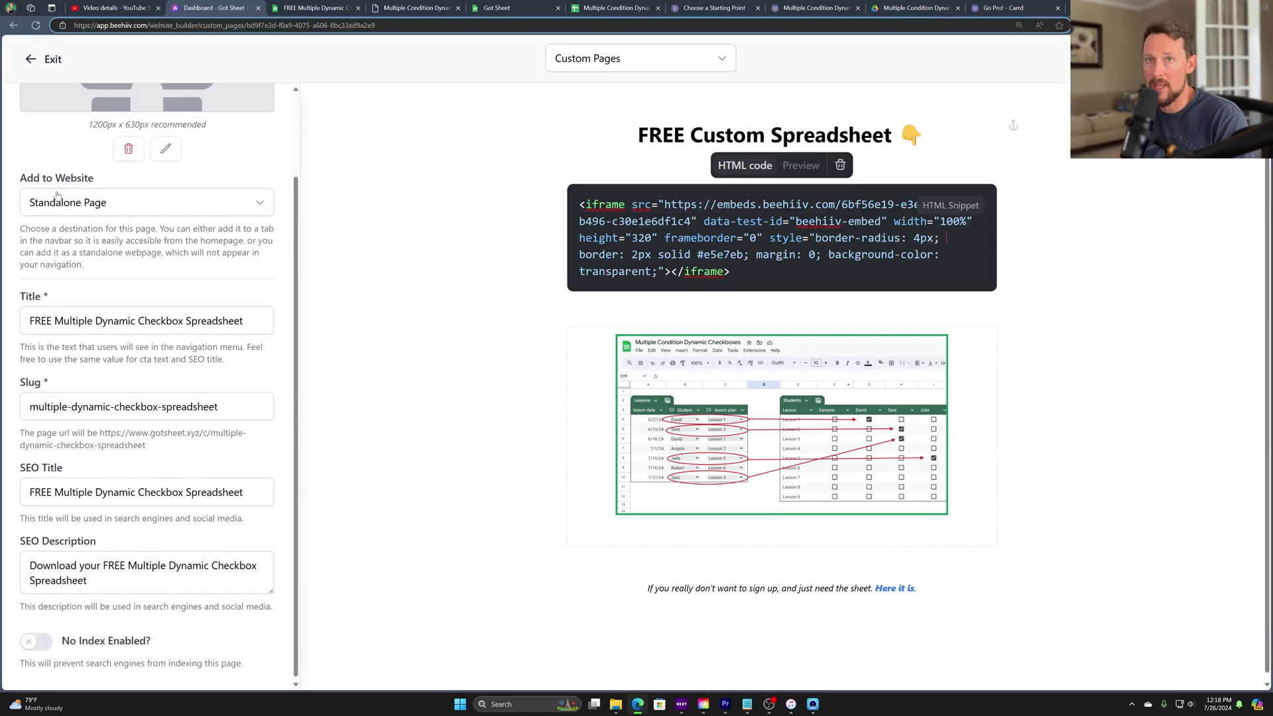
- Keep the page's Add to Website destination set to Standalone Page
left_click(69, 211)
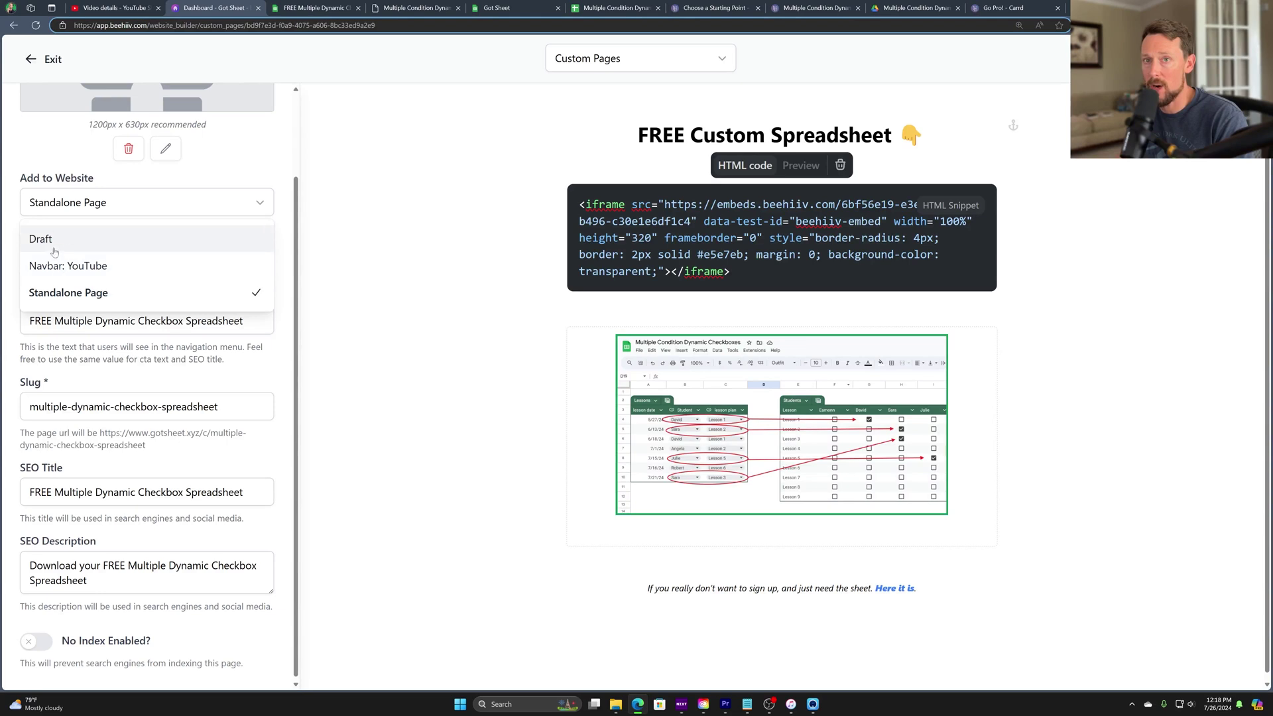
left_click(239, 171)
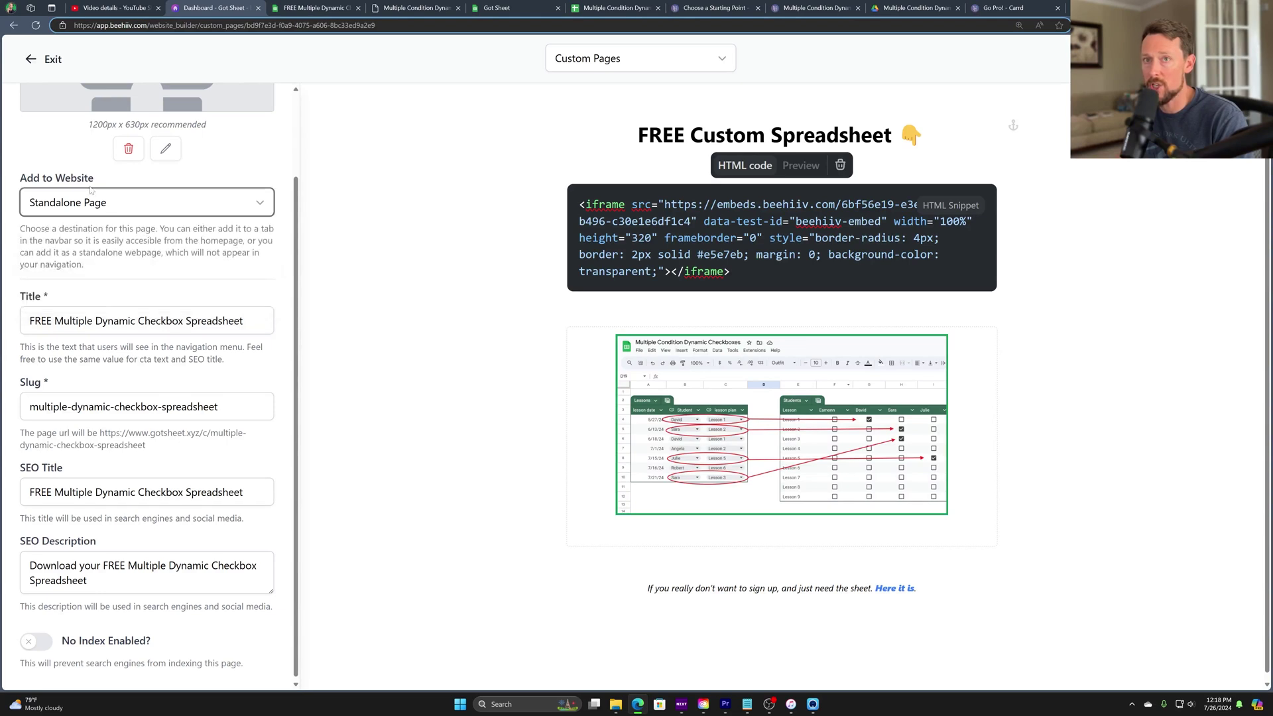
scroll(239, 172, "down", 1)
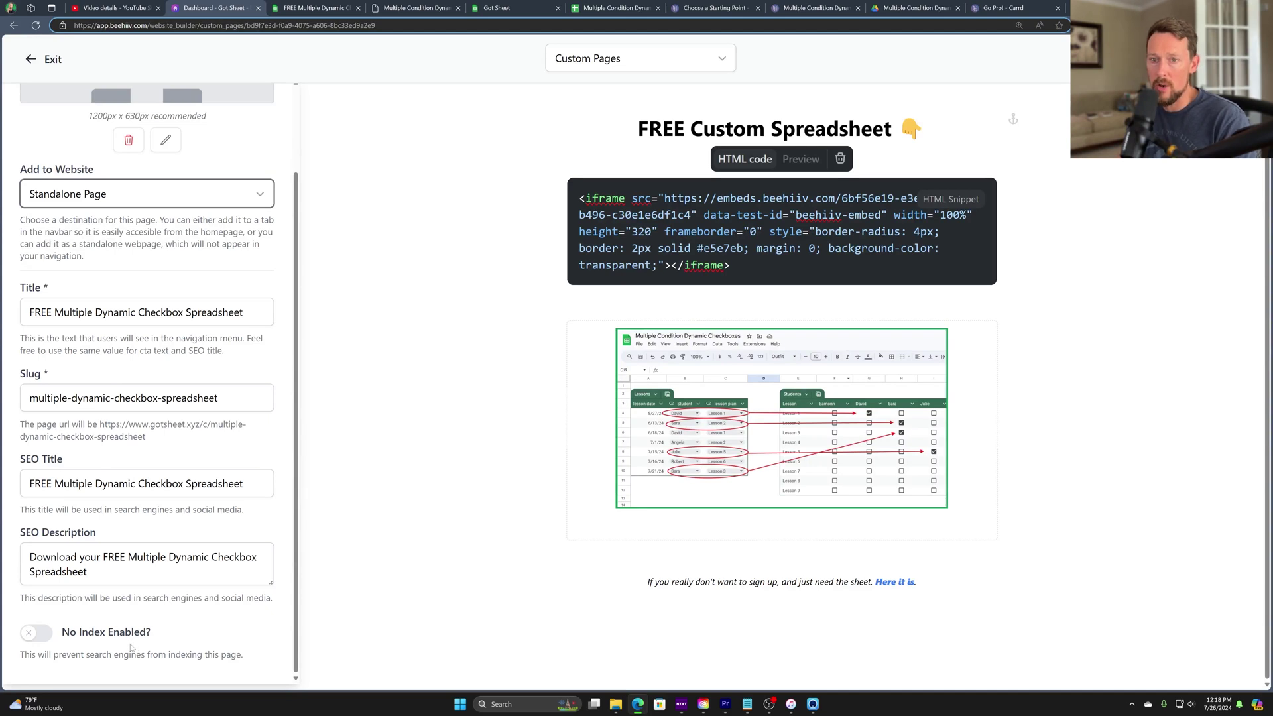
left_click(88, 665)
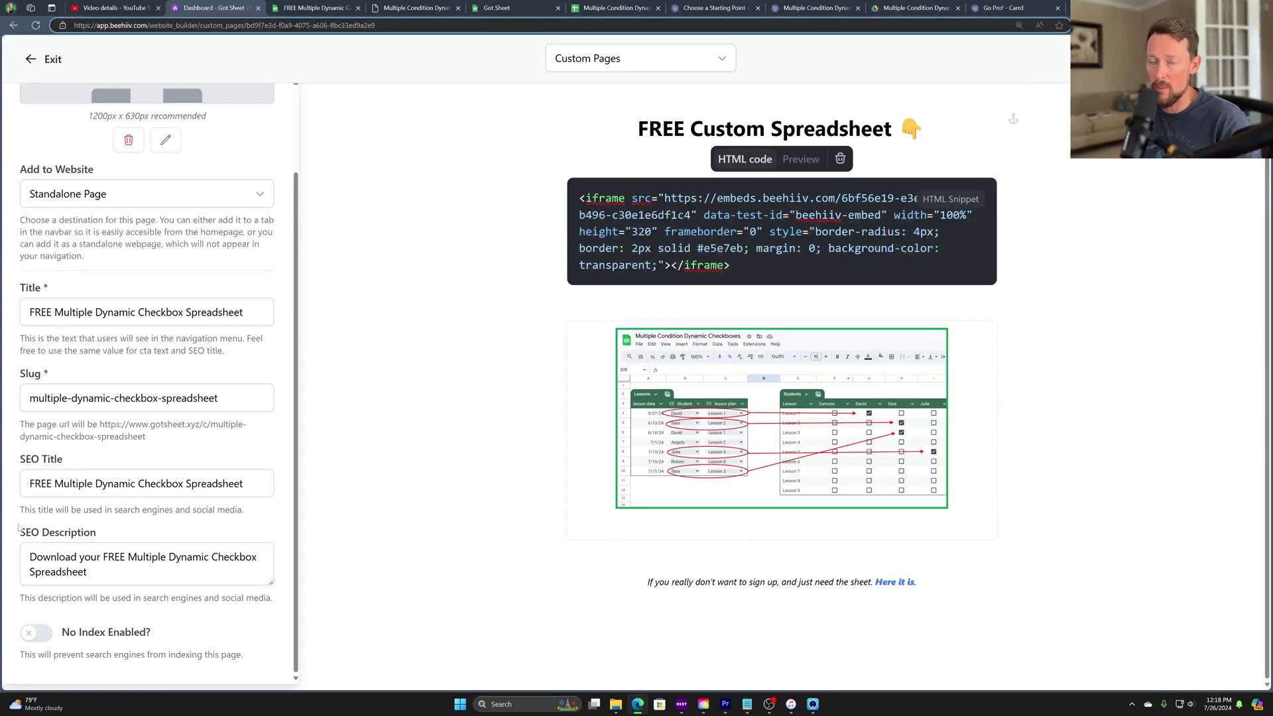
scroll(101, 205, "up", 2)
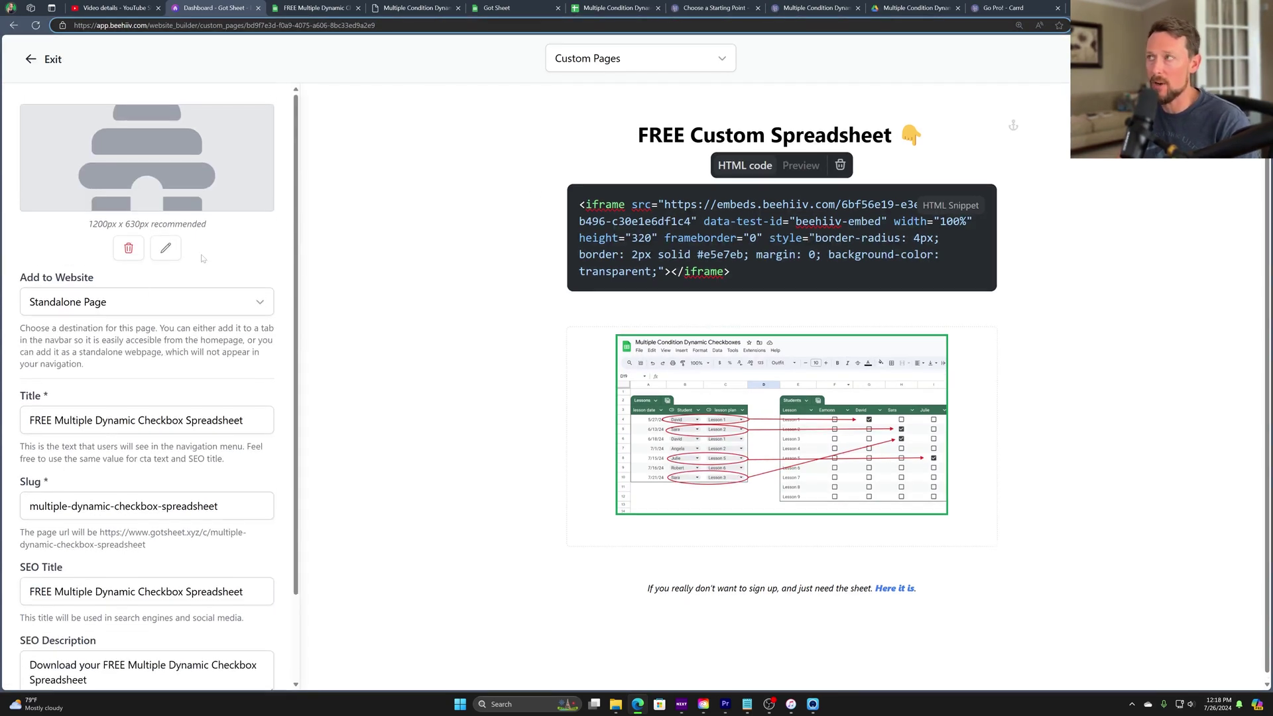
- Exit the editor and view the FREE spreadsheet page live in a new tab, selecting its URL
left_click(34, 61)
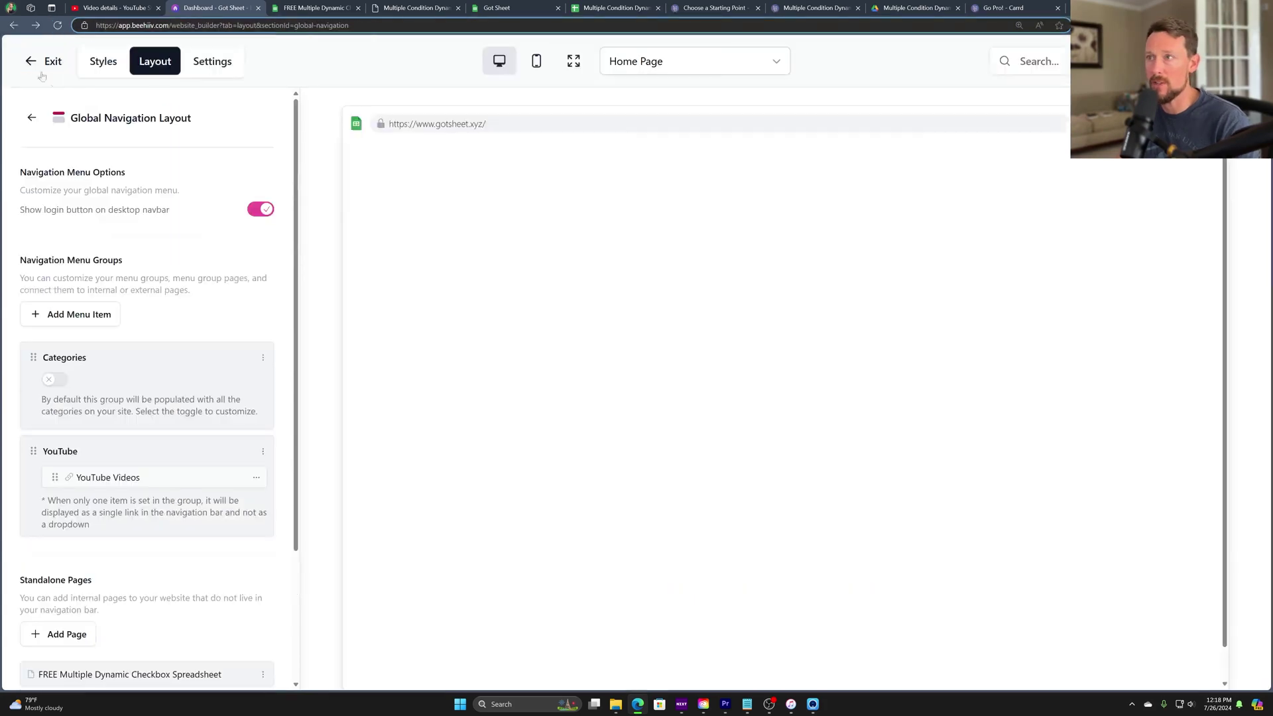
scroll(151, 567, "down", 3)
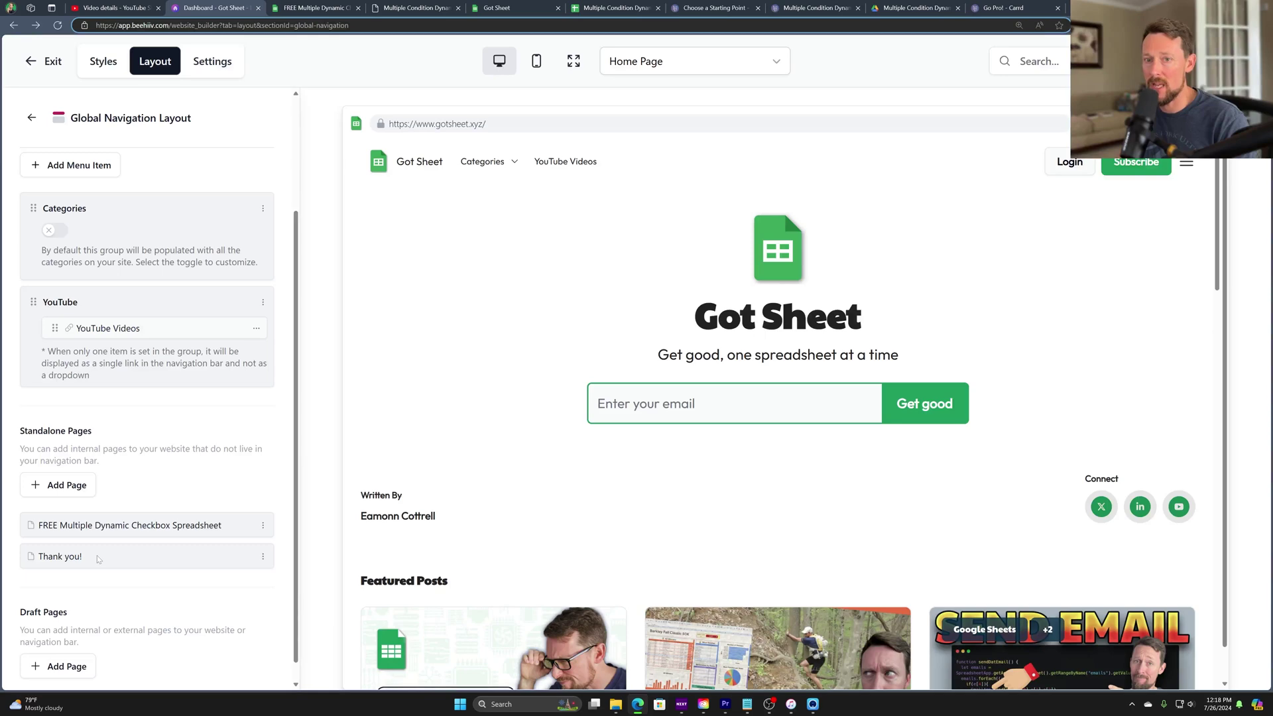
scroll(110, 553, "down", 1)
left_click(263, 504)
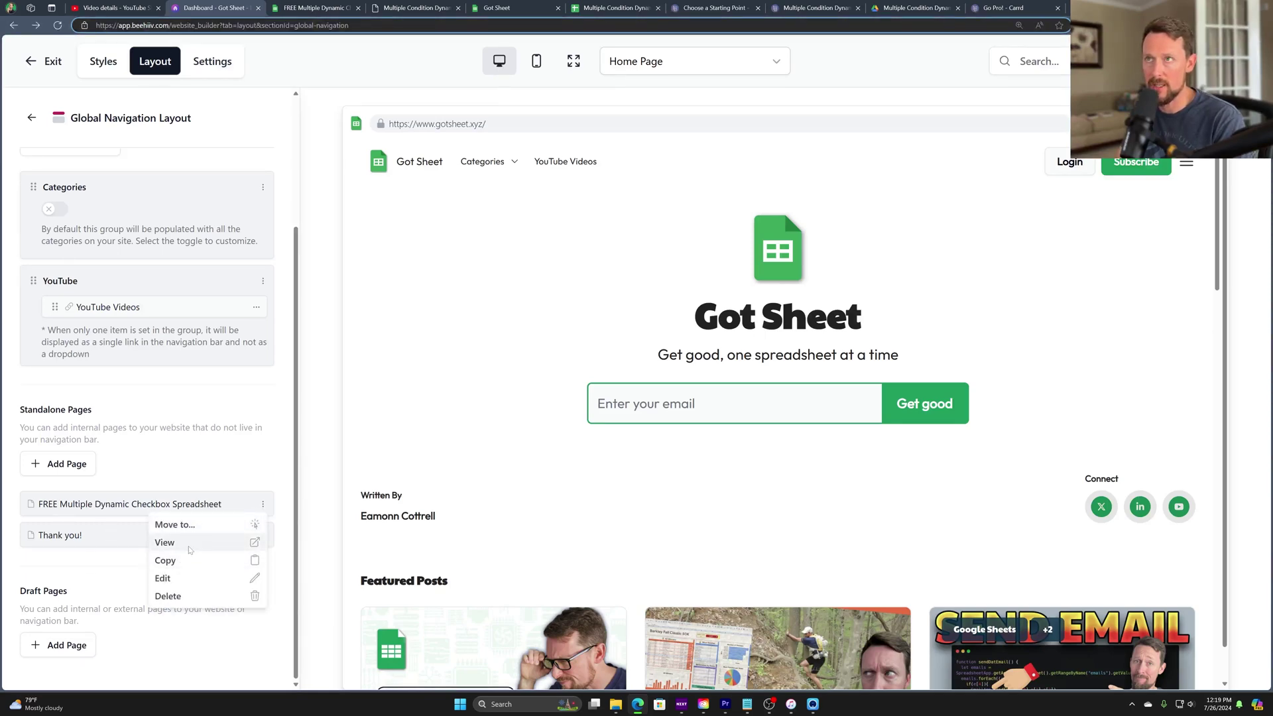
left_click(189, 545)
left_click(141, 24)
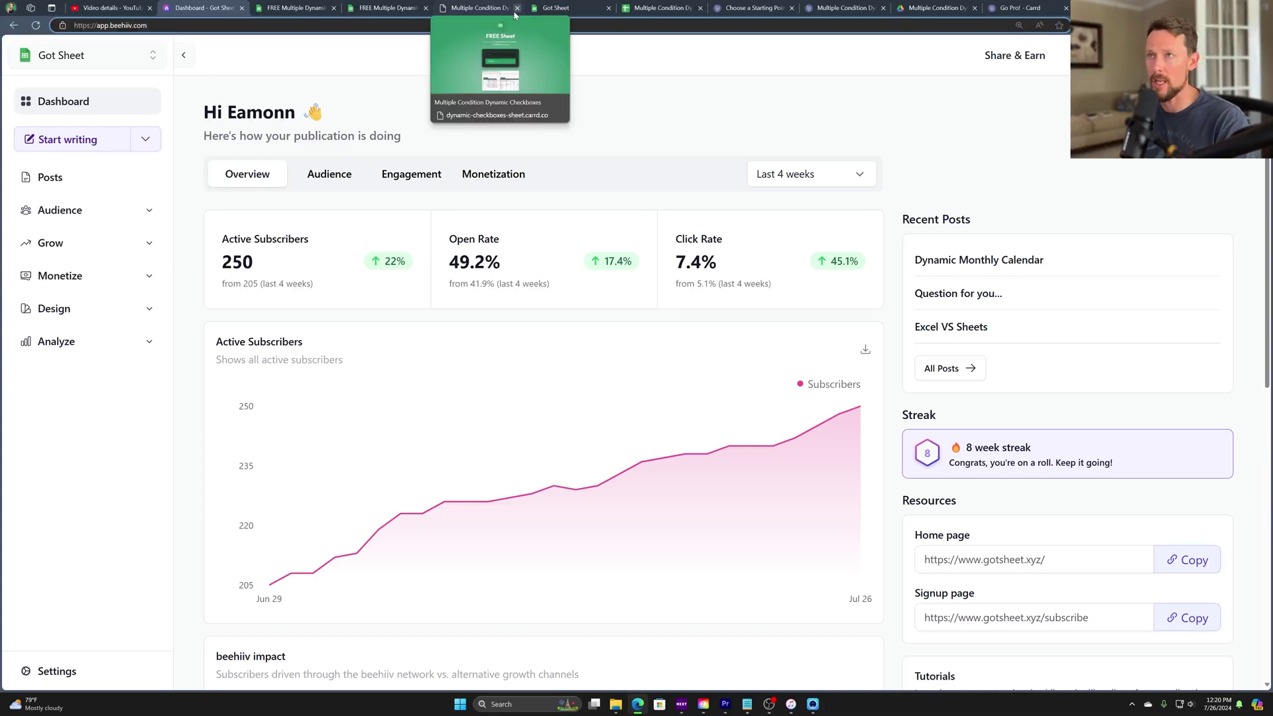
- Switch to the live Carrd FREE Sheet page and look over its heading and Email field
left_click(477, 10)
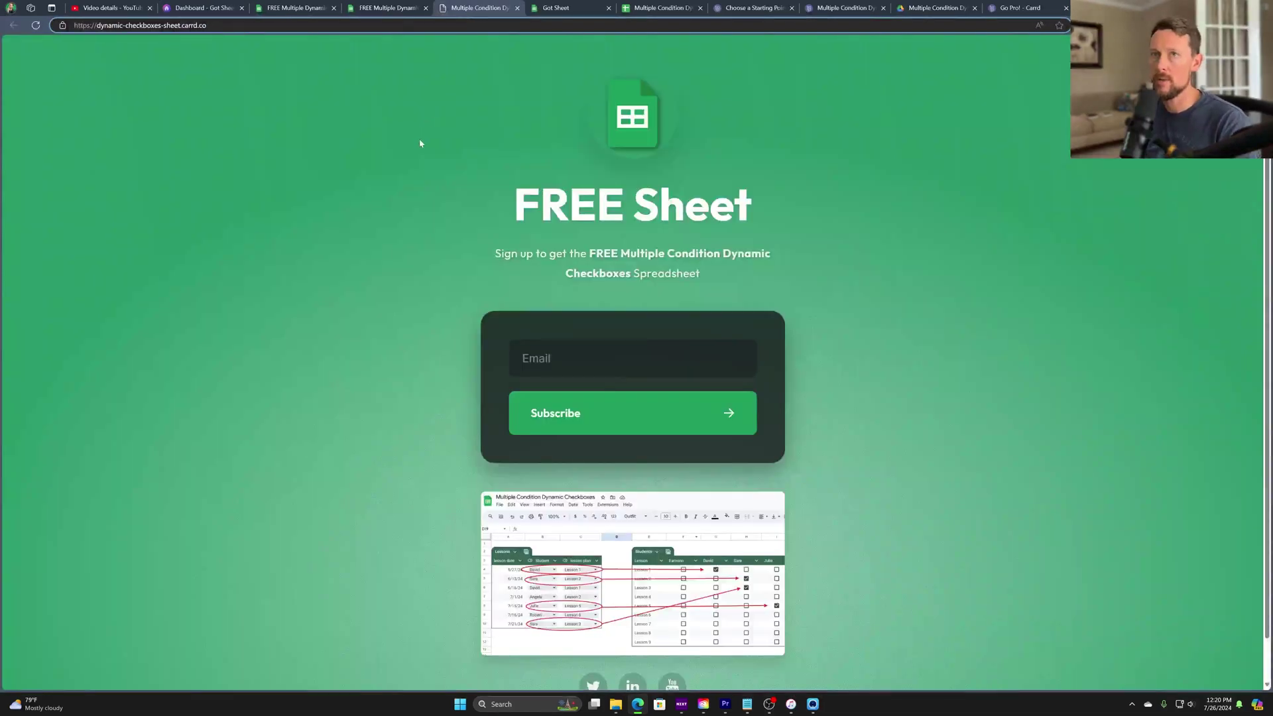
scroll(633, 365, "down", 1)
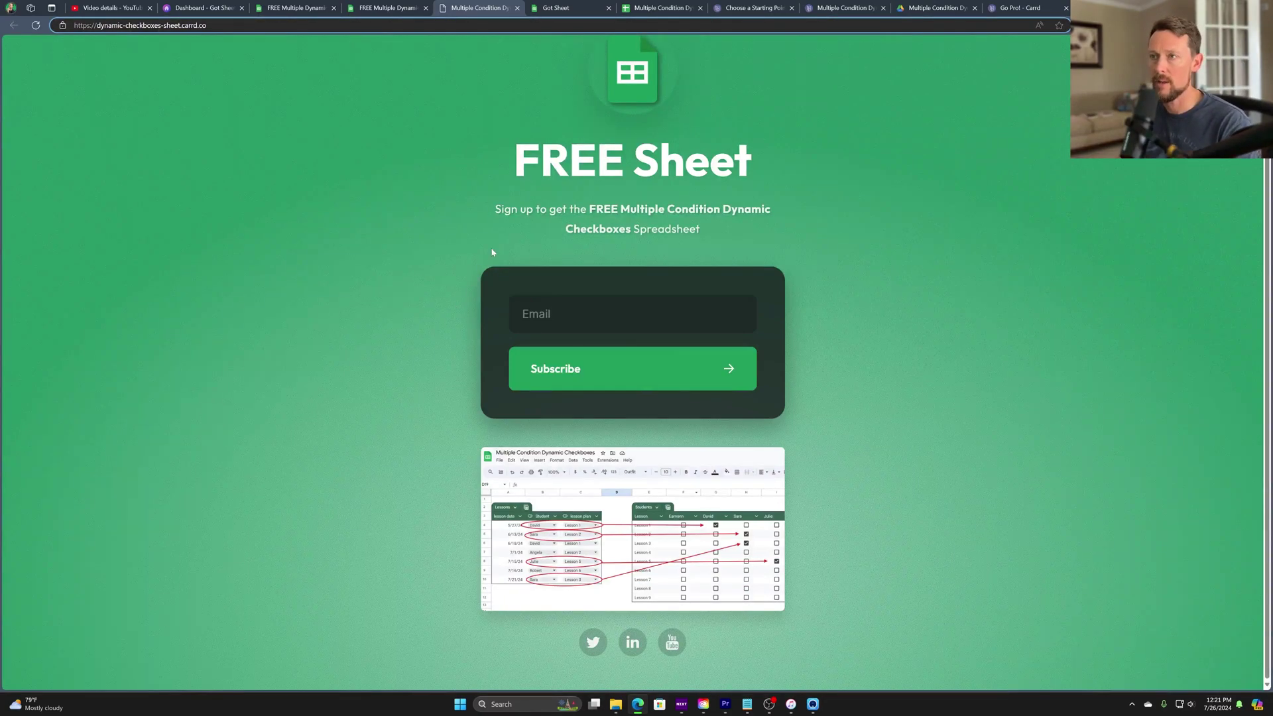
left_click(583, 313)
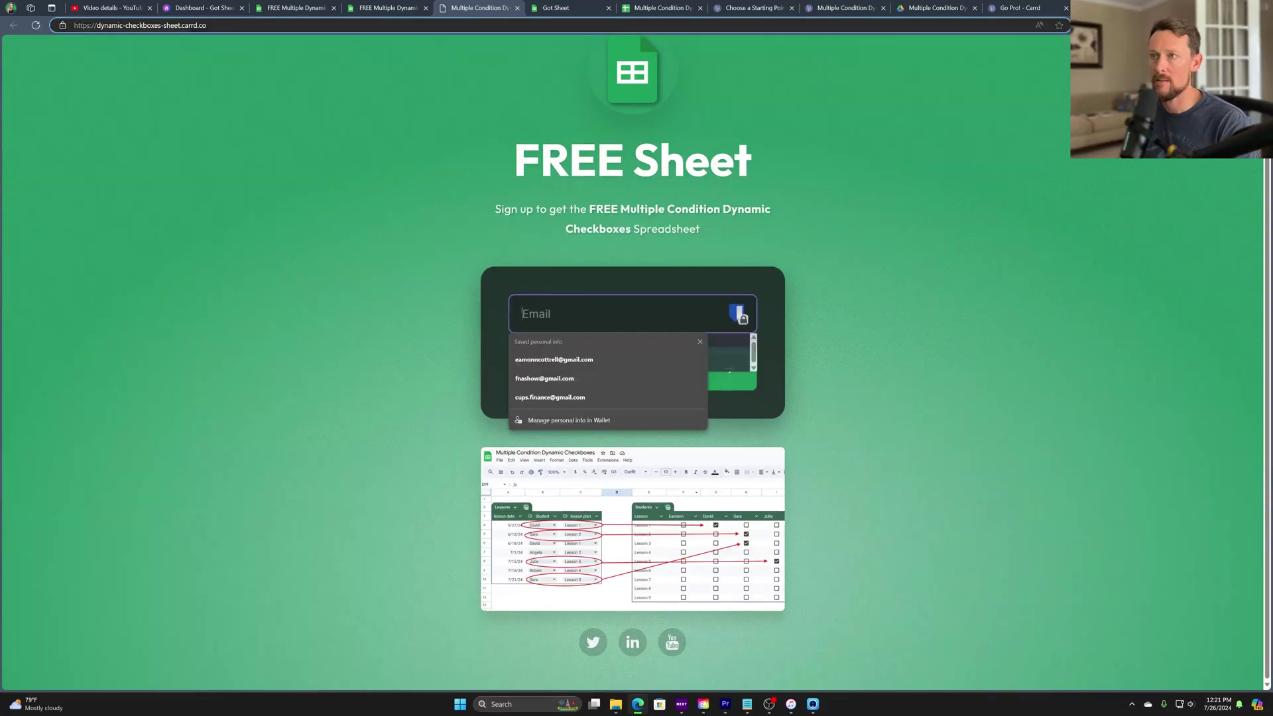
left_click(582, 290)
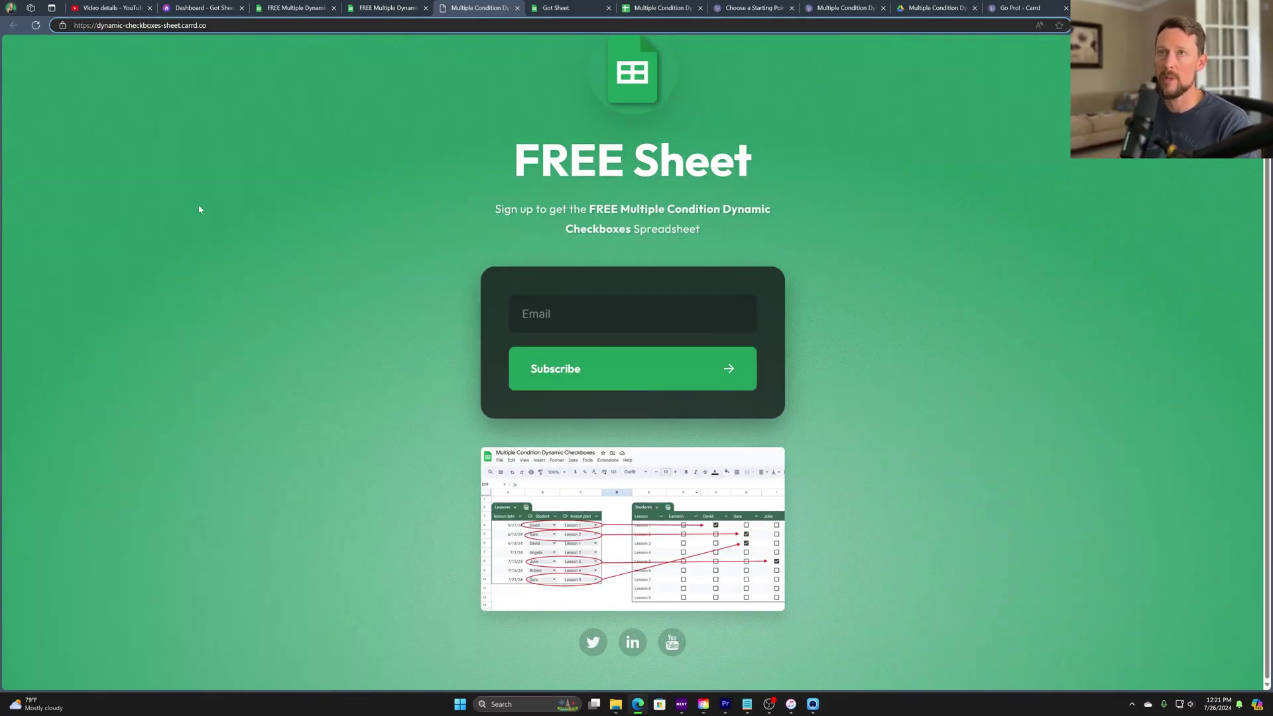
left_click_drag(384, 270, 678, 270)
left_click(635, 219)
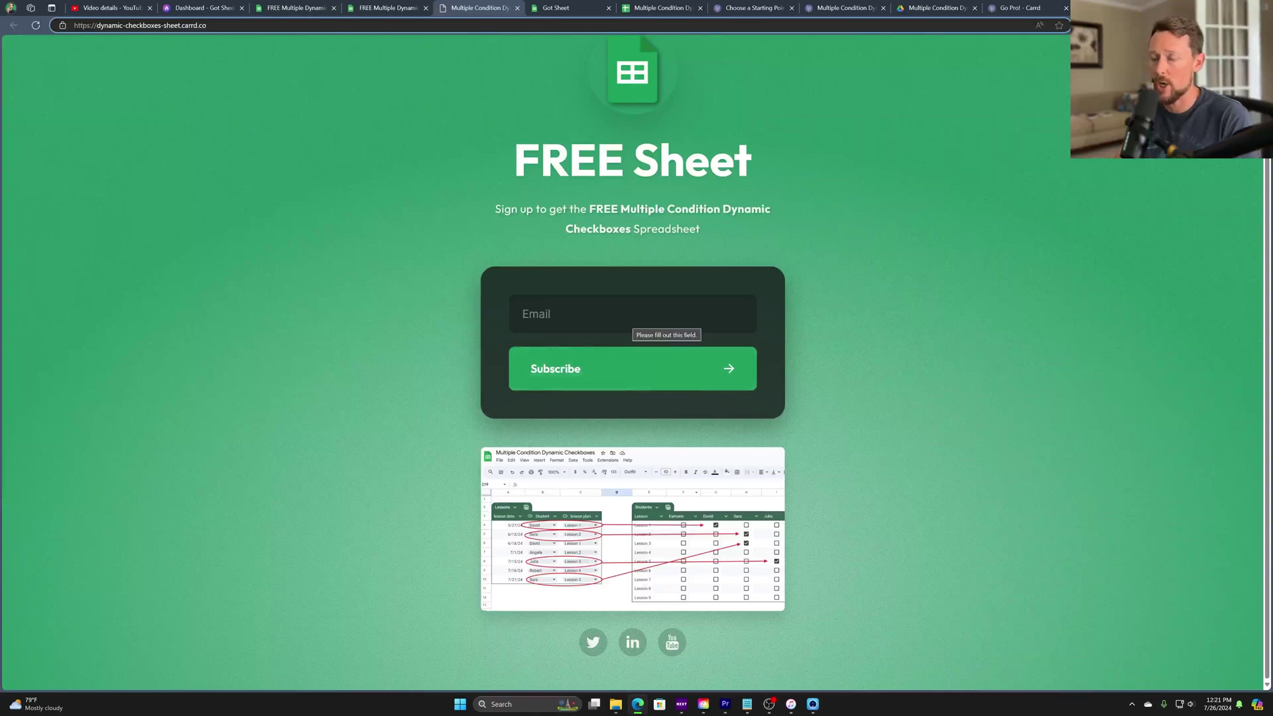
- Enter a test e-mail address in the Email field and submit the signup
left_click(625, 324)
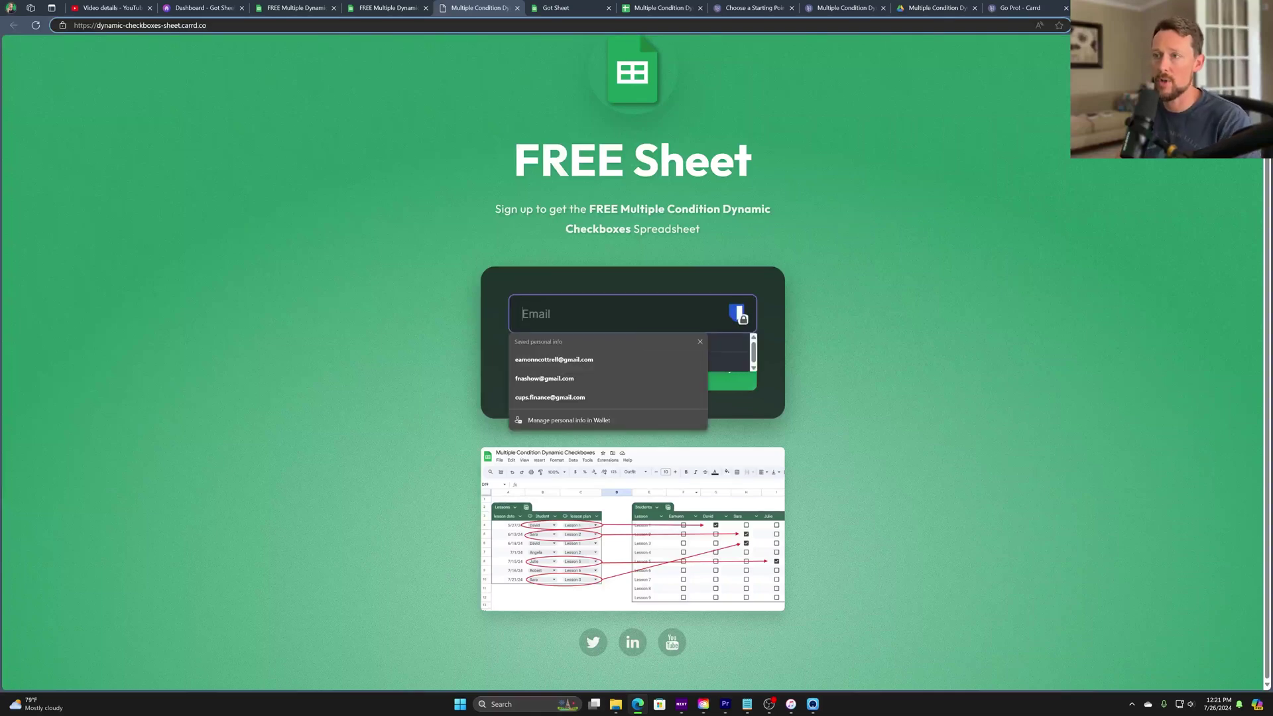
left_click(799, 321)
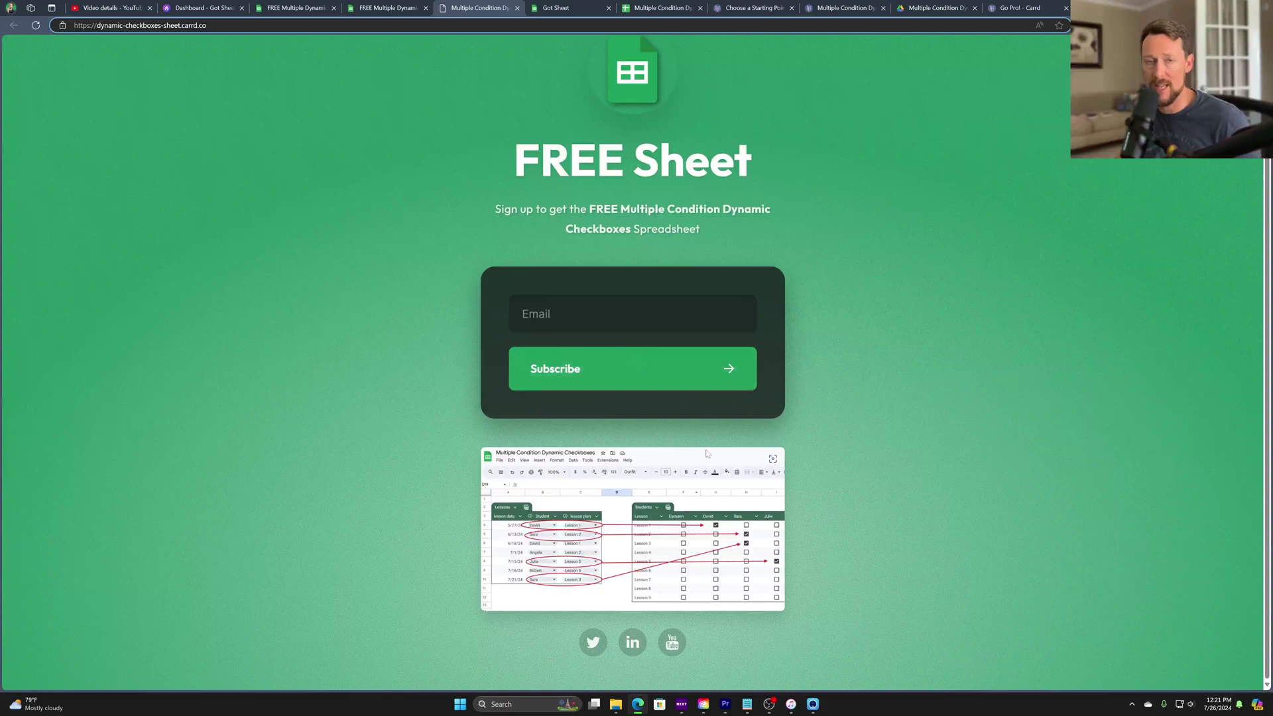
left_click(630, 314)
type("fnah")
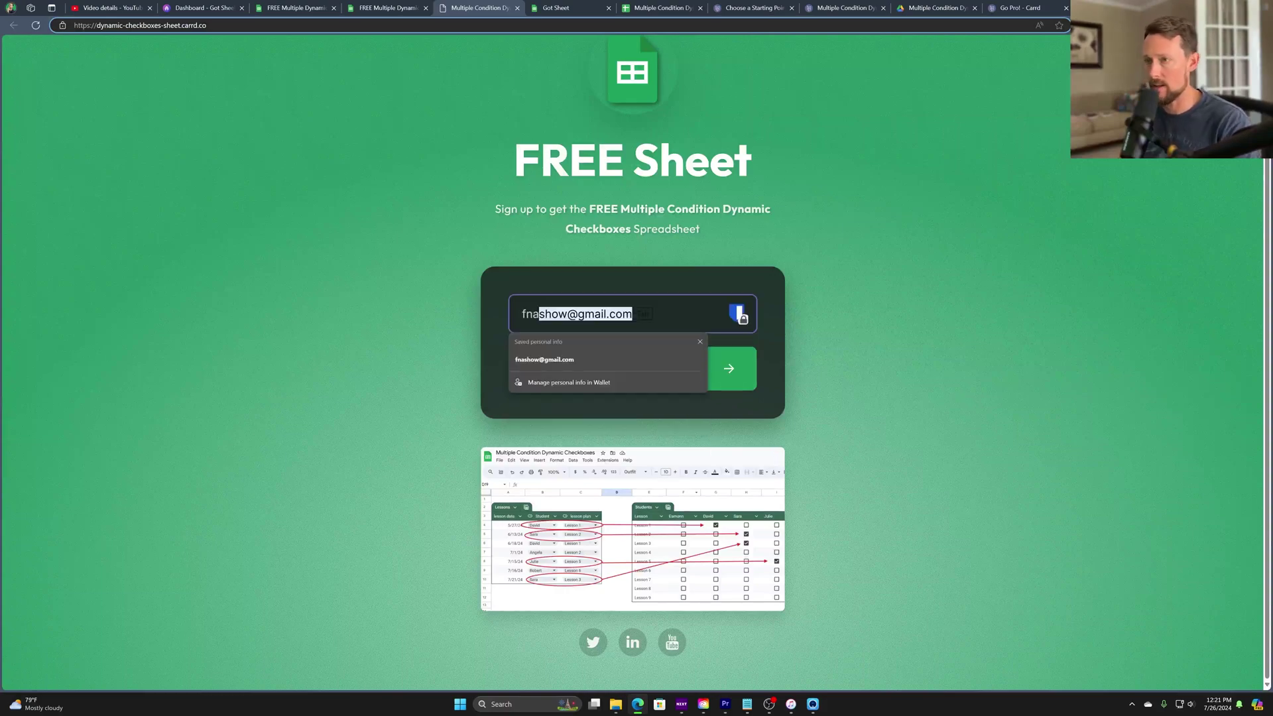
key("BackSpace")
type("s")
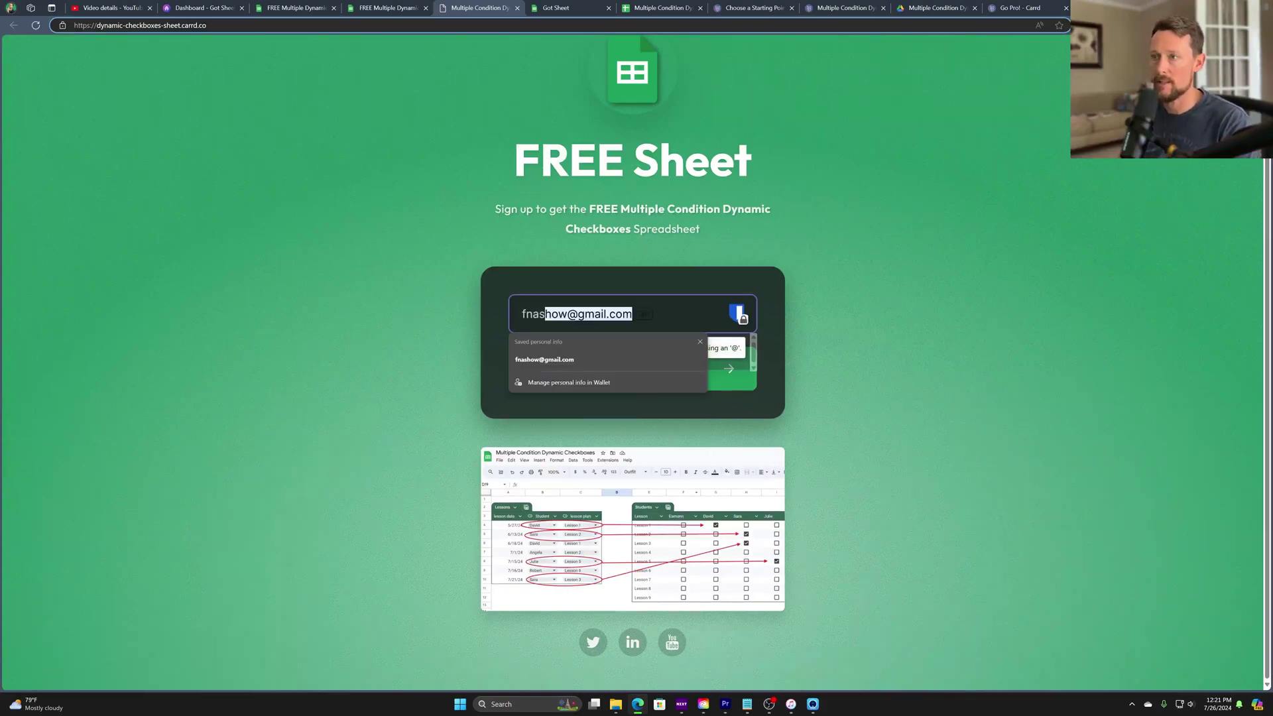
key("Return")
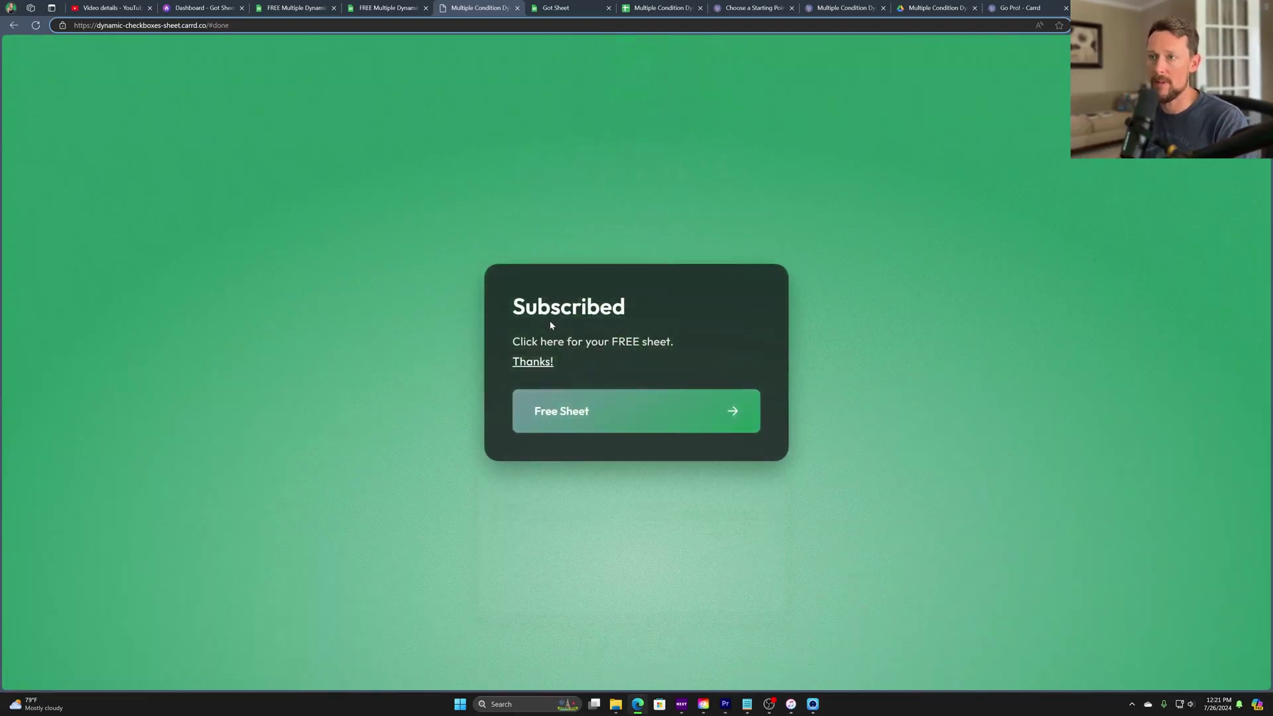
left_click(529, 368)
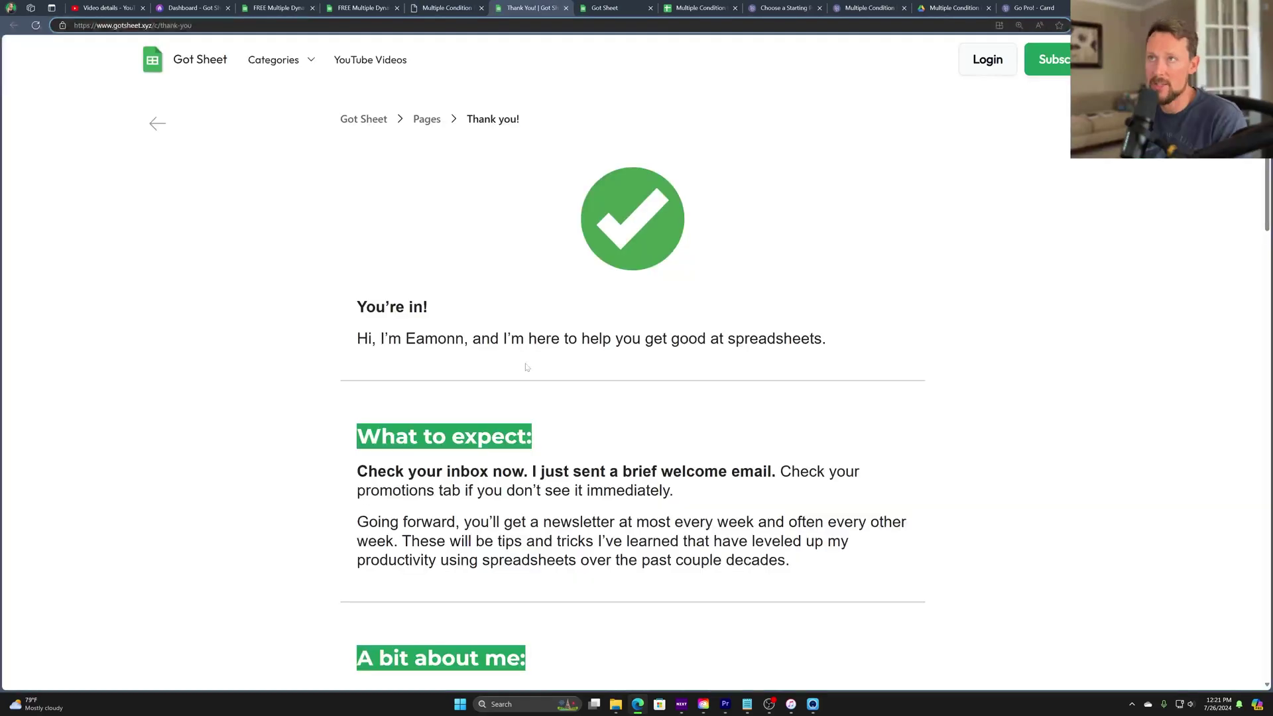
key("ctrl+w")
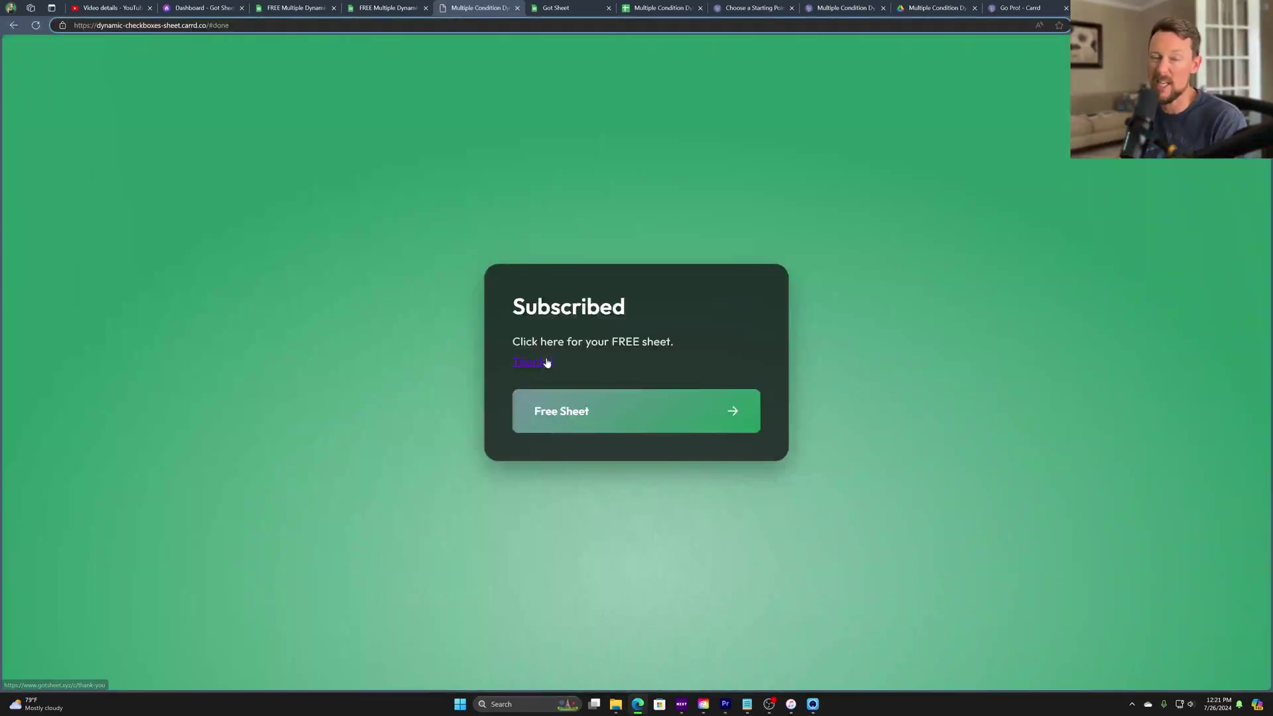
left_click(625, 415)
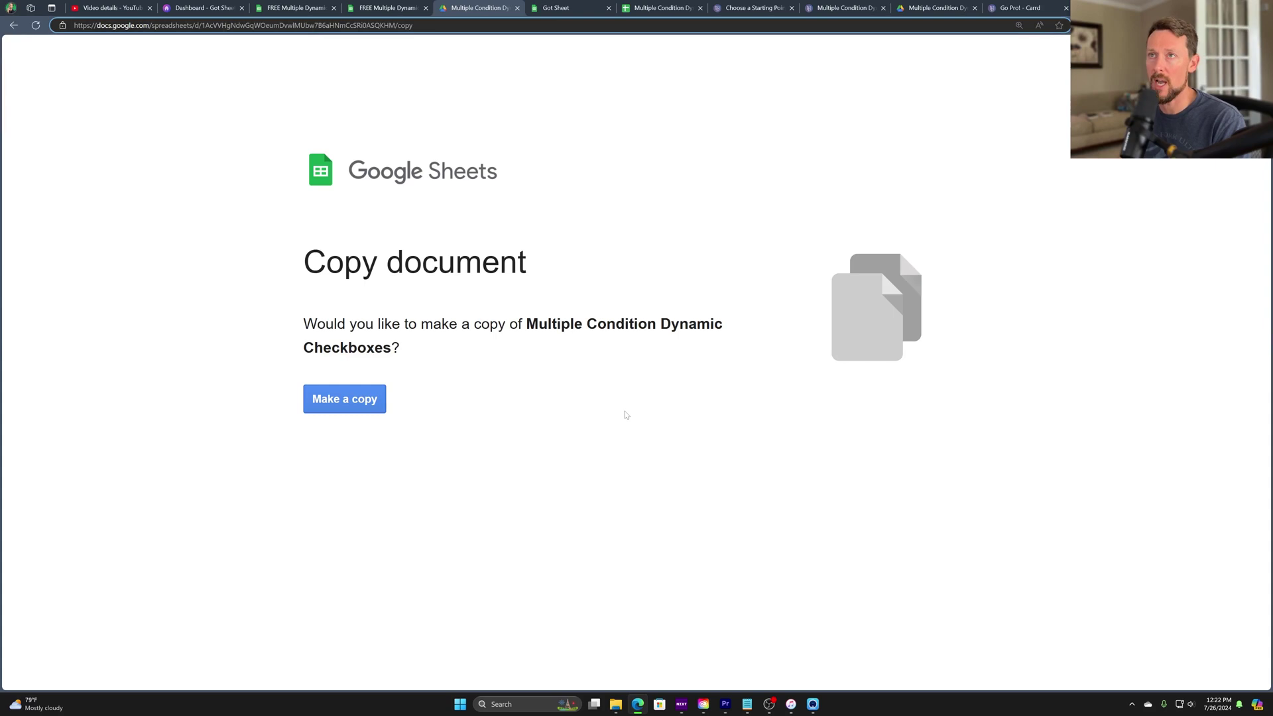
key("alt+Left")
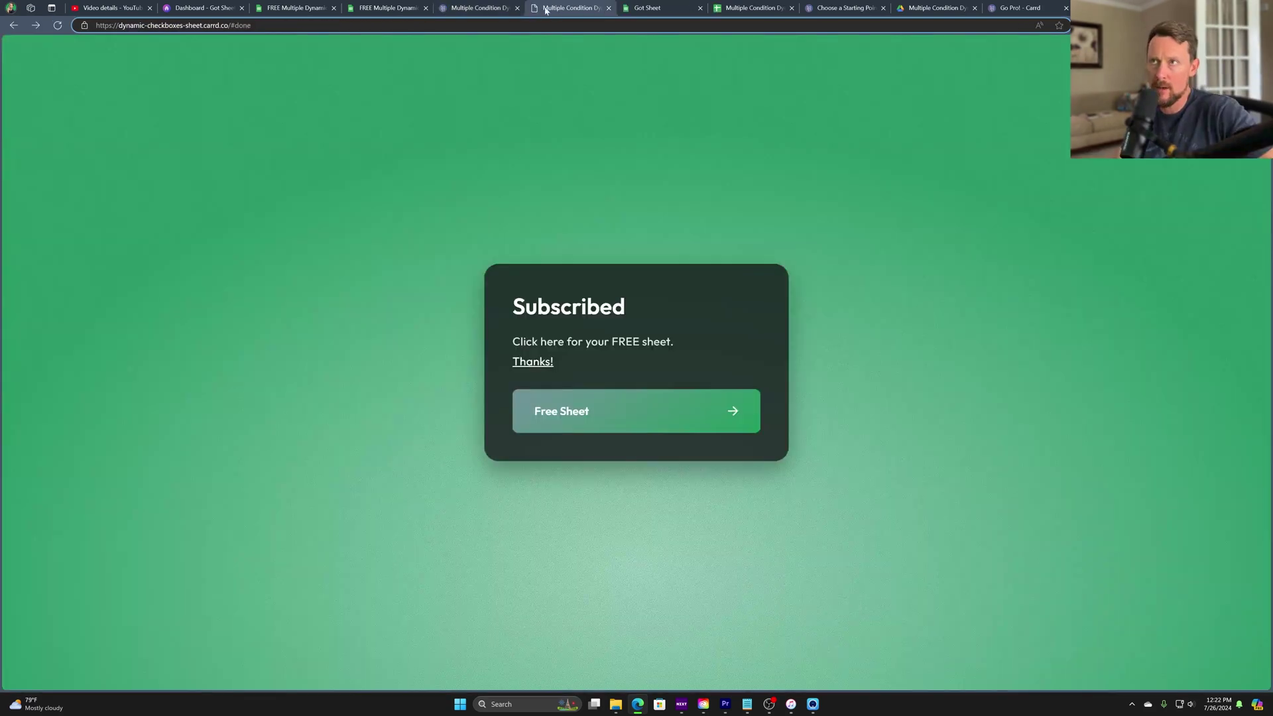
left_click_drag(545, 9, 532, 9)
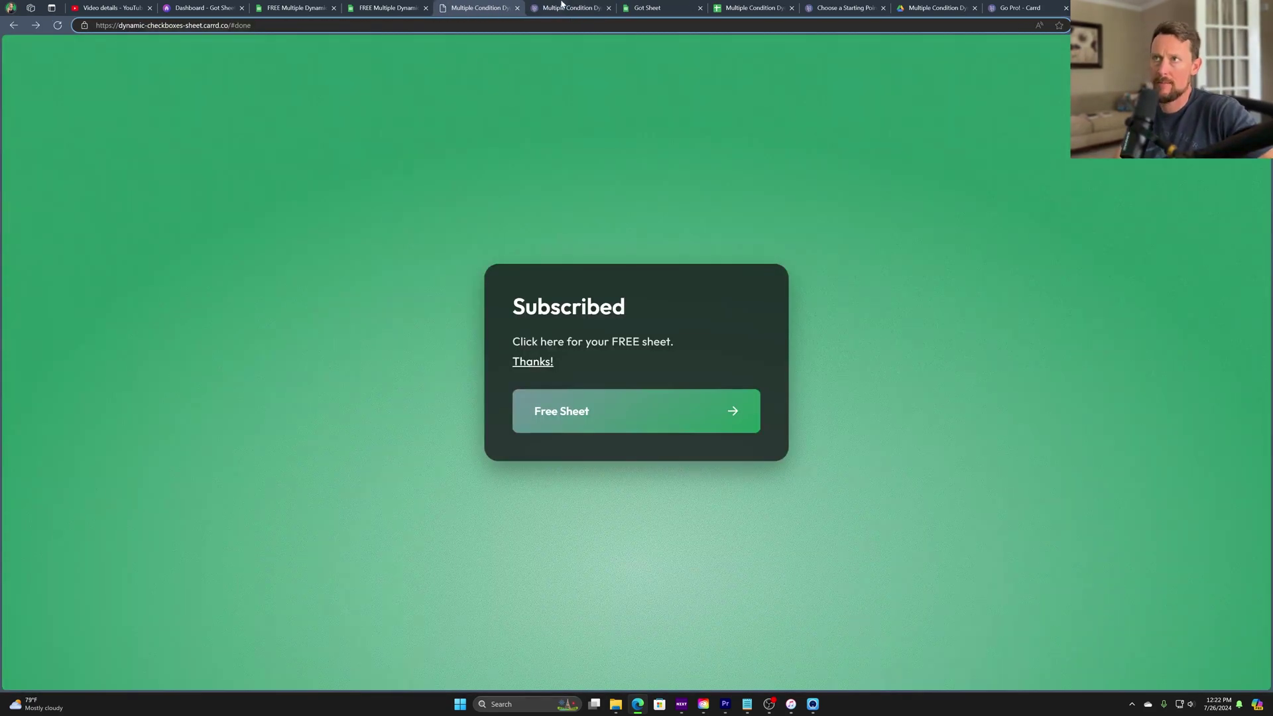
- Open Carrd's starting-point chooser and browse the Profile and Landing templates
left_click(855, 8)
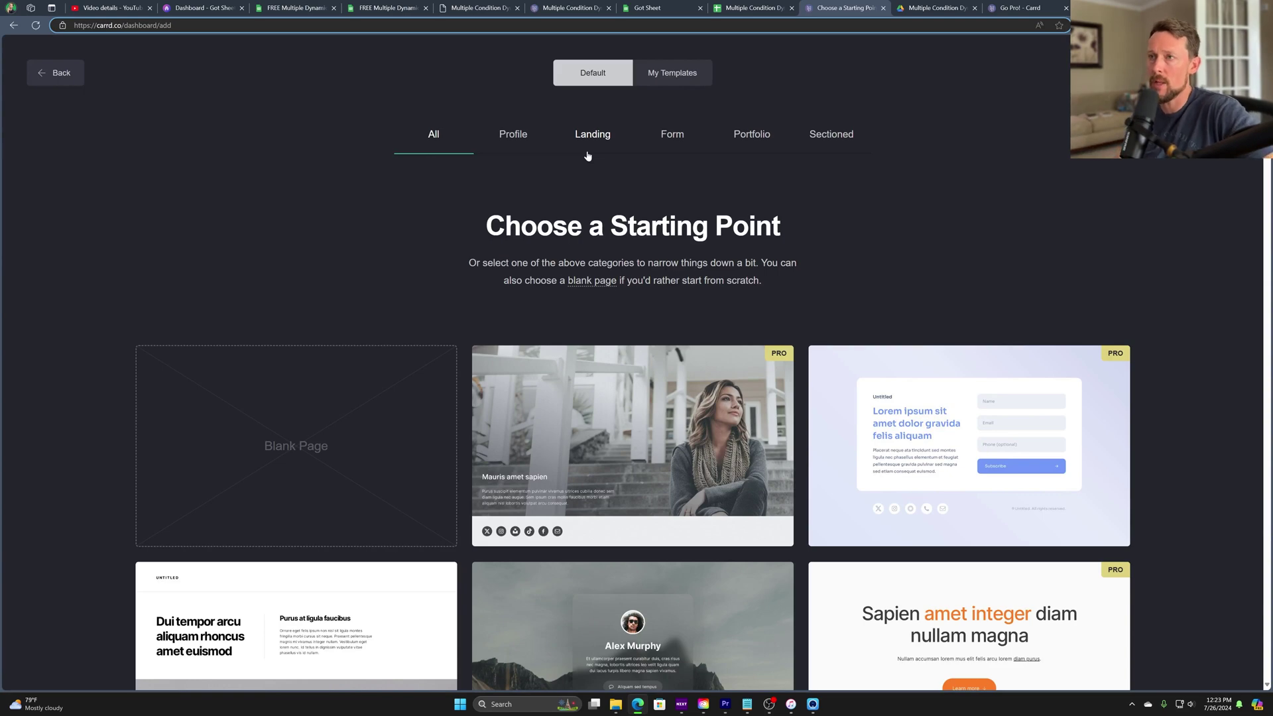
scroll(654, 230, "down", 1)
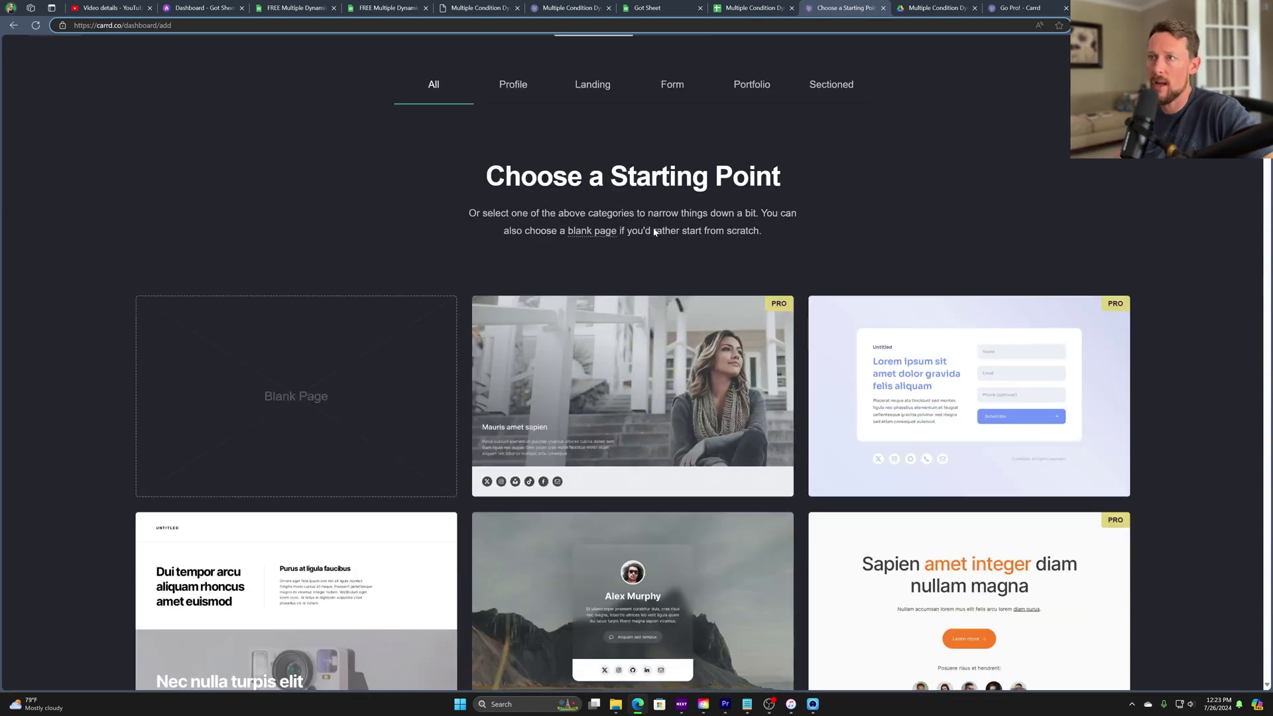
scroll(573, 181, "up", 1)
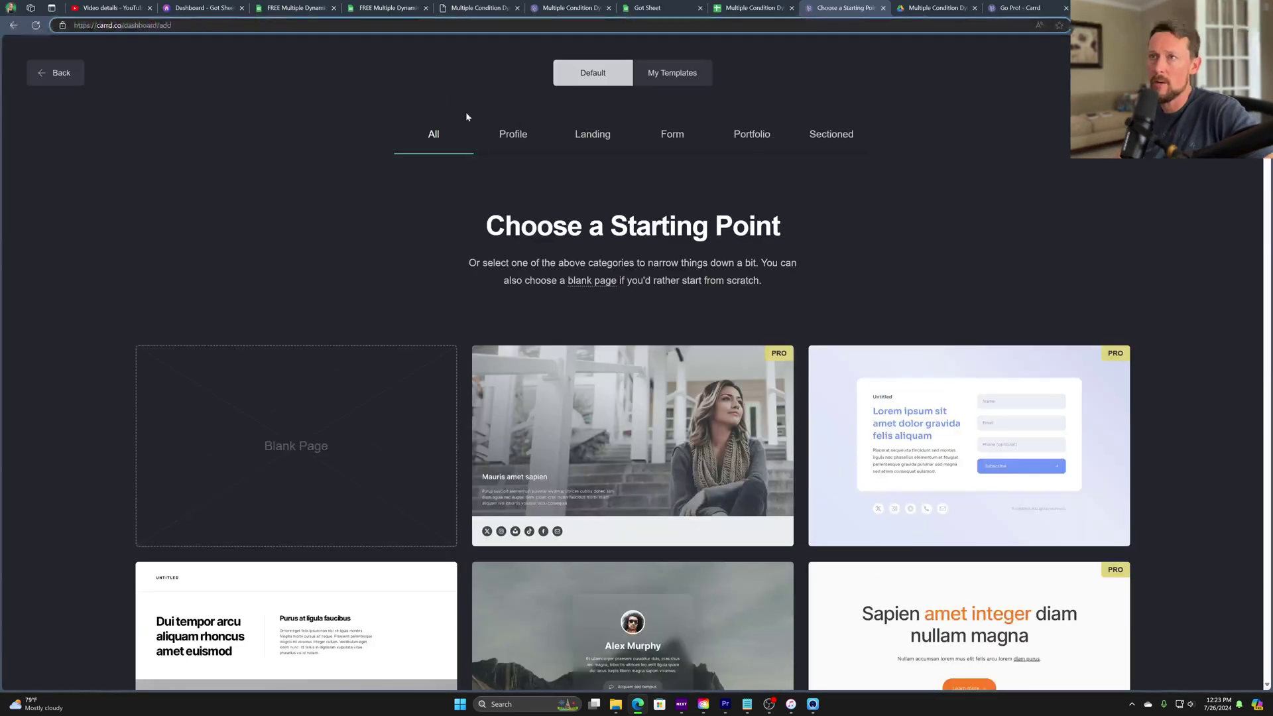
left_click(515, 135)
scroll(629, 260, "down", 4)
mouse_move(629, 260)
scroll(628, 260, "up", 4)
left_click(591, 134)
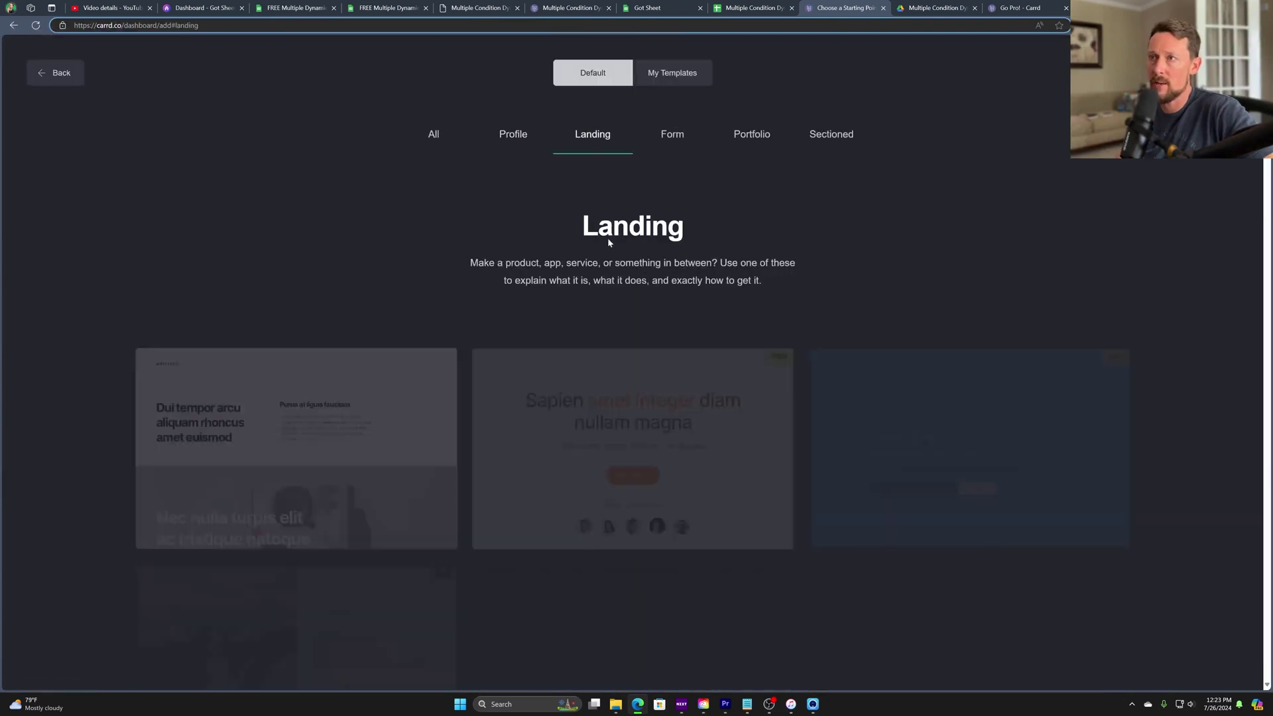
scroll(607, 239, "down", 8)
scroll(614, 265, "down", 4)
scroll(612, 272, "up", 12)
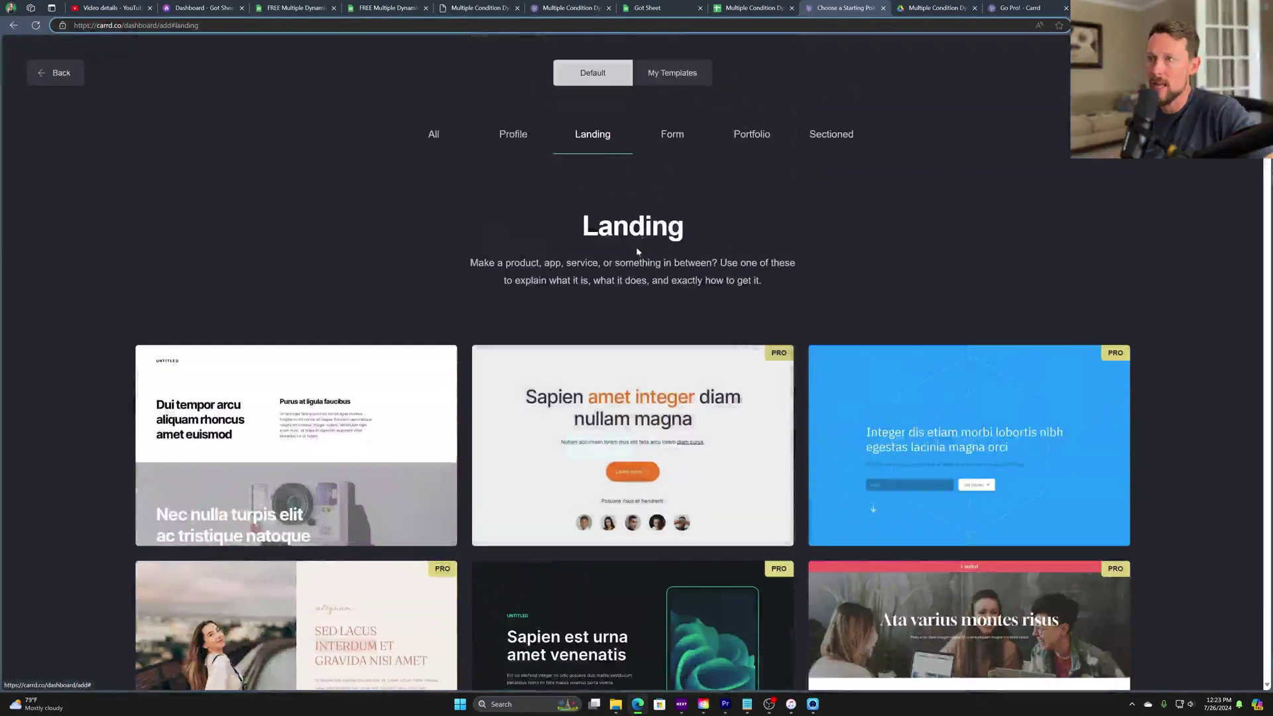
- Browse the Form and Portfolio templates, then return to the FREE Sheet editor
left_click(676, 136)
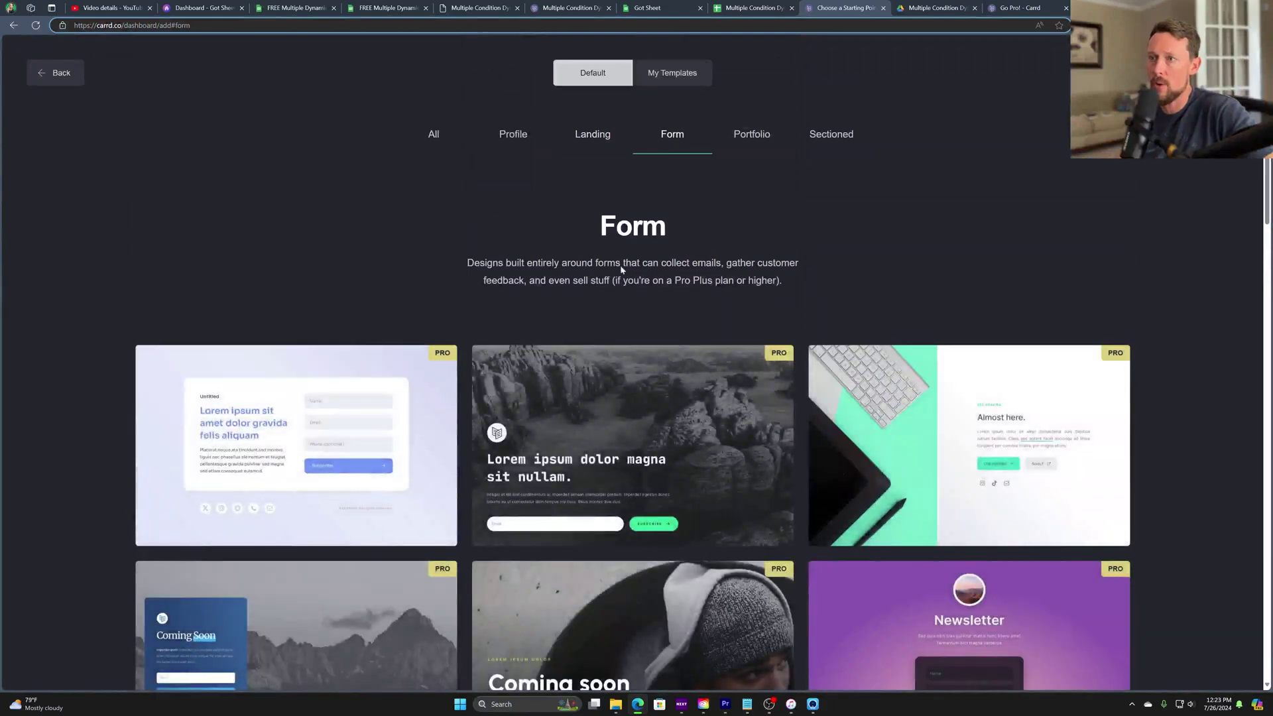
scroll(590, 376, "down", 3)
mouse_move(590, 376)
scroll(590, 376, "up", 3)
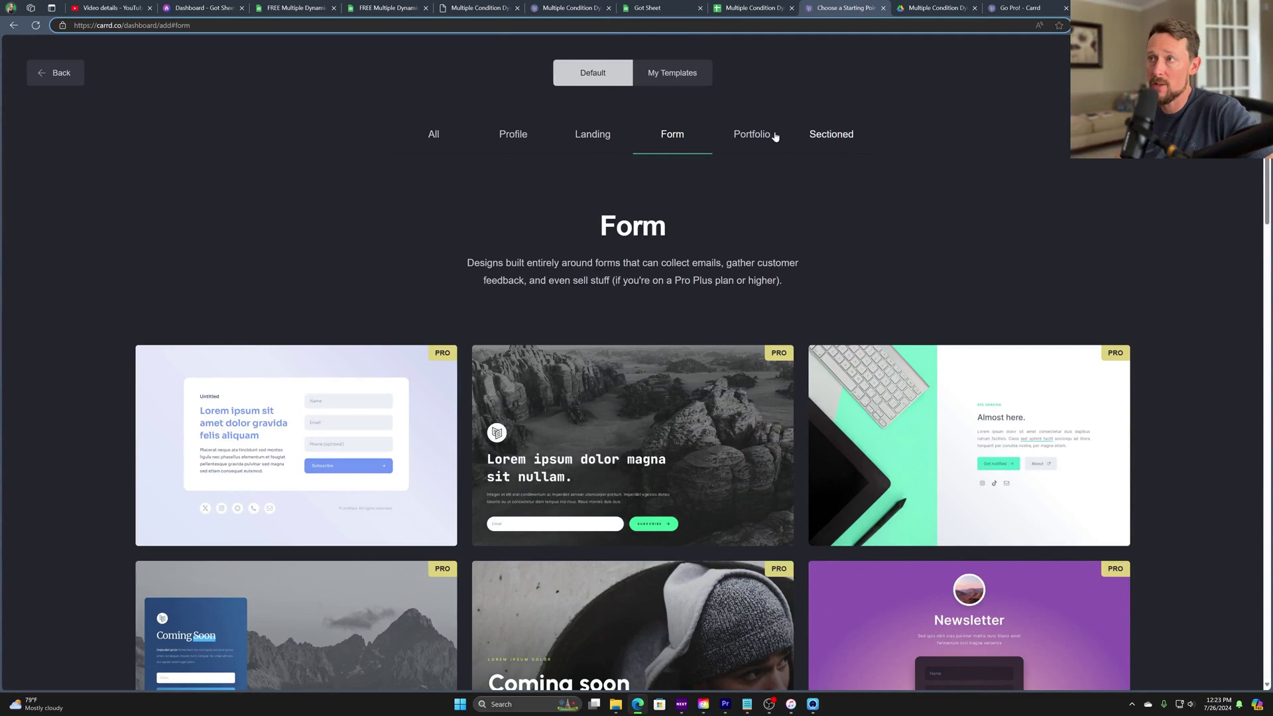
left_click(753, 135)
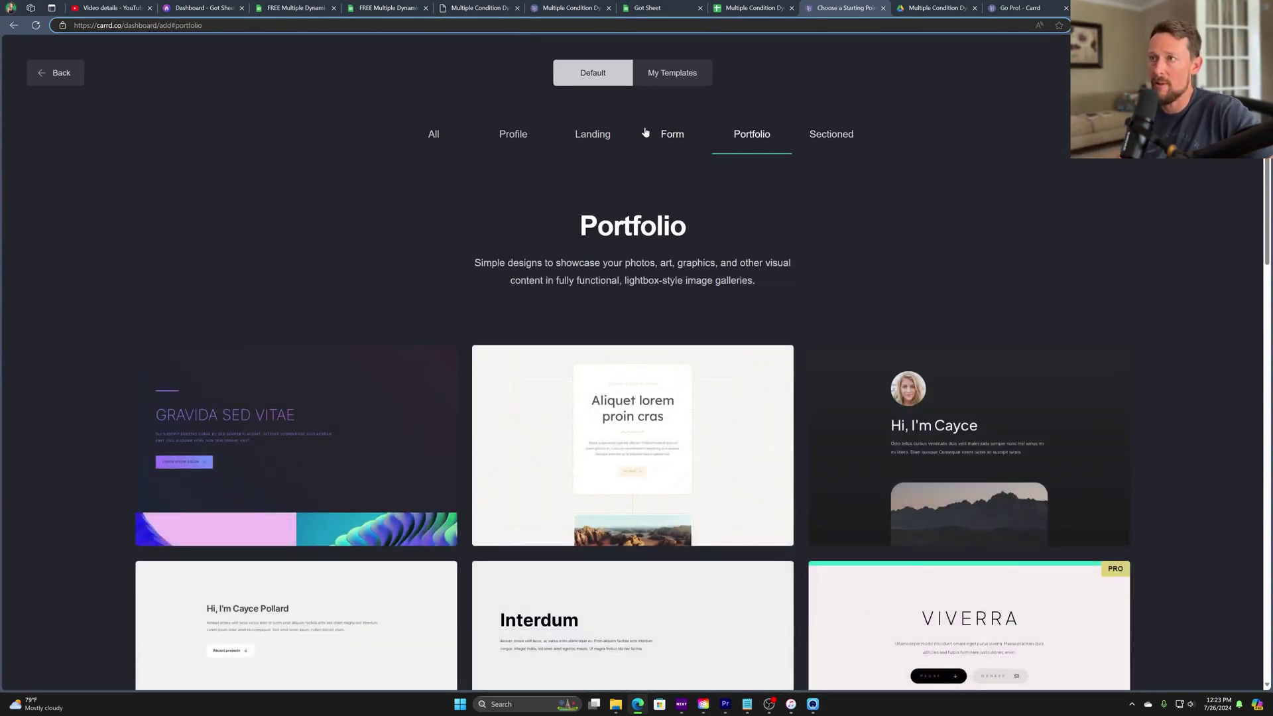
left_click(663, 140)
scroll(770, 317, "down", 3)
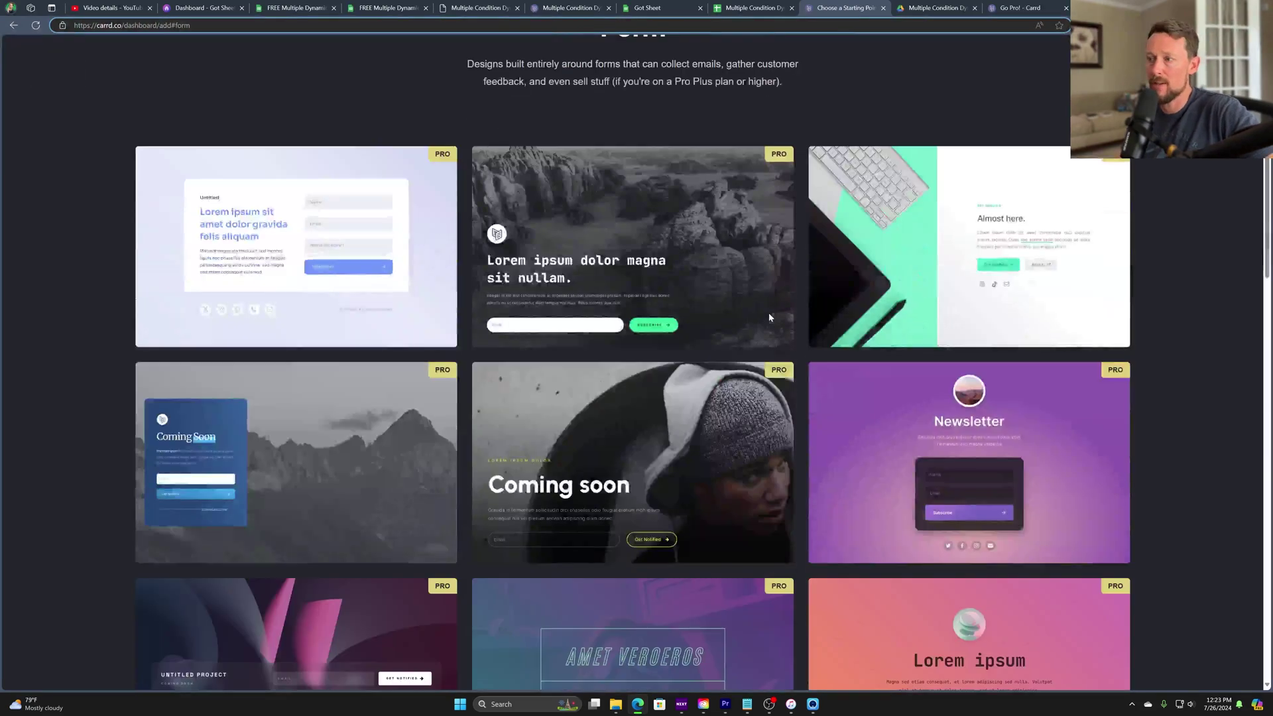
scroll(770, 317, "down", 1)
mouse_move(1069, 352)
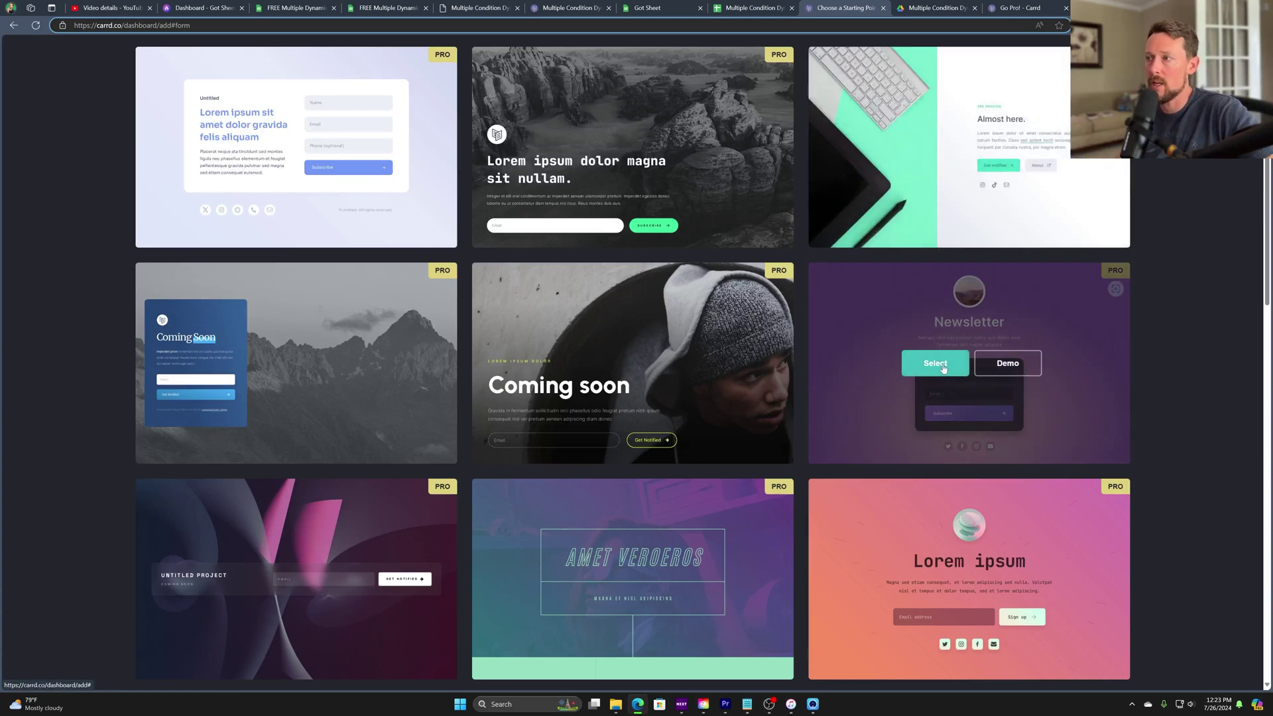
left_click(570, 7)
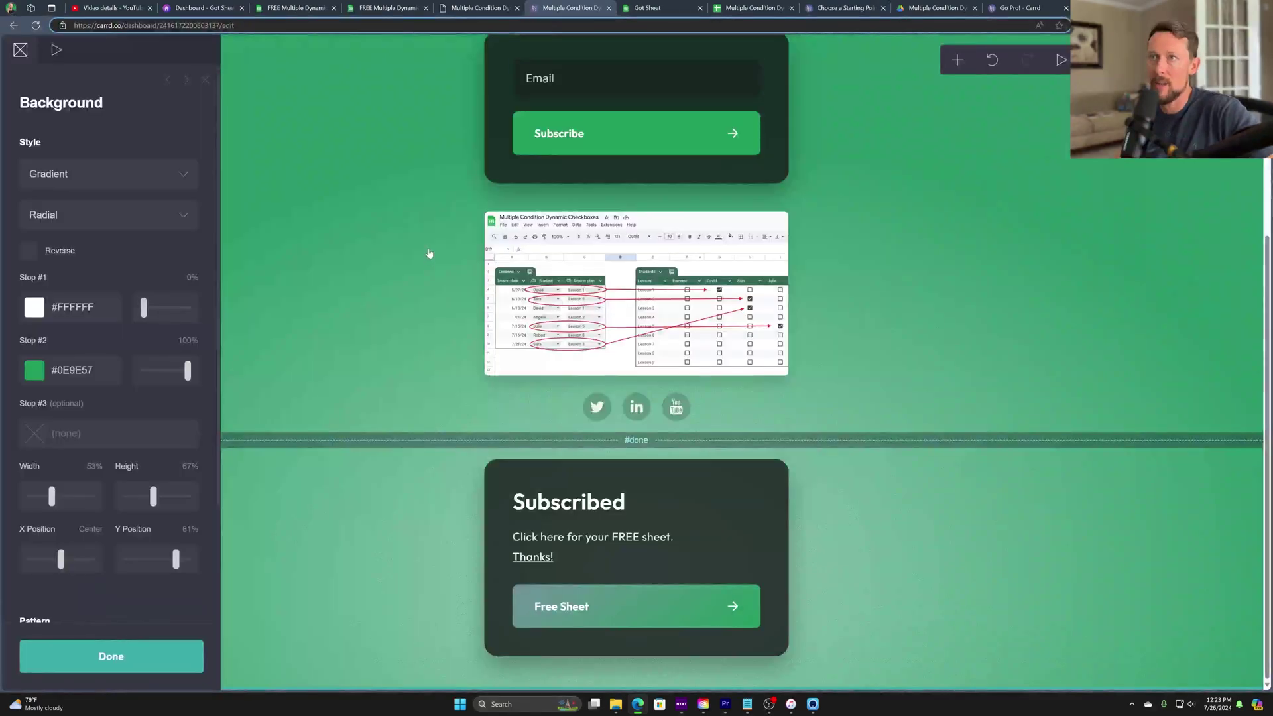
- Close the background settings and inspect the sheet icon, FREE Sheet heading and social icons
left_click(79, 657)
scroll(520, 336, "up", 10)
left_click(818, 253)
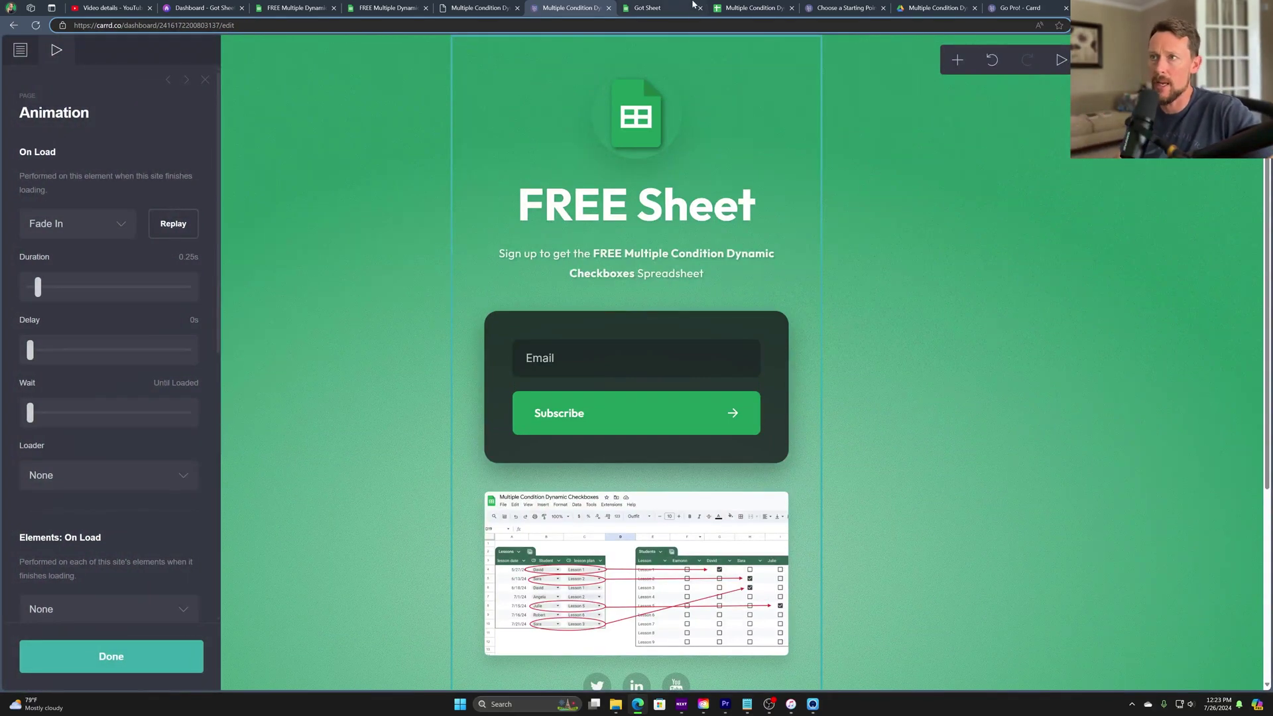
left_click(630, 120)
left_click(614, 219)
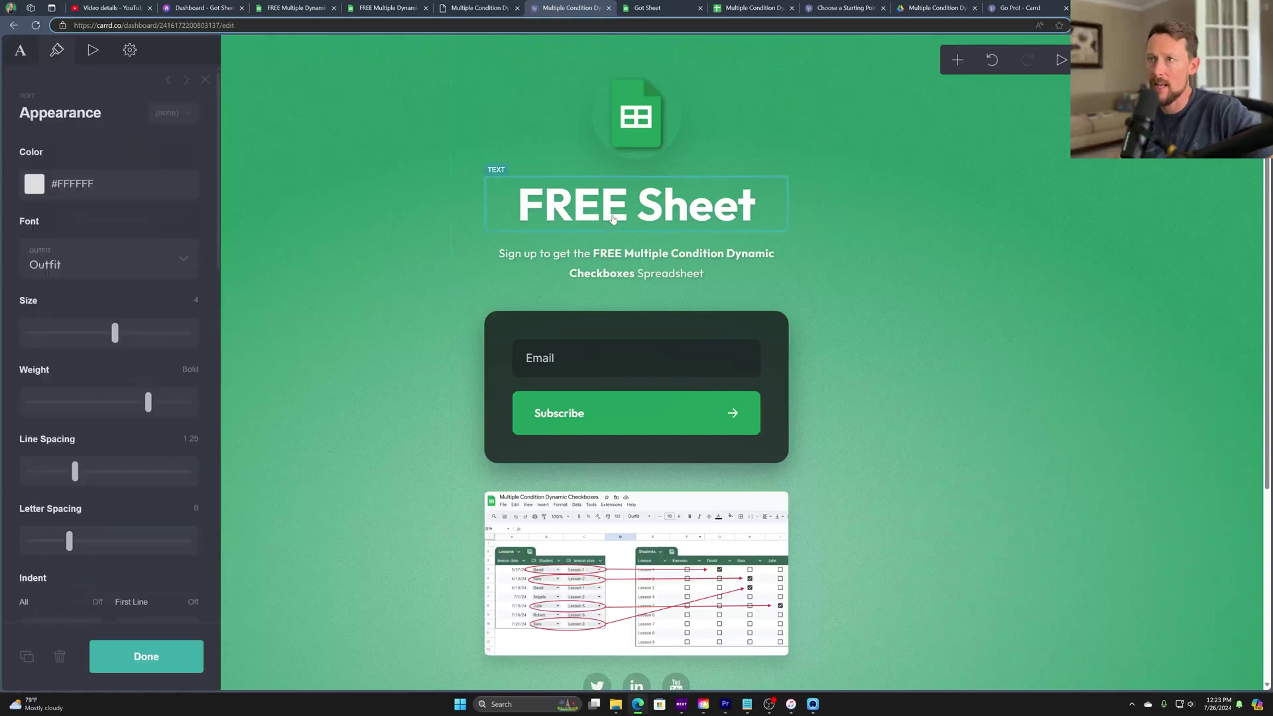
scroll(631, 597, "down", 2)
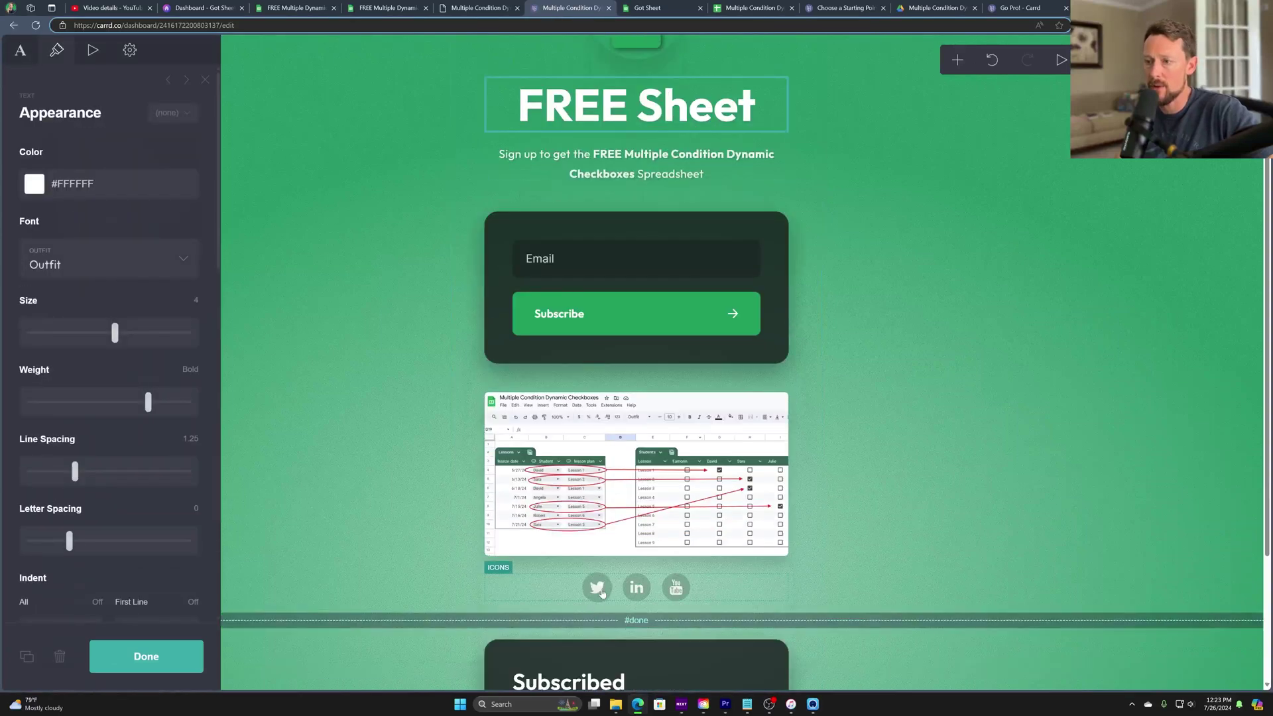
left_click(639, 591)
left_click(639, 590)
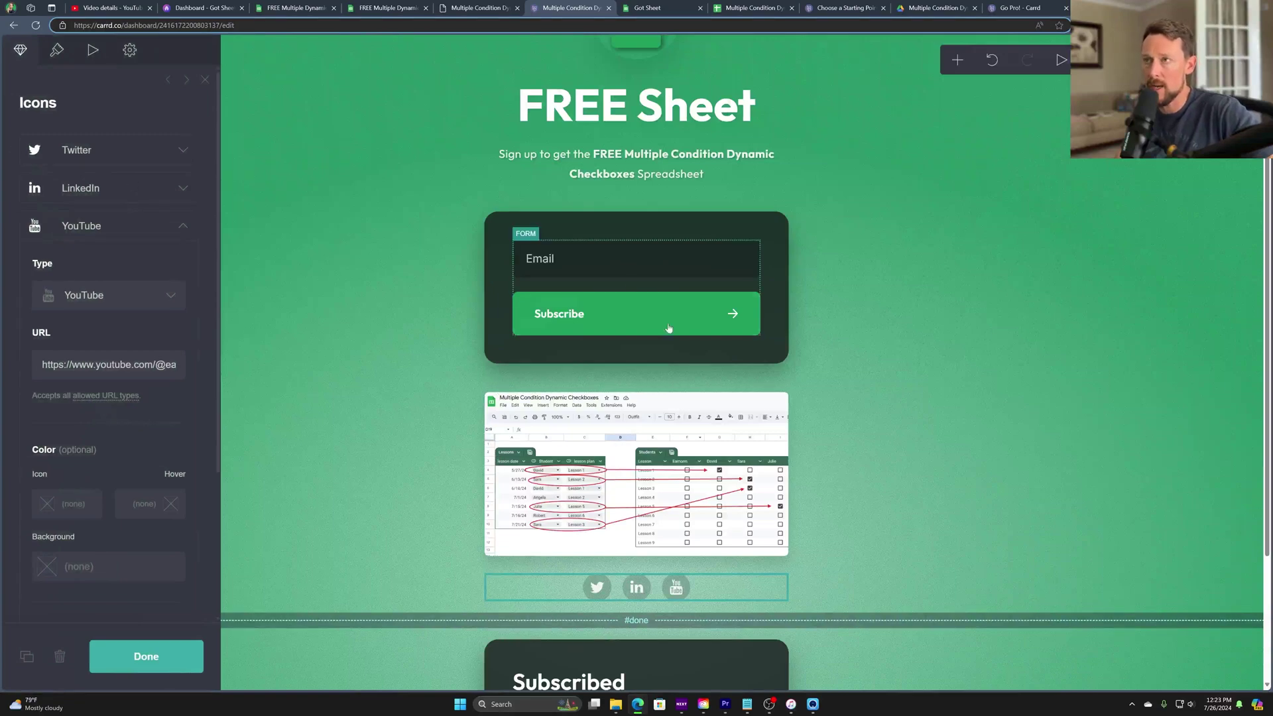
left_click(696, 118)
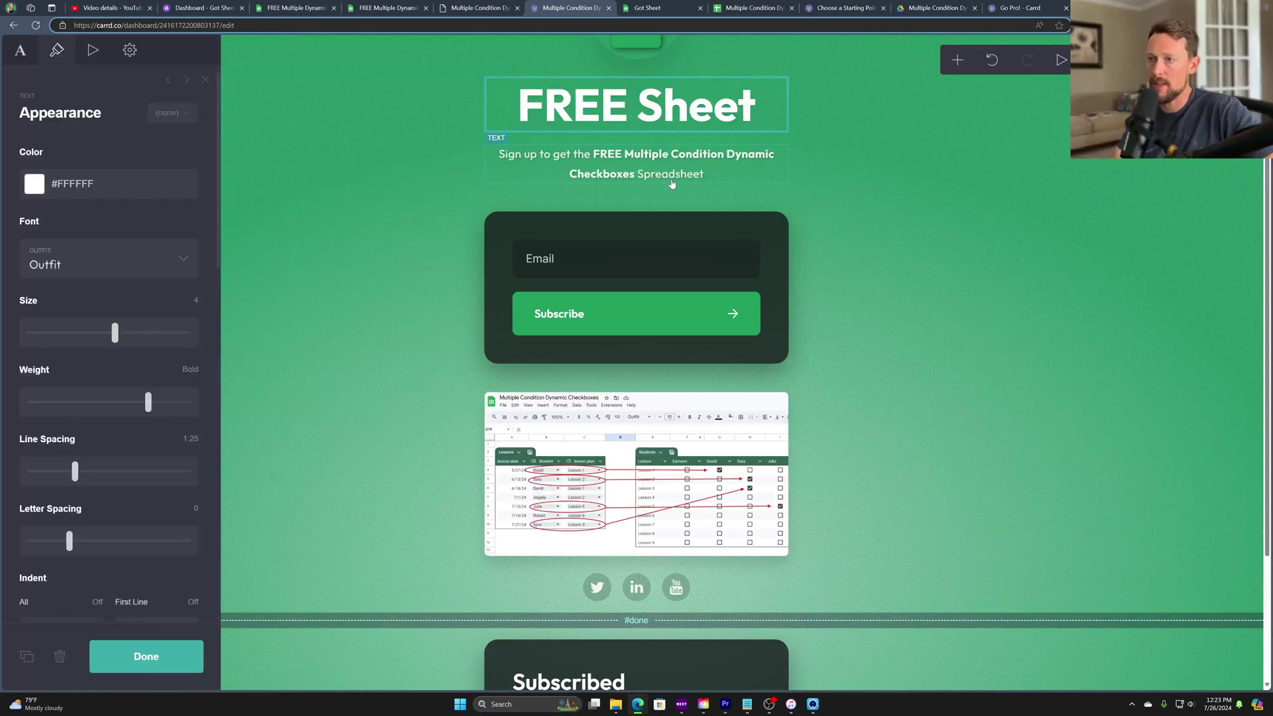
scroll(672, 184, "down", 3)
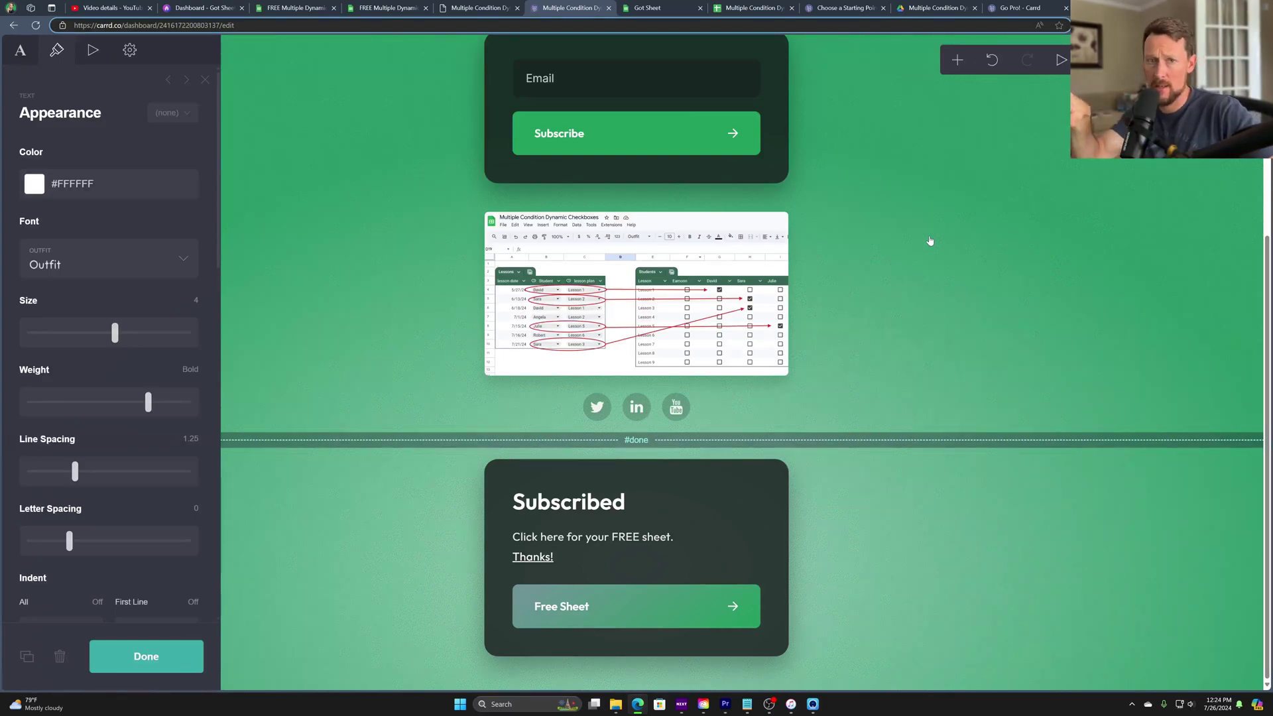
scroll(931, 240, "up", 4)
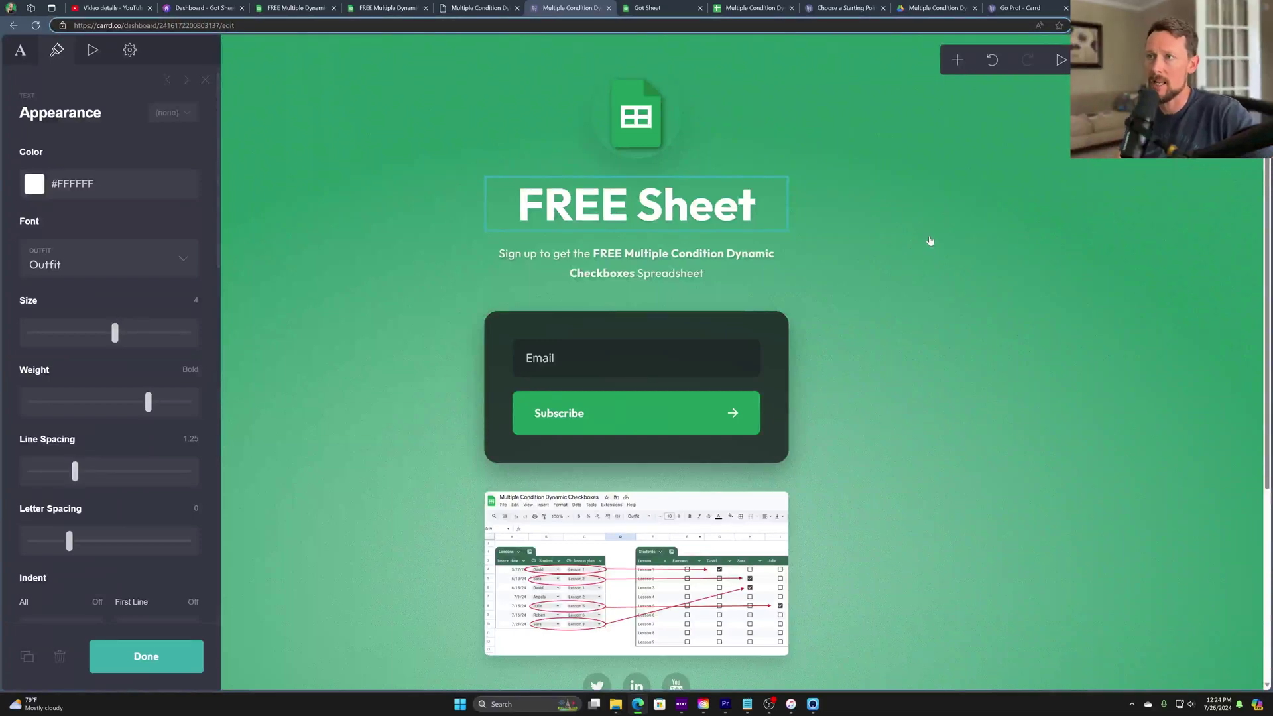
scroll(891, 331, "down", 3)
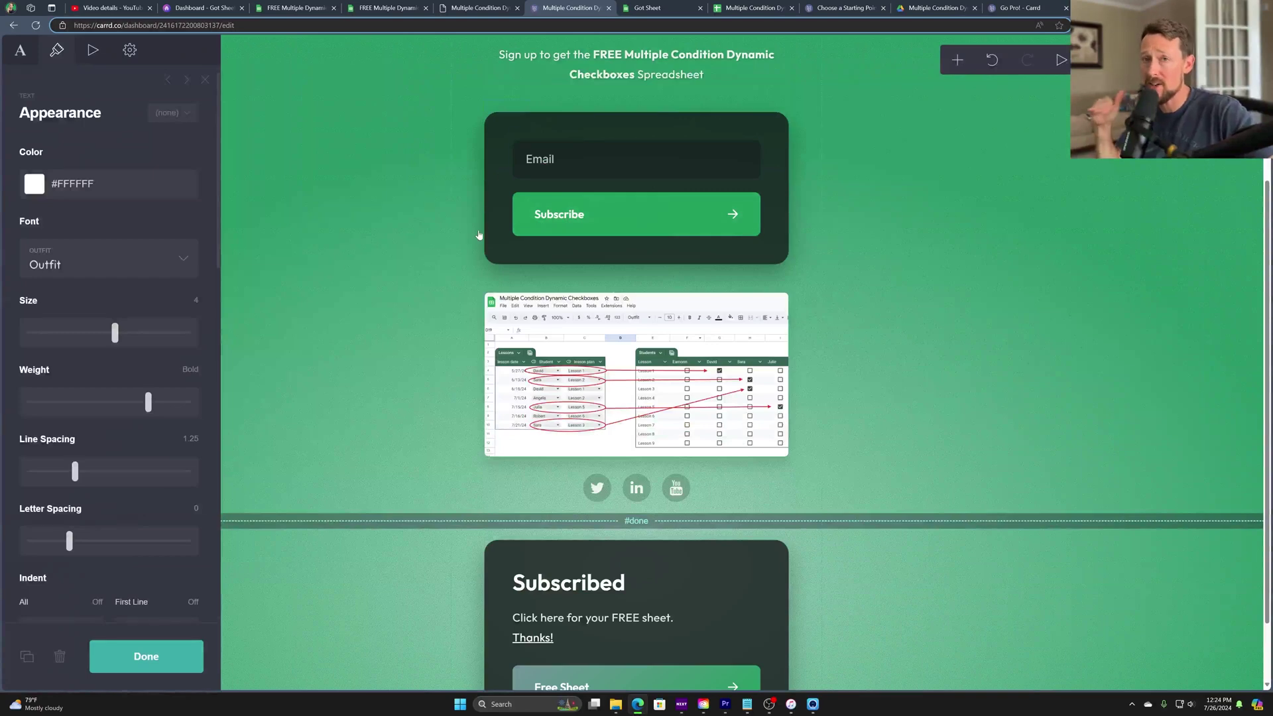
- Inspect the form container, screenshot image and email signup form, ending on the form's settings
left_click(517, 139)
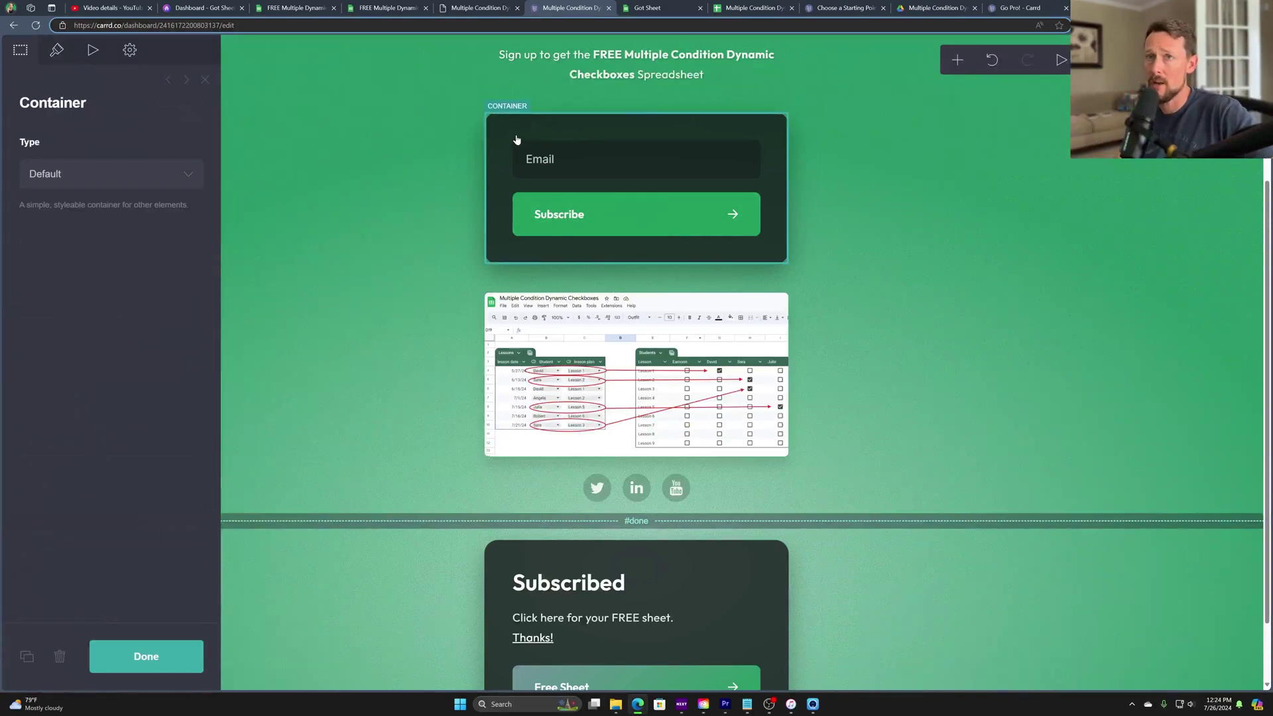
left_click(757, 195)
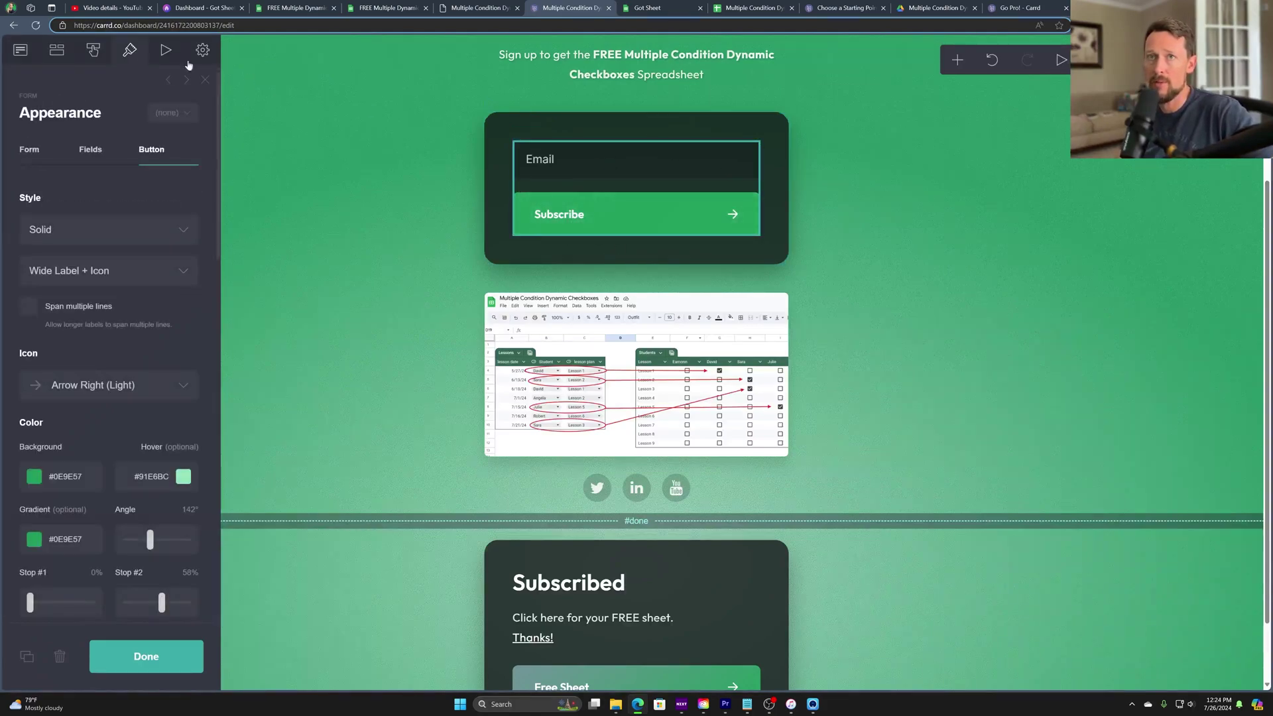
left_click(504, 342)
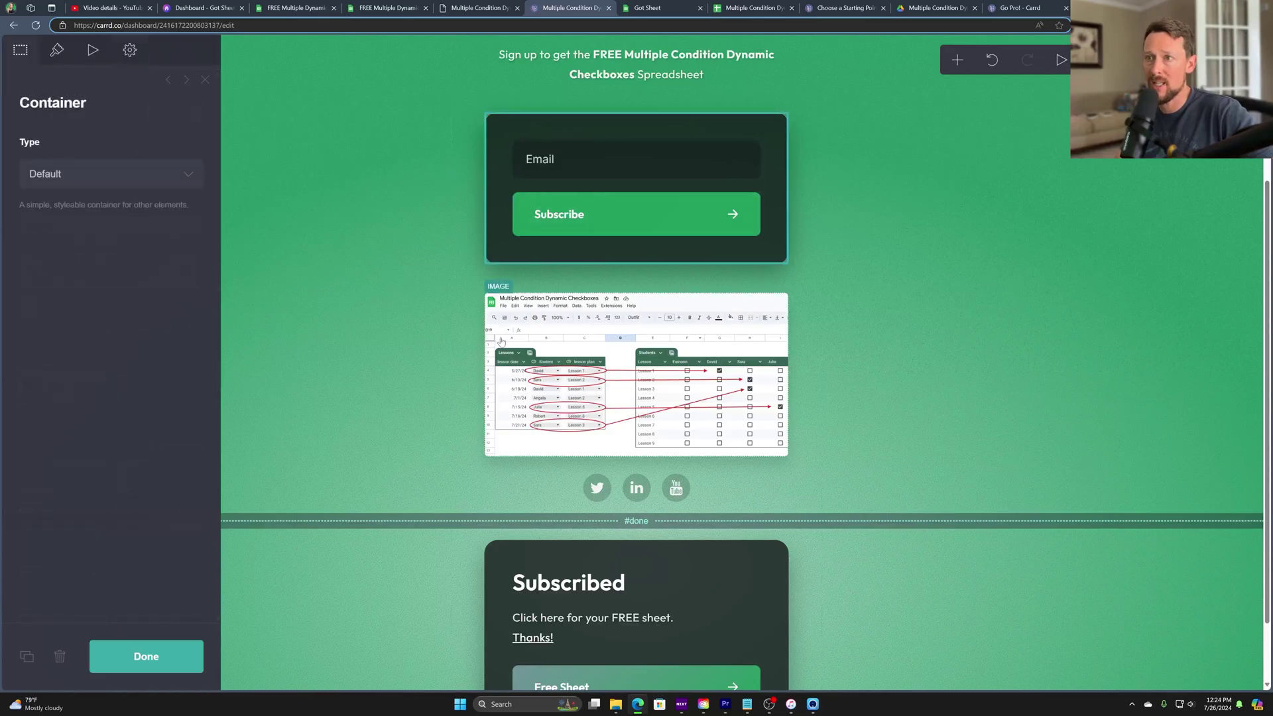
left_click(504, 342)
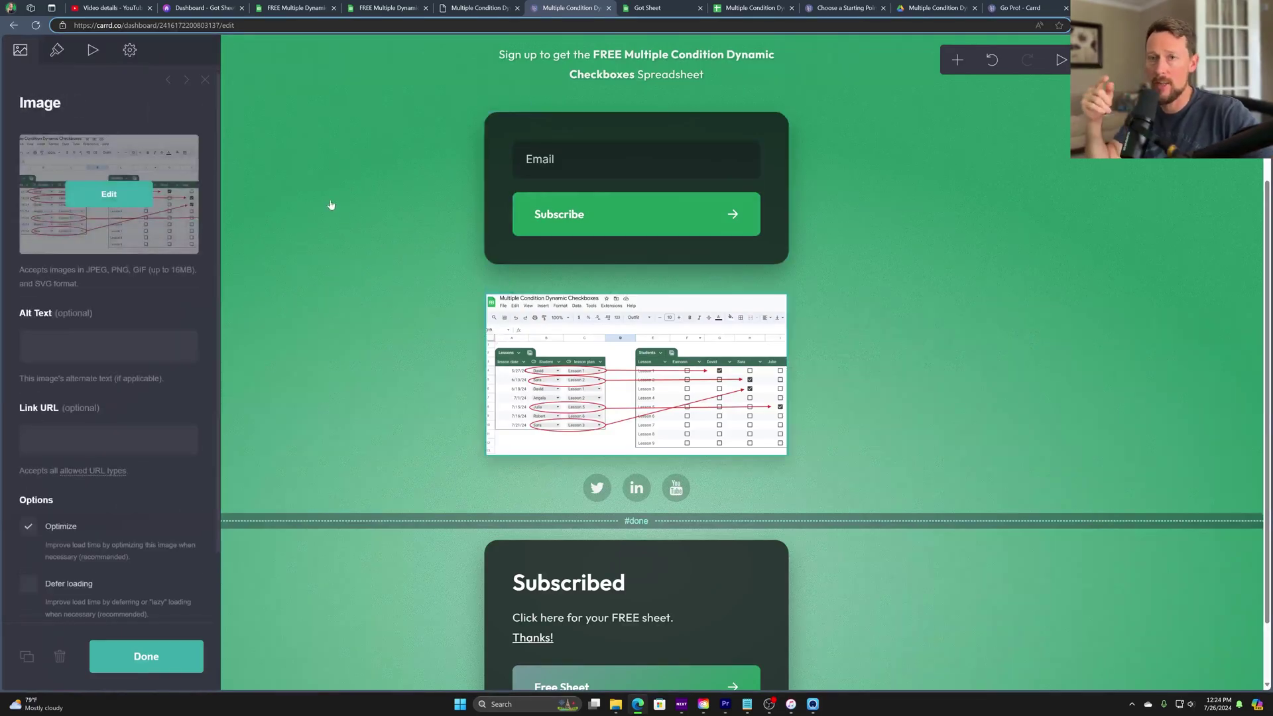
scroll(161, 474, "down", 2)
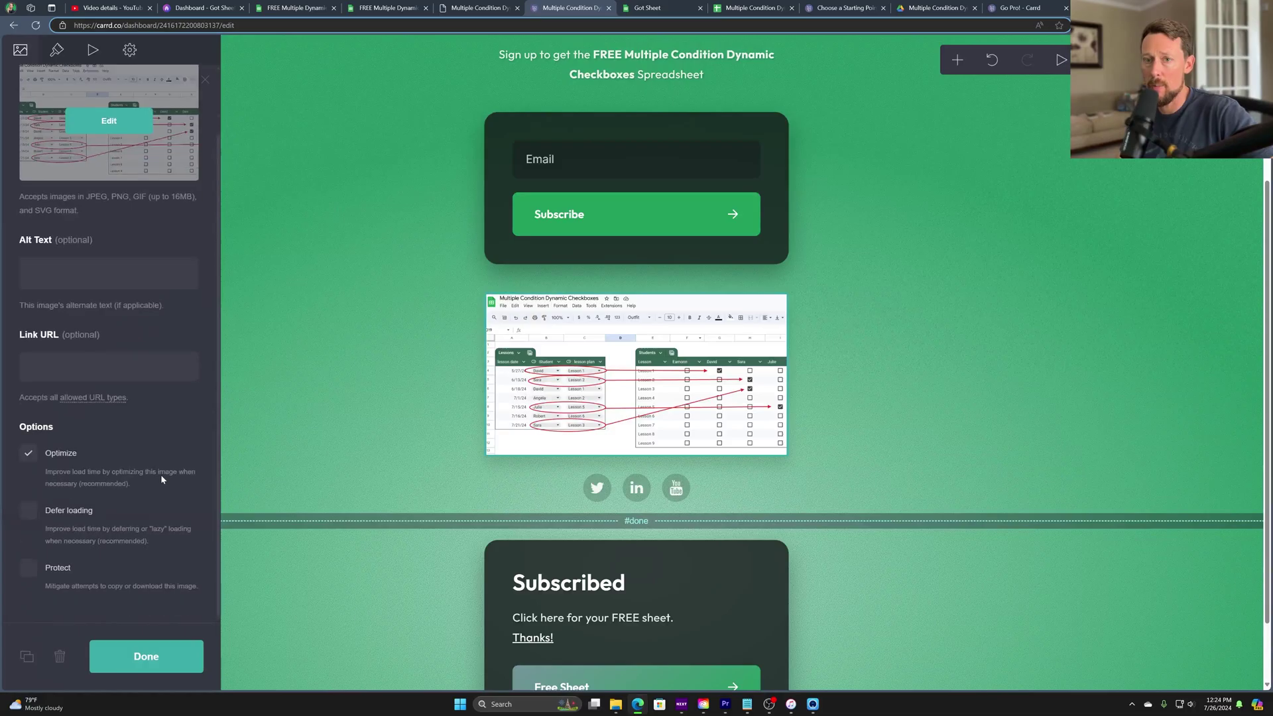
scroll(154, 262, "up", 2)
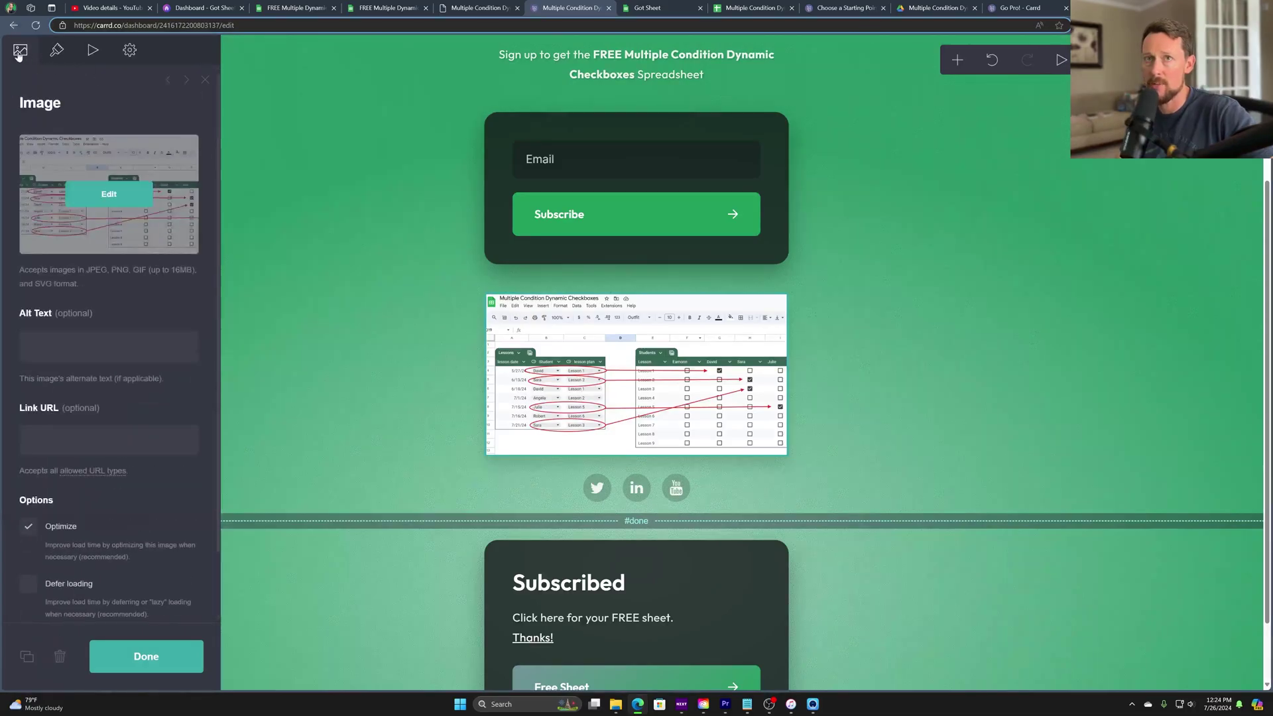
left_click(511, 146)
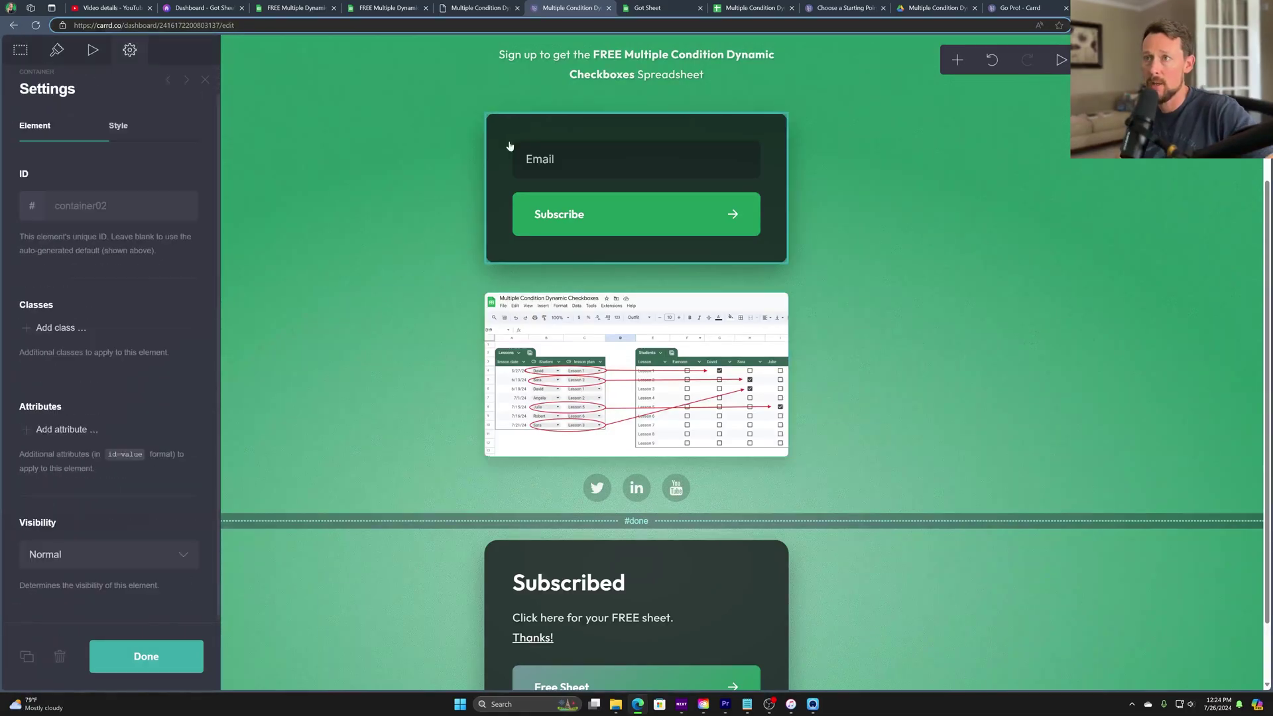
left_click(548, 182)
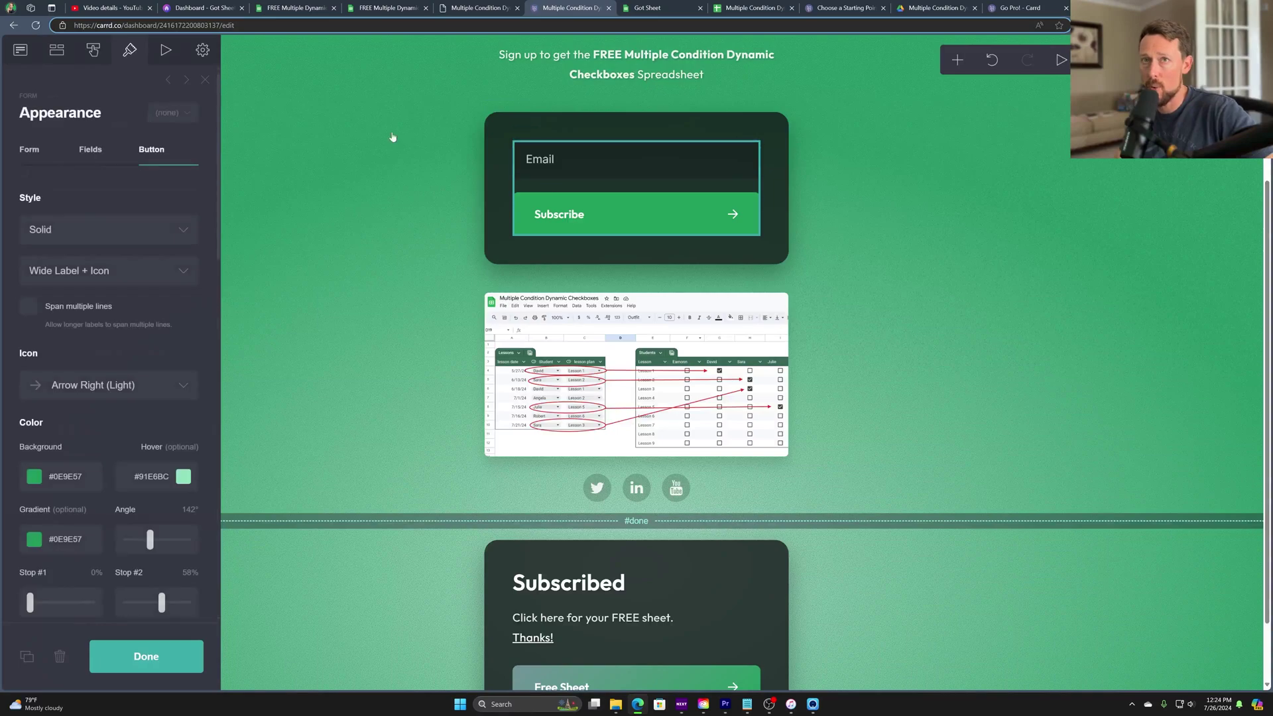
left_click(19, 53)
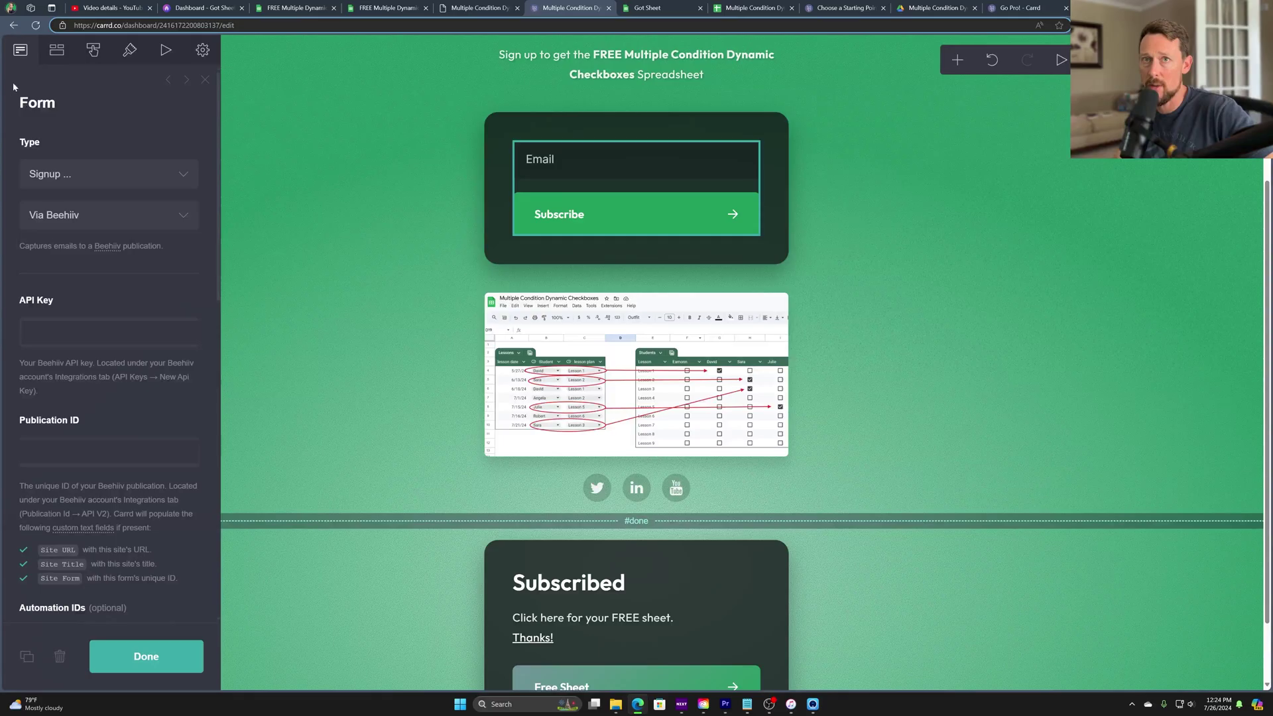
- Keep the form Type as Signup via Beehiiv and check the empty API Key and Publication ID fields
left_click(59, 169)
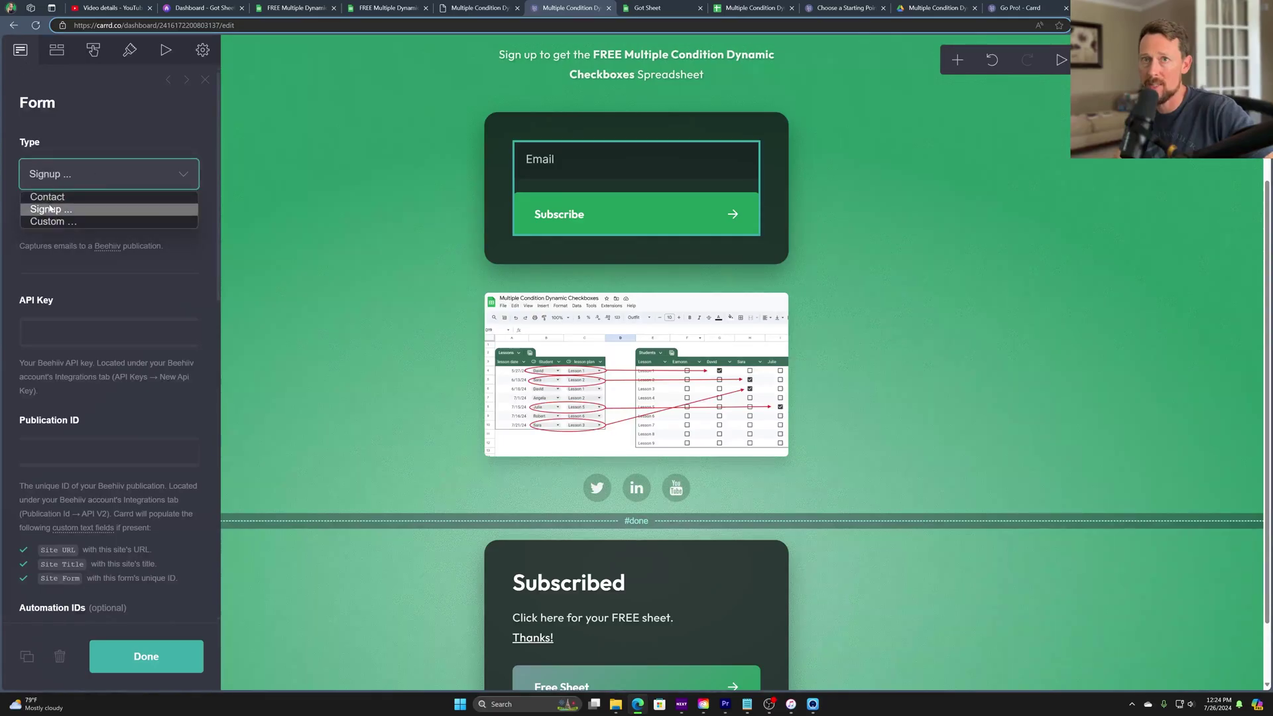
left_click(74, 142)
left_click(82, 216)
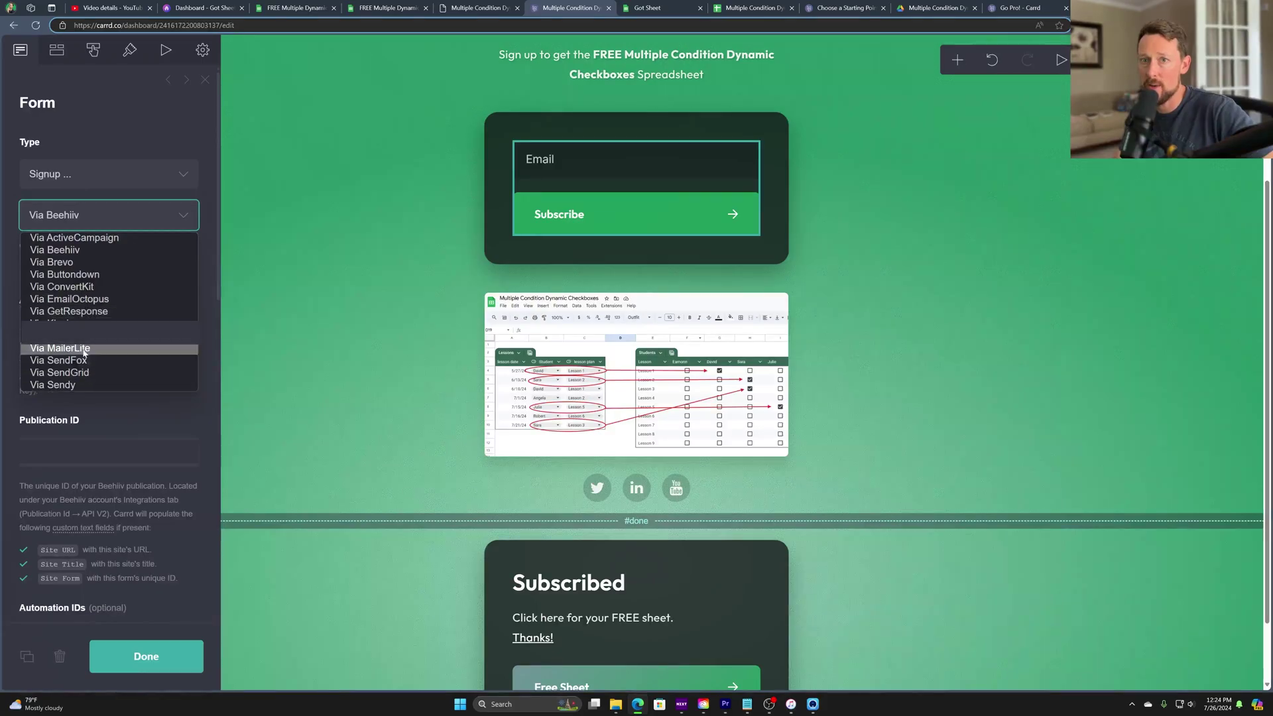
left_click(113, 251)
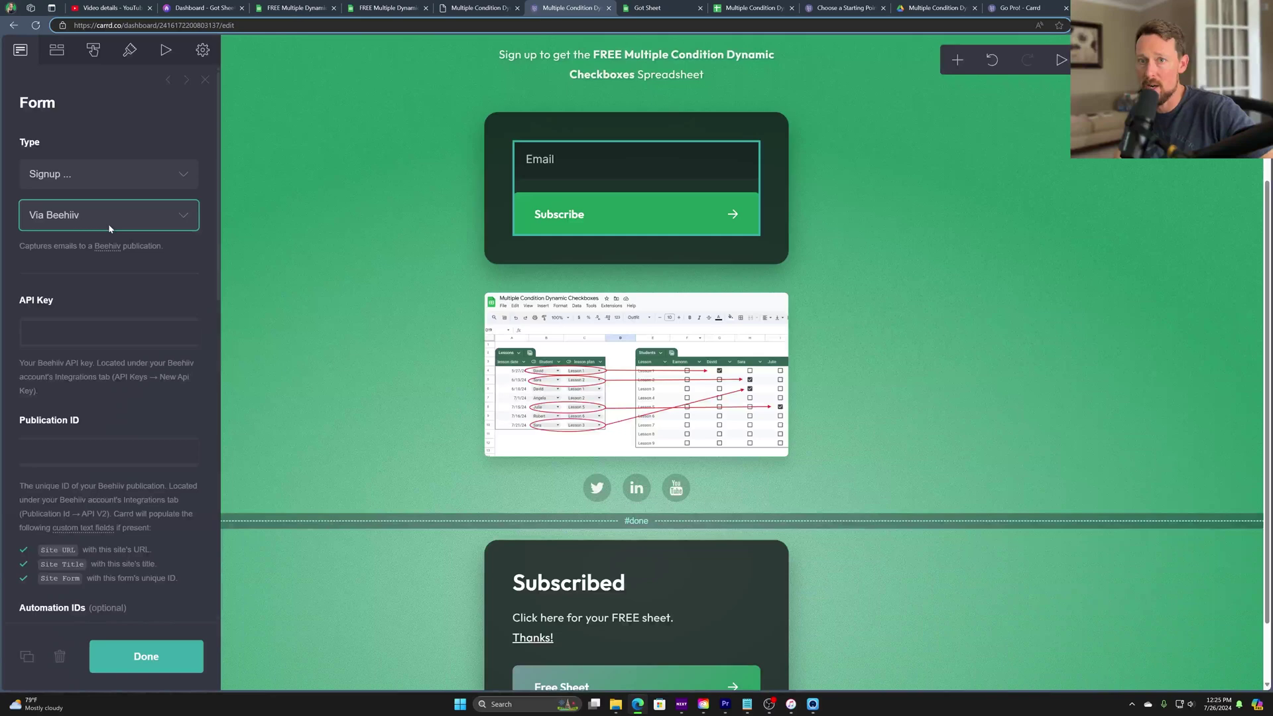
left_click(72, 344)
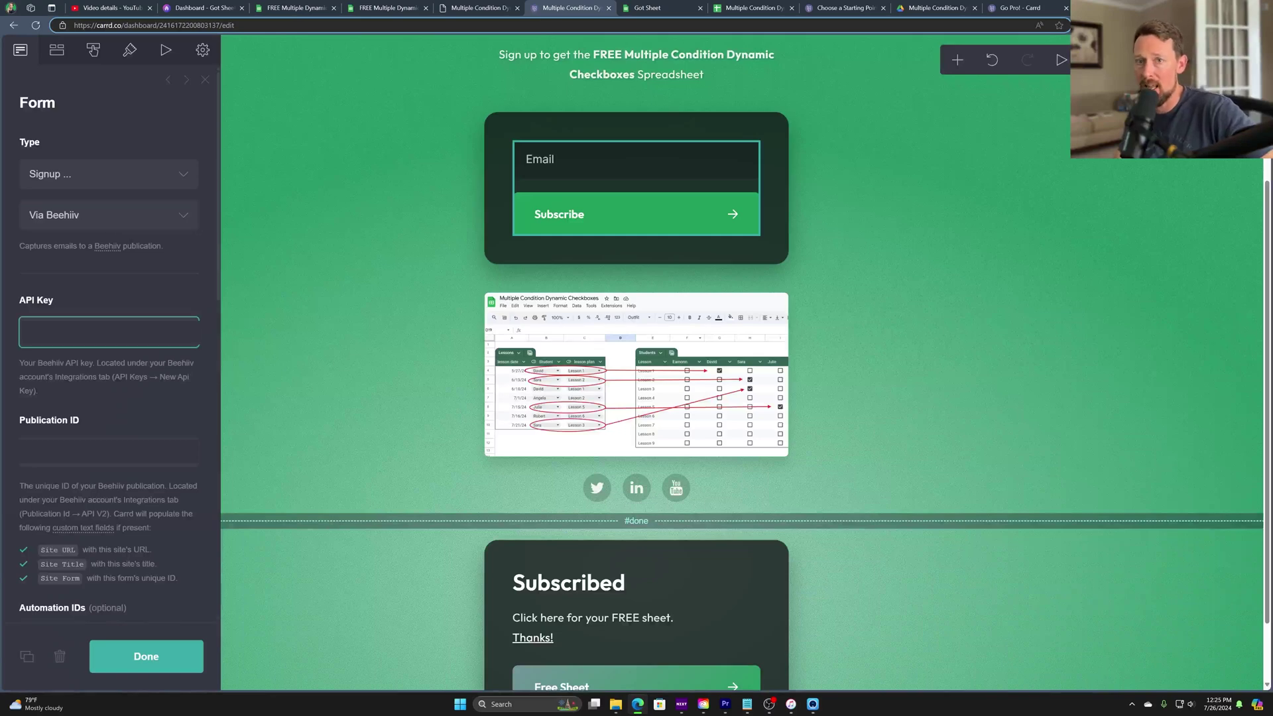
left_click(109, 452)
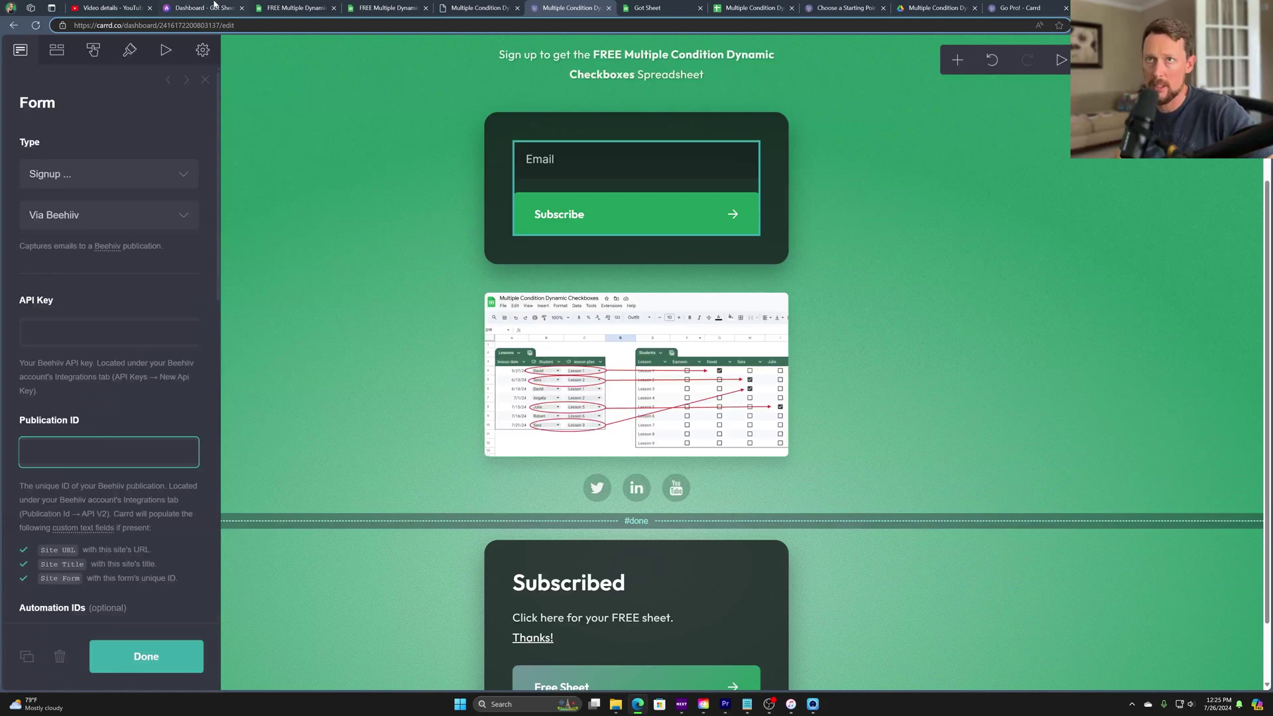
left_click(213, 7)
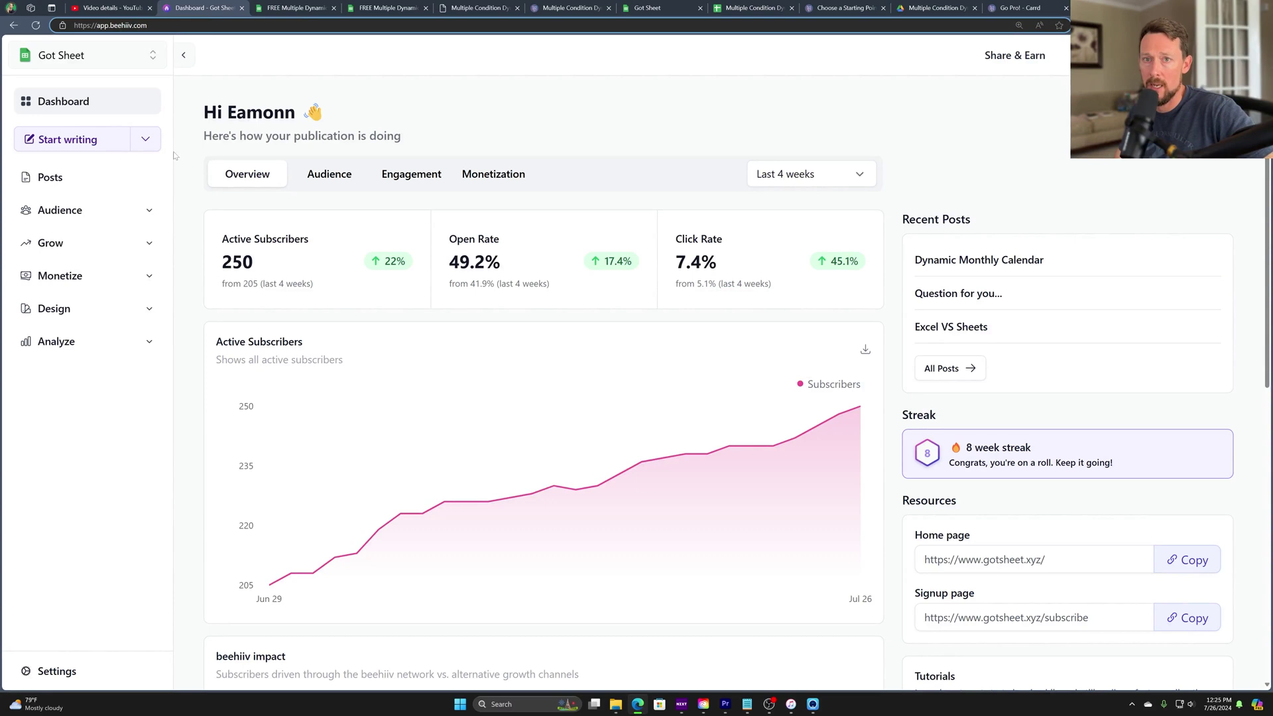
- Look up the Publication ID and API keys under beehiiv Settings > Integrations, then return to Carrd
left_click(70, 675)
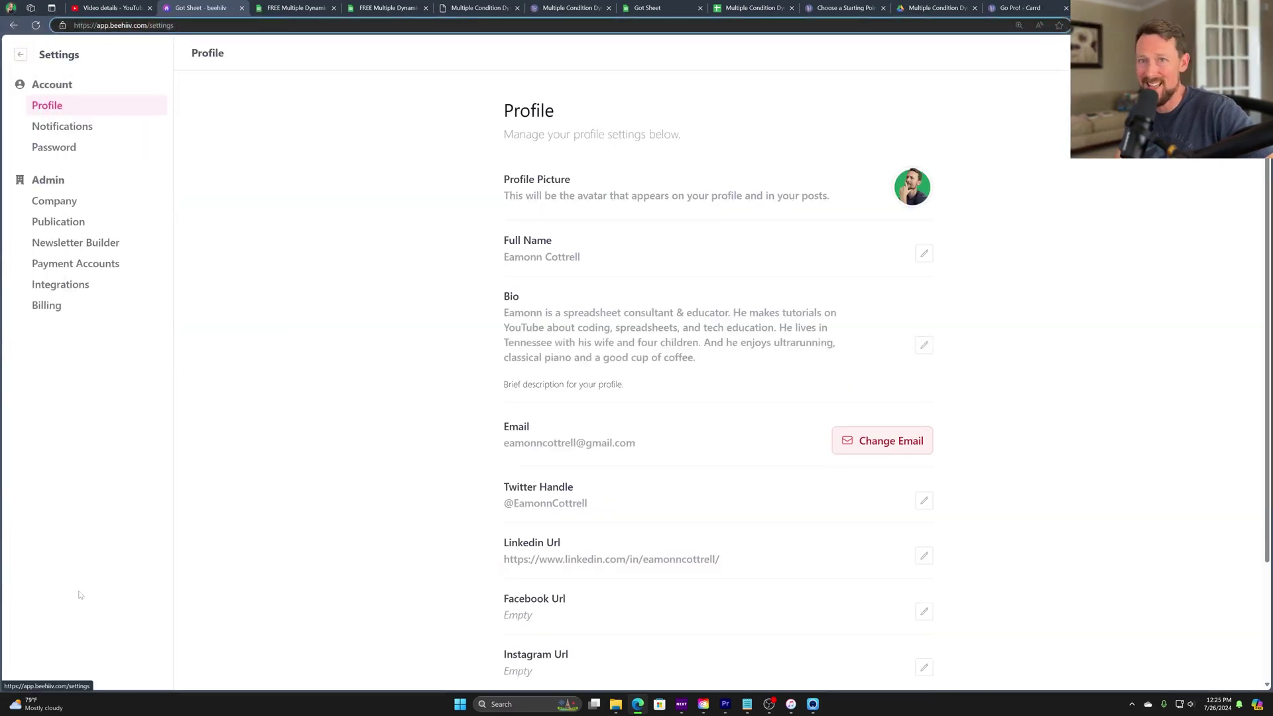
left_click(61, 284)
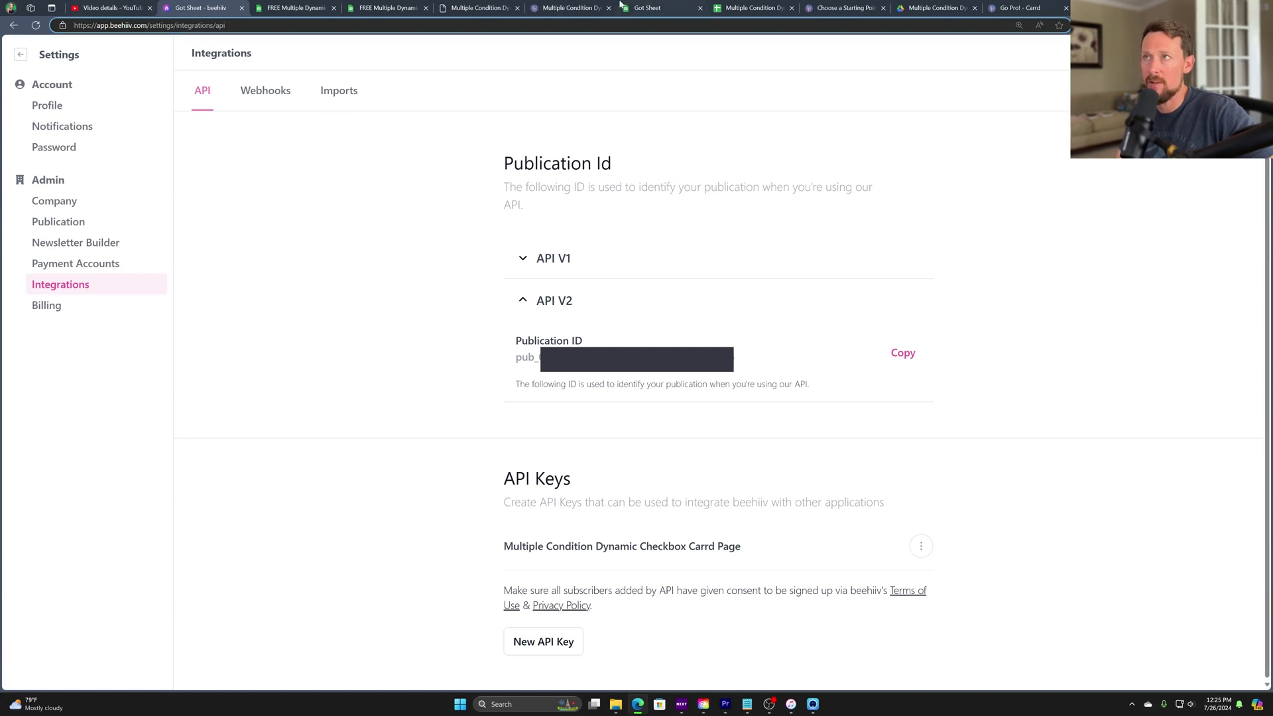
left_click(599, 12)
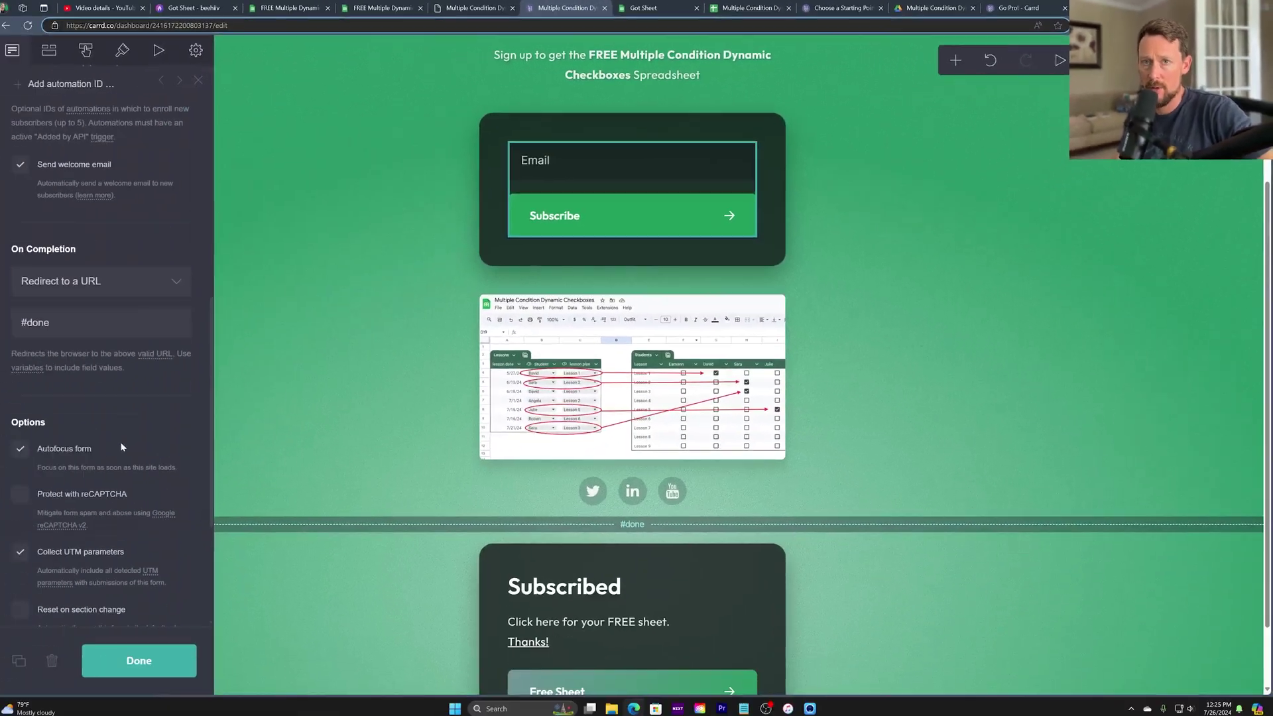
- Keep On Completion as Redirect to a URL to #done, with Autofocus and UTM collection left on
scroll(158, 377, "down", 1)
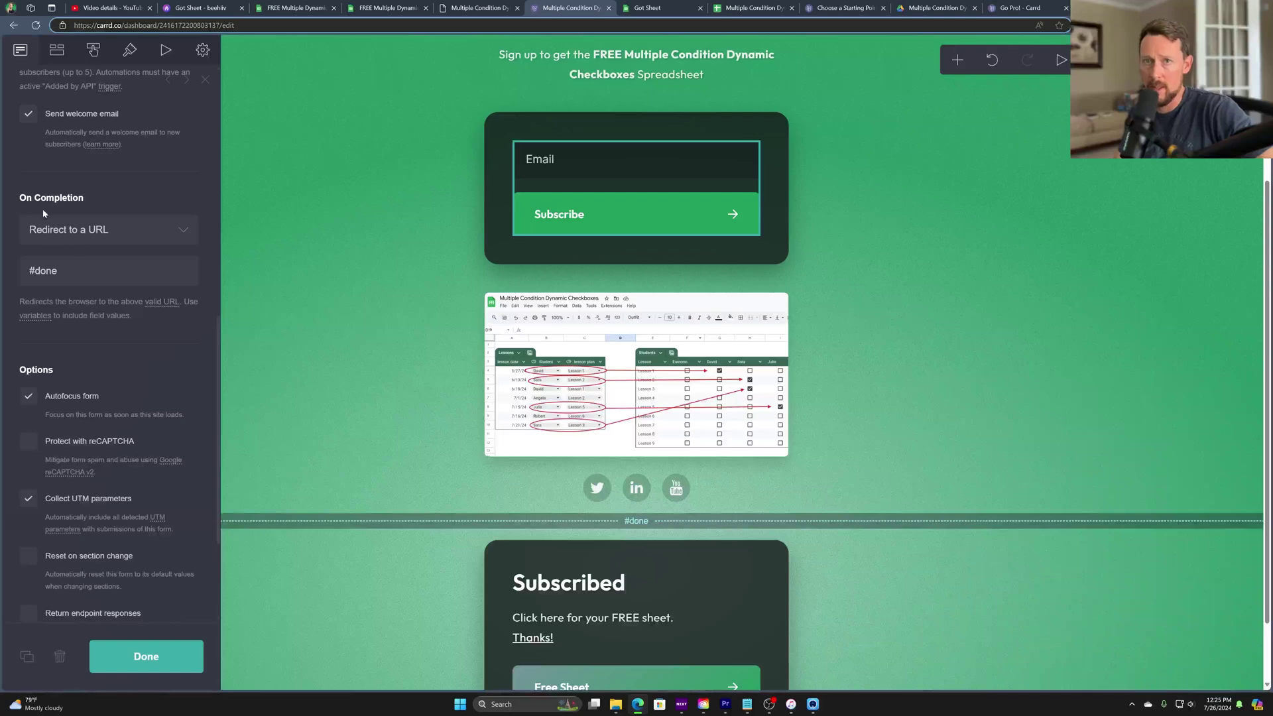
left_click(63, 232)
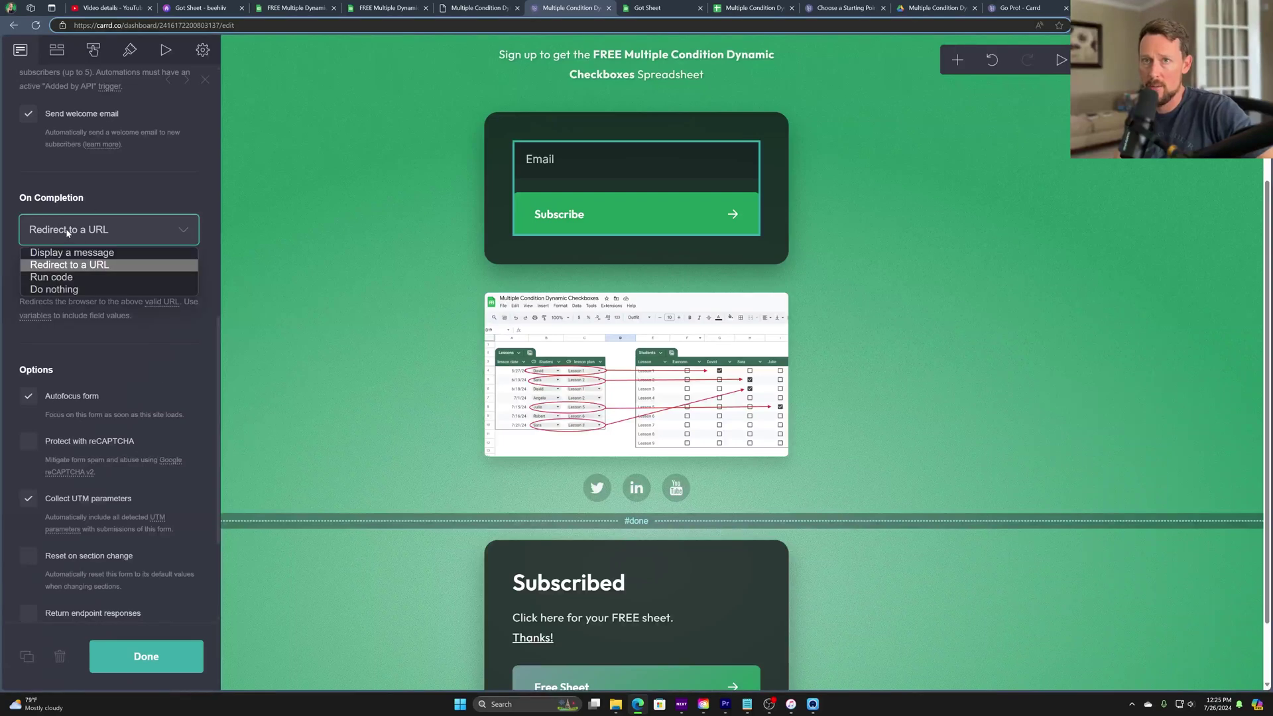
left_click(67, 232)
key("Tab")
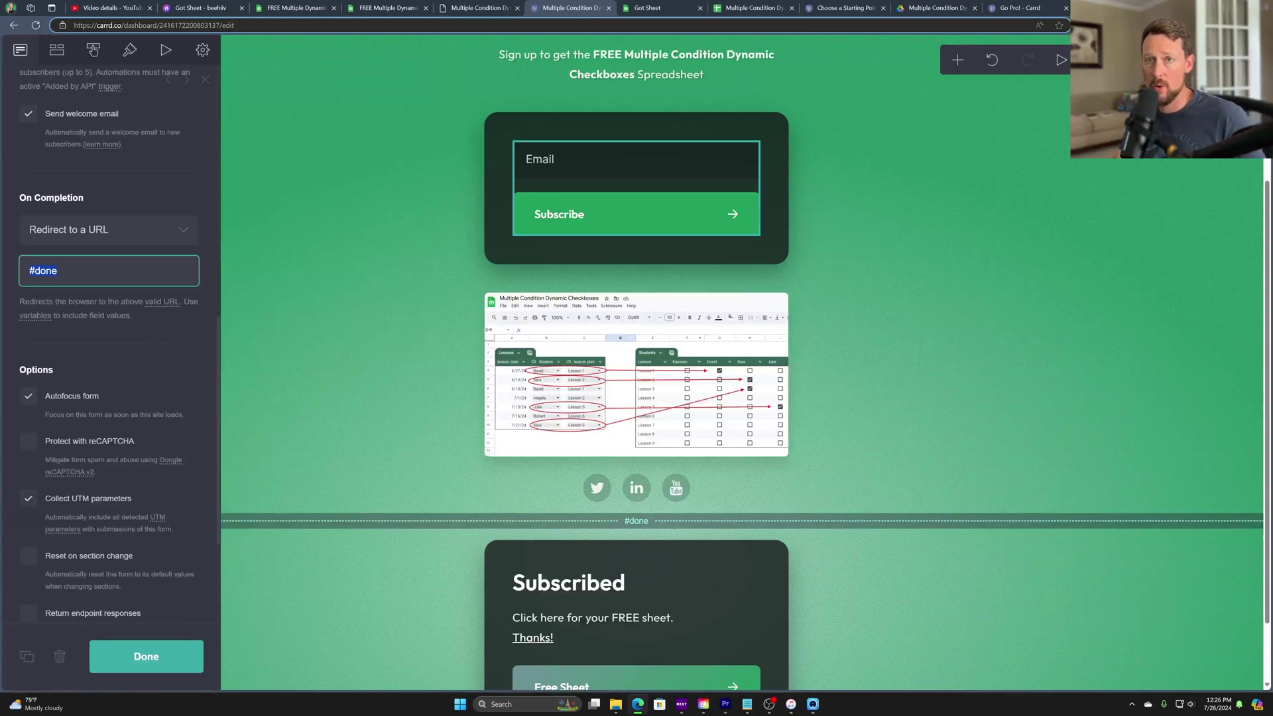
scroll(643, 592, "down", 1)
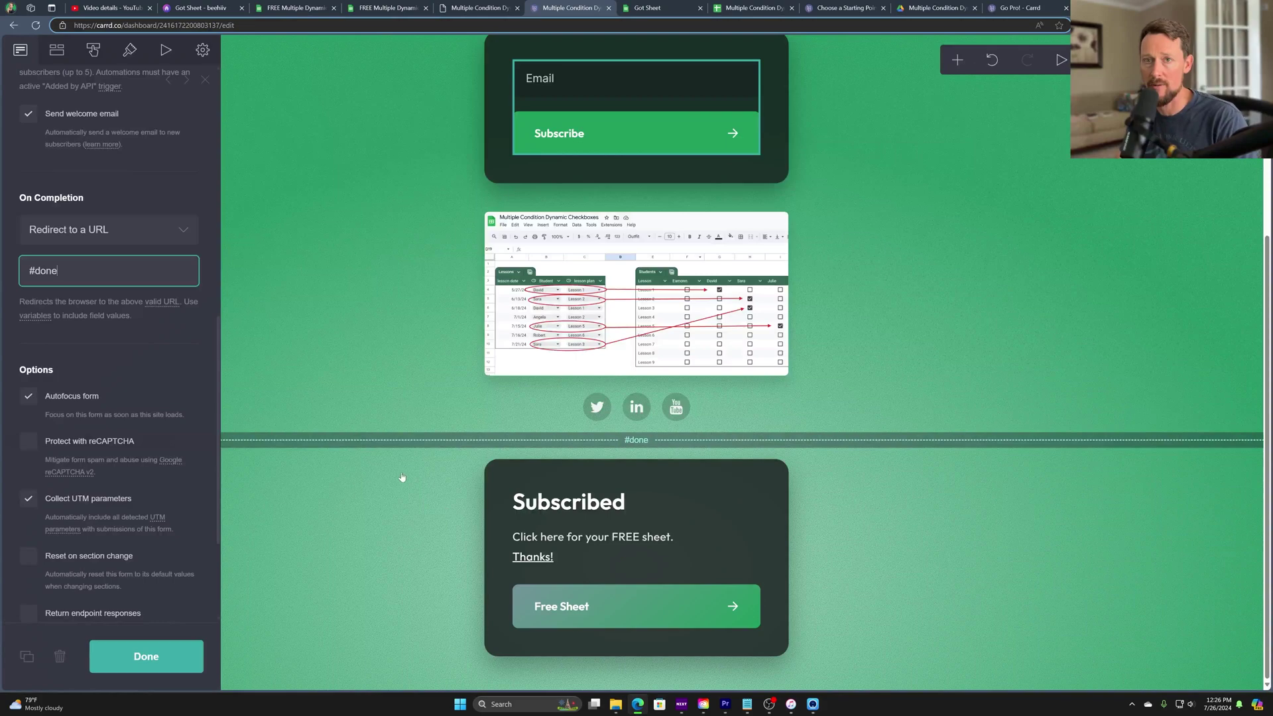
scroll(166, 350, "down", 3)
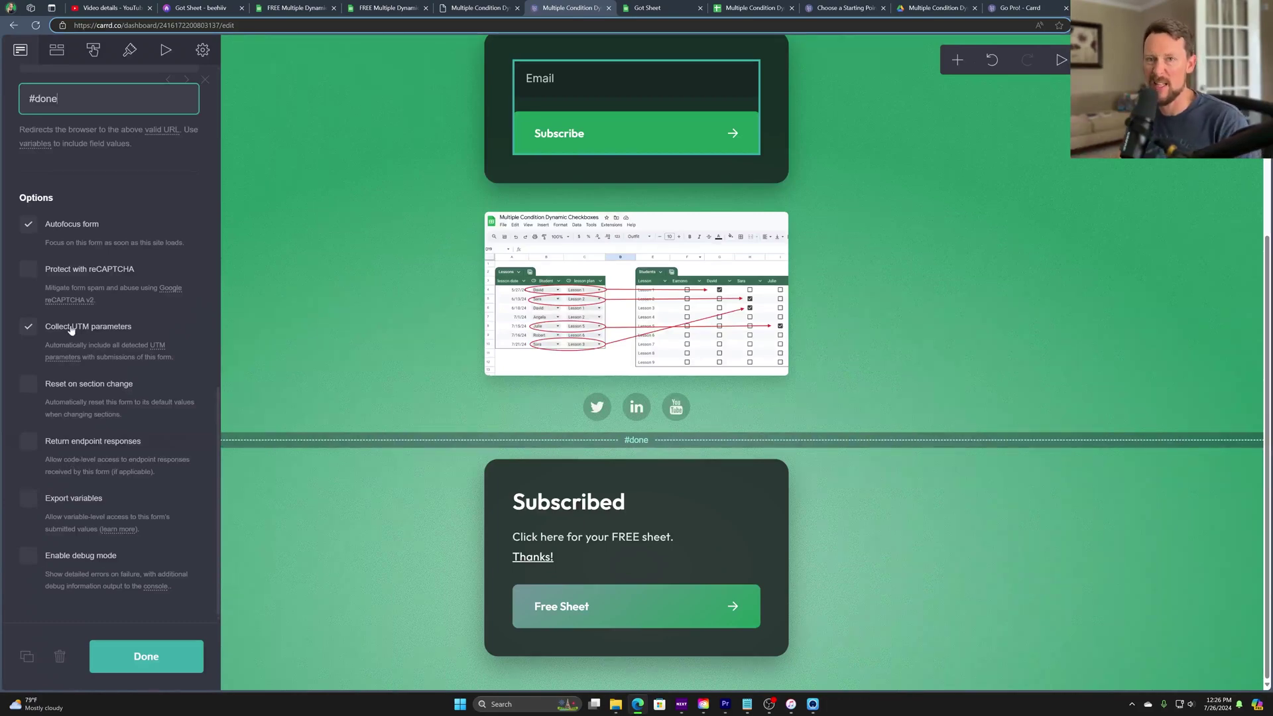
scroll(110, 332, "up", 15)
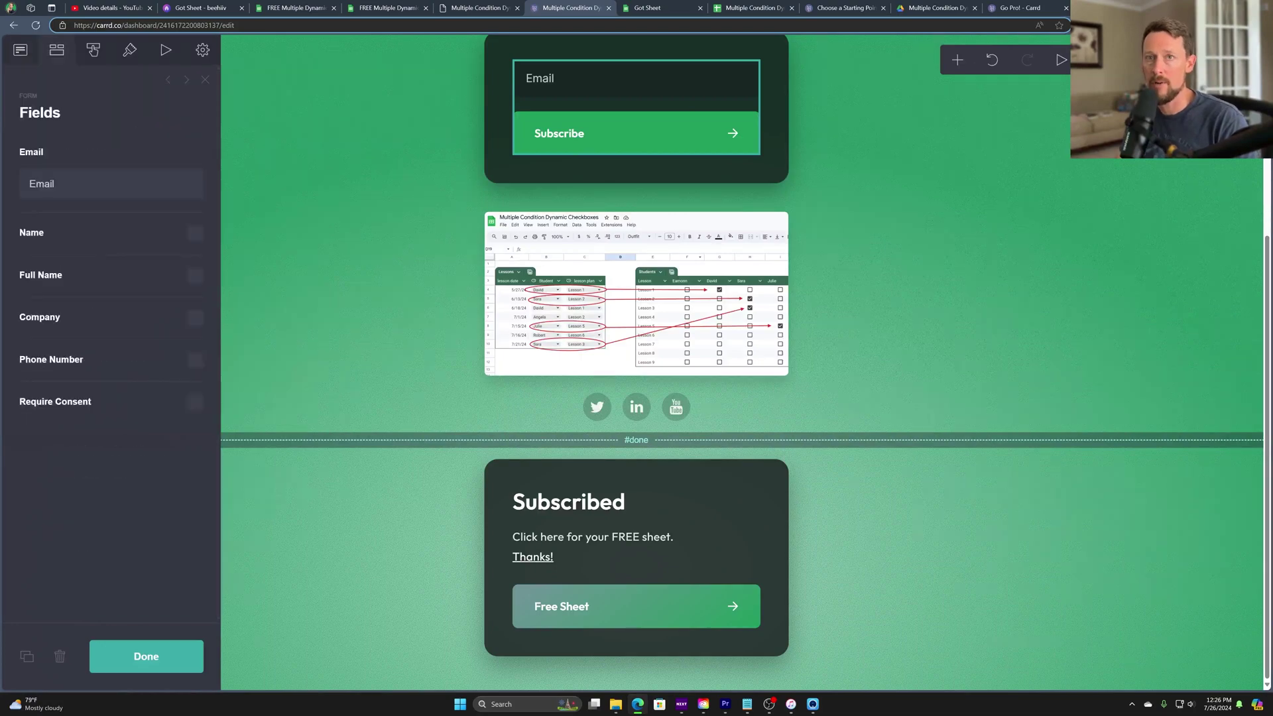
scroll(435, 215, "up", 2)
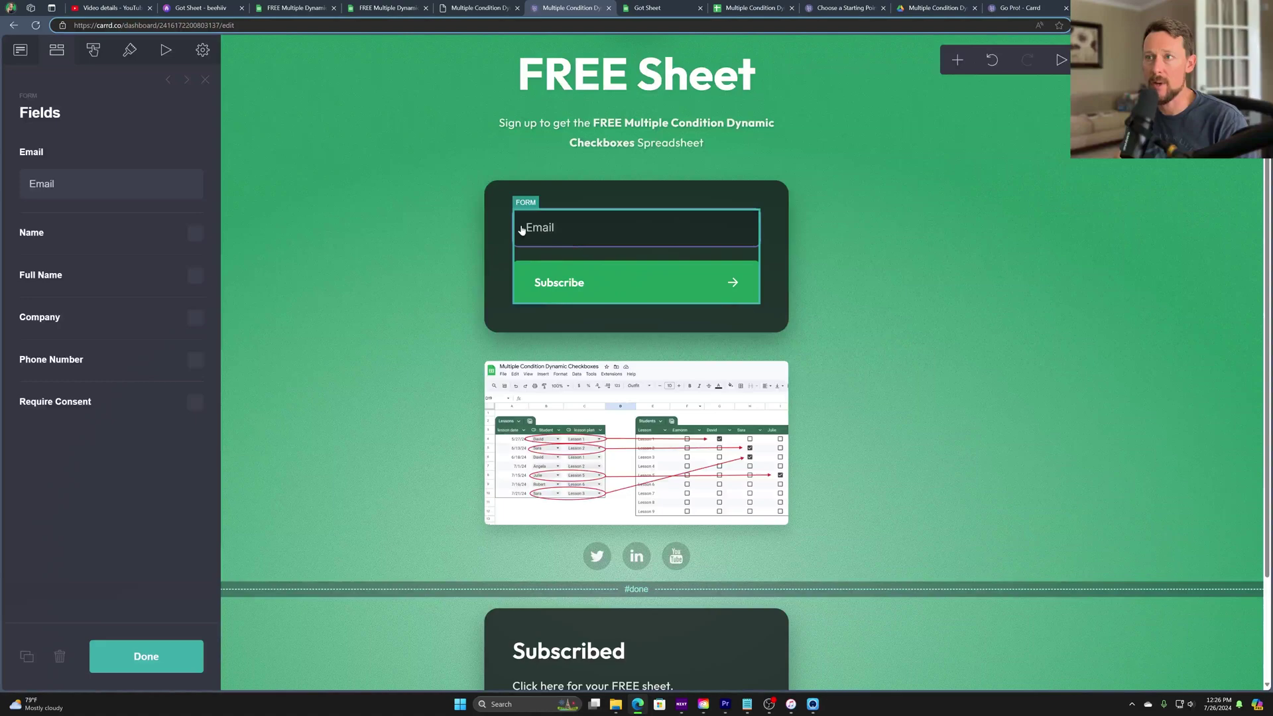
scroll(79, 217, "down", 3)
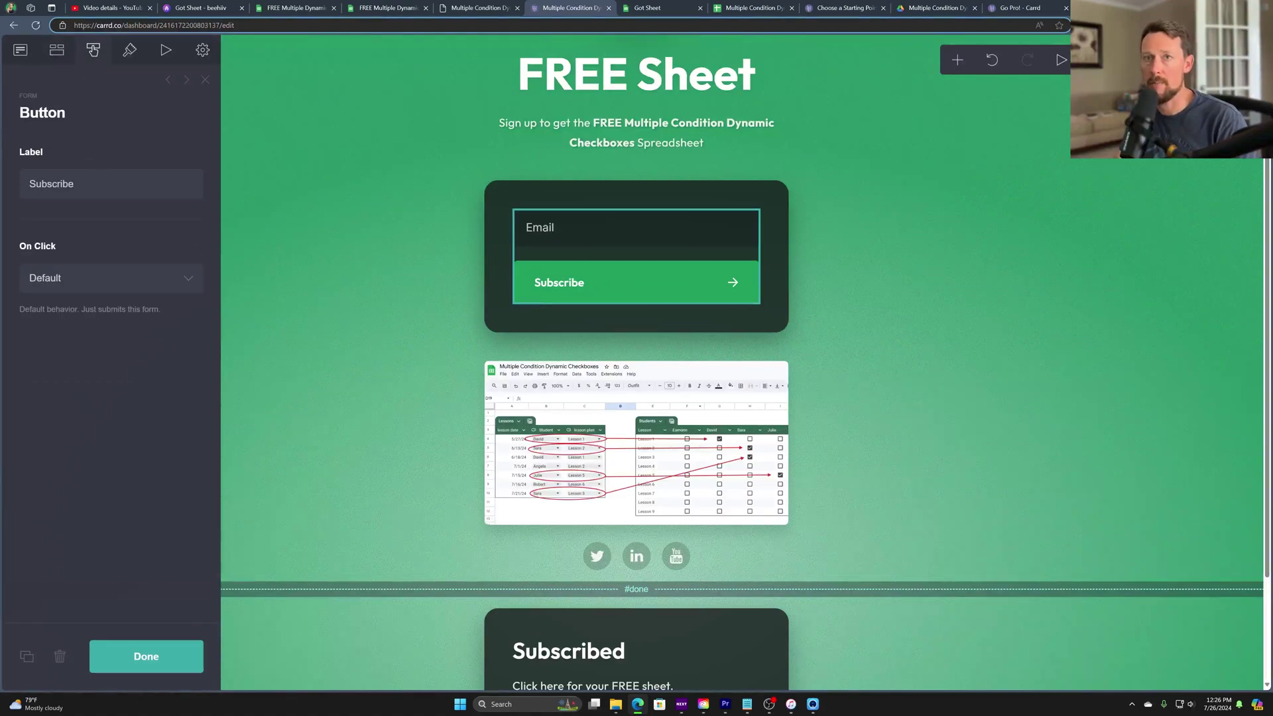
left_click(51, 184)
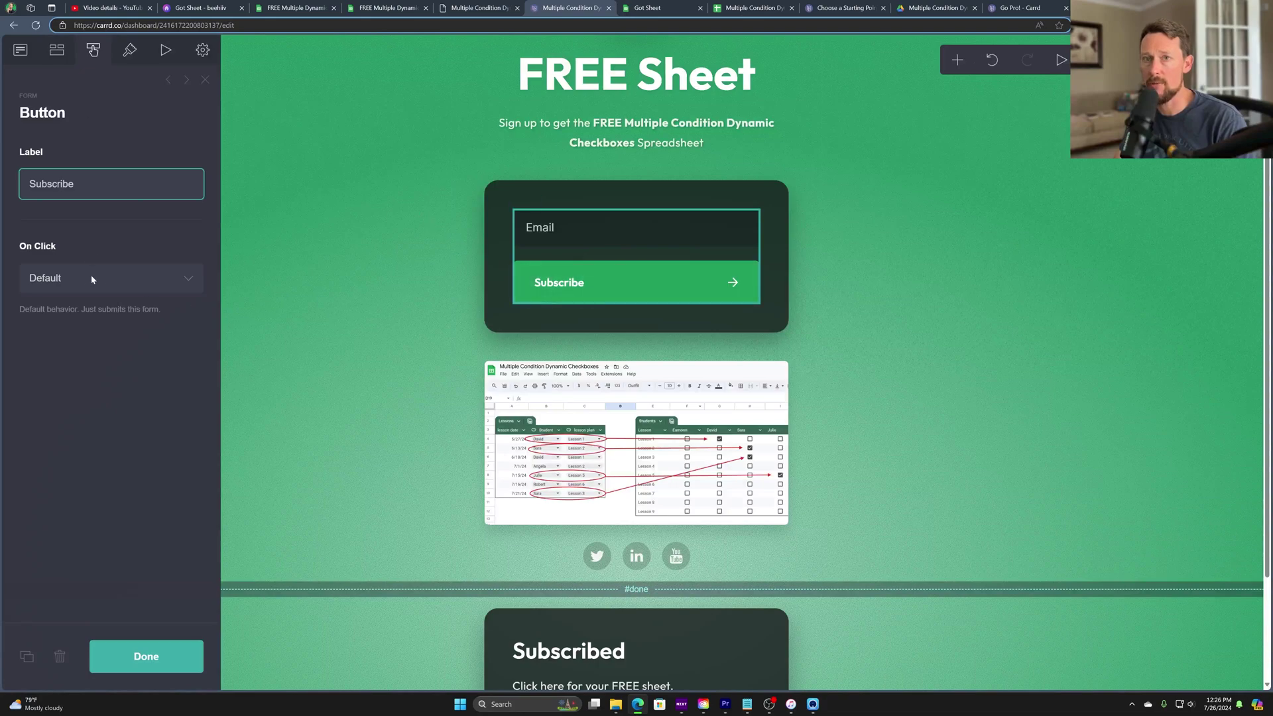
left_click(130, 50)
scroll(102, 230, "down", 5)
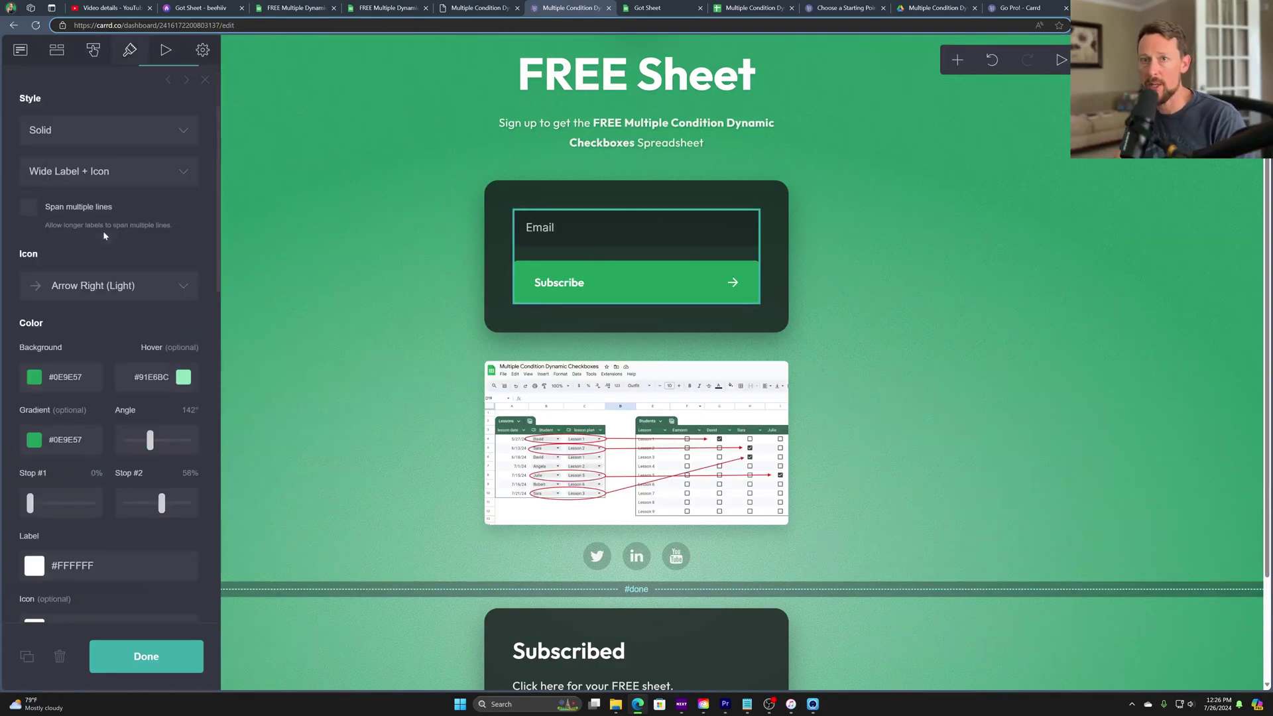
scroll(151, 260, "down", 10)
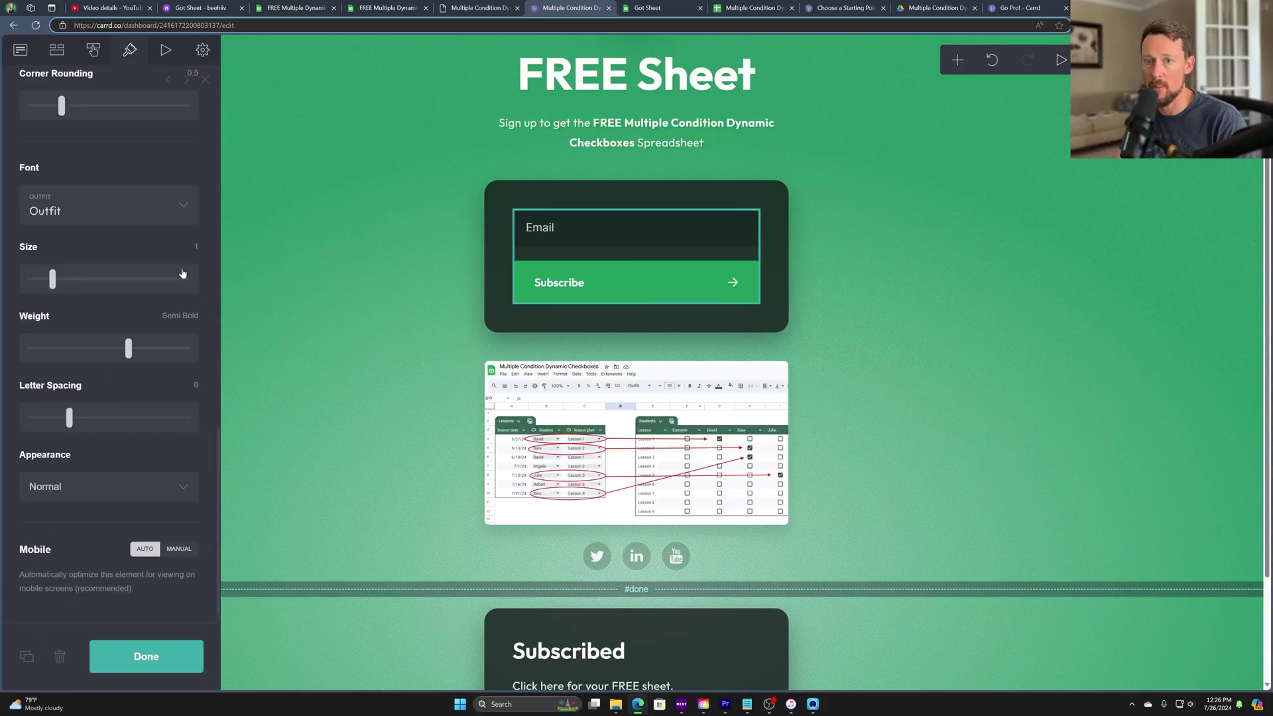
left_click(166, 50)
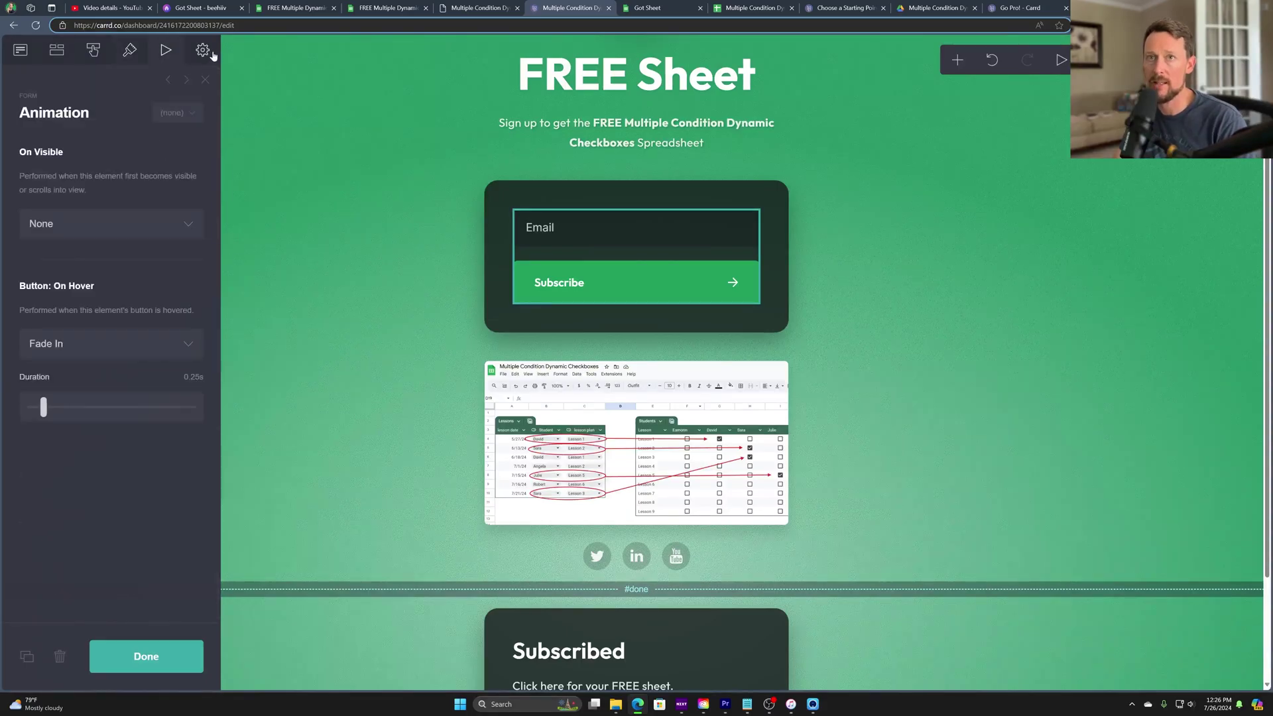
left_click(203, 49)
left_click(20, 50)
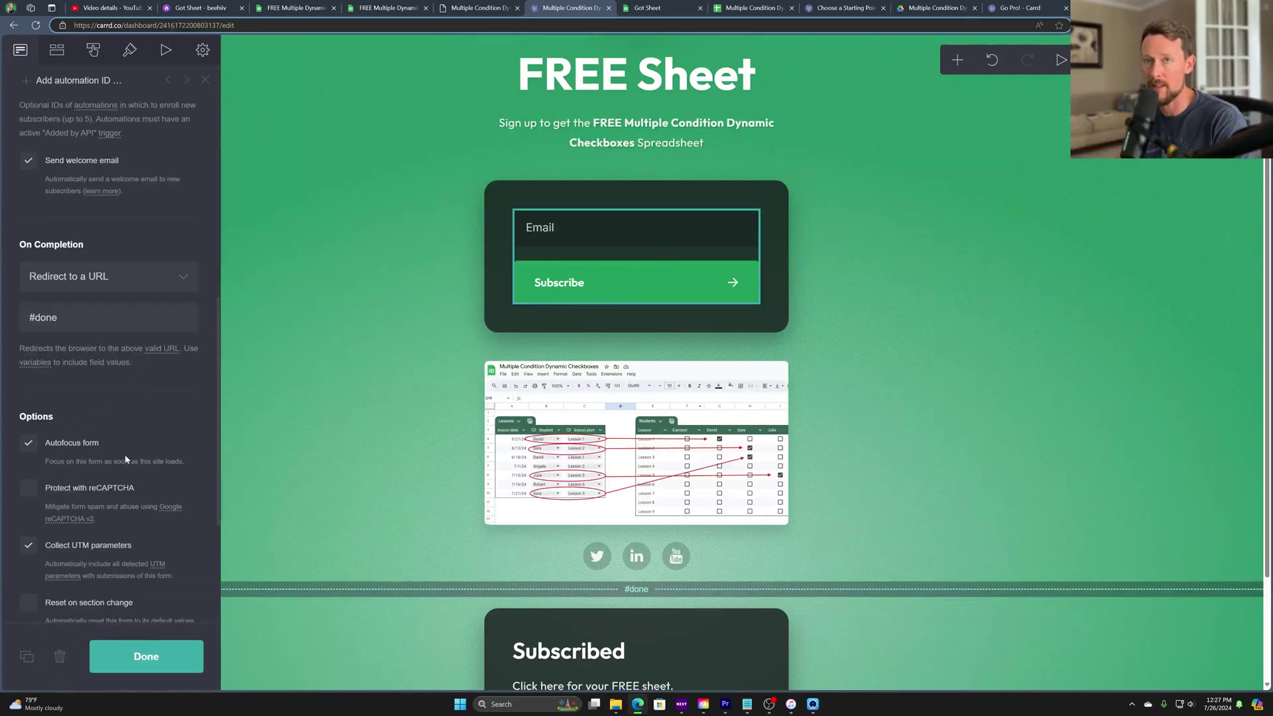
scroll(117, 464, "up", 2)
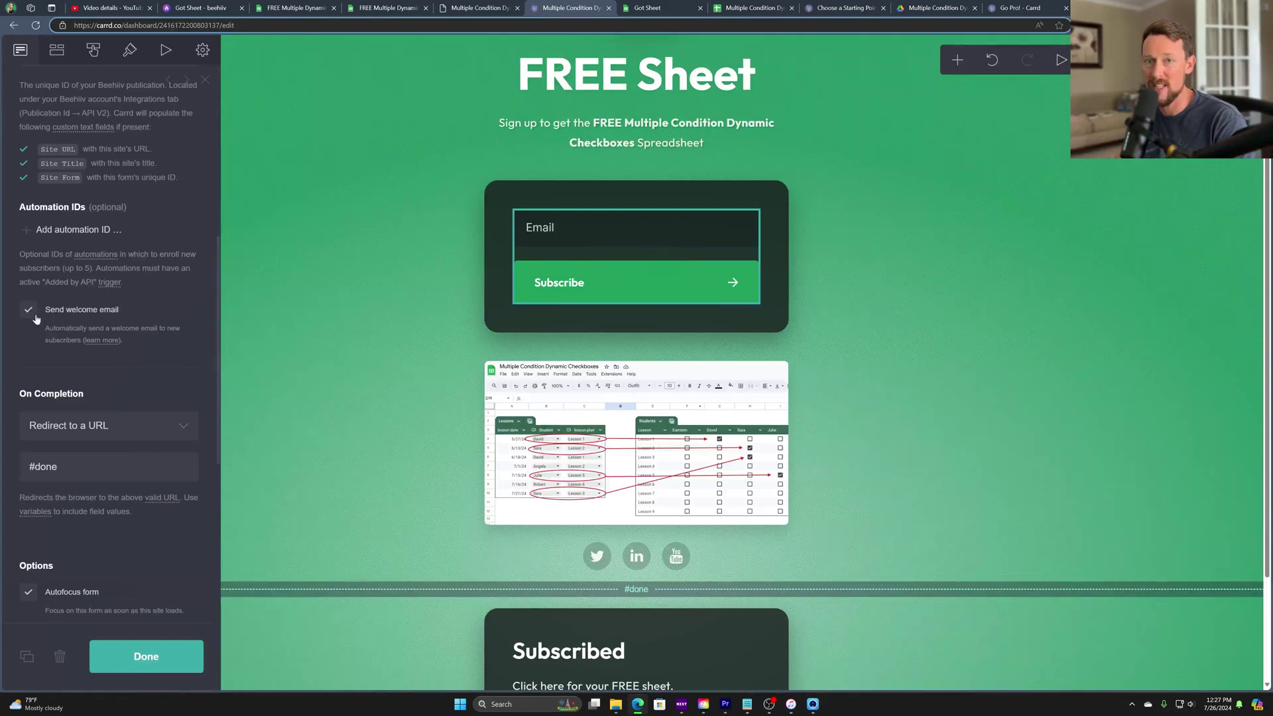
left_click(104, 340)
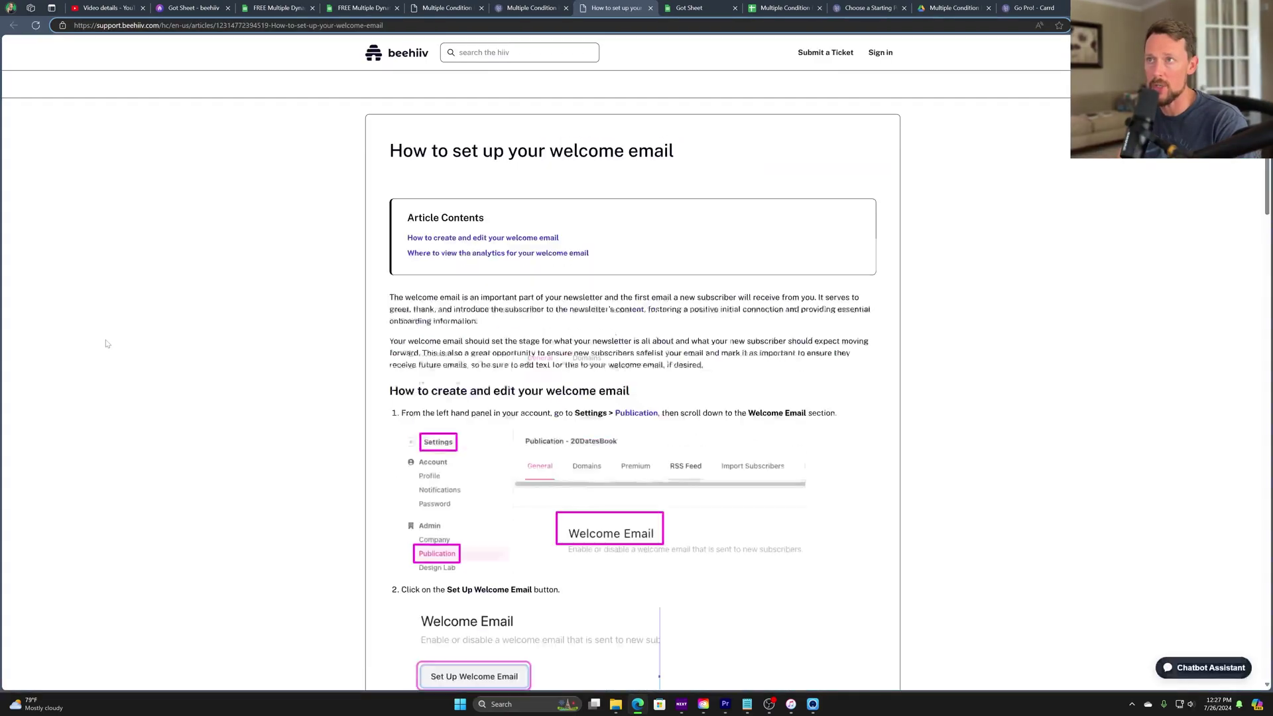
scroll(637, 398, "down", 3)
key("ctrl+w")
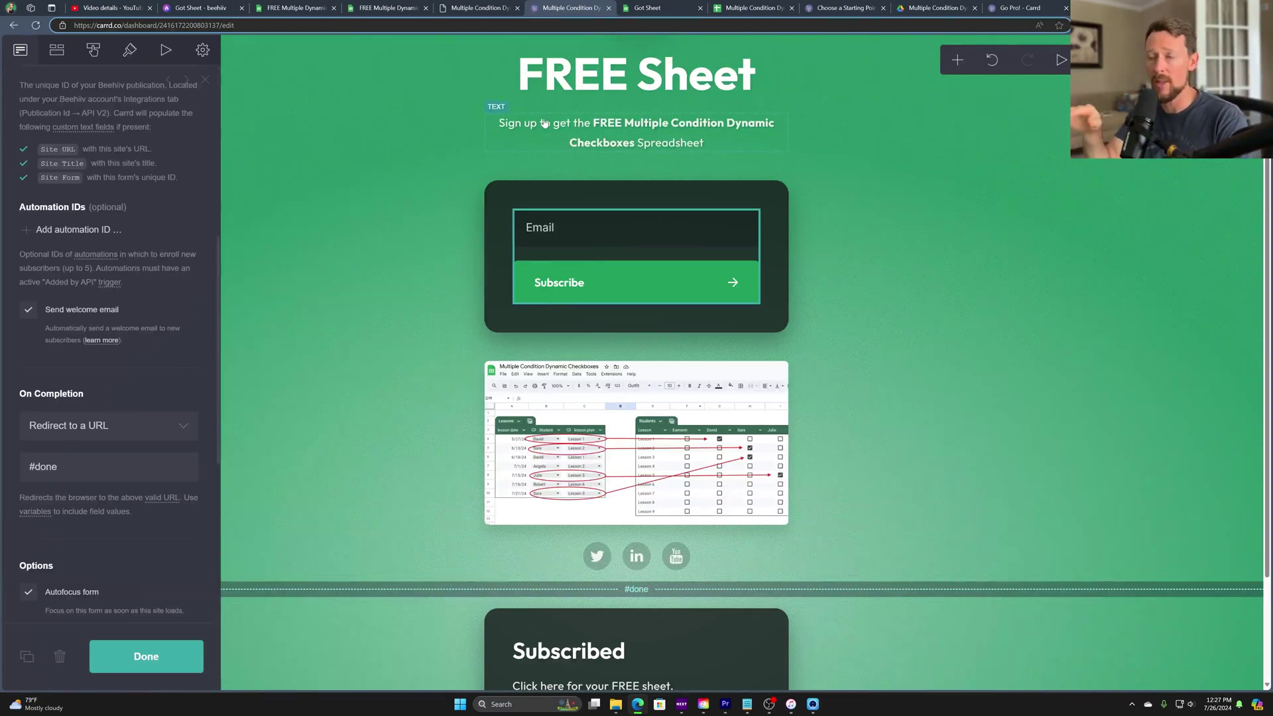
scroll(626, 207, "down", 2)
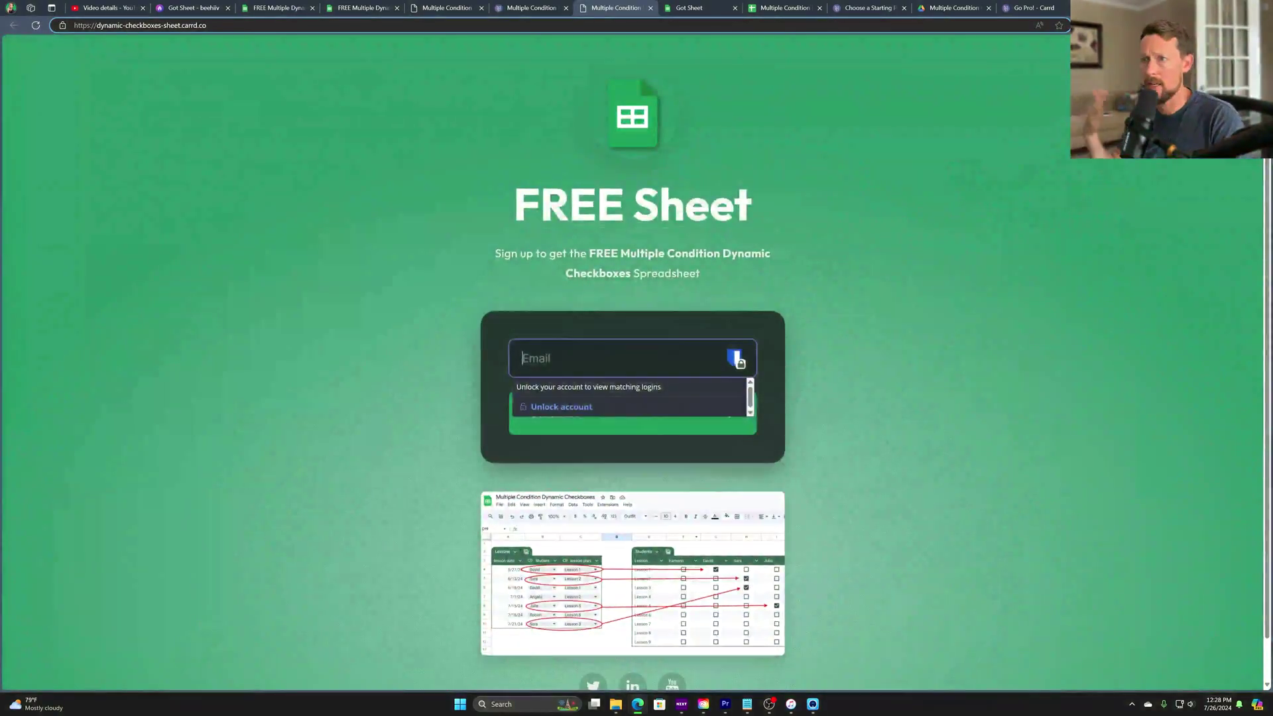
- Clear the login suggestions from the FREE Sheet email field, review the page, then switch to Got Sheet's signup tab
left_click(755, 52)
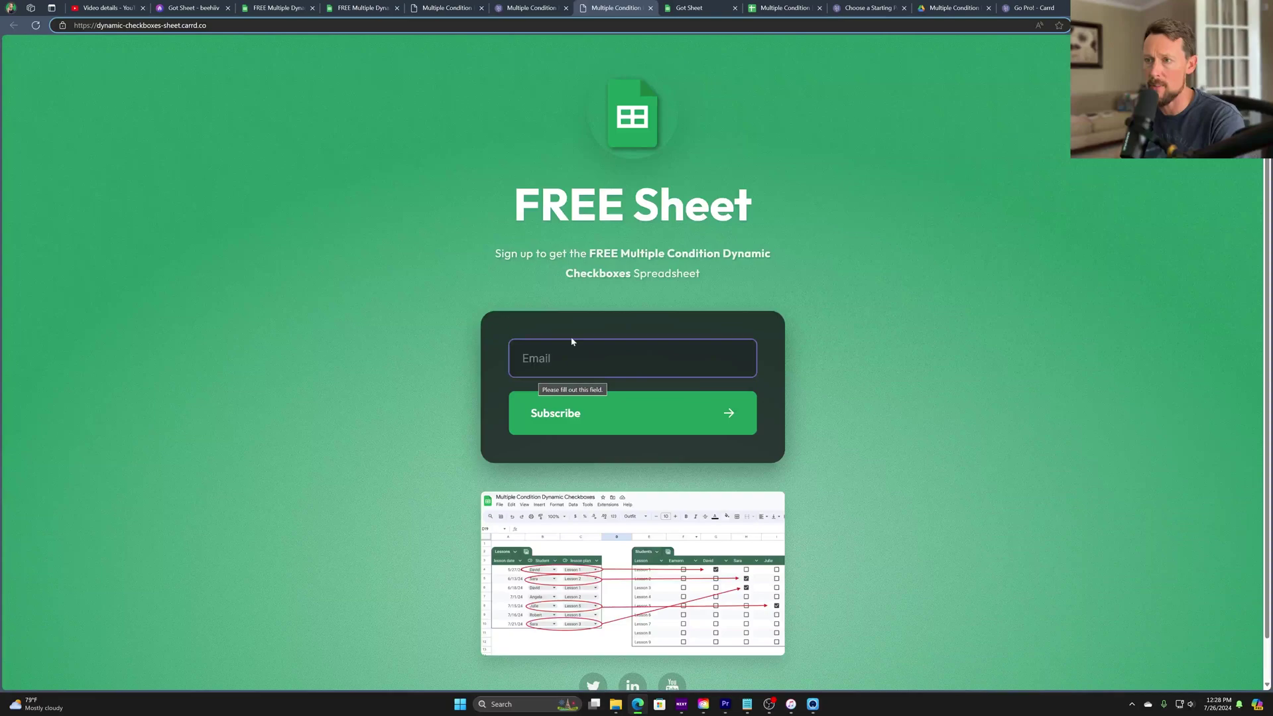
scroll(638, 452, "down", 1)
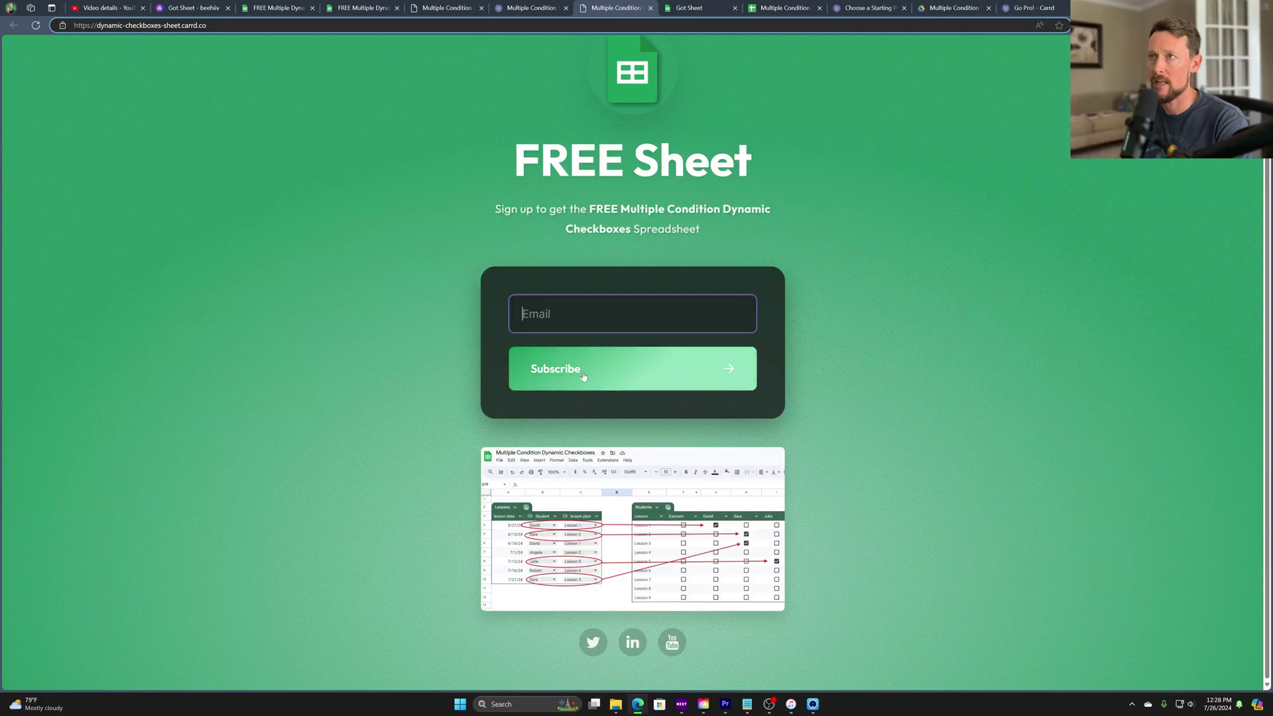
scroll(584, 372, "up", 1)
left_click_drag(378, 8, 550, 7)
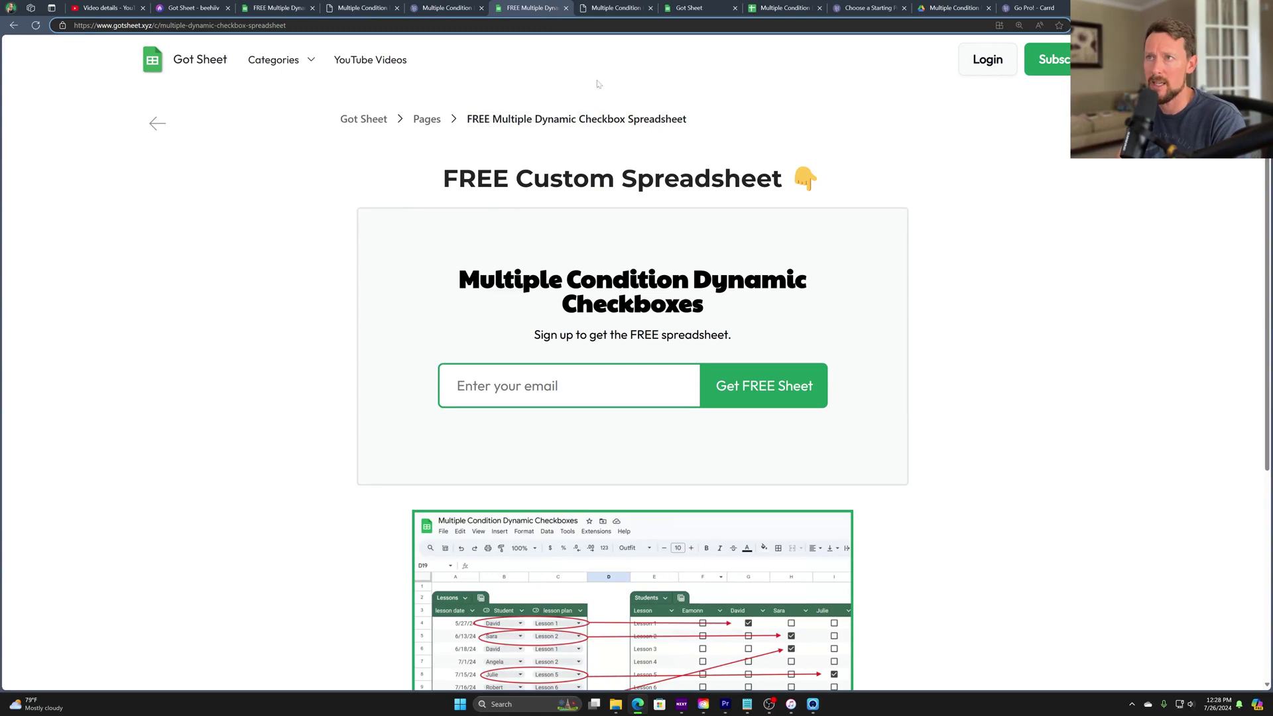
- Look over the 'Multiple Condition Dynamic Checkboxes' signup page, then show the gotsheet.xyz thank-you page
scroll(597, 83, "down", 5)
scroll(701, 242, "up", 3)
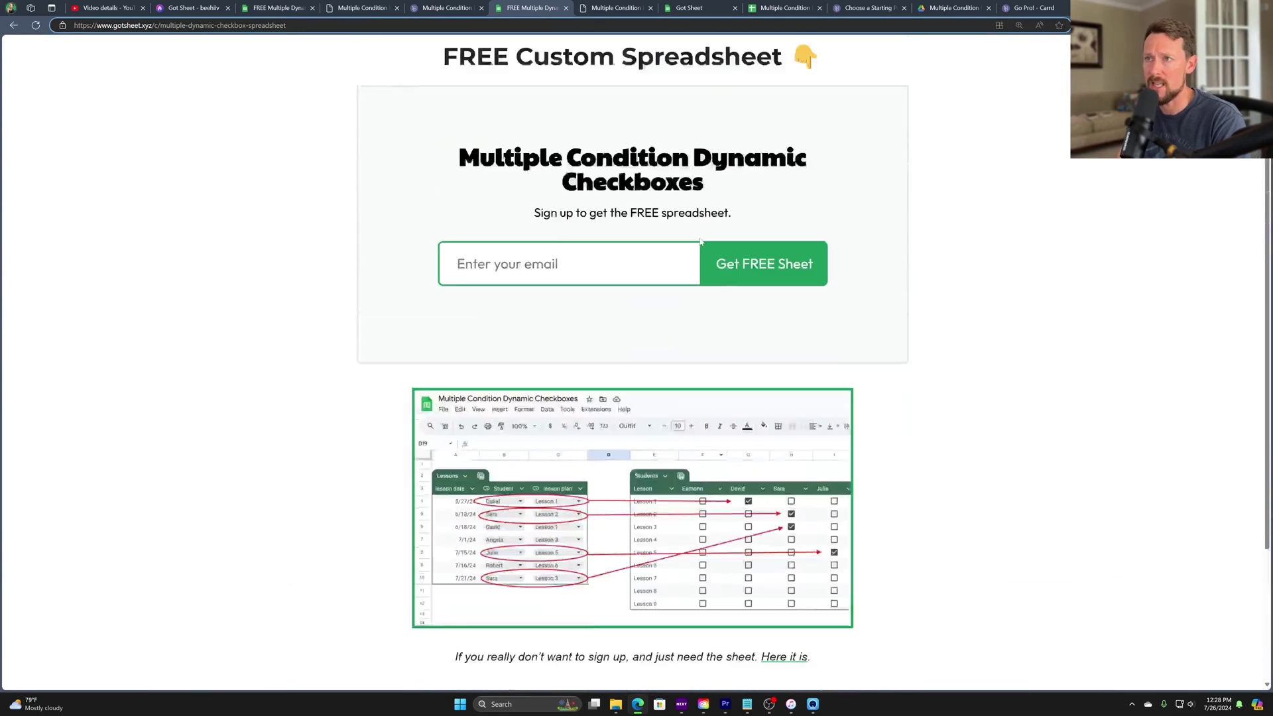
scroll(701, 242, "up", 2)
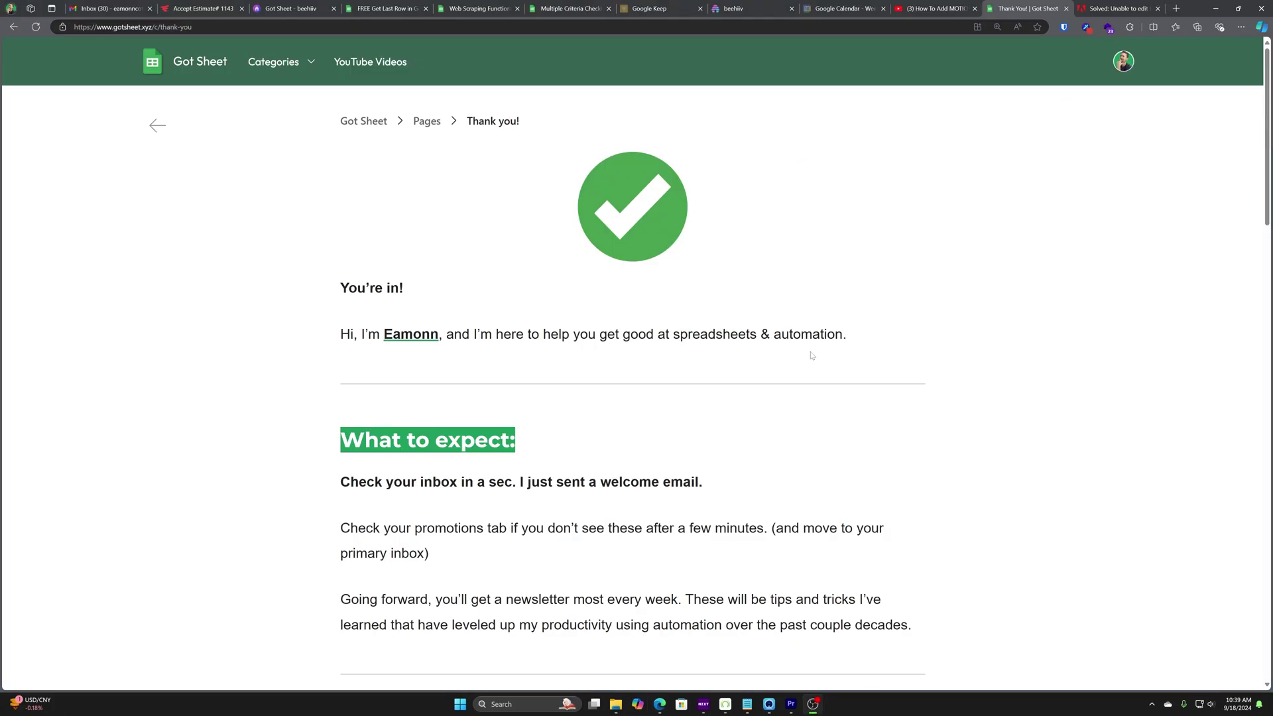
scroll(812, 357, "down", 10)
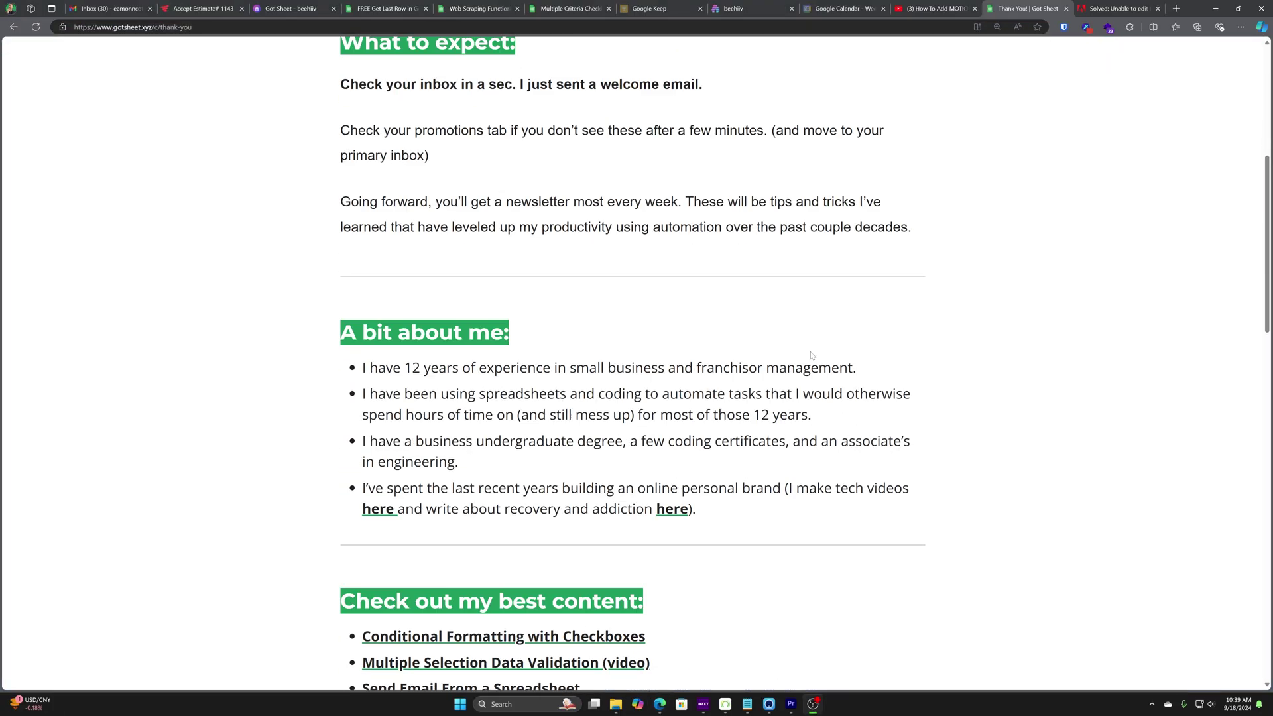
scroll(812, 356, "down", 7)
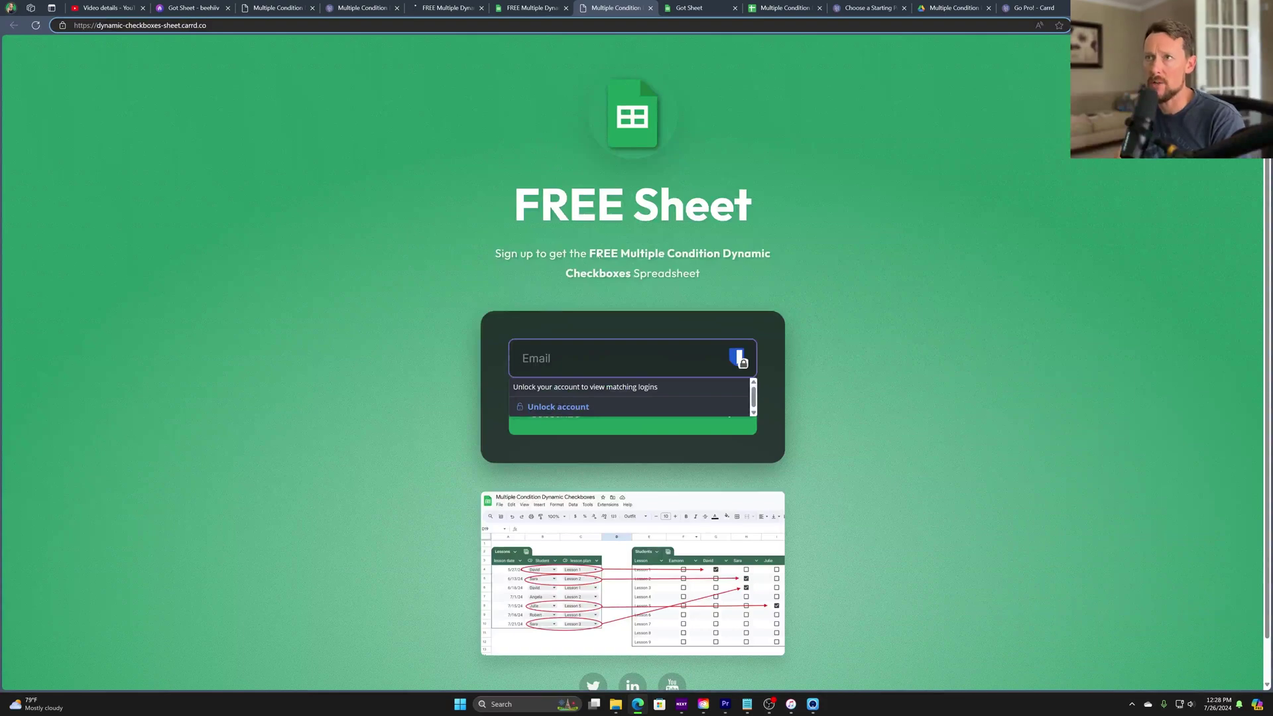
left_click(444, 7)
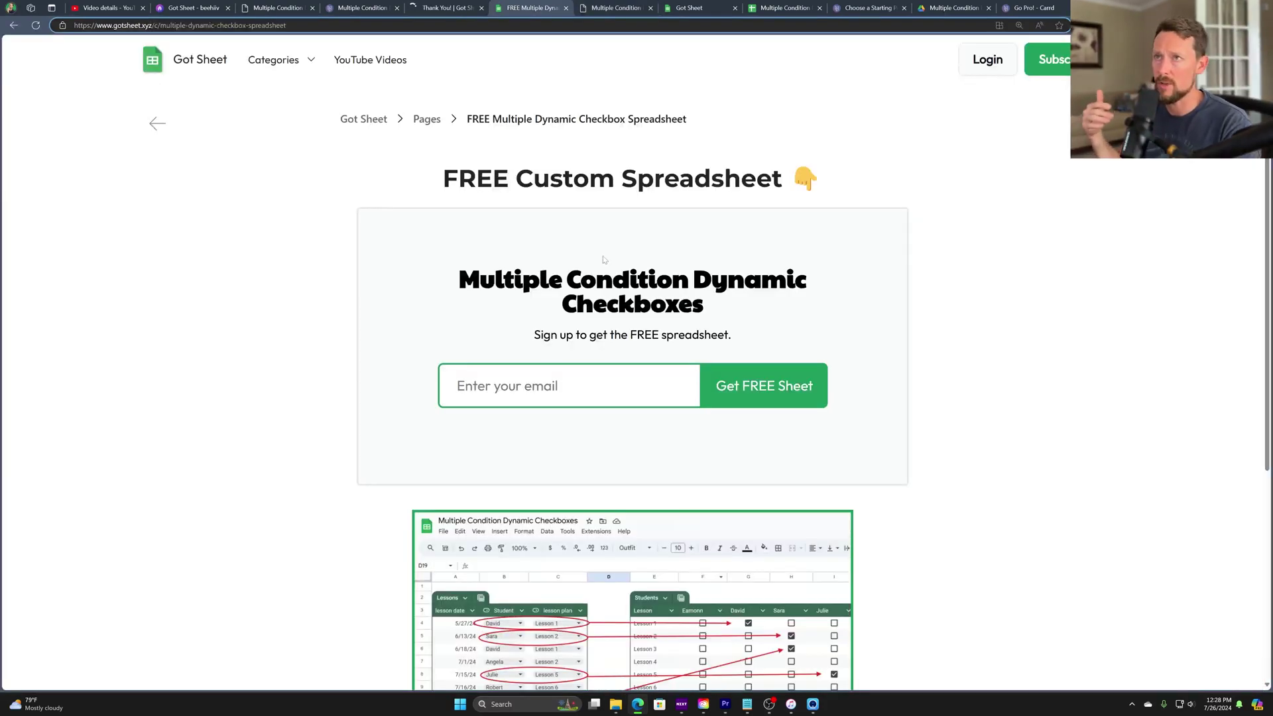